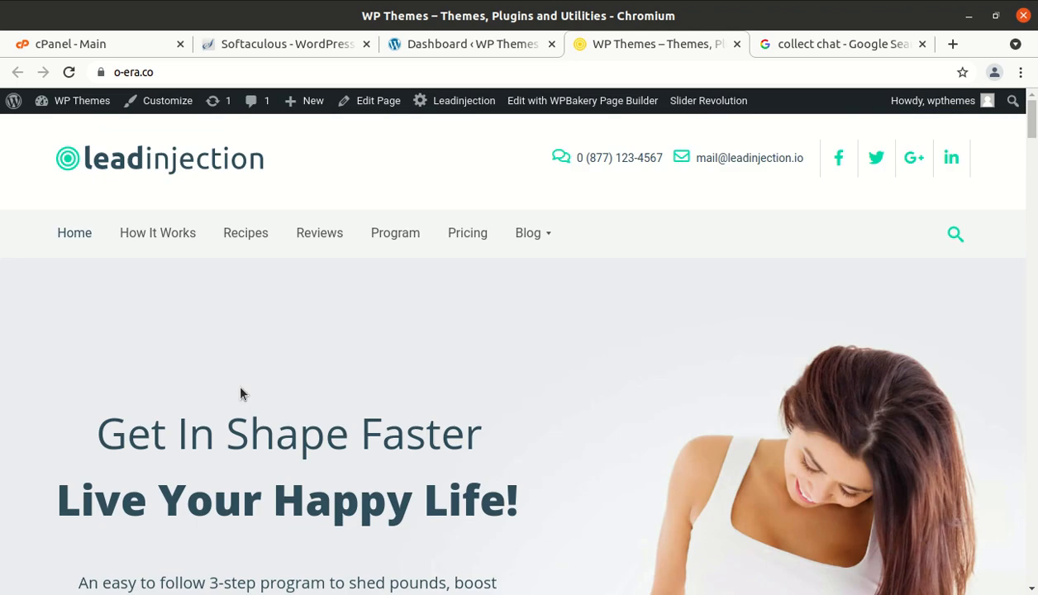
- Browse the diet landing page and jump to its How It Works and Recipes sections
scroll(241, 392, "down", 1)
scroll(241, 392, "up", 1)
scroll(368, 399, "down", 3)
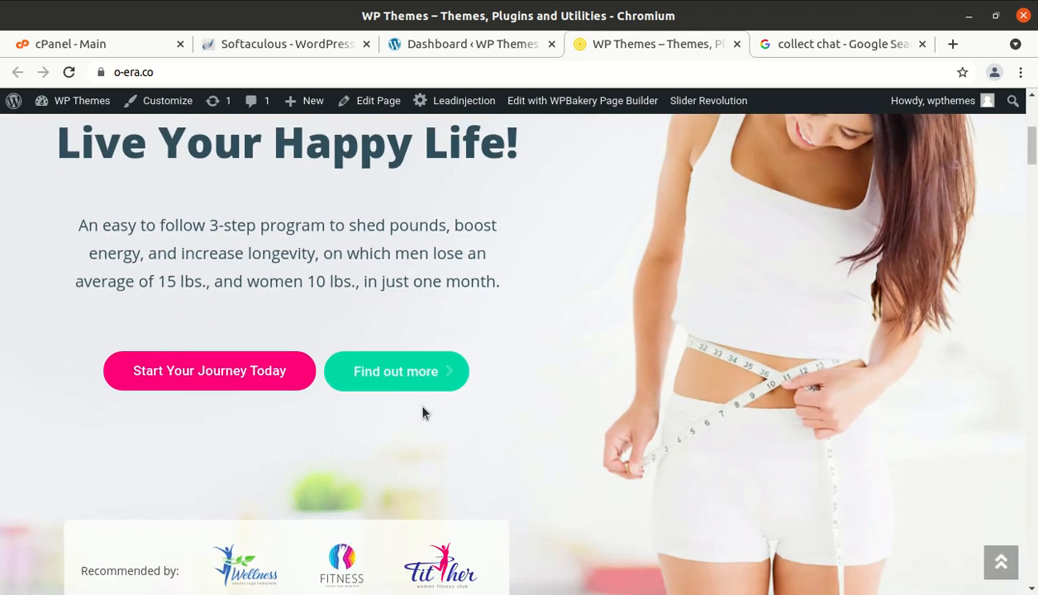
scroll(422, 414, "up", 3)
scroll(422, 413, "up", 1)
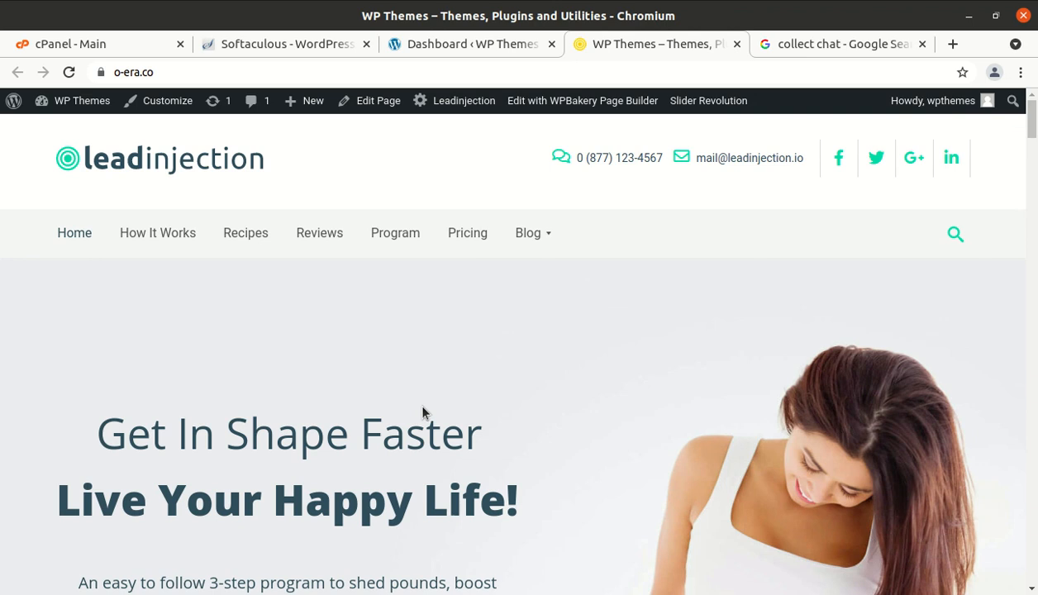
scroll(625, 424, "down", 3)
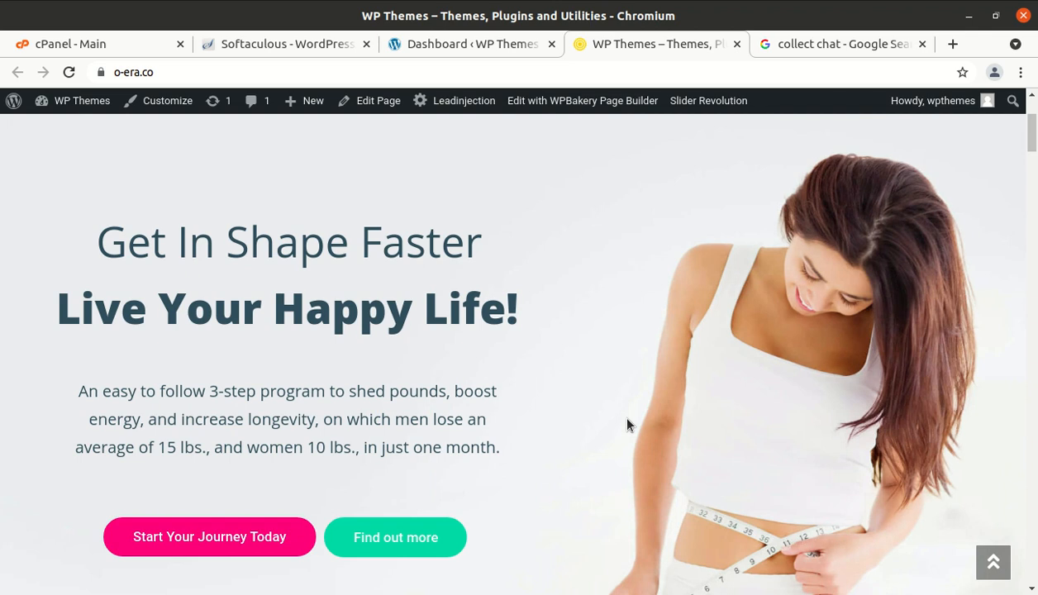
scroll(627, 425, "down", 5)
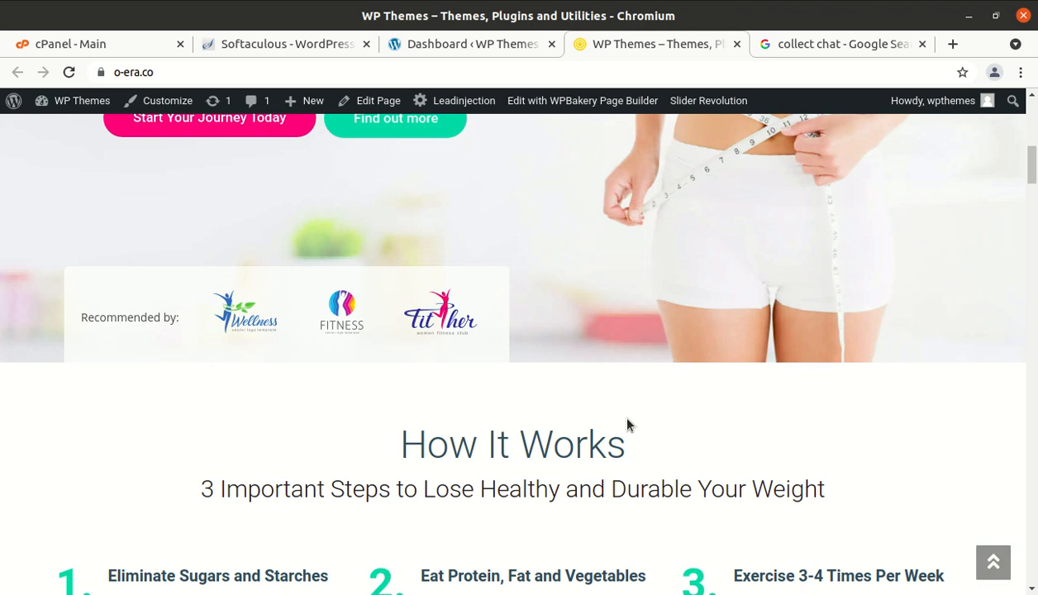
scroll(627, 425, "up", 5)
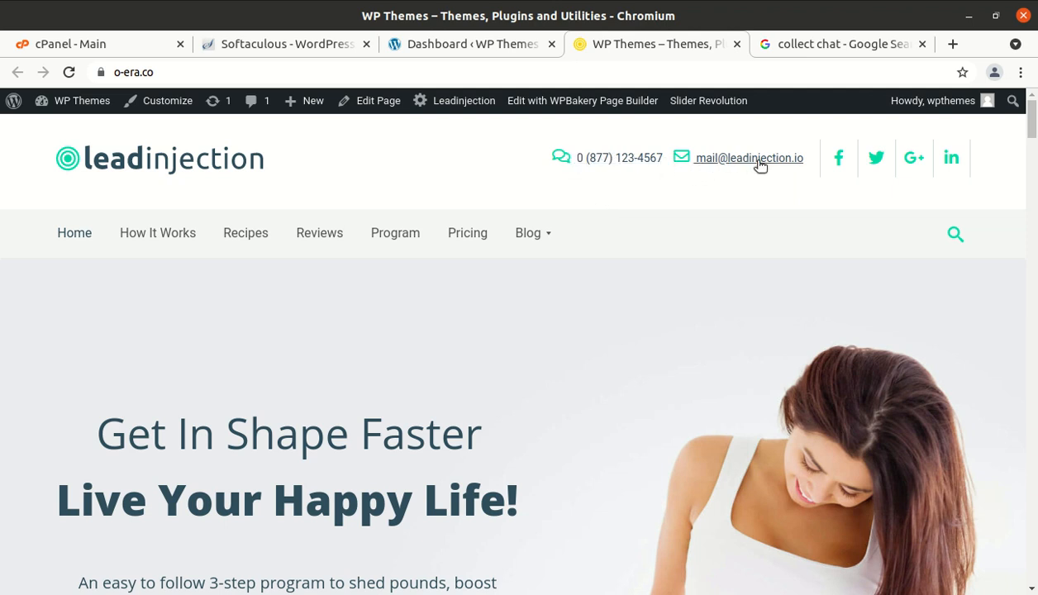
scroll(775, 194, "down", 1)
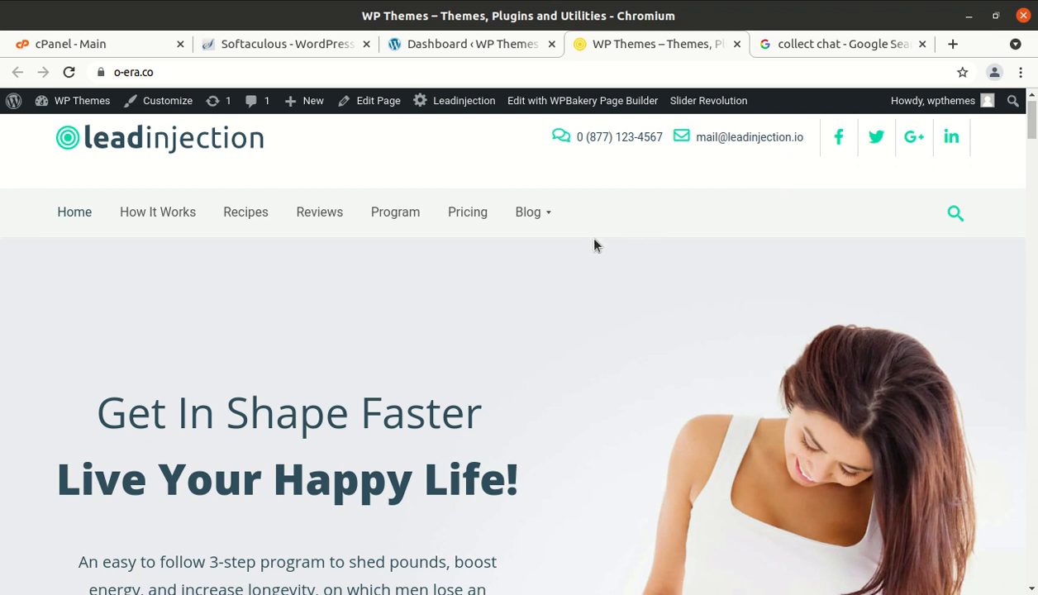
scroll(593, 244, "down", 5)
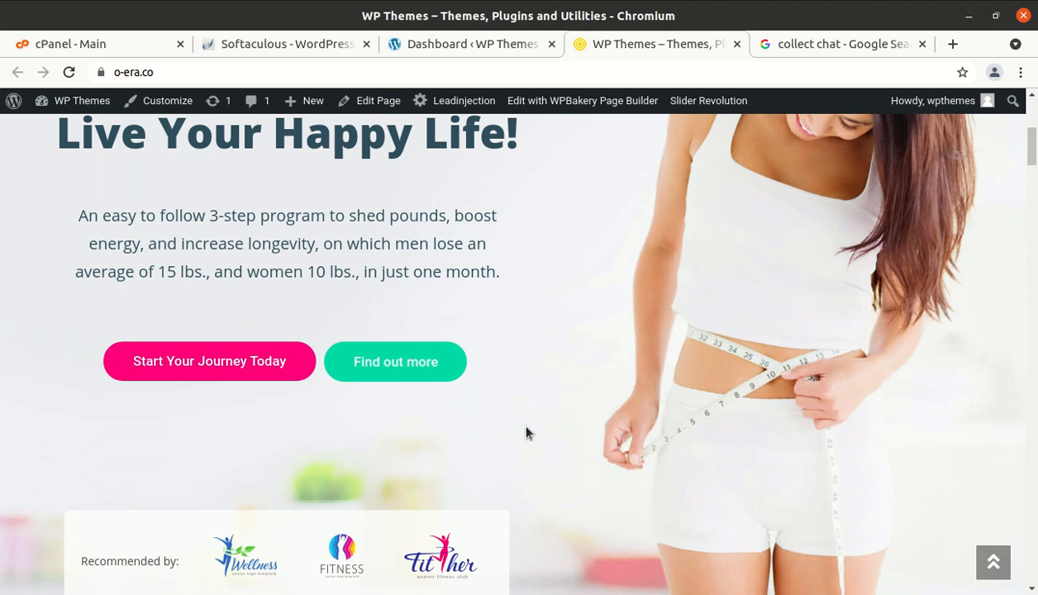
scroll(541, 413, "up", 5)
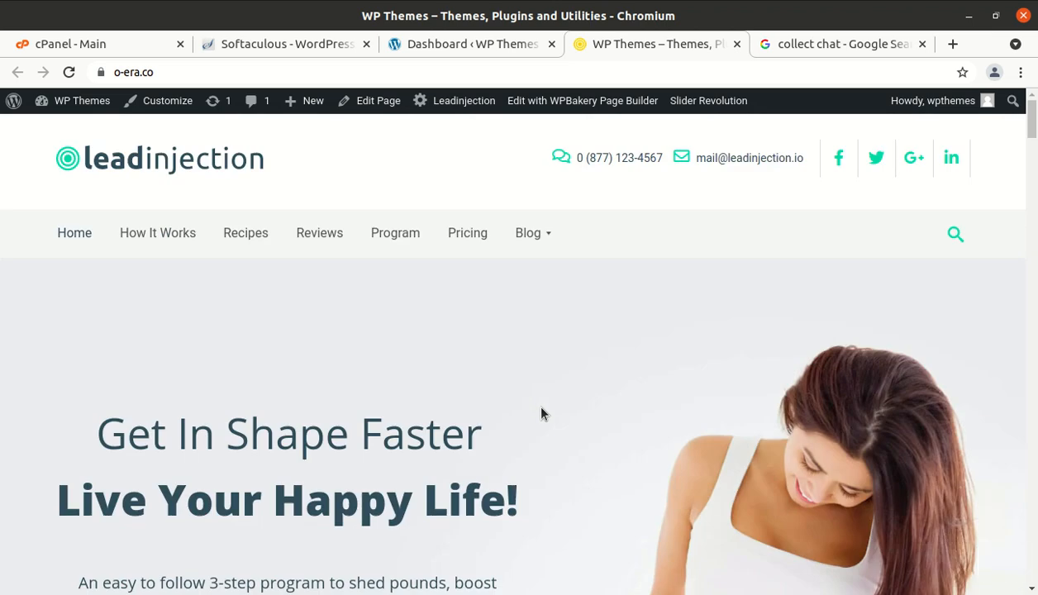
scroll(541, 413, "down", 3)
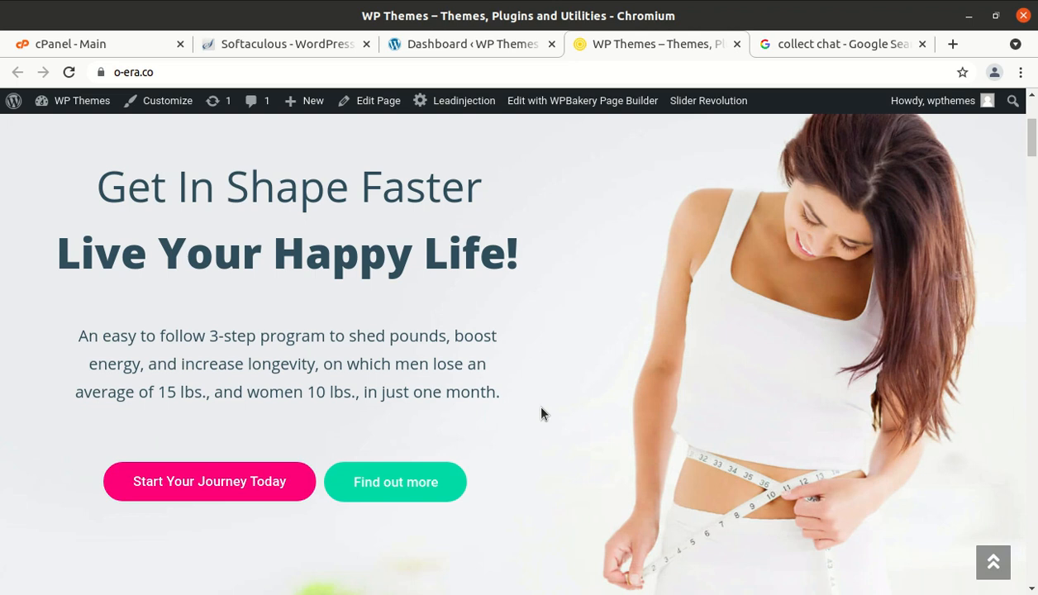
scroll(541, 414, "down", 3)
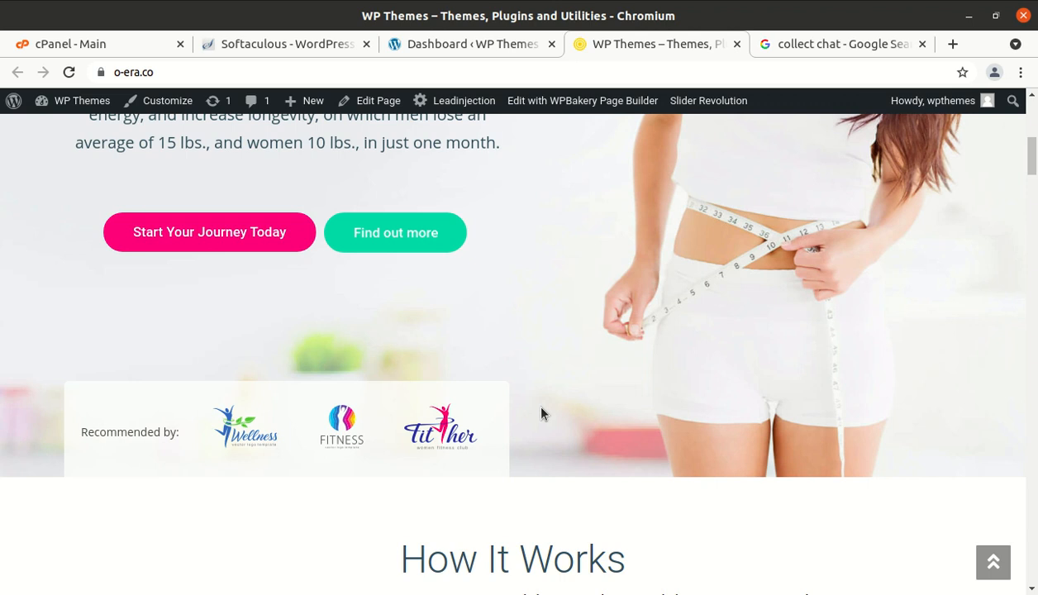
scroll(542, 414, "down", 4)
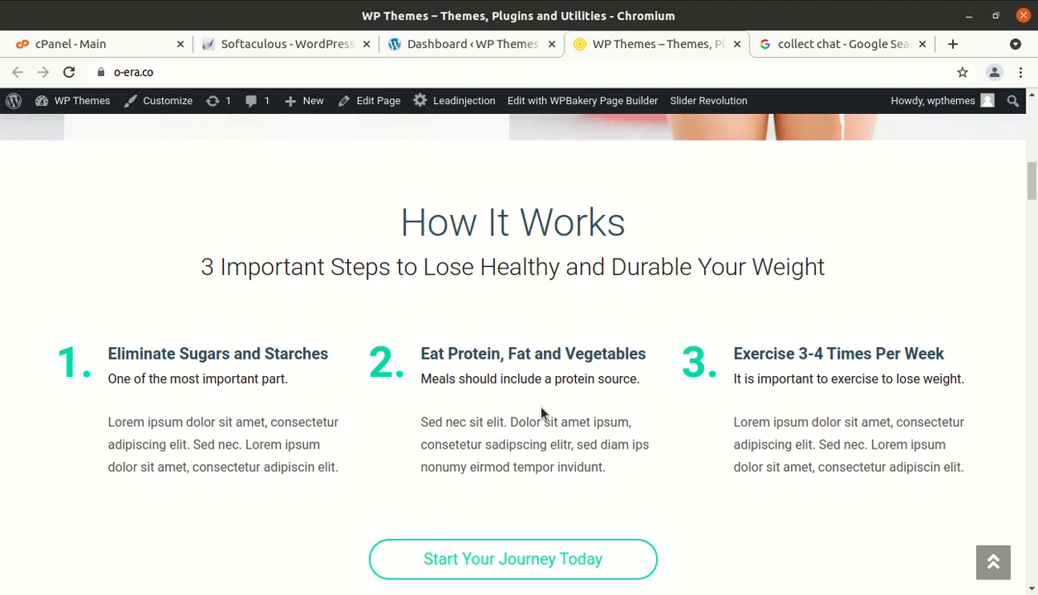
scroll(542, 410, "down", 7)
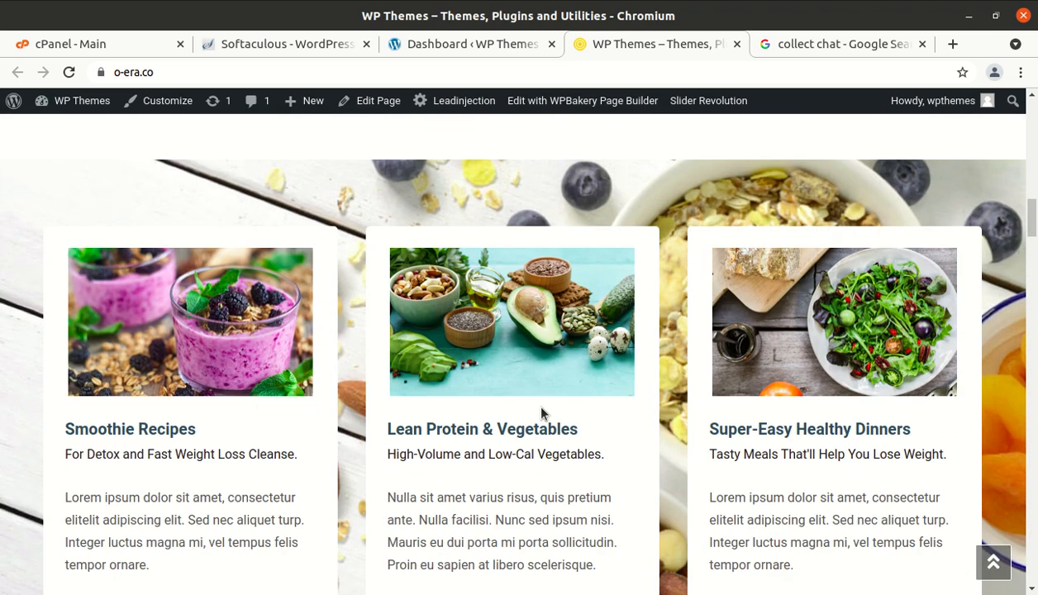
scroll(541, 407, "up", 1)
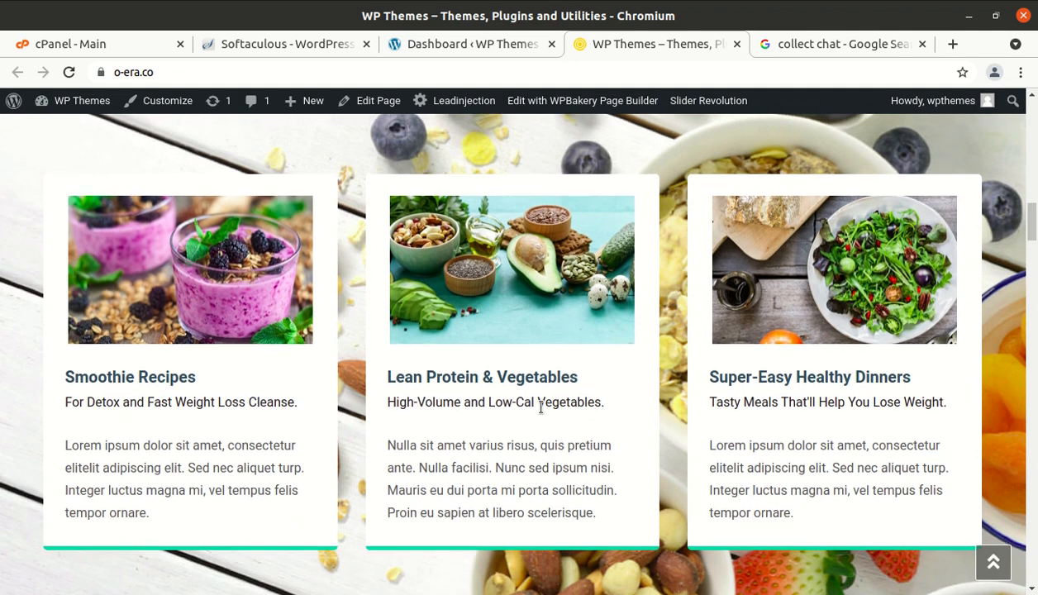
scroll(542, 408, "up", 10)
scroll(542, 413, "up", 2)
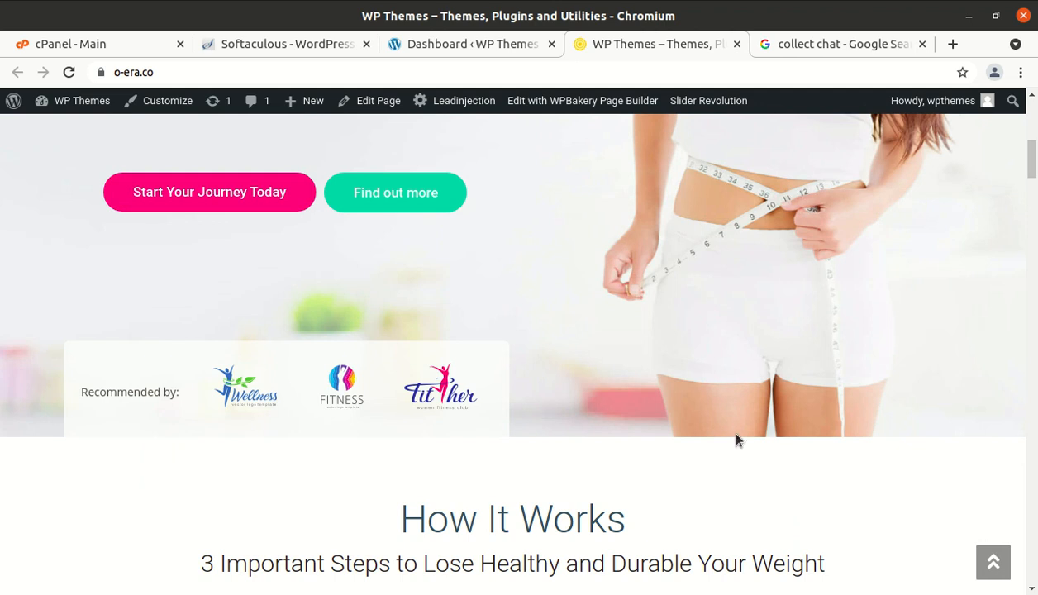
scroll(736, 440, "down", 5)
scroll(738, 439, "up", 8)
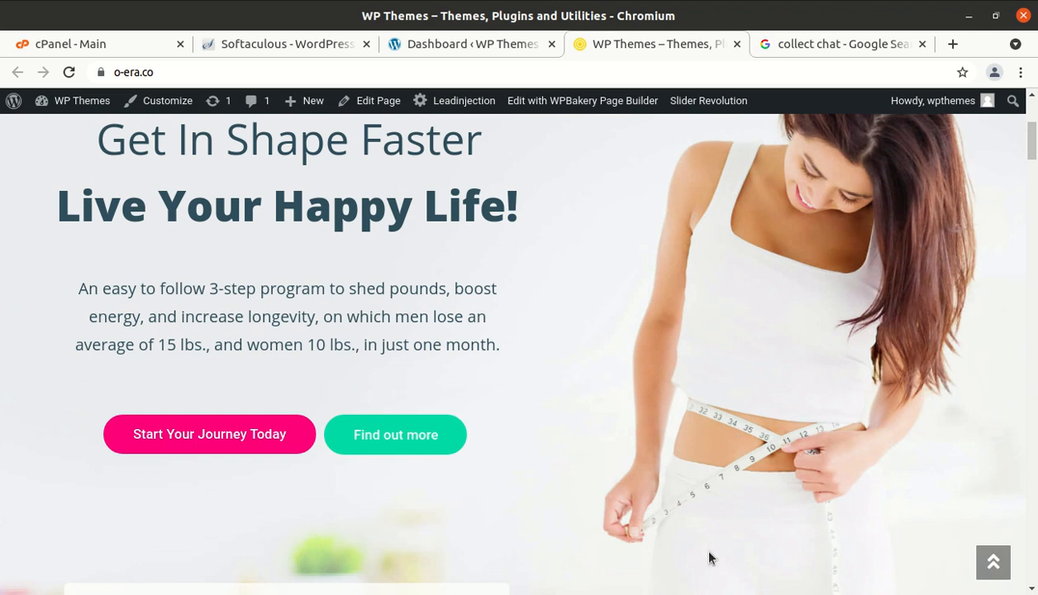
scroll(649, 460, "up", 4)
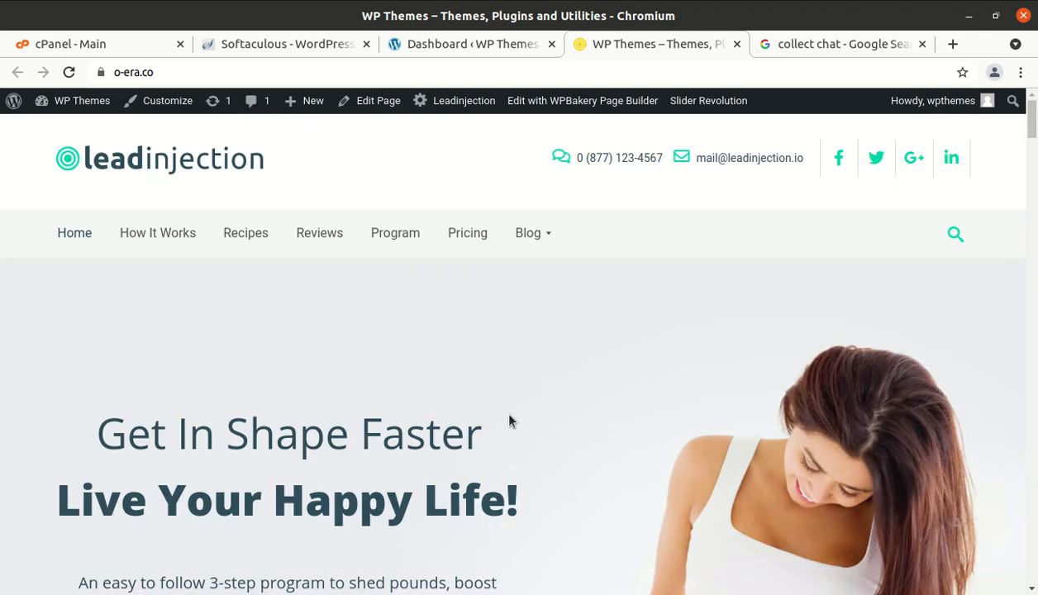
left_click(162, 238)
scroll(163, 245, "up", 5)
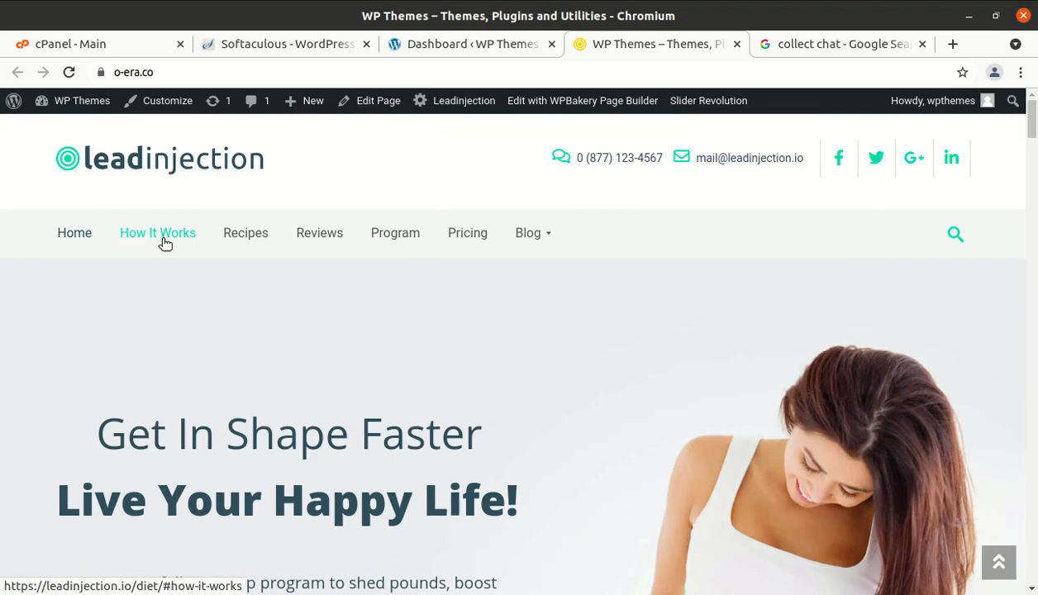
left_click(237, 238)
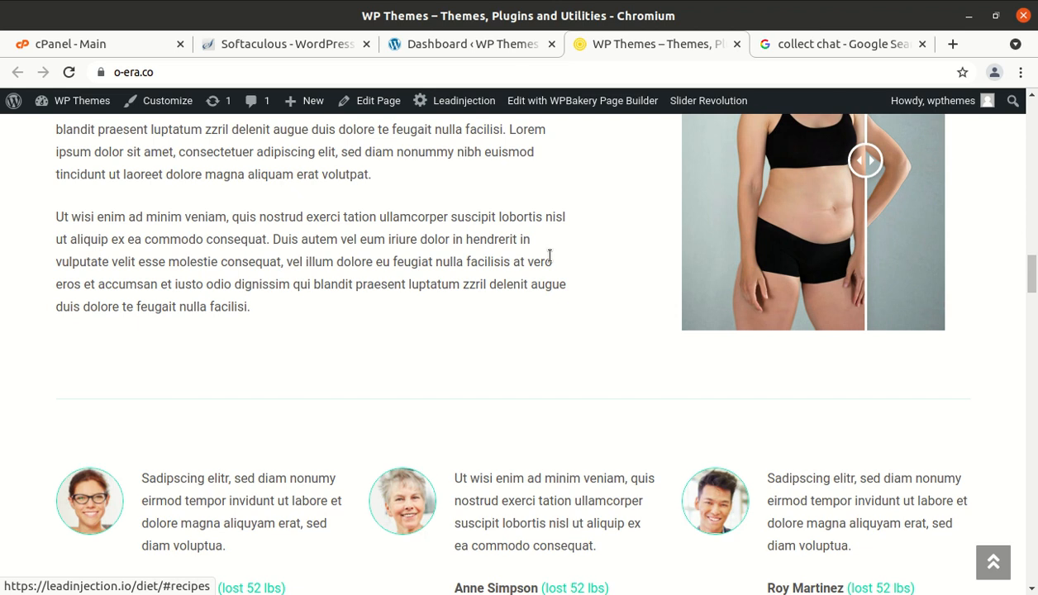
- Scroll back up the page, then bring up the 'collect chat' Google search results
scroll(550, 256, "up", 10)
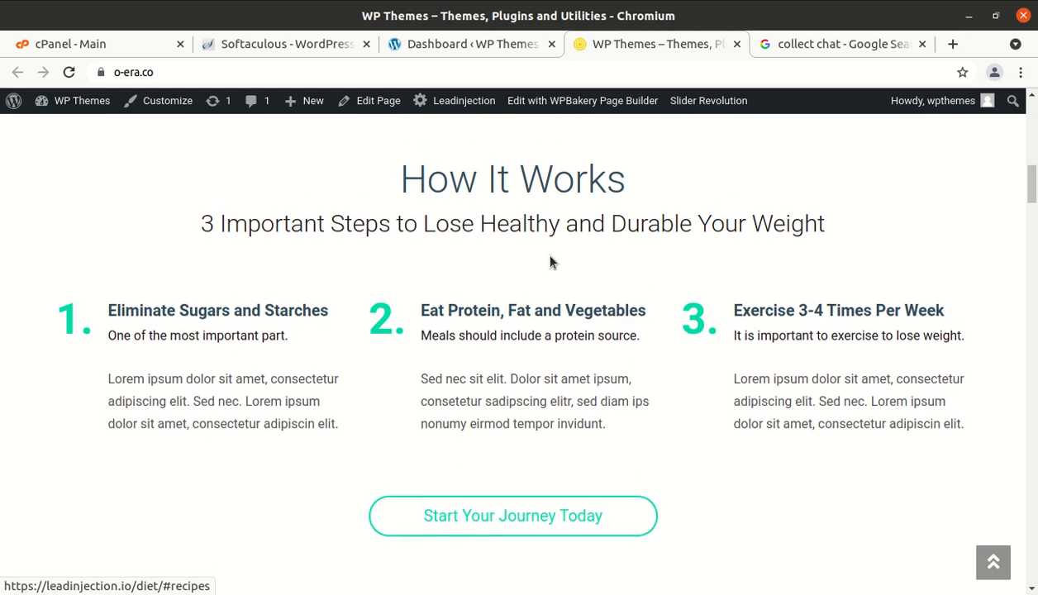
scroll(552, 262, "up", 3)
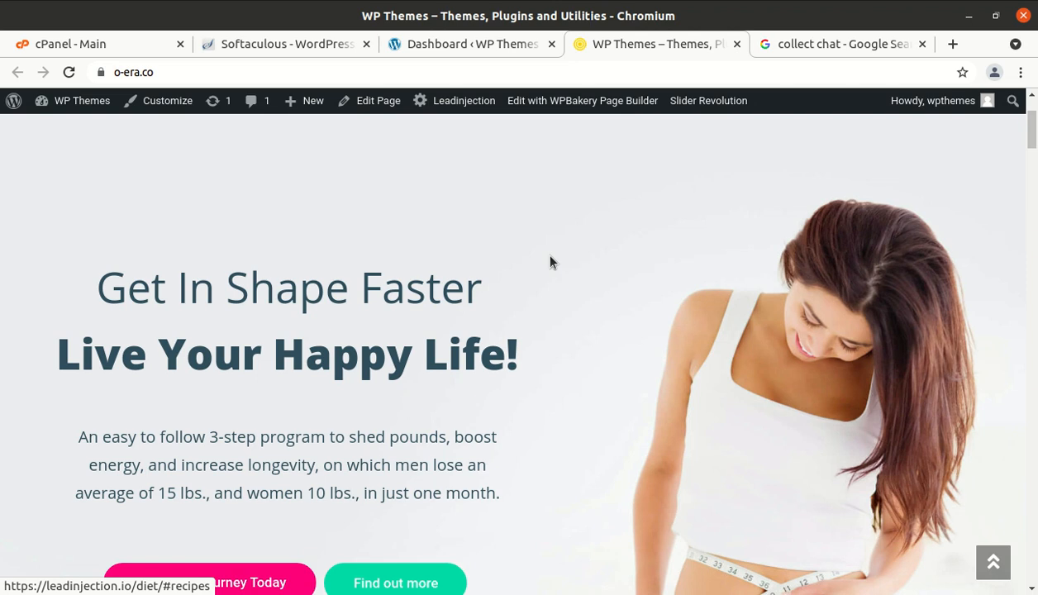
scroll(551, 262, "up", 3)
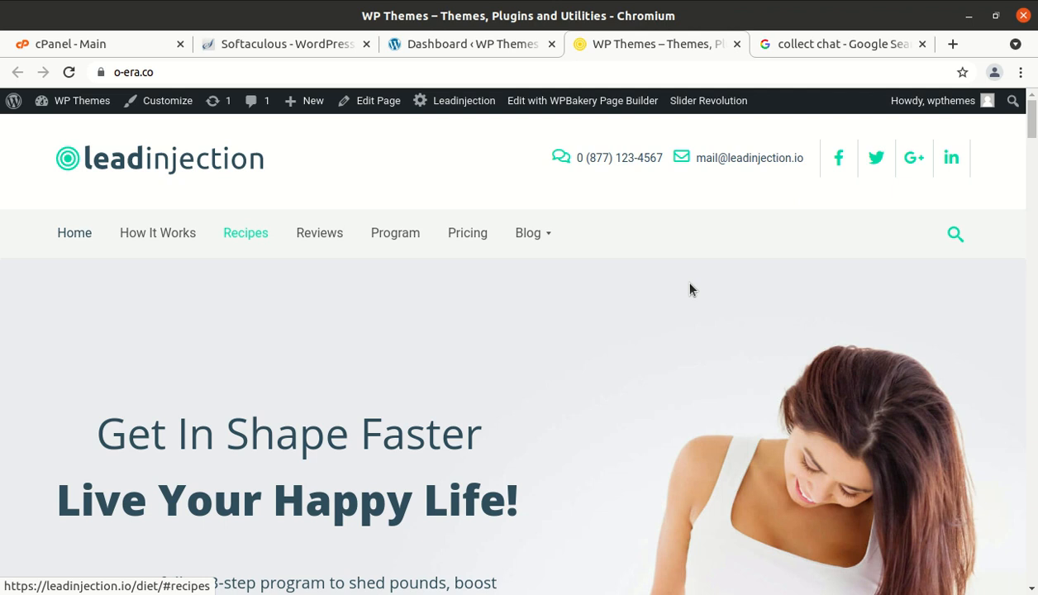
scroll(654, 255, "down", 4)
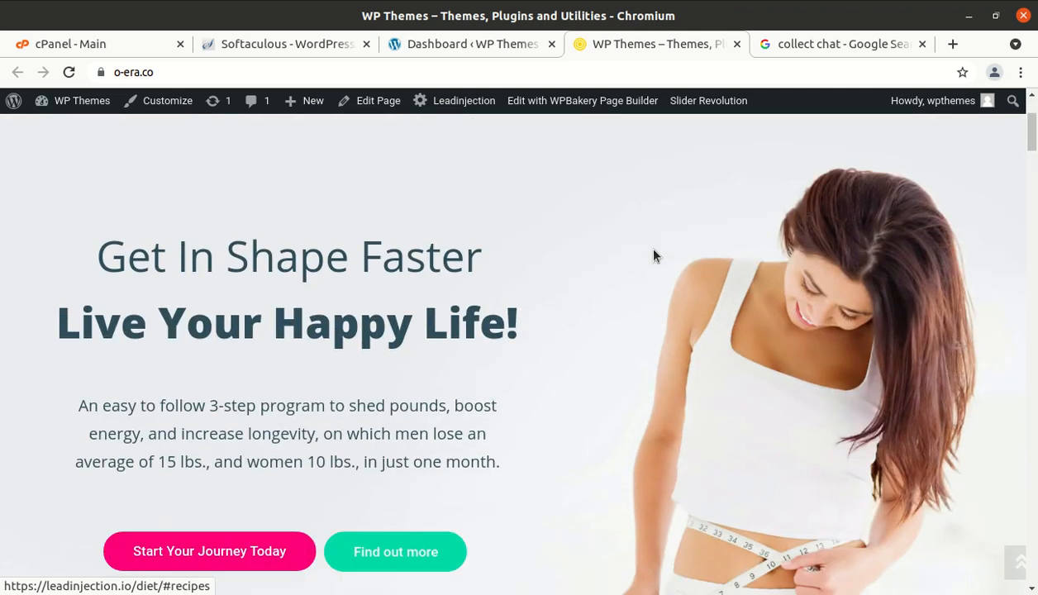
scroll(654, 255, "down", 3)
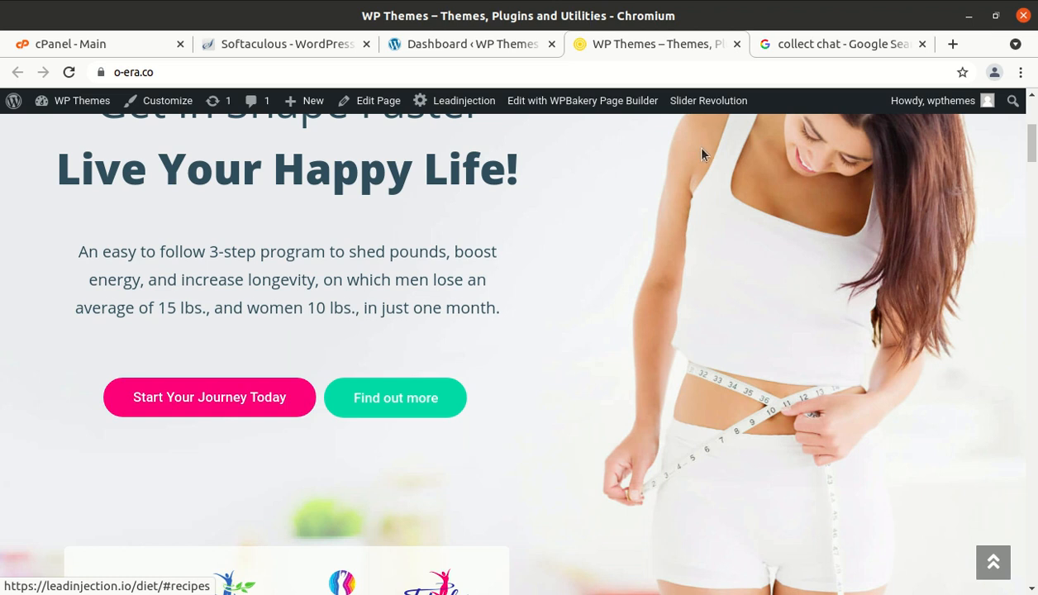
left_click(798, 54)
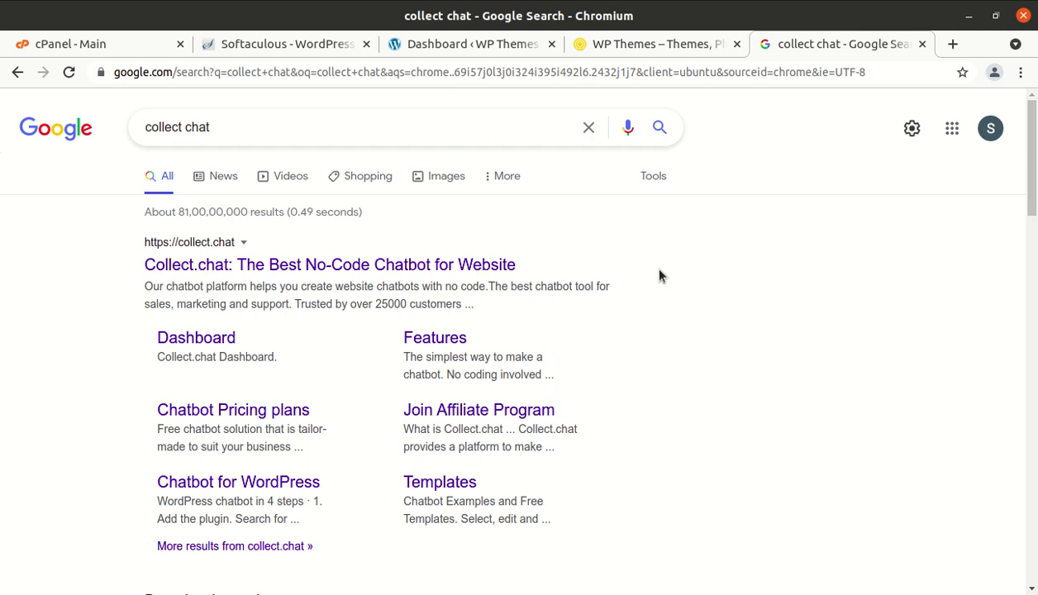
- Review the 'collect chat' results and their Collect.chat sitelinks, selecting the query in the search box
scroll(660, 276, "down", 3)
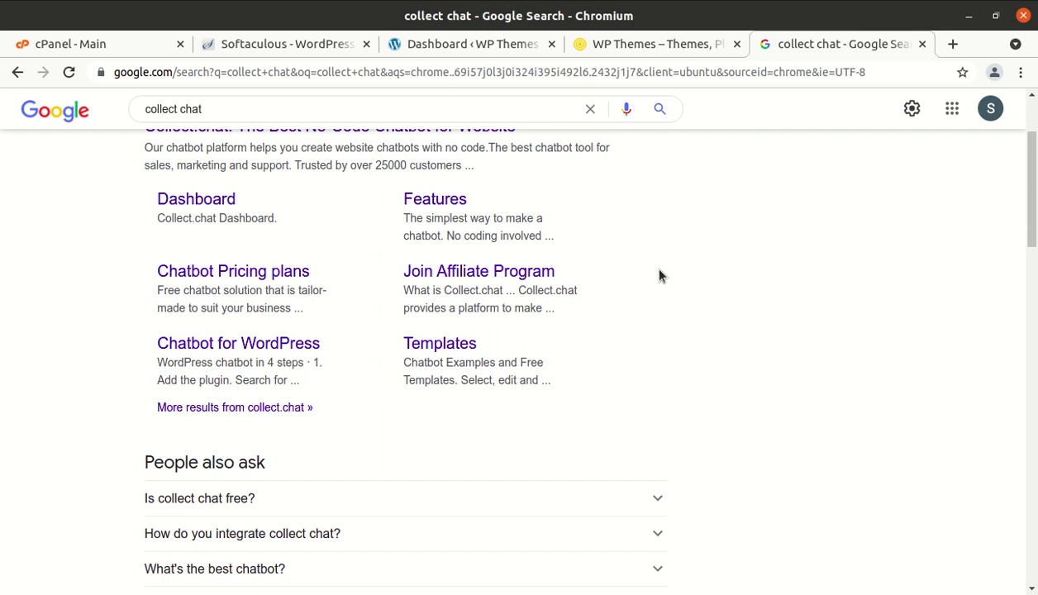
scroll(660, 276, "up", 2)
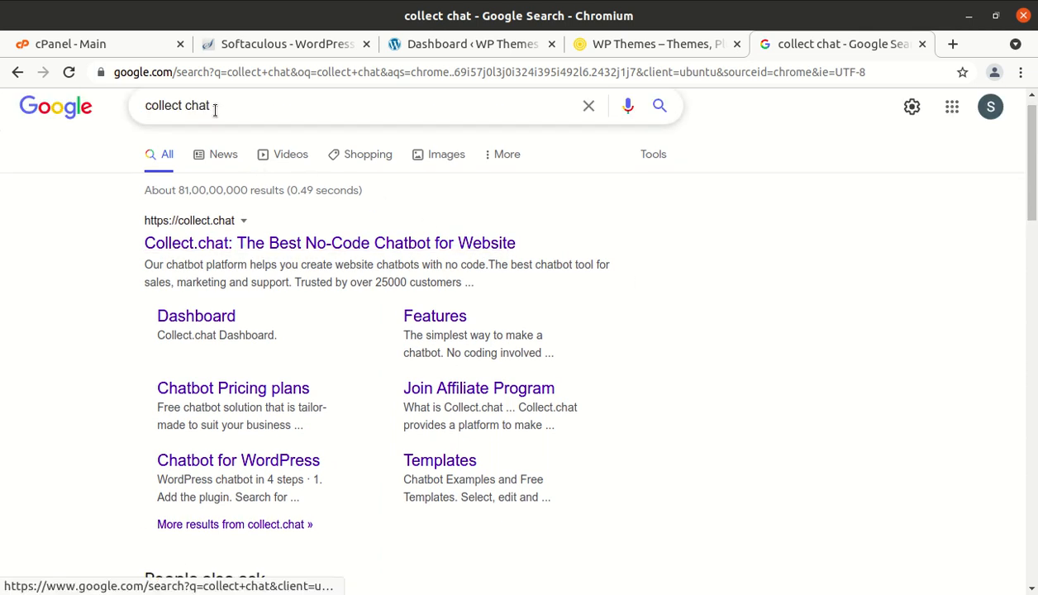
left_click_drag(234, 106, 142, 111)
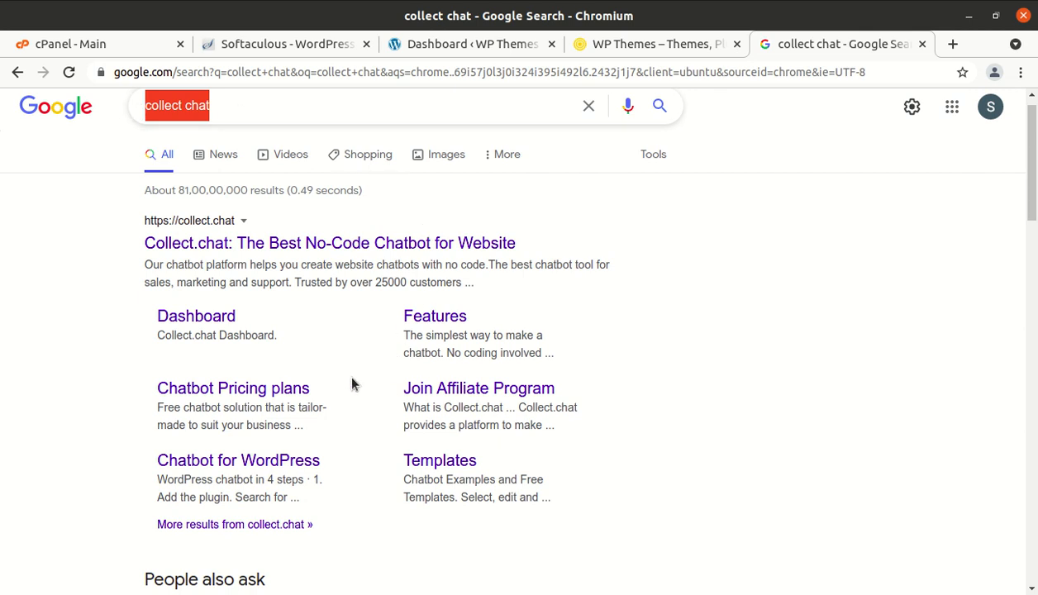
scroll(352, 384, "down", 1)
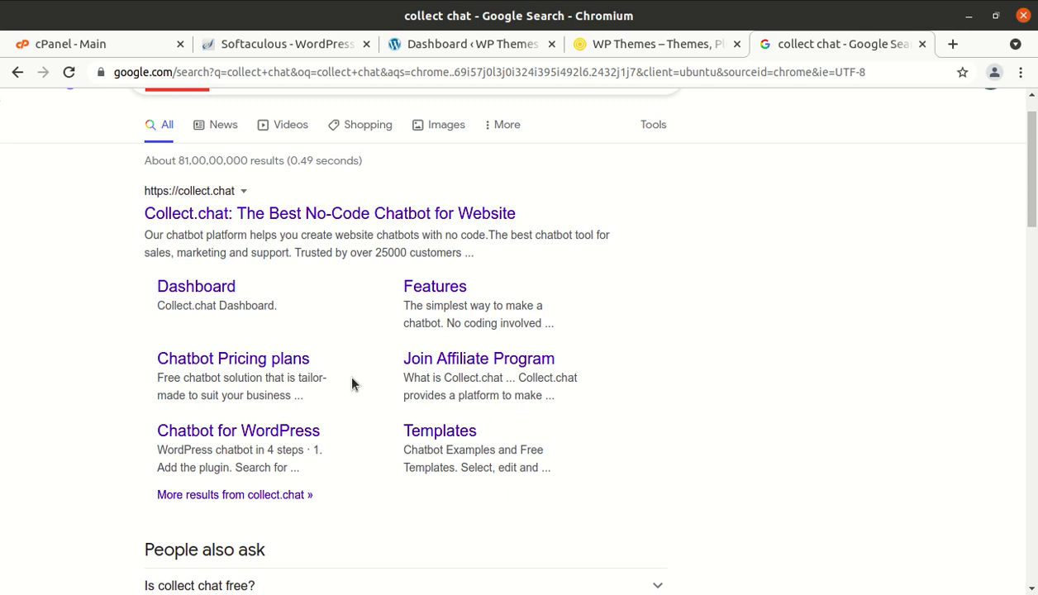
- Load Collect.chat's Chatbot for WordPress page, then move through the dashboard and site tabs to cPanel
left_click(263, 440)
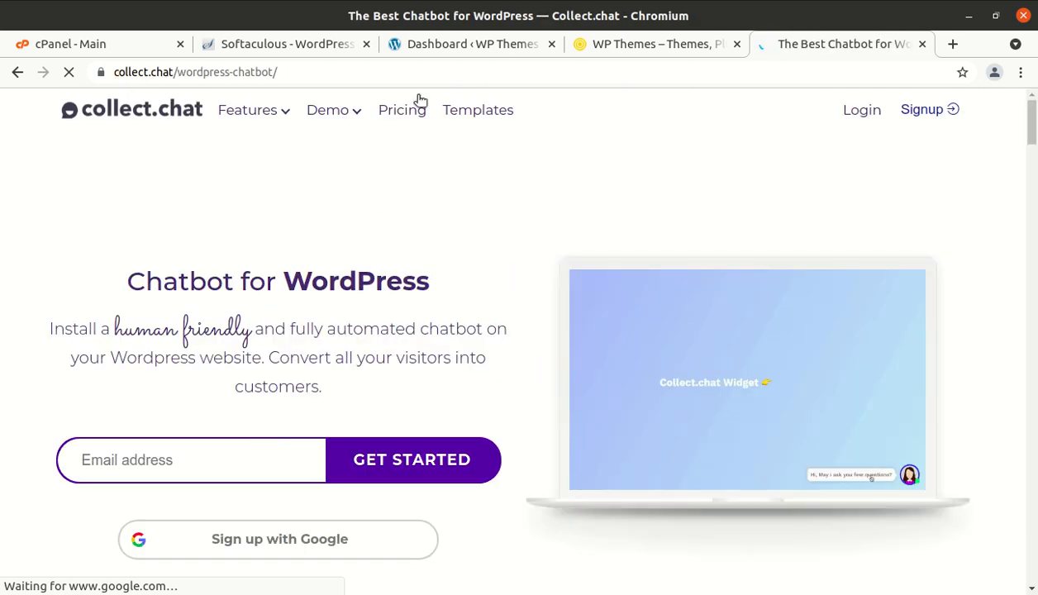
left_click(451, 45)
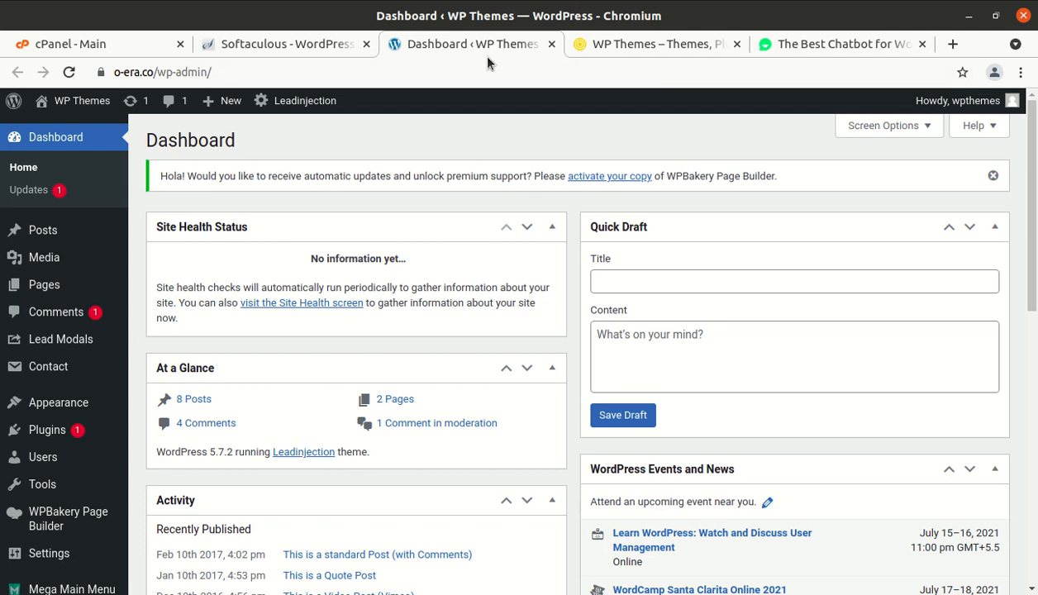
left_click(619, 51)
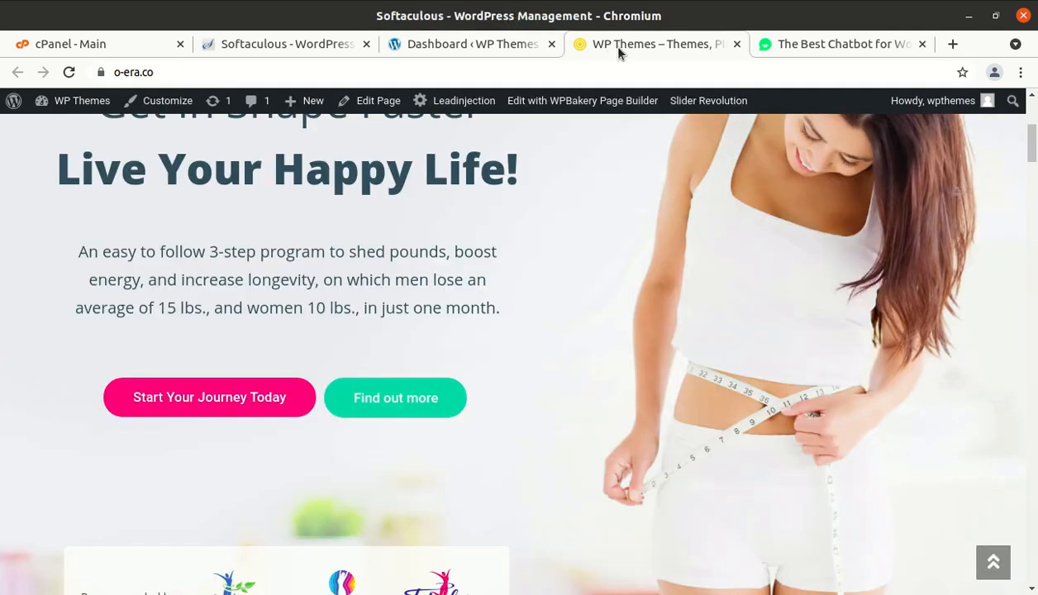
key("ctrl+1")
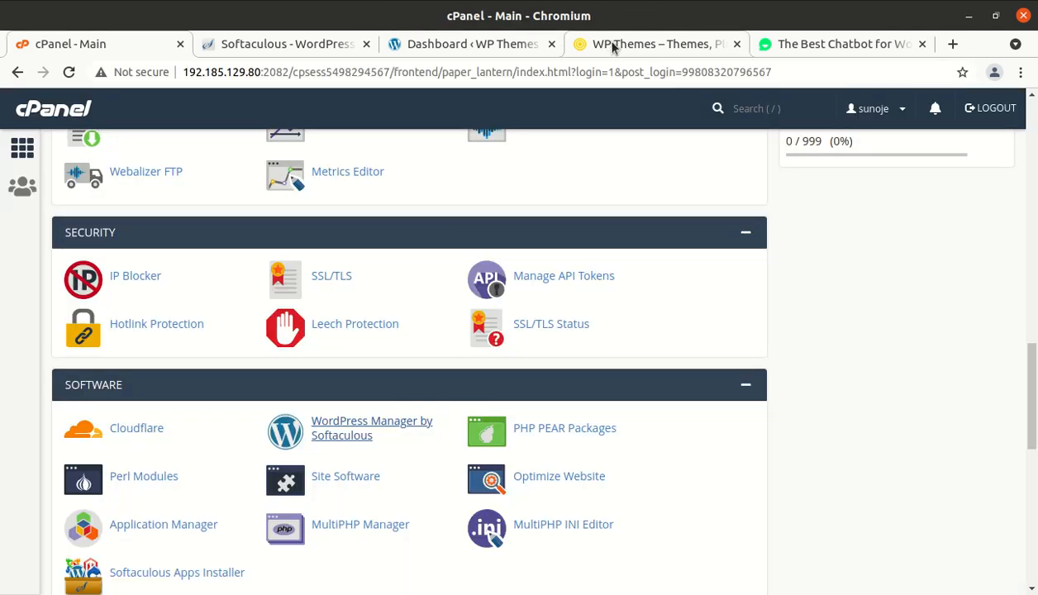
- Return to the diet site's 'Get In Shape Faster' homepage and scroll it down and back up
left_click(612, 42)
scroll(527, 222, "down", 7)
scroll(527, 222, "up", 10)
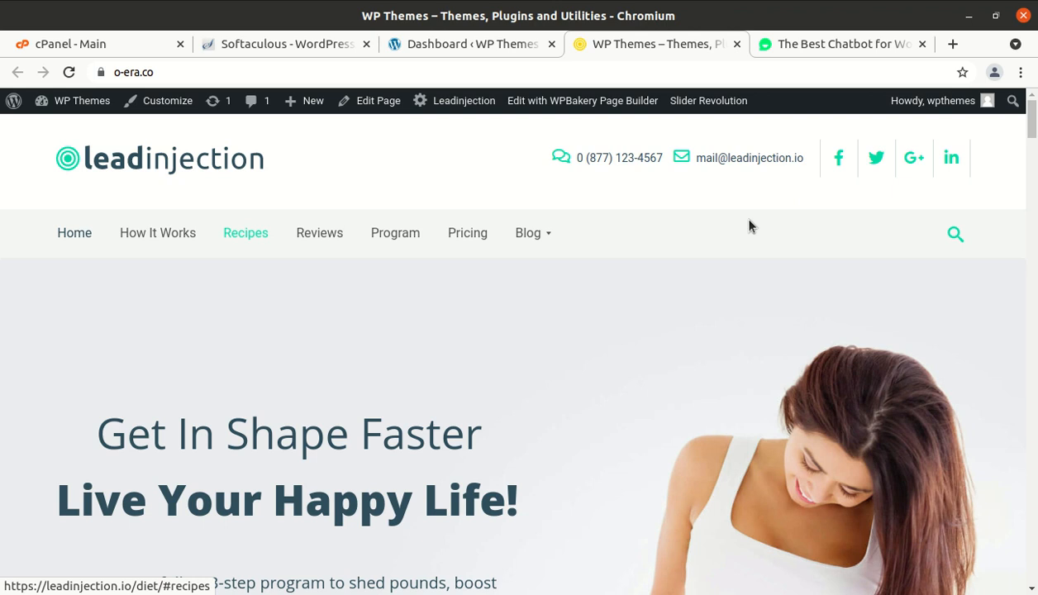
- Return to Collect.chat's Chatbot for WordPress page and scroll down to the Install WordPress Plugin link
left_click(826, 51)
scroll(530, 228, "down", 4)
scroll(530, 228, "down", 2)
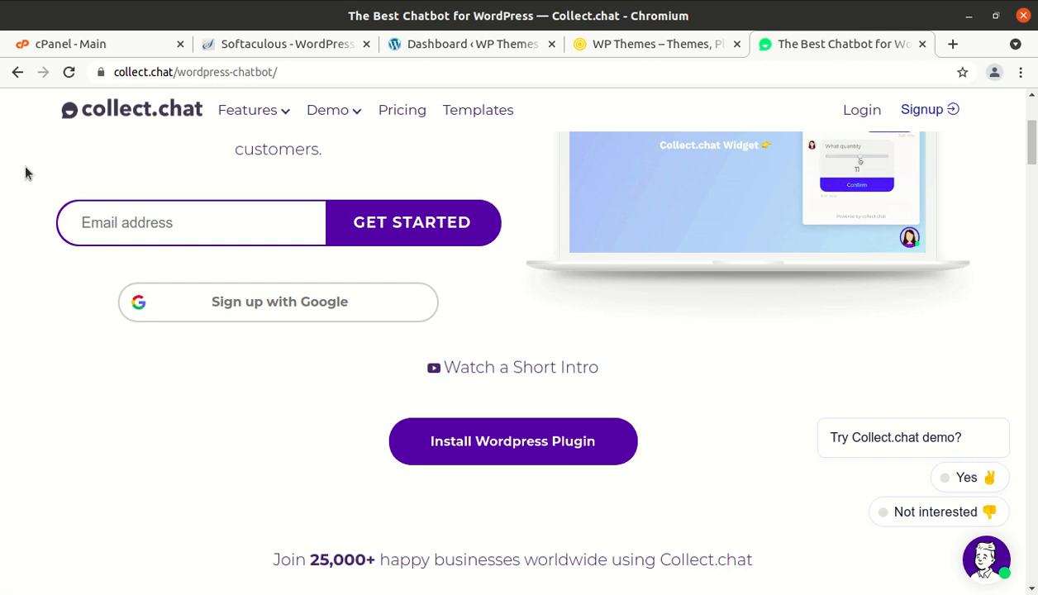
- Confirm collectchat.2.2.7.zip is in Downloads, then go back to the diet site's homepage
left_click(0, 30)
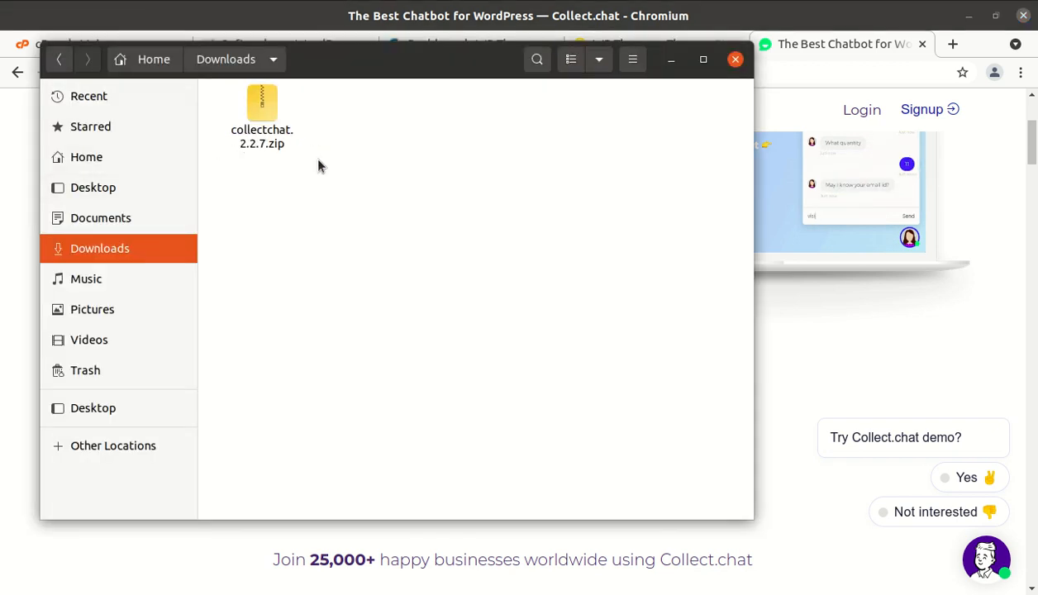
left_click(672, 68)
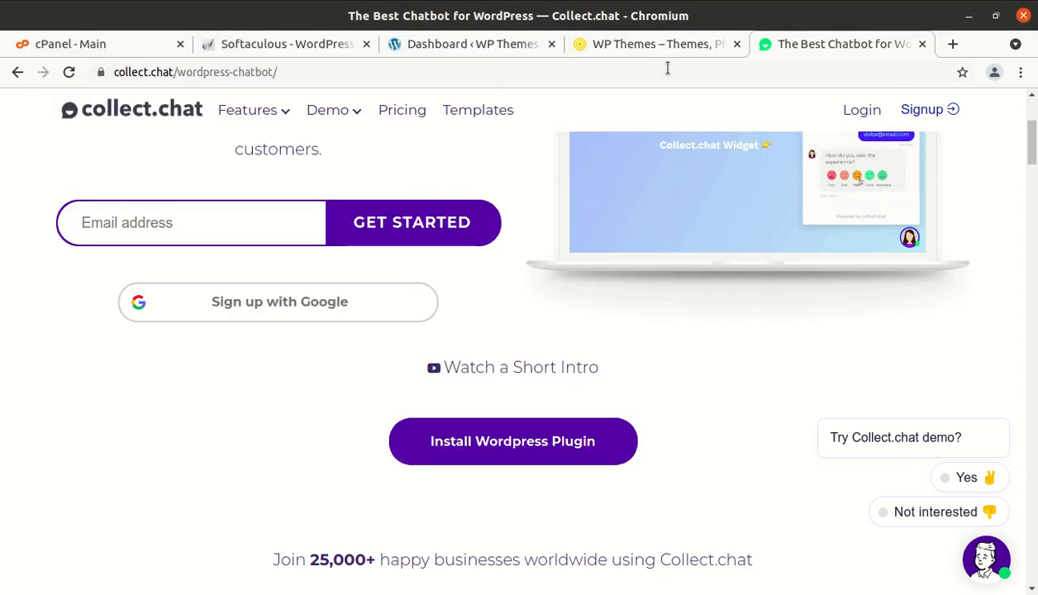
left_click(467, 51)
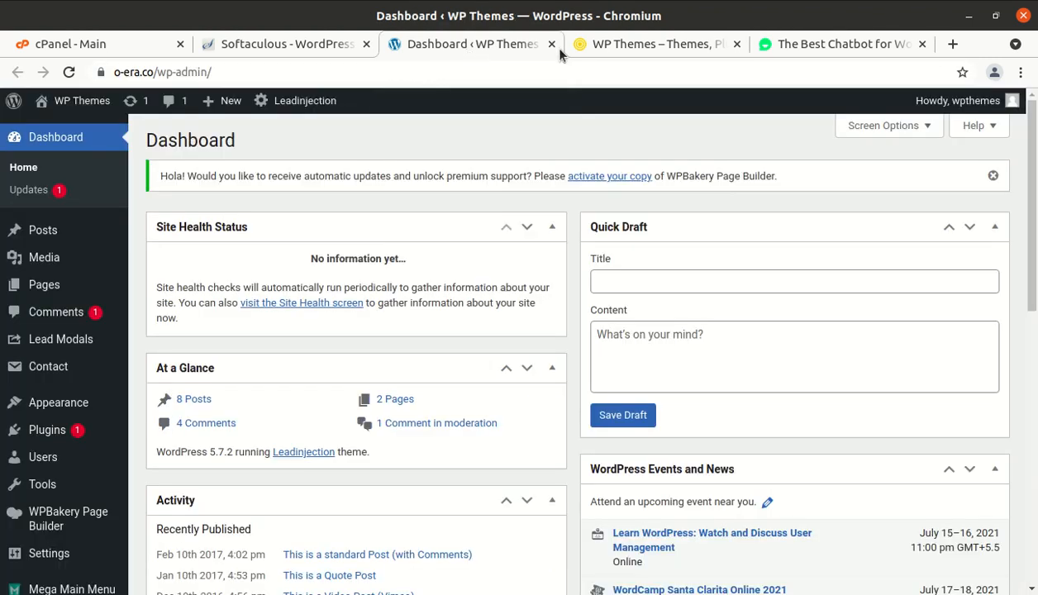
left_click(619, 45)
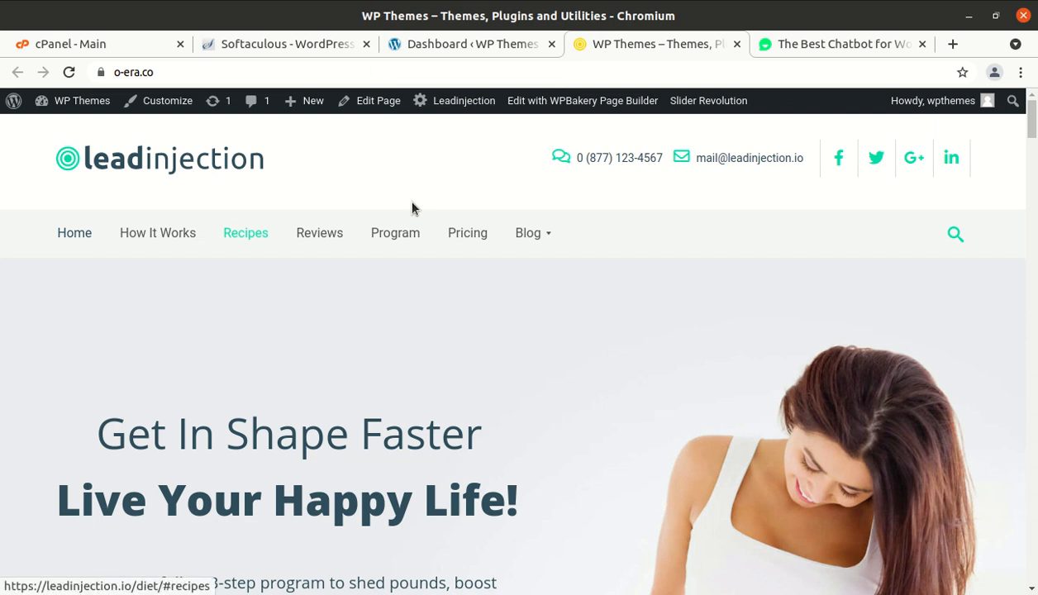
scroll(412, 208, "down", 5)
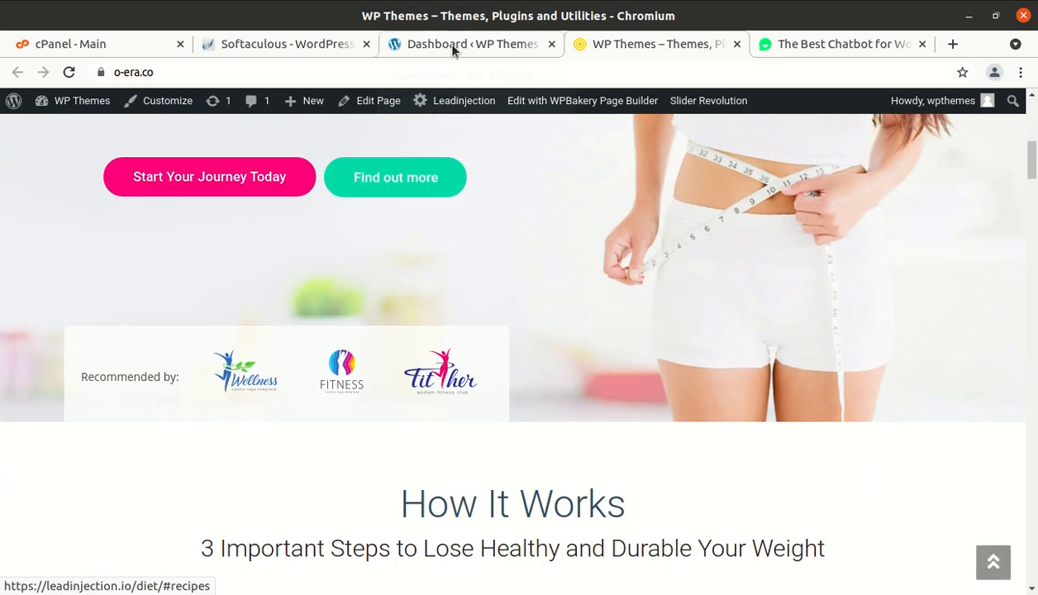
- Upload collectchat.2.2.7.zip through Plugins > Add New > Upload Plugin and install it
left_click(453, 52)
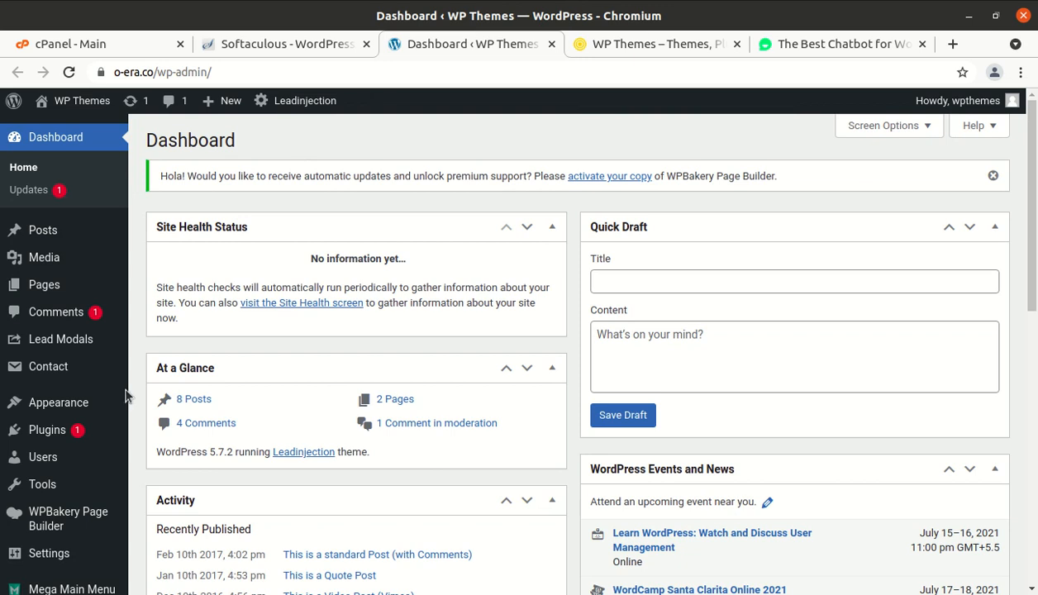
mouse_move(66, 428)
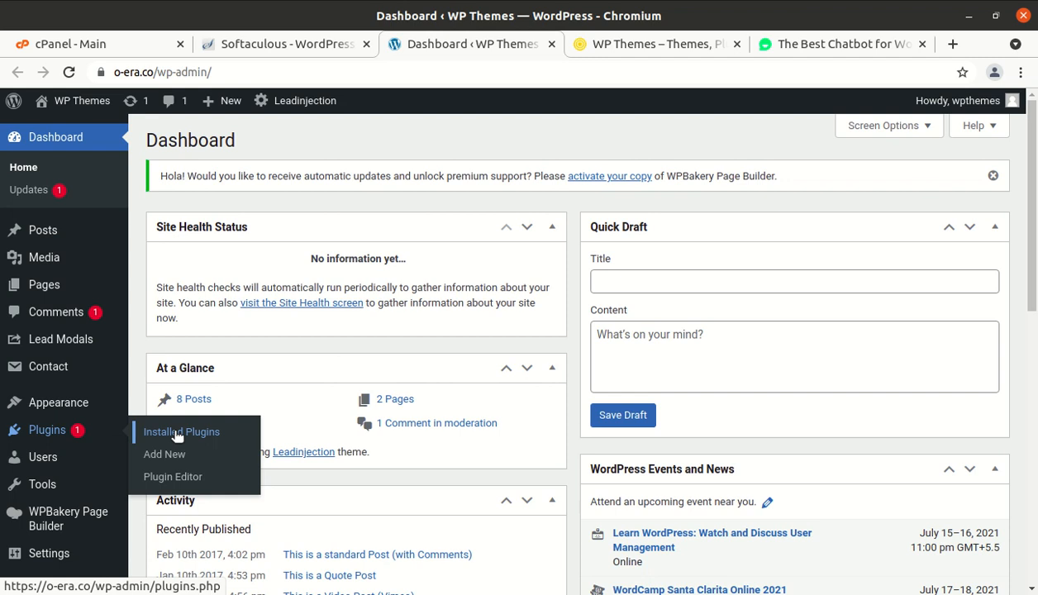
left_click(165, 460)
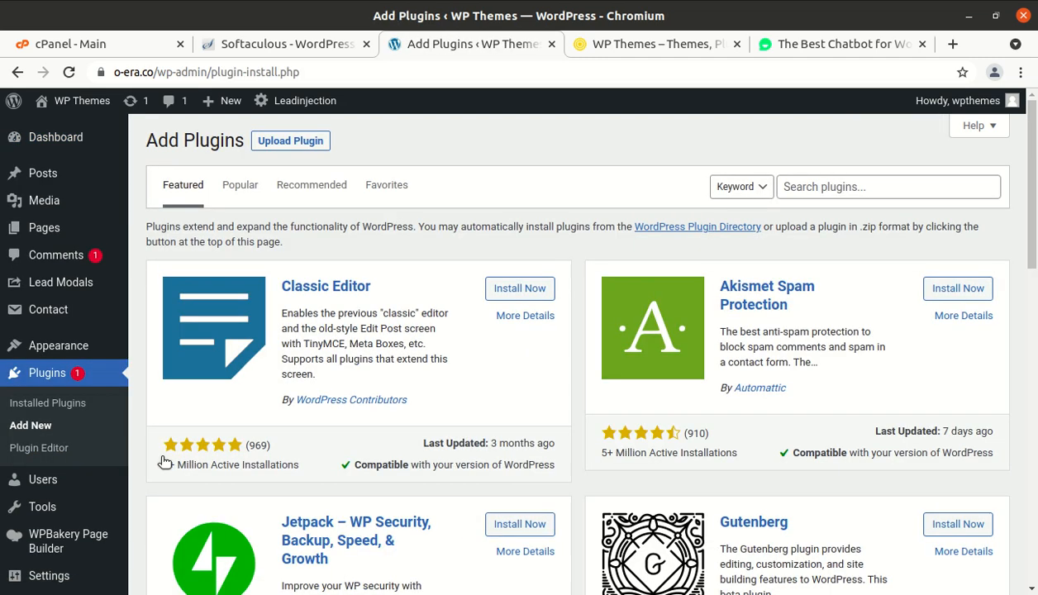
left_click(289, 142)
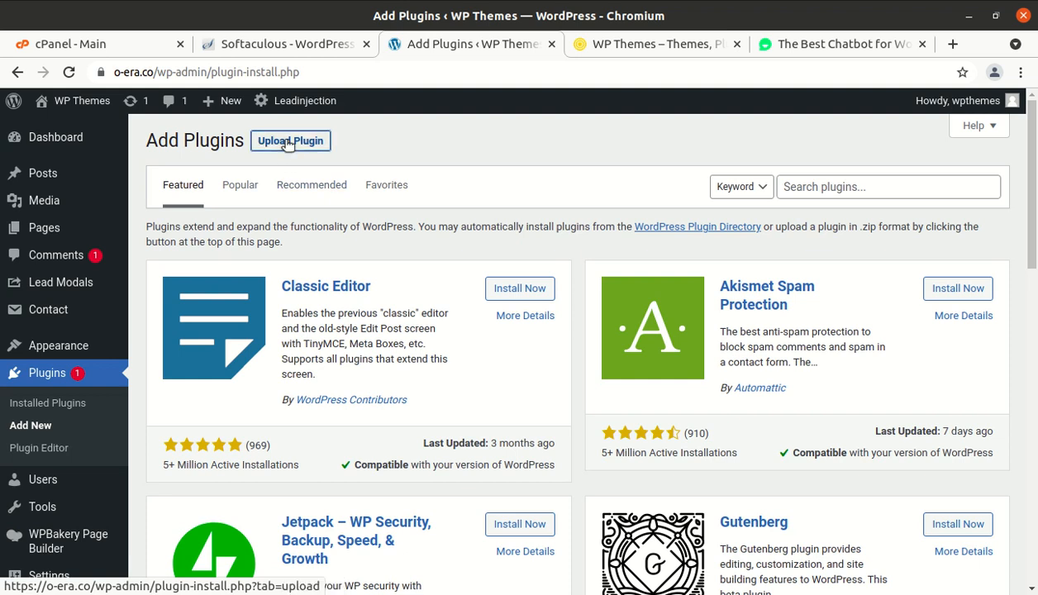
left_click(443, 287)
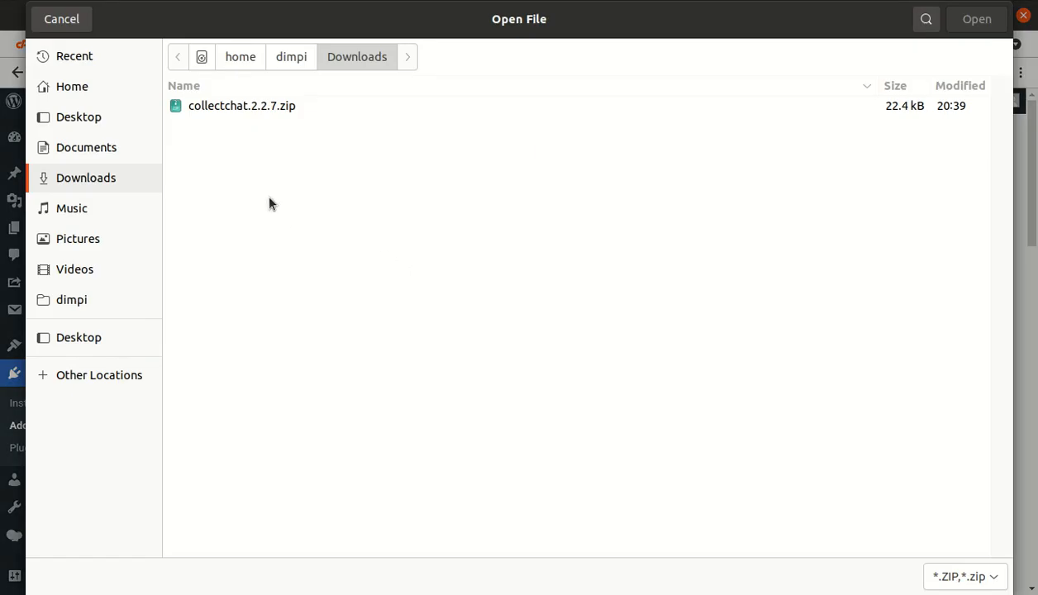
left_click(235, 104)
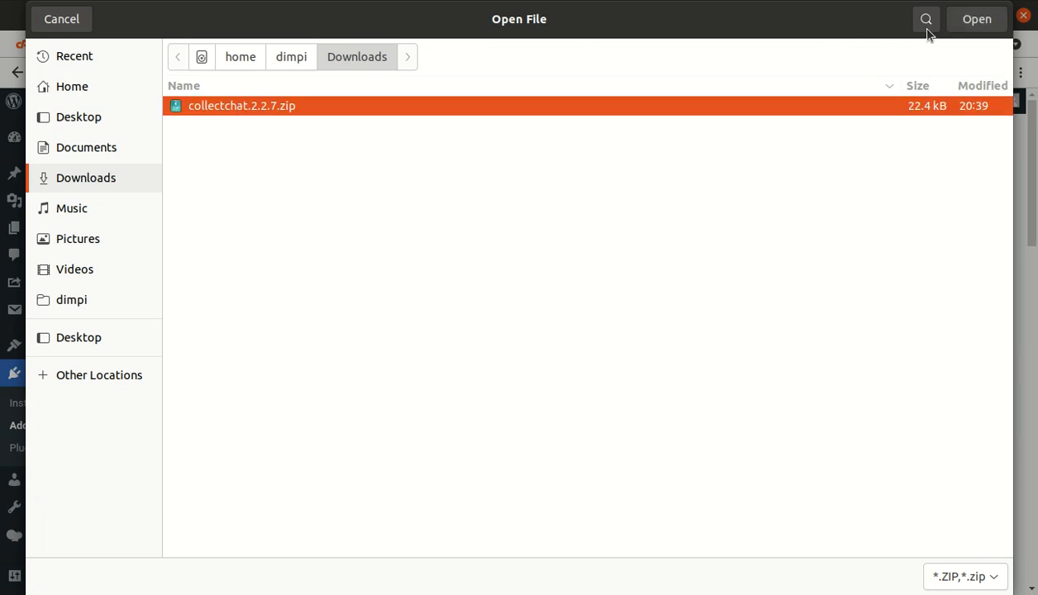
left_click(959, 21)
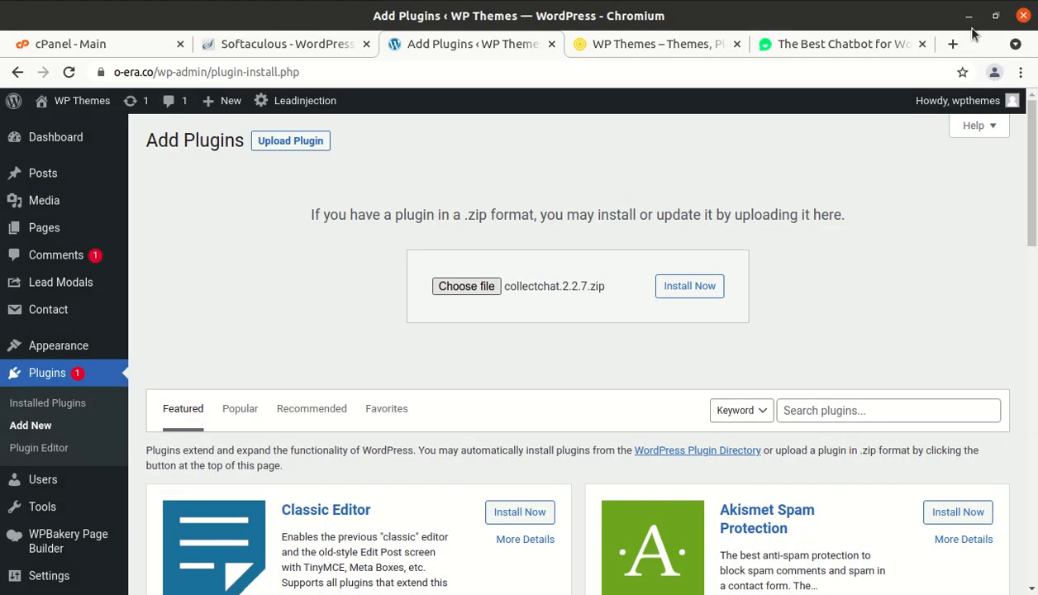
left_click(701, 287)
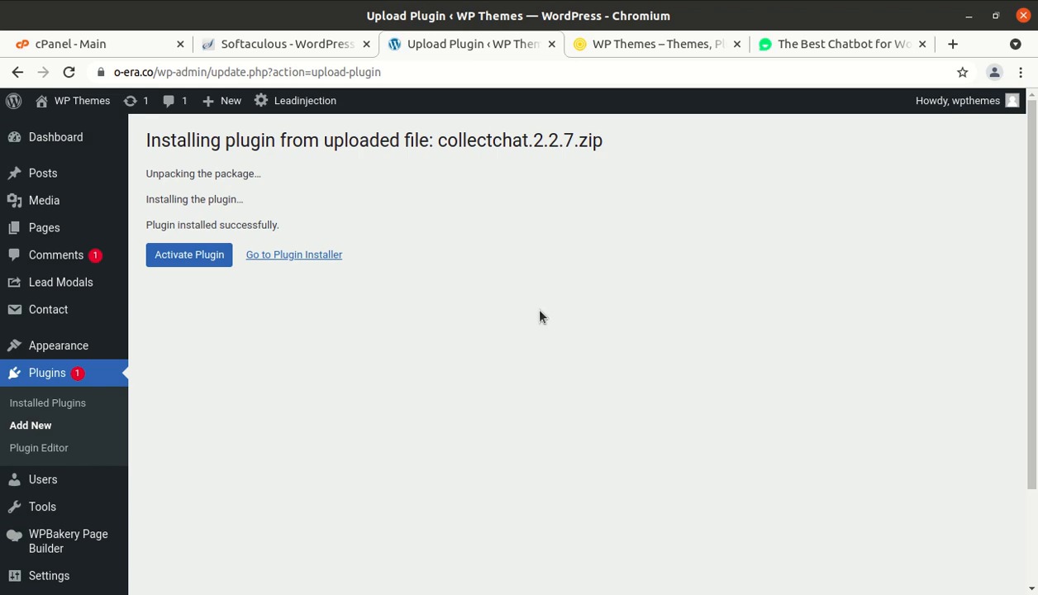
- Activate the Collect.chat plugin and start creating a free Collect.chat account
left_click(182, 259)
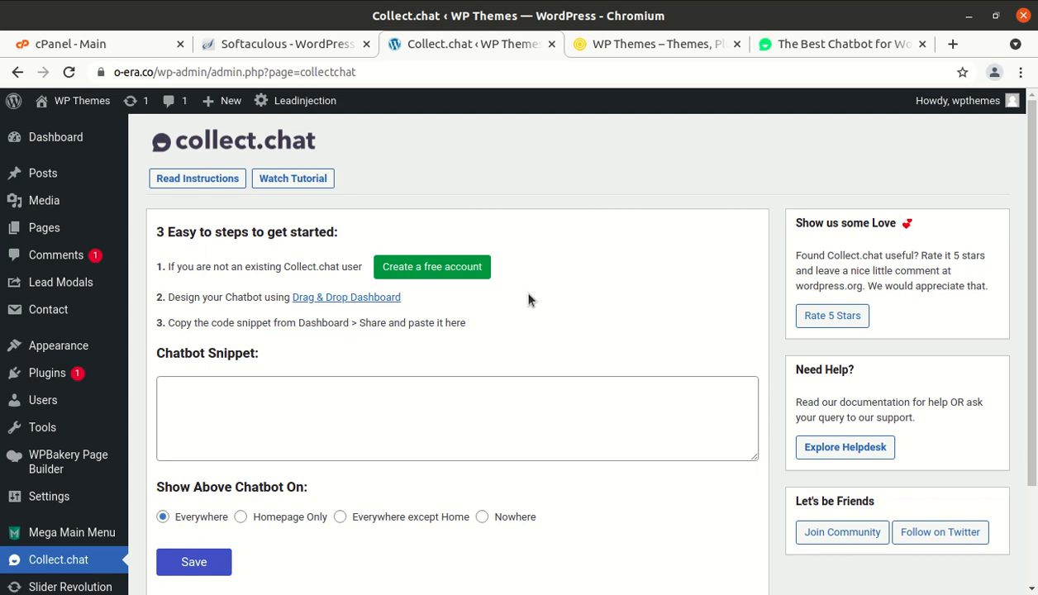
left_click(447, 268)
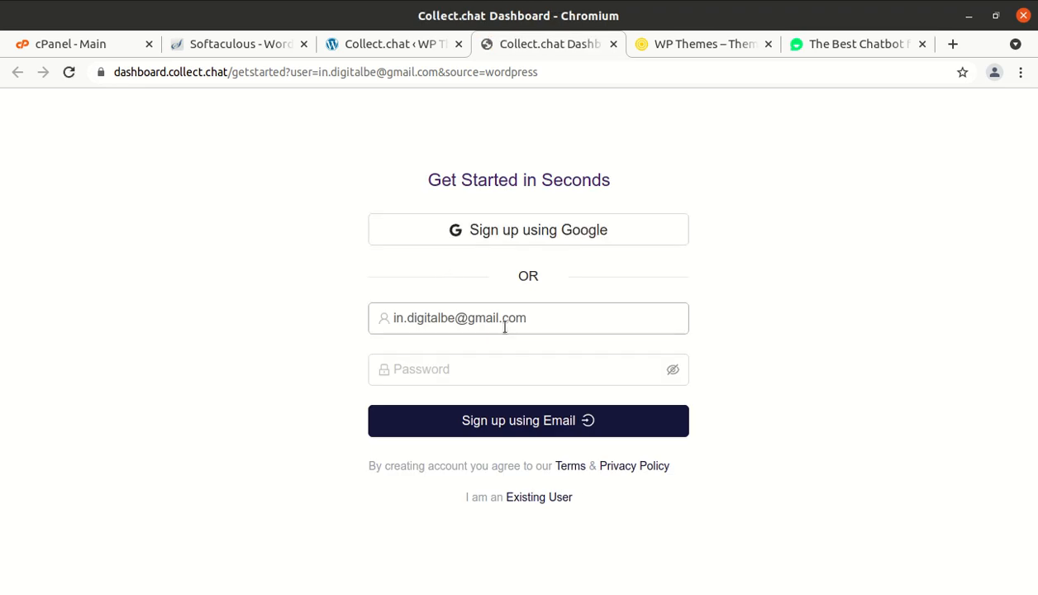
- Sign up with your e-mail address and a password of at least 6 characters
left_click(544, 317)
key("BackSpace")
key("BackSpace")
key("BackSpace")
key("BackSpace")
key("BackSpace")
key("BackSpace")
key("BackSpace")
key("BackSpace")
key("BackSpace")
key("BackSpace")
key("BackSpace")
key("BackSpace")
key("BackSpace")
key("BackSpace")
key("BackSpace")
key("BackSpace")
key("BackSpace")
key("BackSpace")
key("BackSpace")
key("BackSpace")
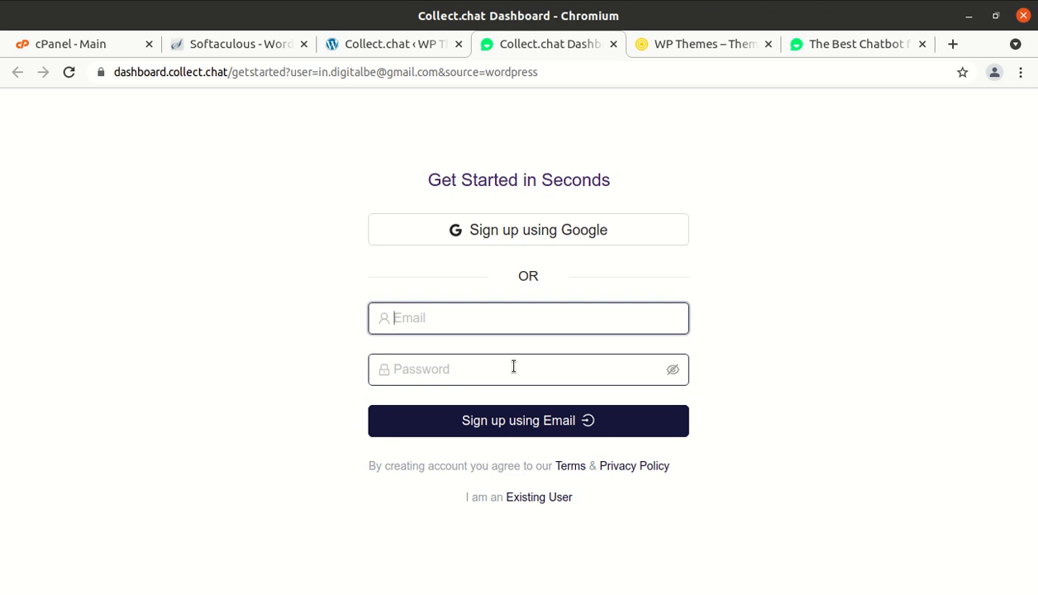
left_click(514, 366)
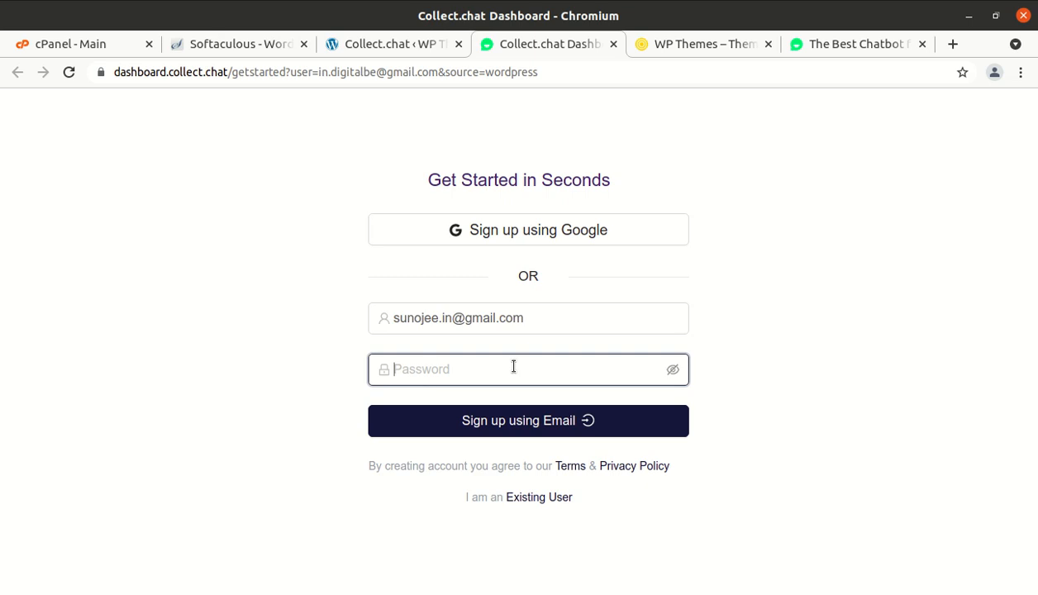
type("•")
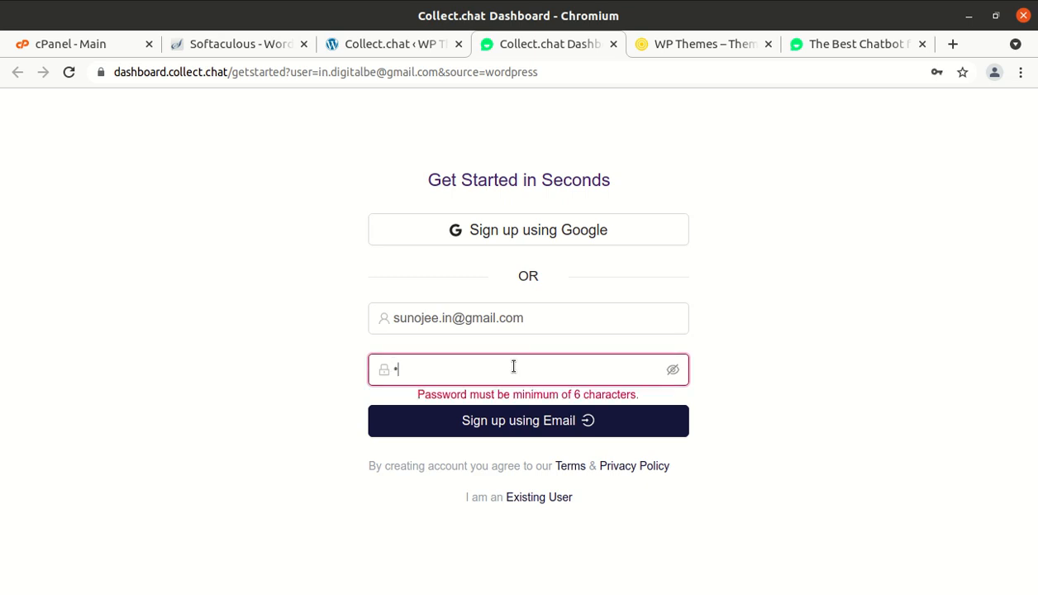
type("••")
key("BackSpace")
key("BackSpace")
key("BackSpace")
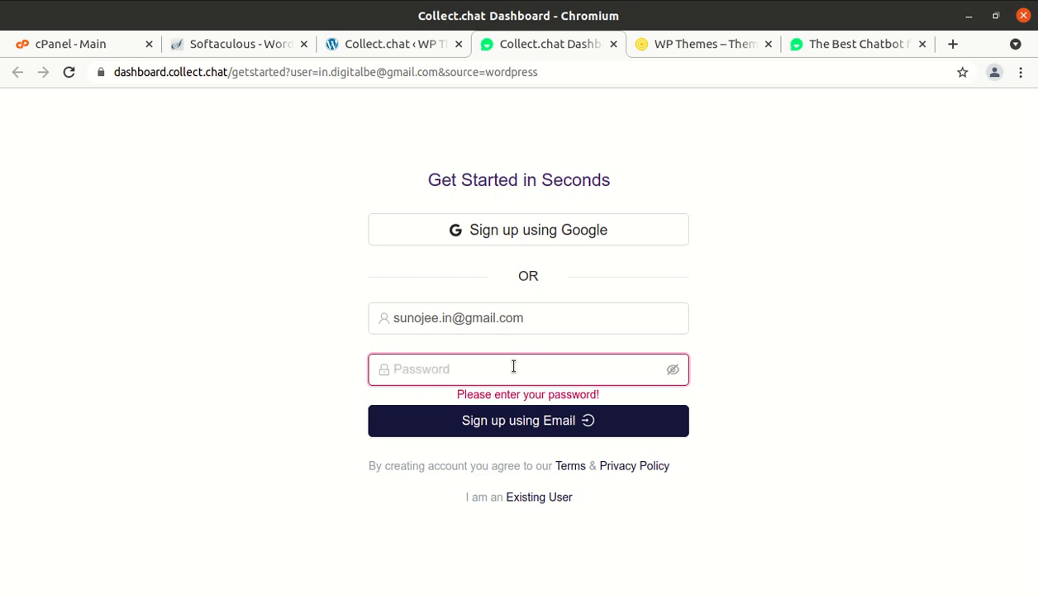
type("••••••••••••")
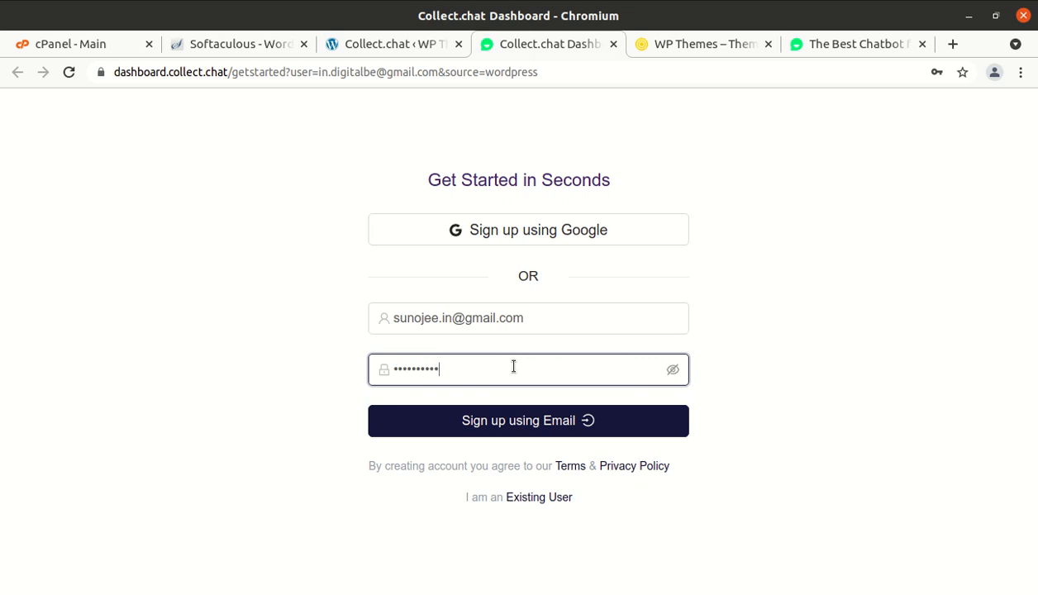
left_click(506, 425)
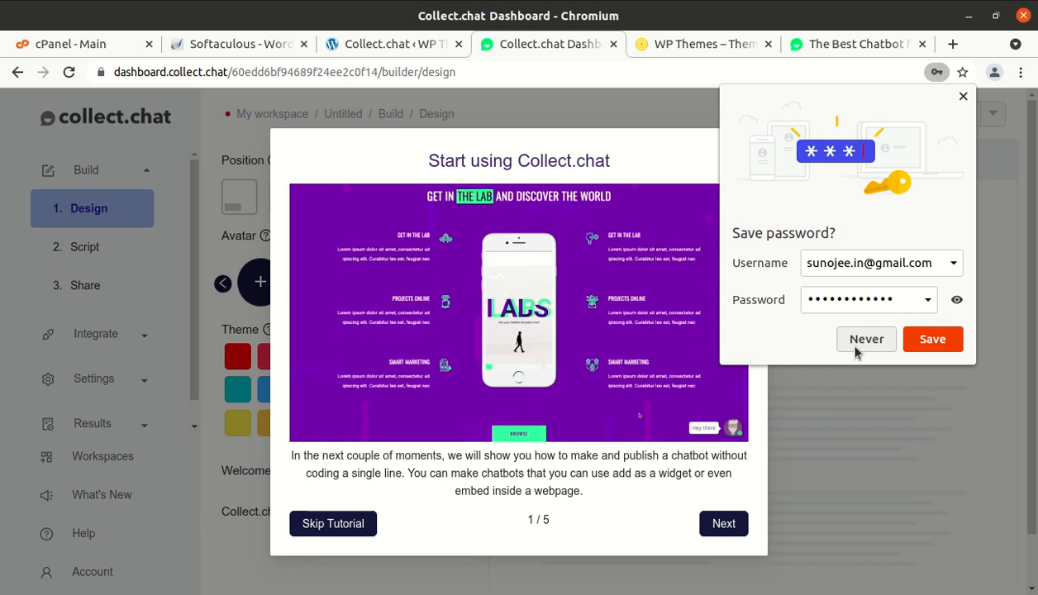
- Decline saving the password, then page through tour steps 1/5 to 5/5 and finish
left_click(854, 346)
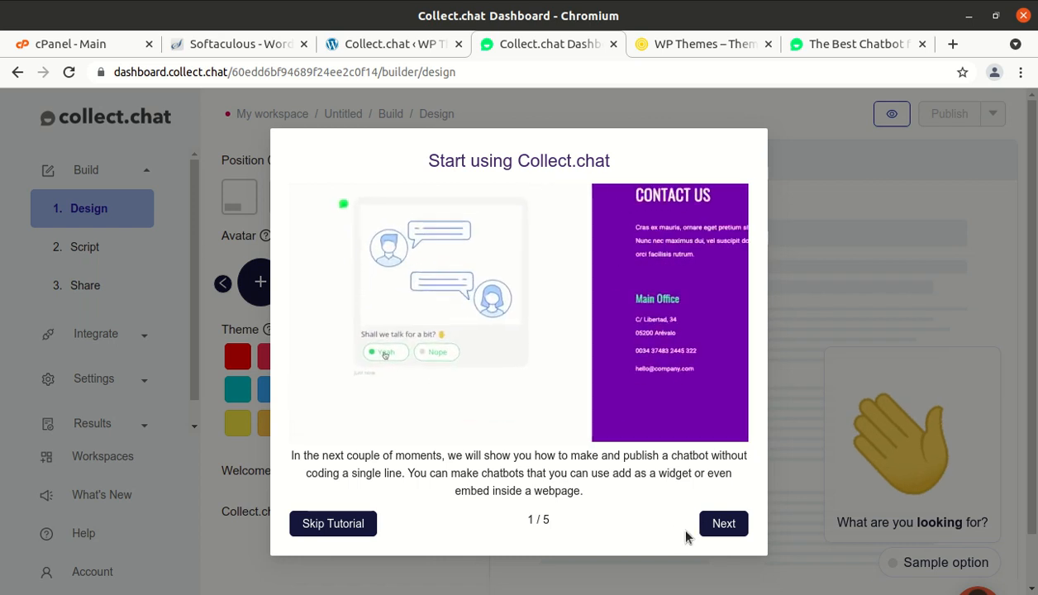
left_click(716, 526)
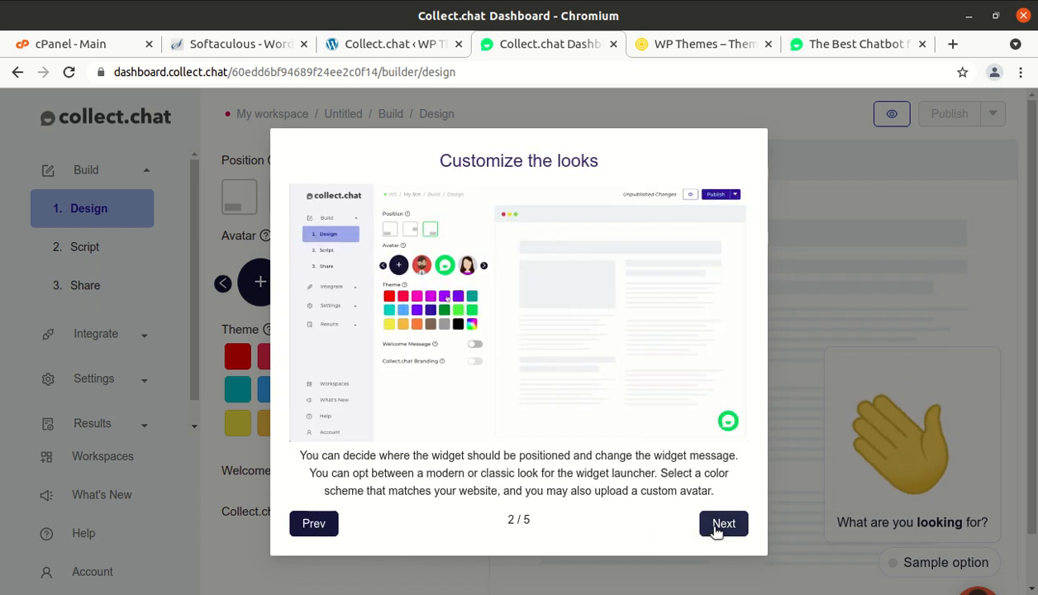
left_click(716, 525)
left_click(716, 525)
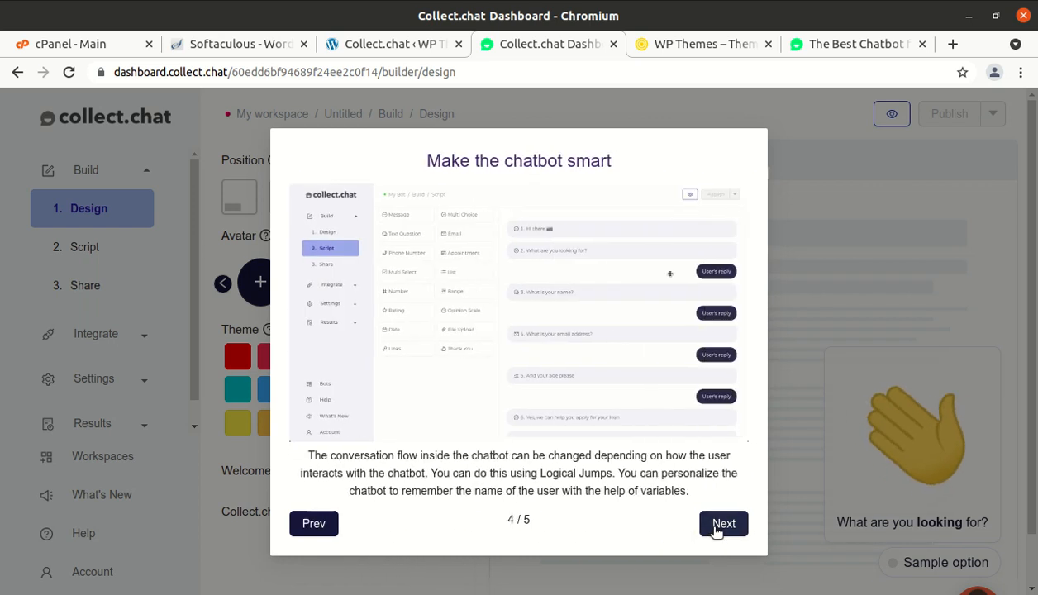
left_click(716, 526)
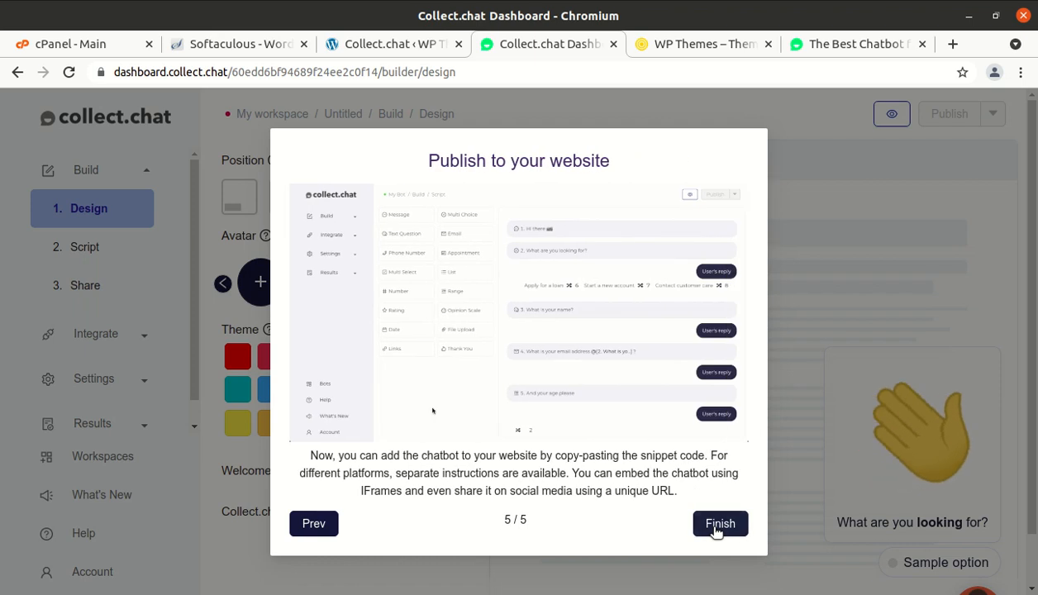
left_click(716, 529)
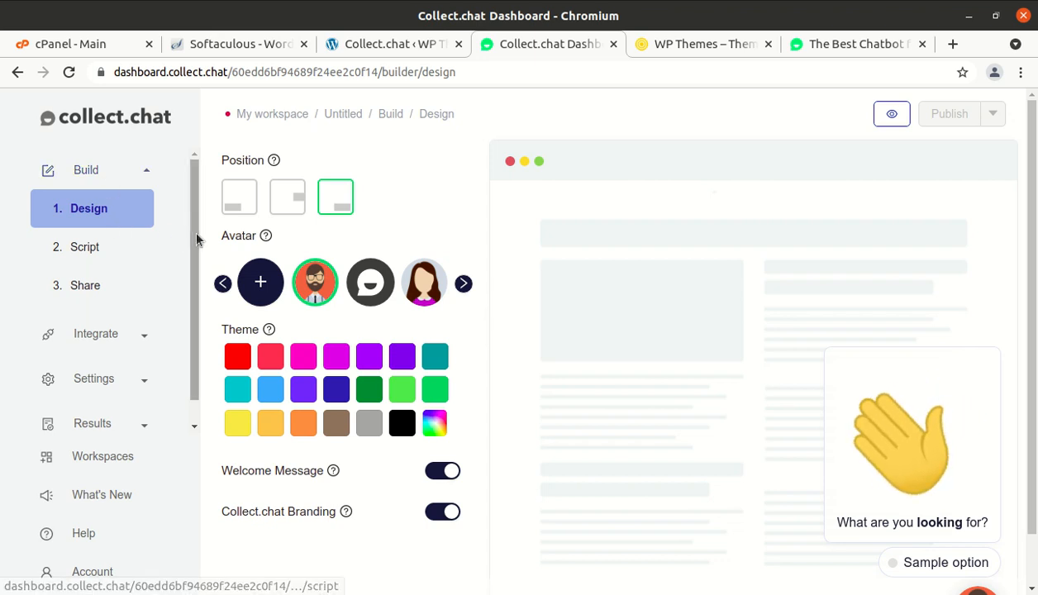
- Move the widget from bottom-left to bottom-right, then choose the female avatar and light-blue theme
left_click(240, 211)
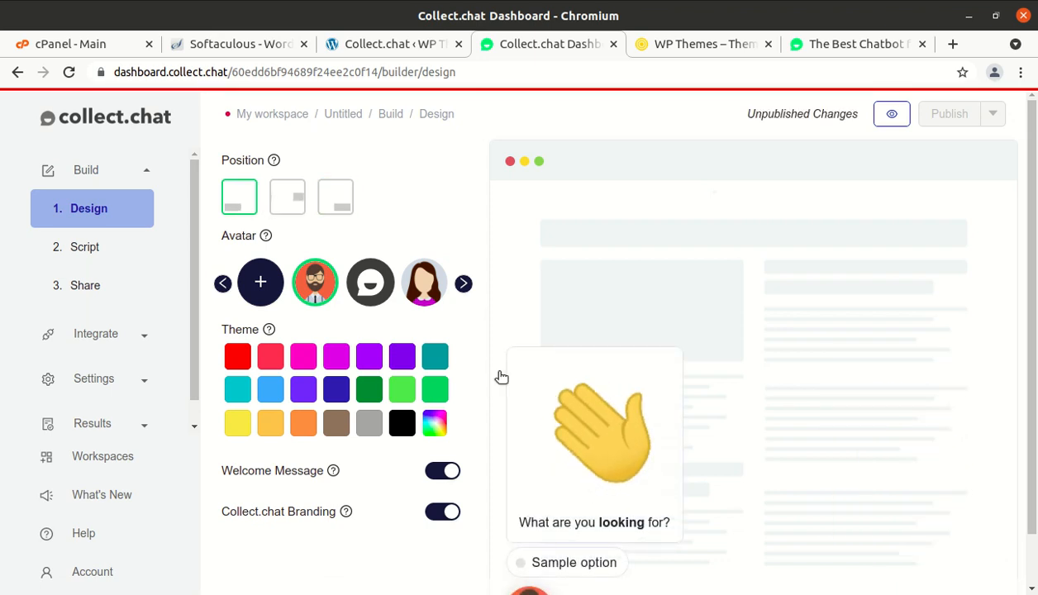
scroll(598, 464, "down", 1)
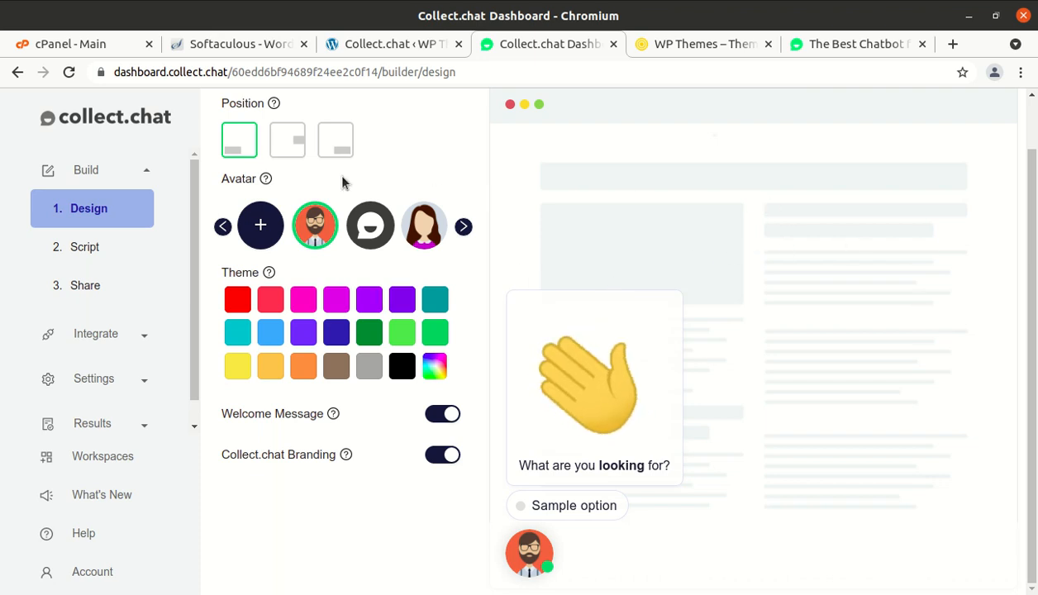
left_click(287, 148)
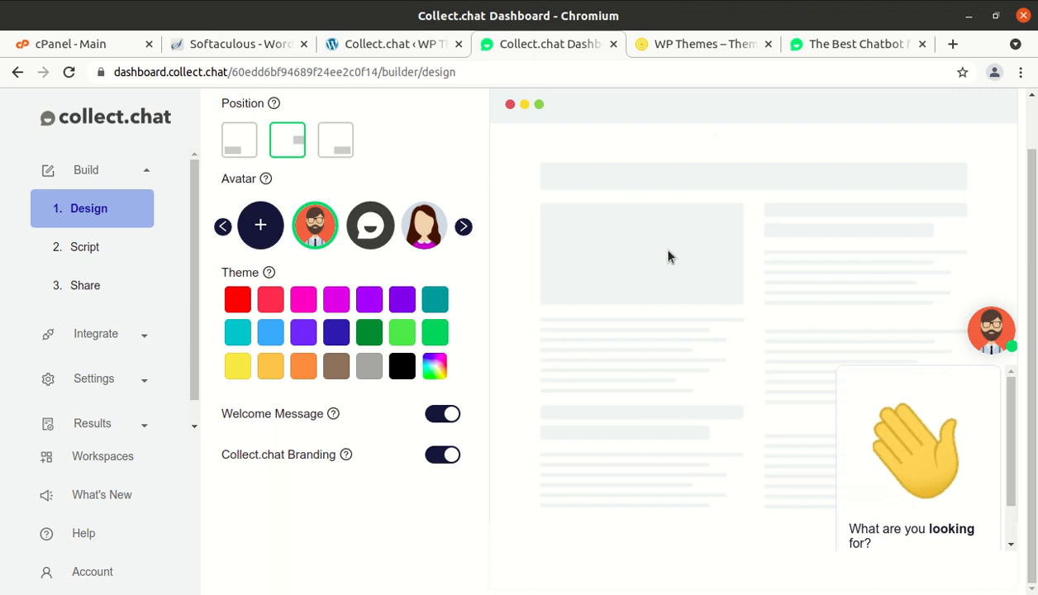
left_click(335, 150)
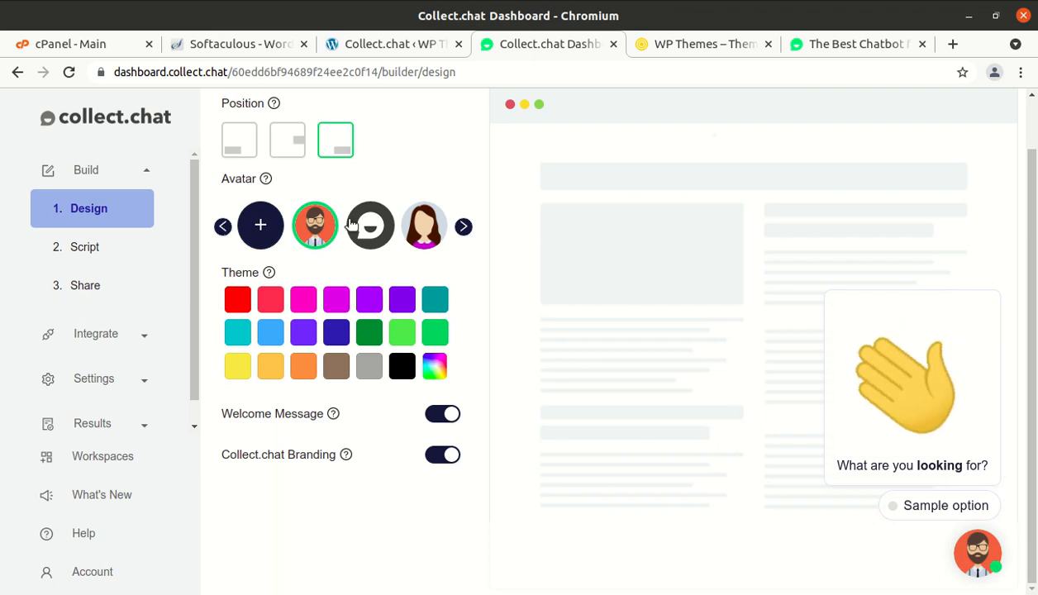
left_click(420, 237)
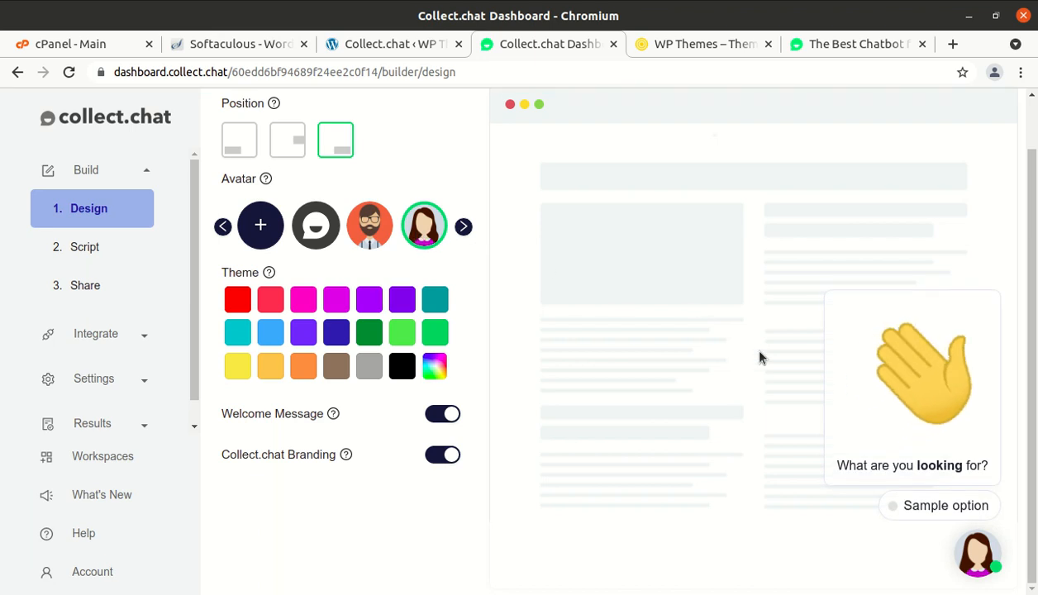
left_click(263, 334)
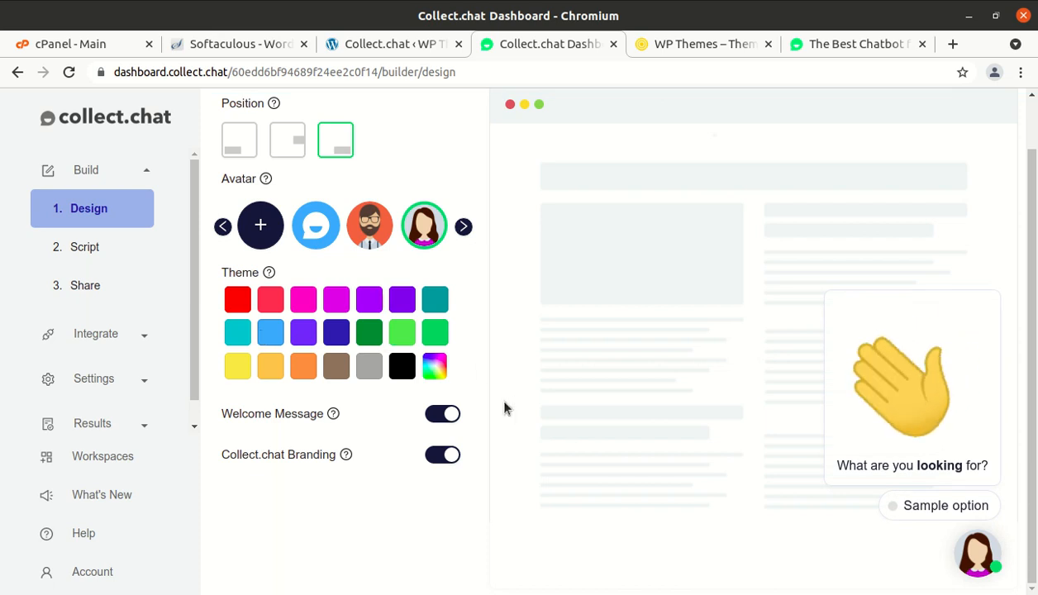
- Toggle the welcome message off and on, keep Collect.chat branding, and open the Script builder
left_click(433, 425)
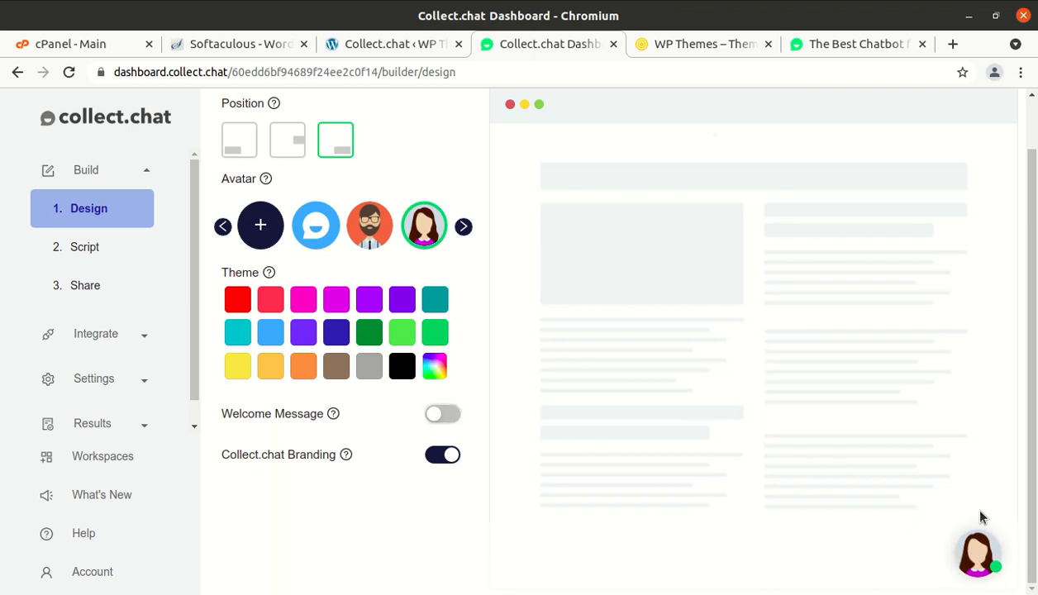
left_click(452, 417)
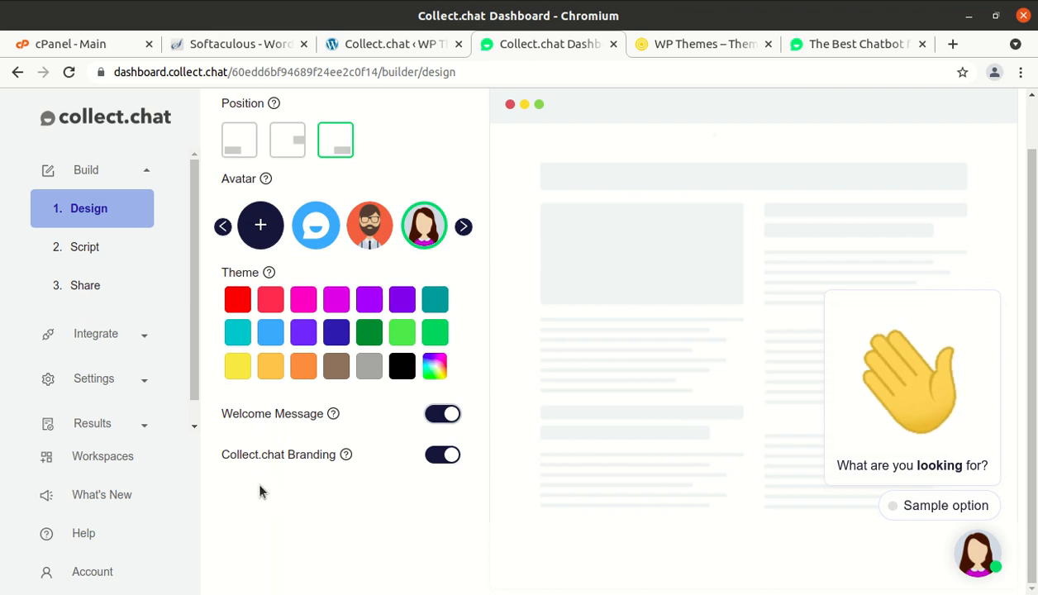
left_click(435, 456)
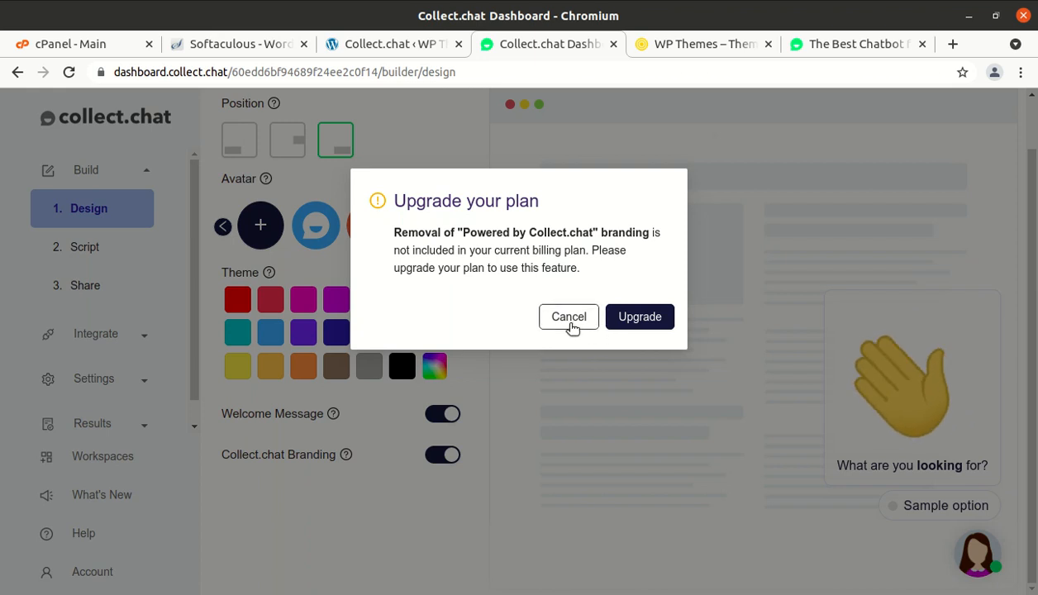
left_click(569, 318)
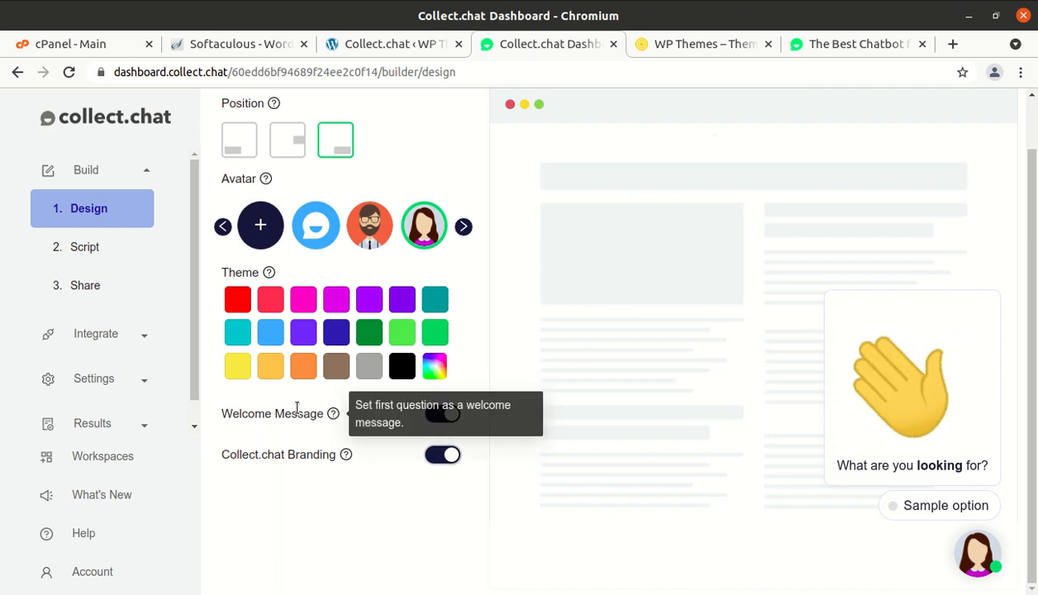
left_click(86, 249)
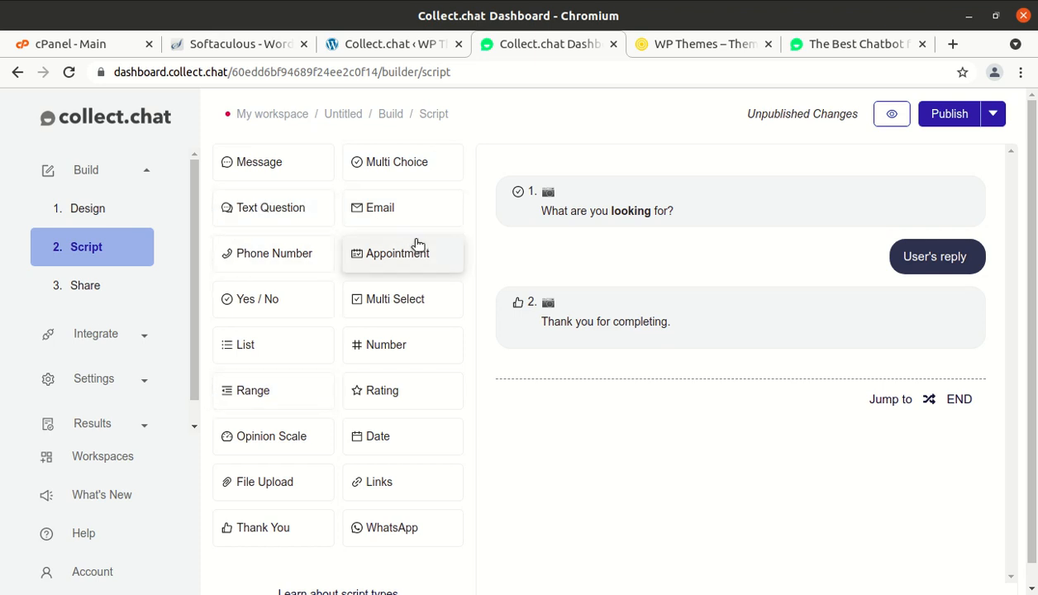
- Switch to the WP Themes tab showing the diet site's Leadinjection homepage
mouse_move(895, 224)
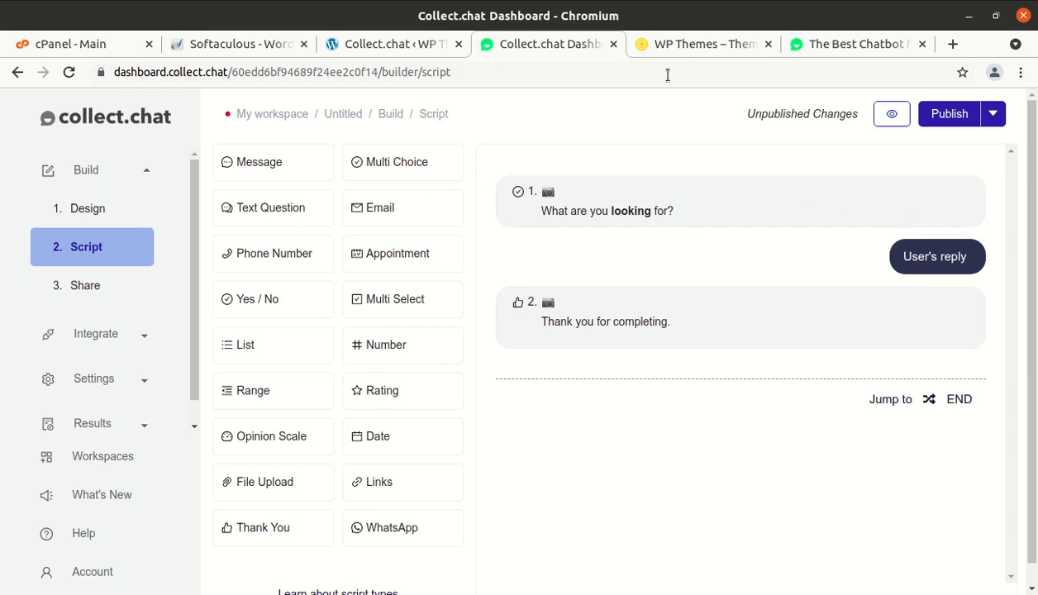
left_click(682, 48)
scroll(570, 165, "up", 7)
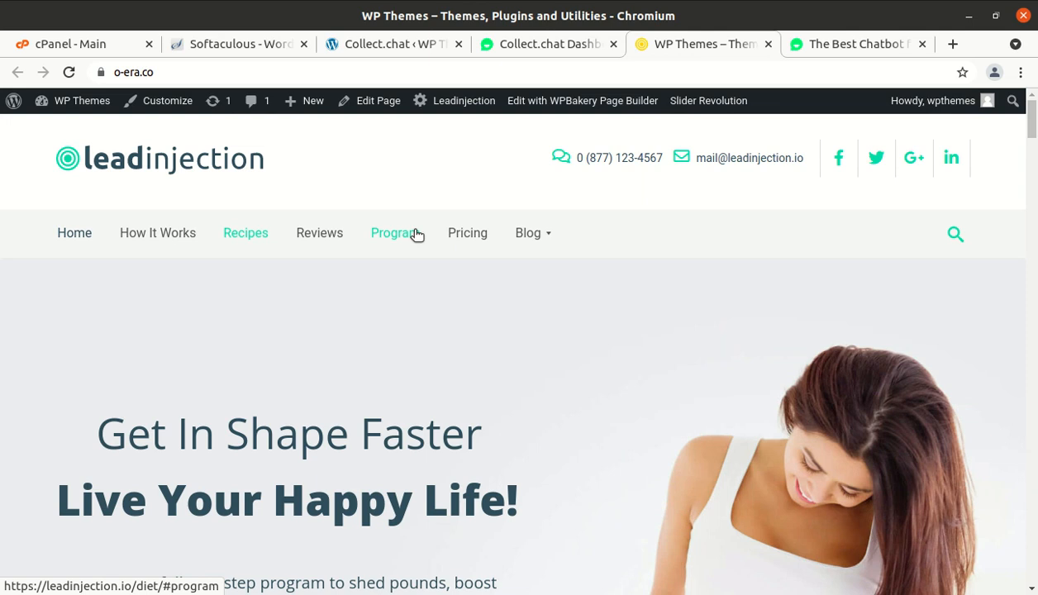
- Close The Best Chatbot marketing tab and open the Collect.chat plugin settings page
scroll(351, 317, "down", 2)
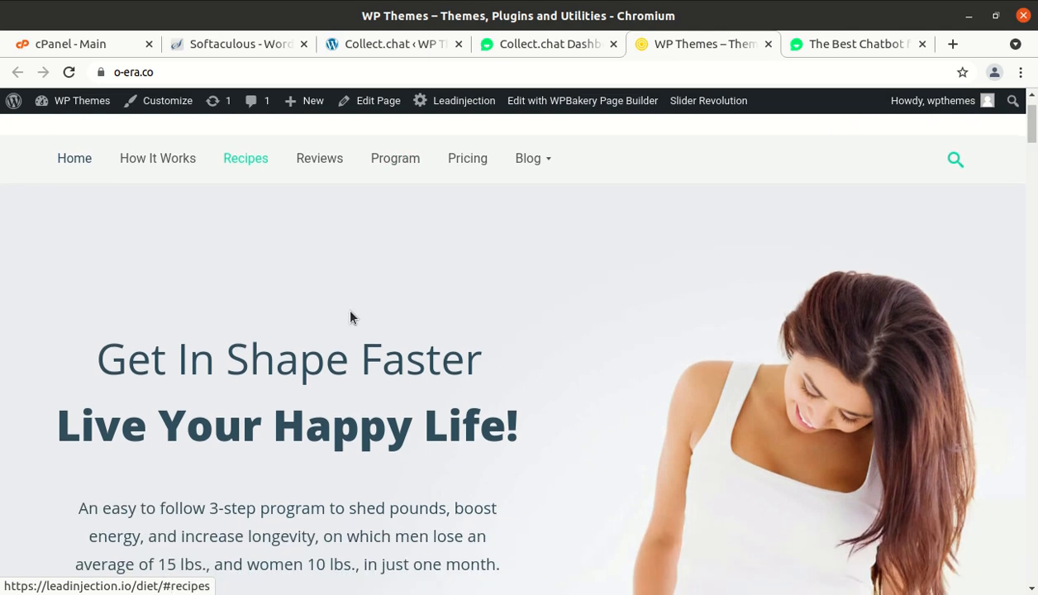
scroll(351, 317, "down", 3)
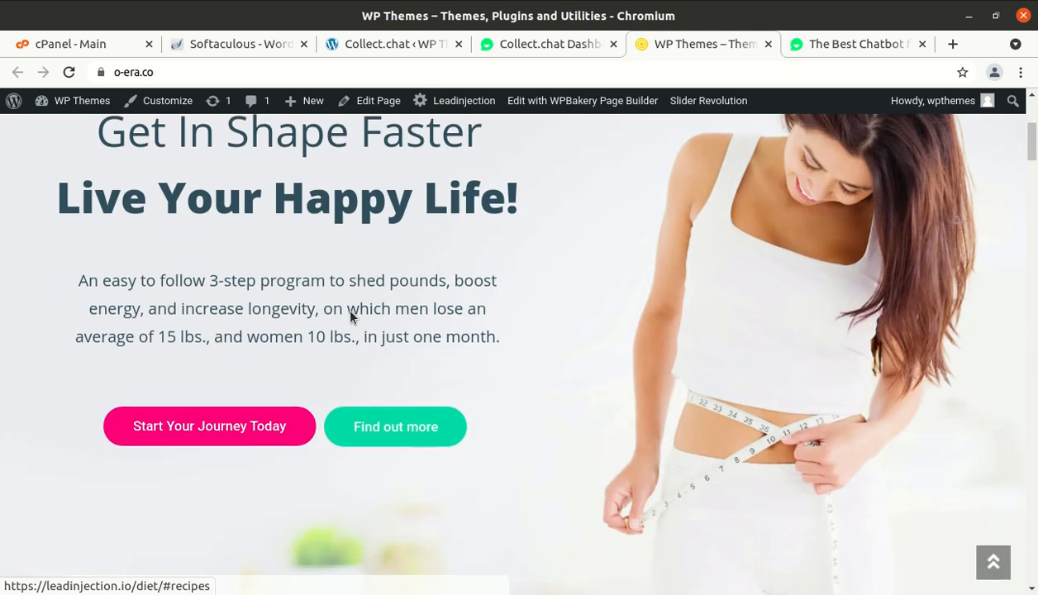
scroll(351, 316, "up", 3)
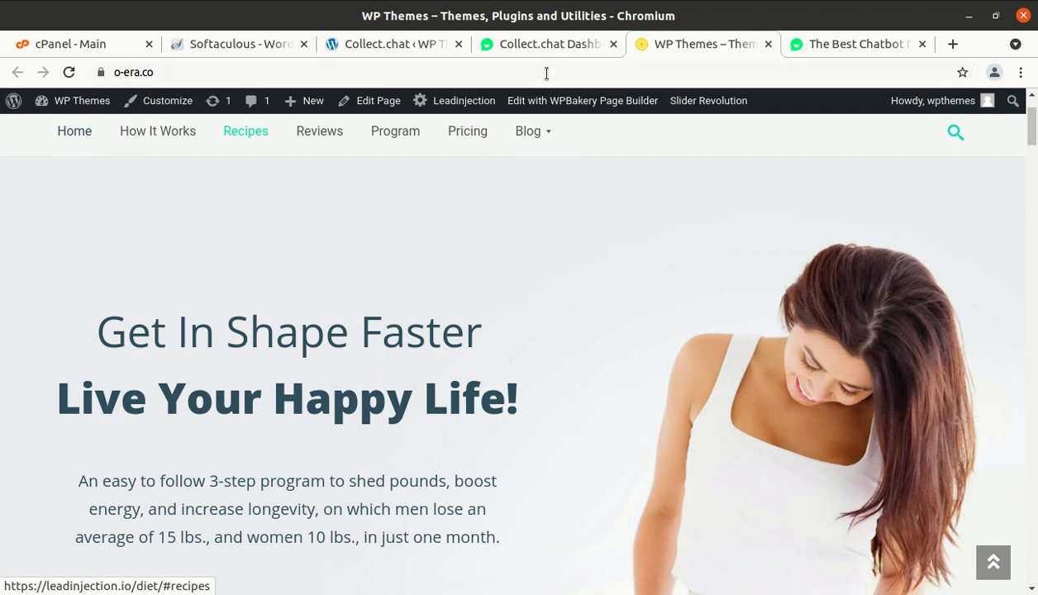
left_click(830, 45)
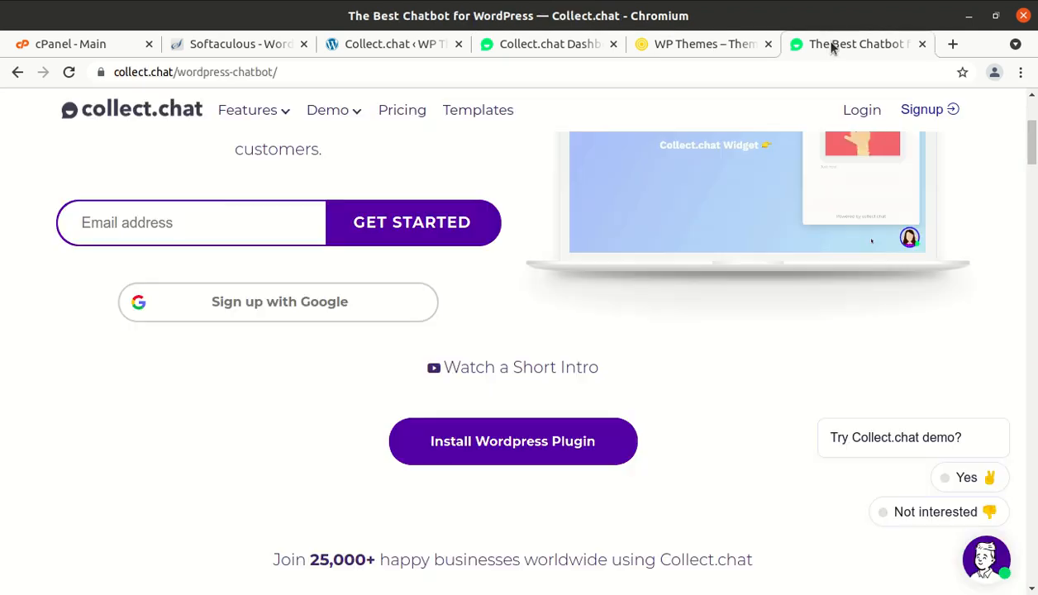
left_click(923, 44)
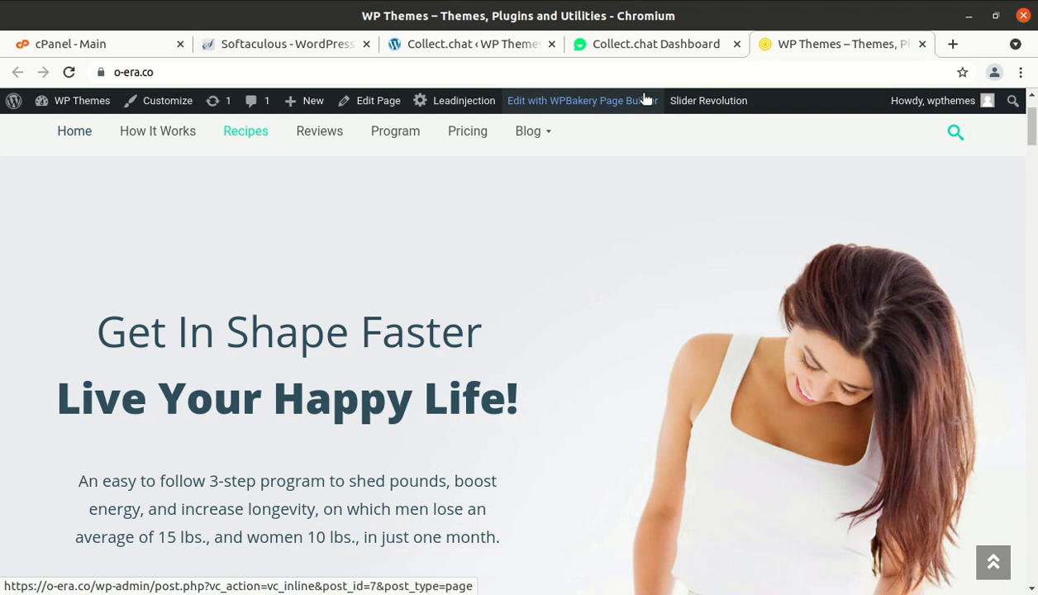
left_click(441, 45)
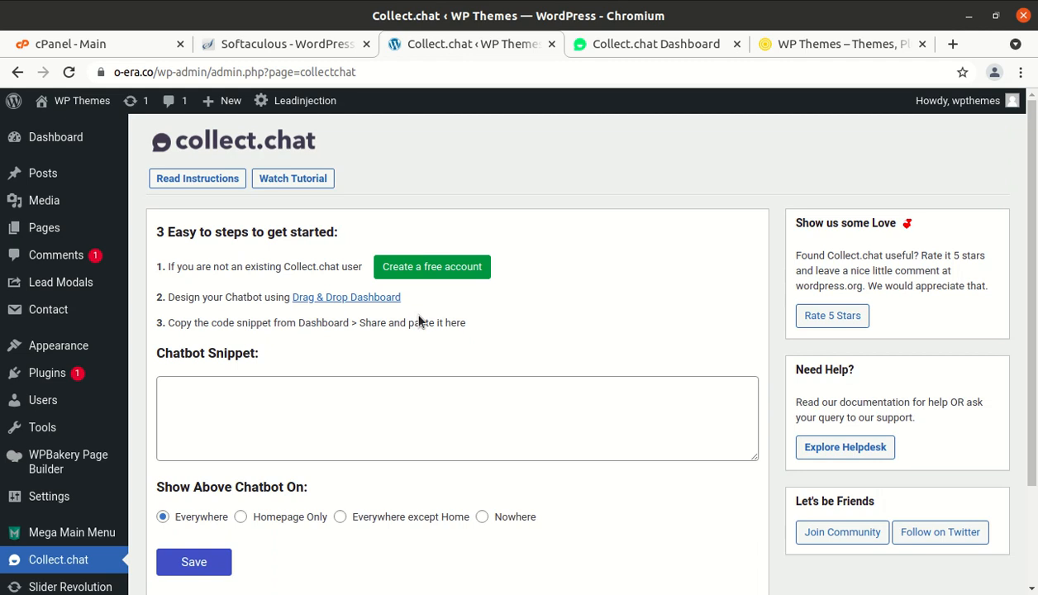
- Return to the script builder and delete 'What are you looking for?' and the Thank You message
left_click(635, 49)
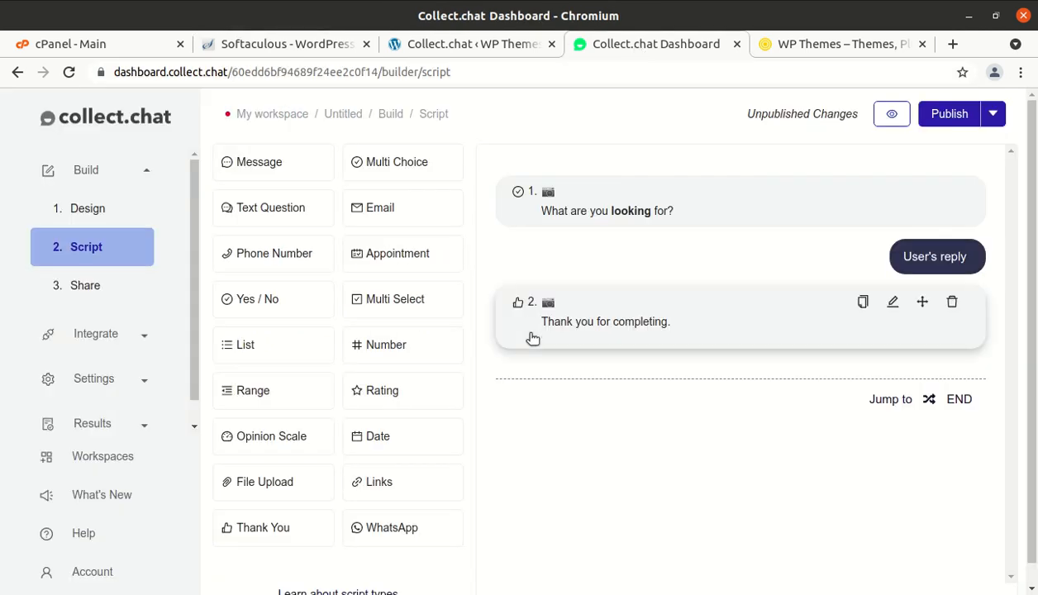
left_click(717, 219)
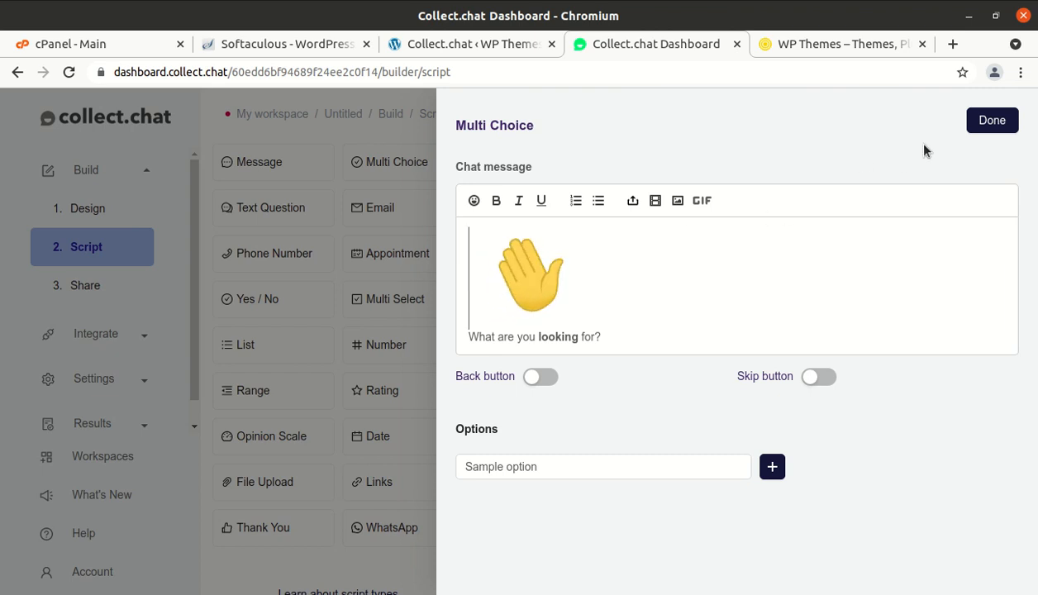
left_click(985, 128)
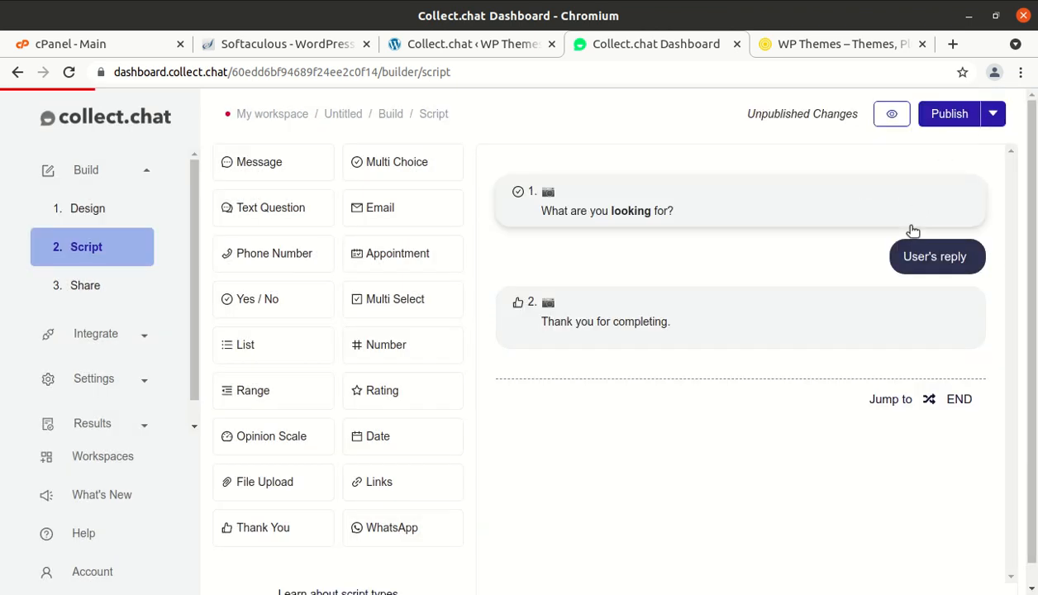
left_click(953, 193)
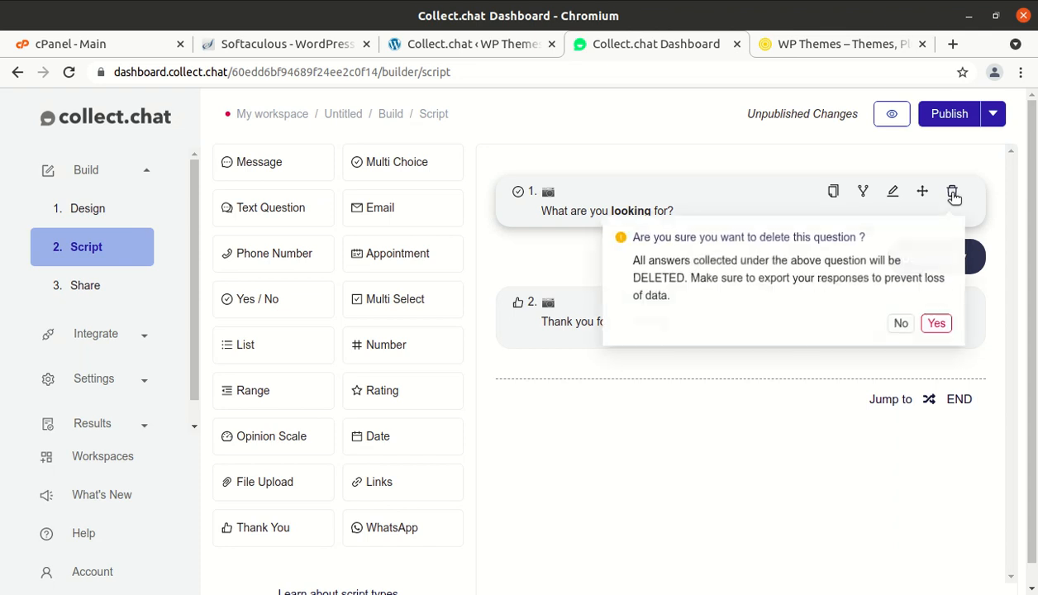
left_click(937, 323)
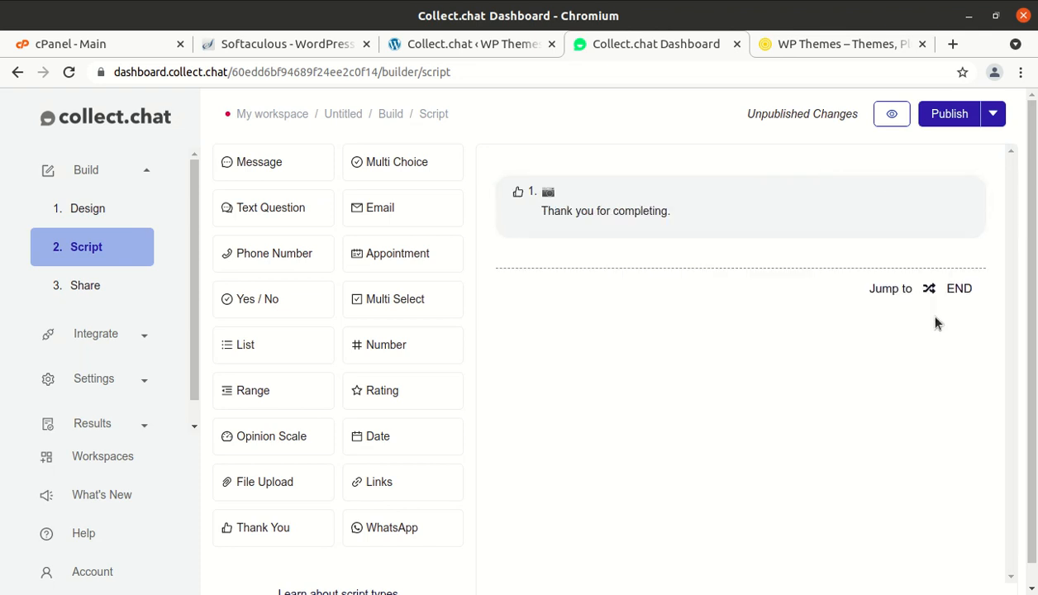
left_click(954, 193)
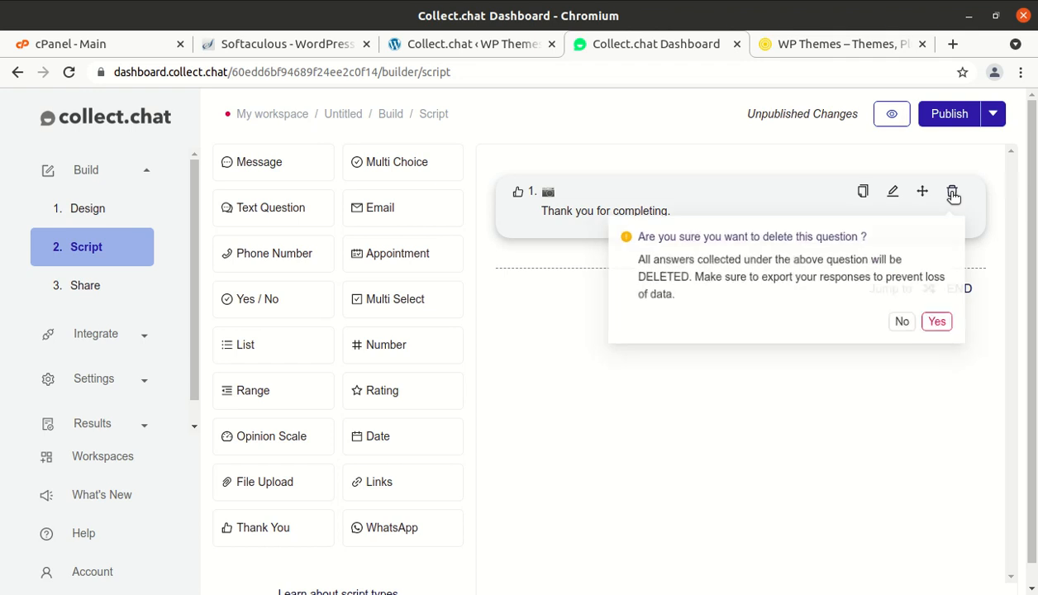
left_click(937, 323)
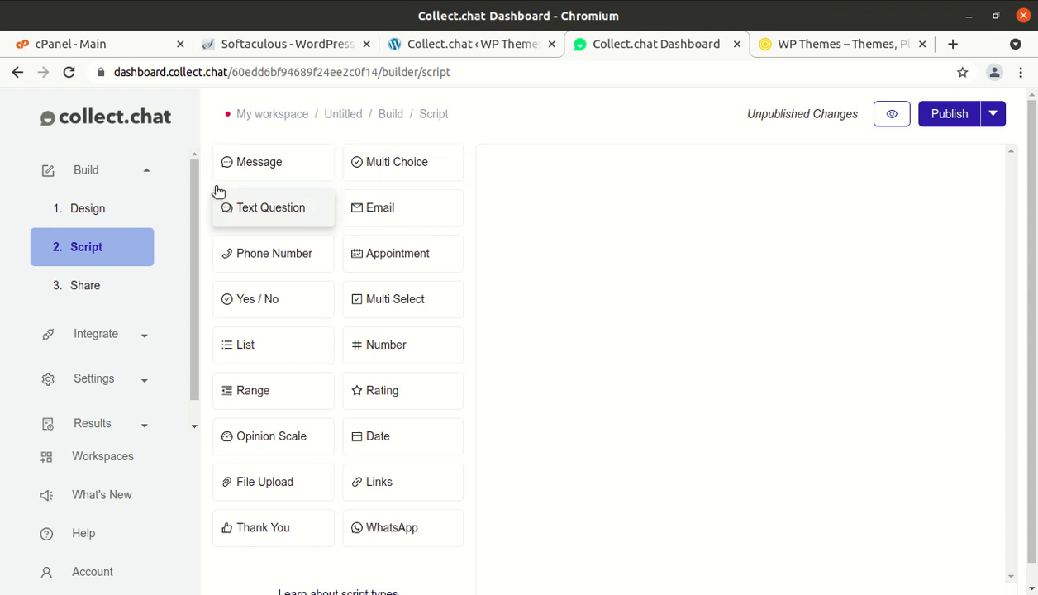
- Add a Message step reading 'Welcome to the first step for maintaining your diet'
left_click(255, 170)
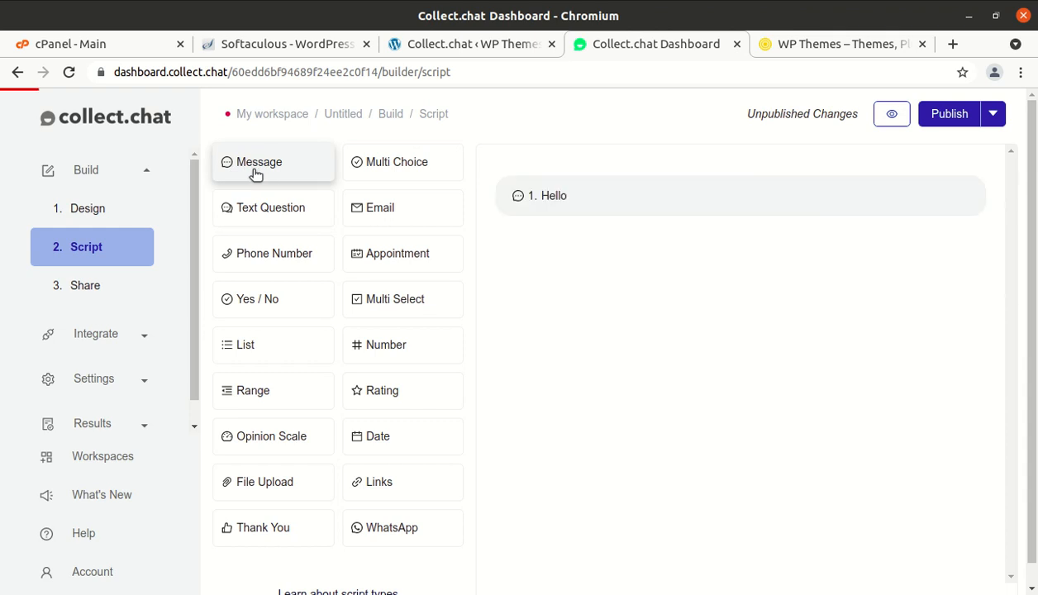
left_click(649, 204)
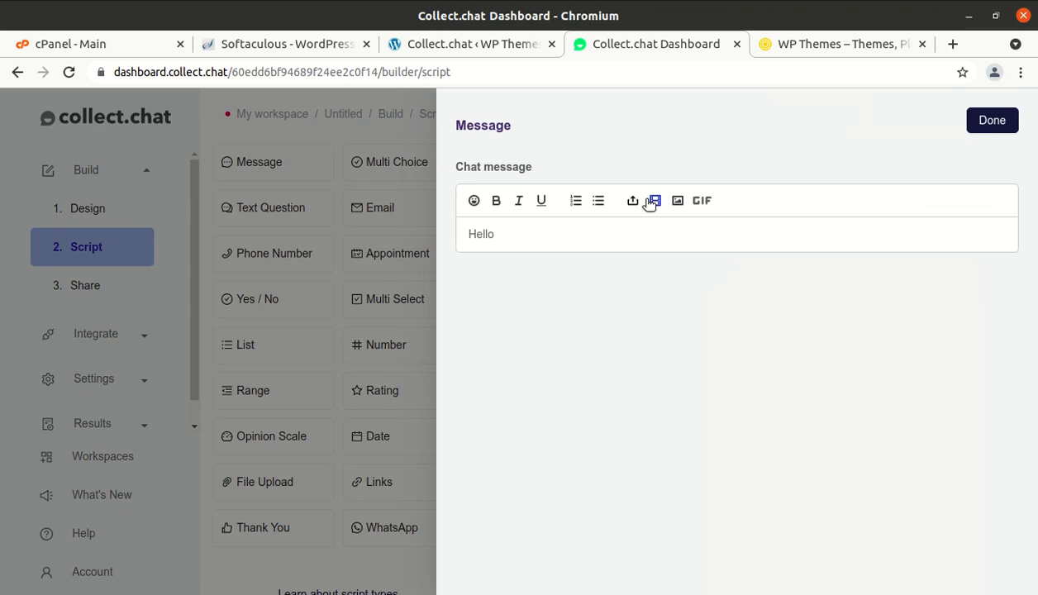
key("BackSpace")
key("BackSpace")
key("BackSpace")
type("Welcome to the first step")
key("BackSpace")
type("p for maintai")
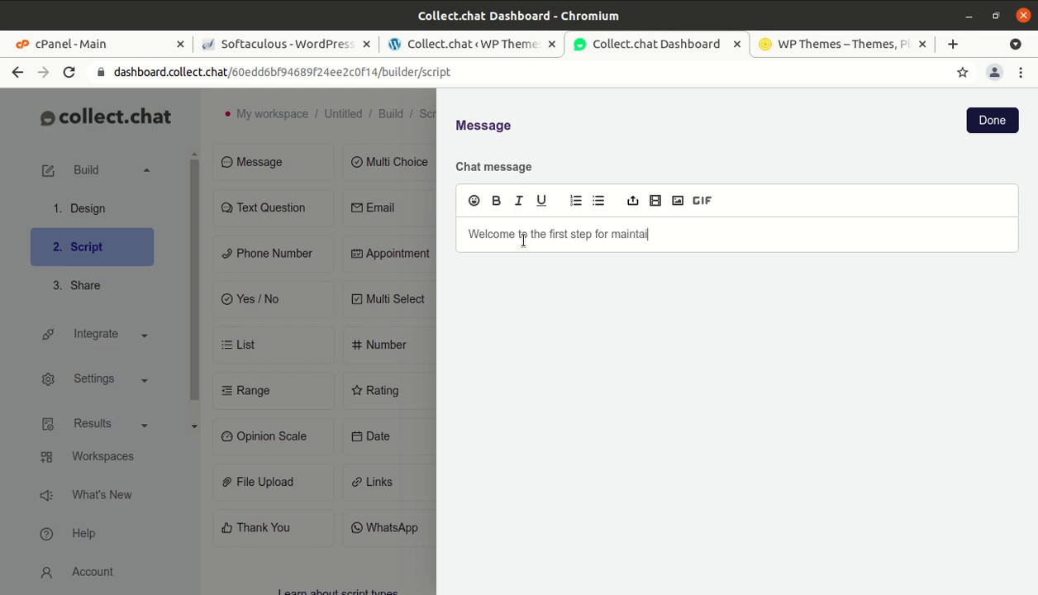
type("ning your diet...")
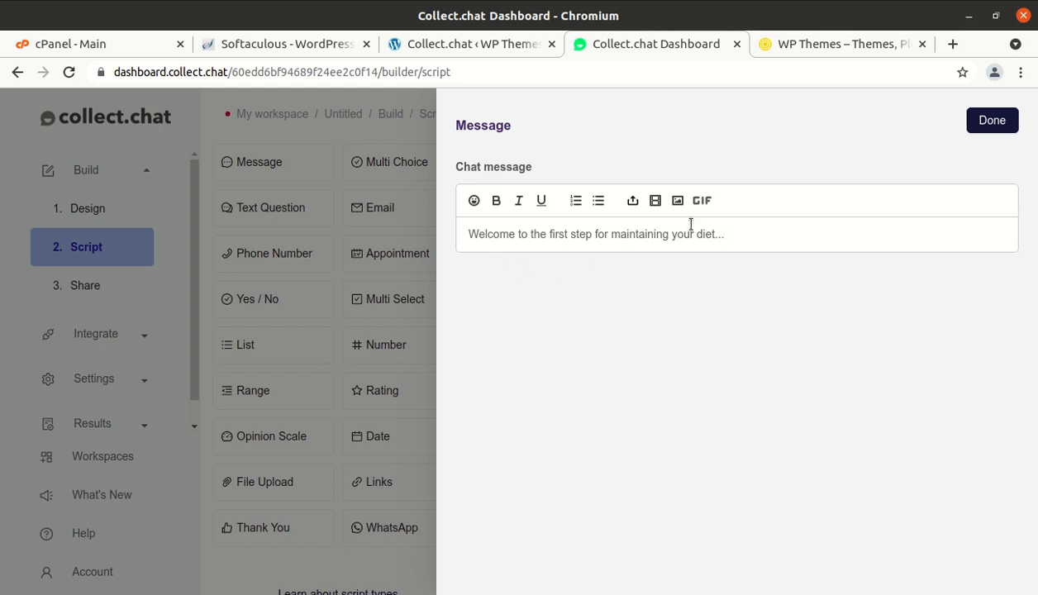
left_click(988, 124)
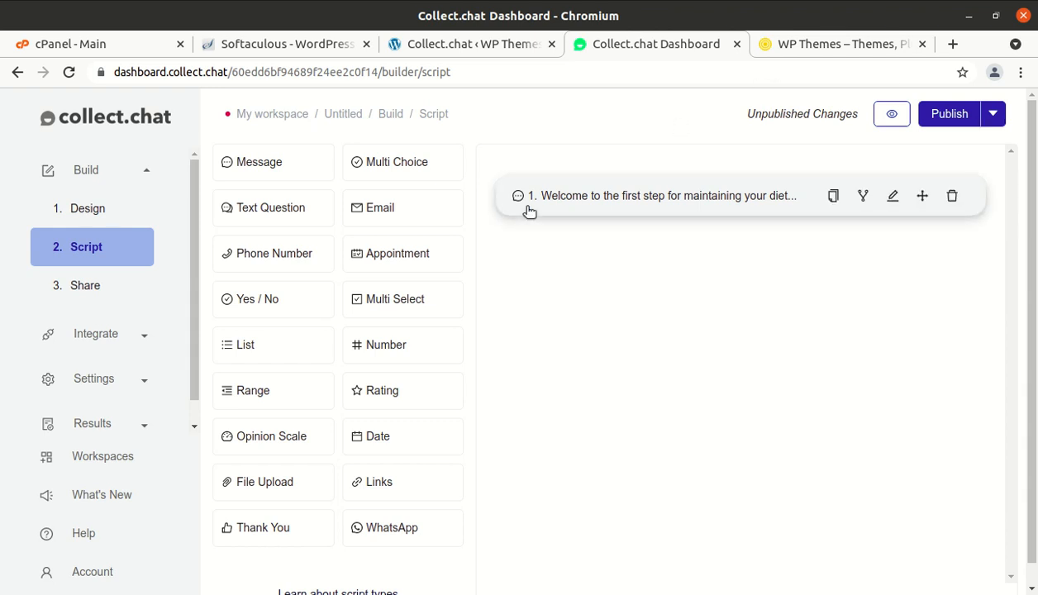
- Add a Multi Choice step asking 'How you want a help from us ?' with Skip enabled
left_click(385, 169)
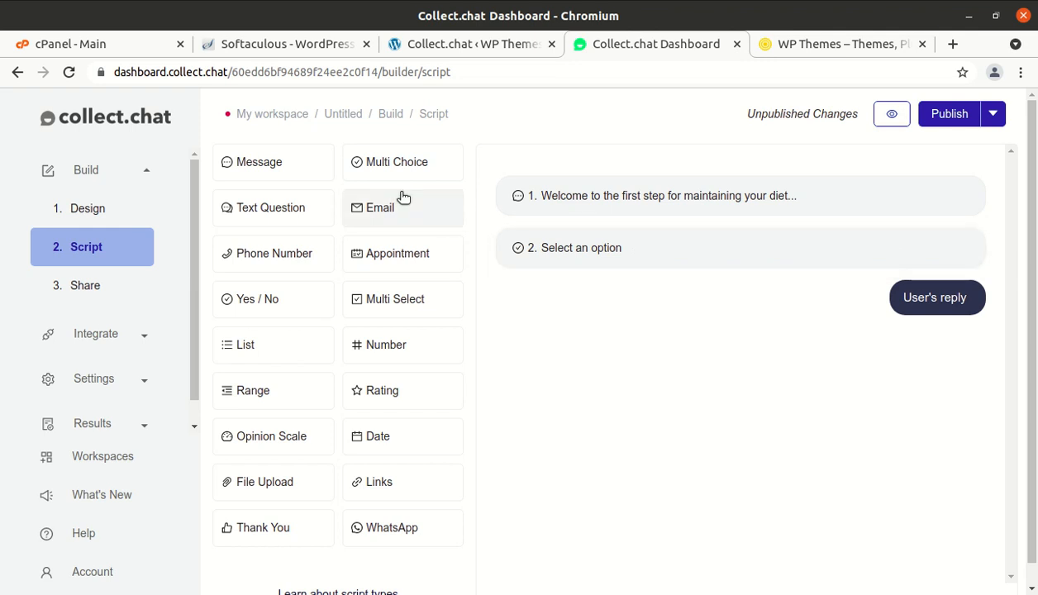
left_click(656, 249)
left_click(580, 235)
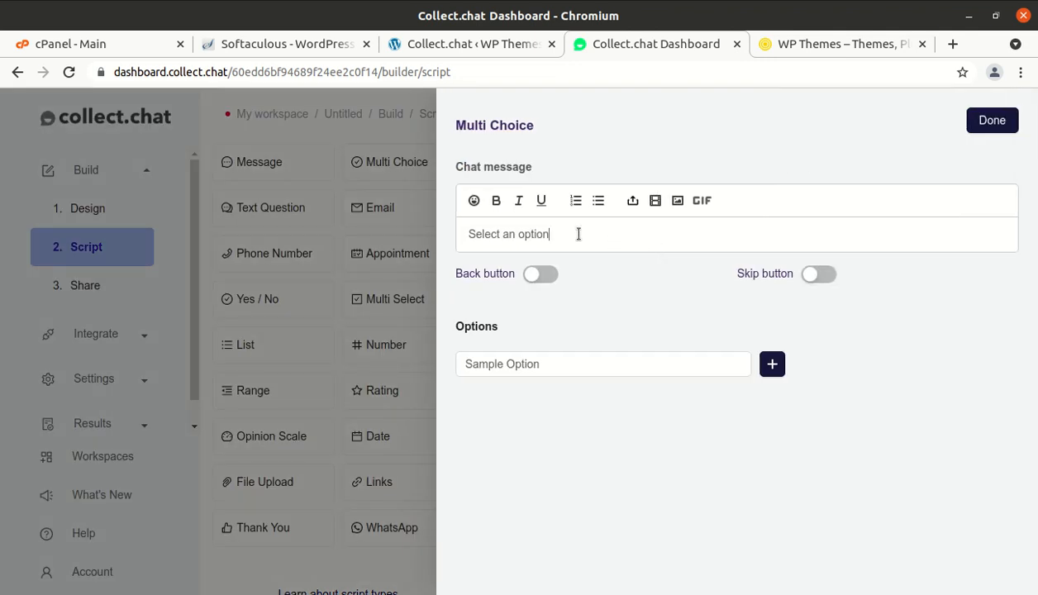
key("BackSpace")
key("BackSpace")
key("BackSpace")
key("BackSpace")
key("BackSpace")
key("BackSpace")
key("BackSpace")
key("BackSpace")
key("BackSpace")
key("BackSpace")
key("BackSpace")
key("BackSpace")
key("BackSpace")
key("BackSpace")
key("BackSpace")
key("BackSpace")
type("How you want")
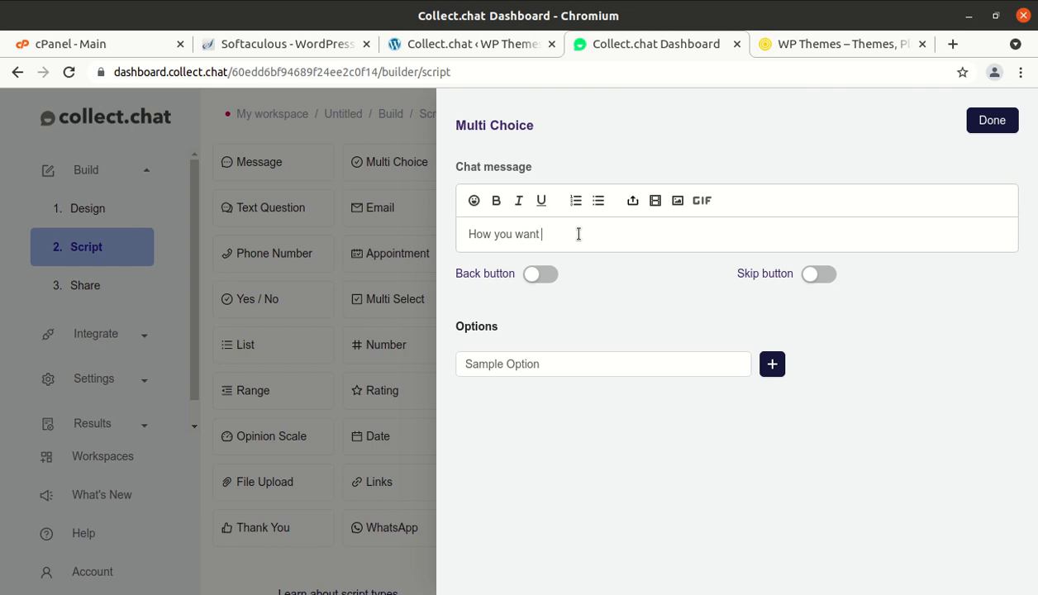
type(" a help from us ?")
left_click(828, 277)
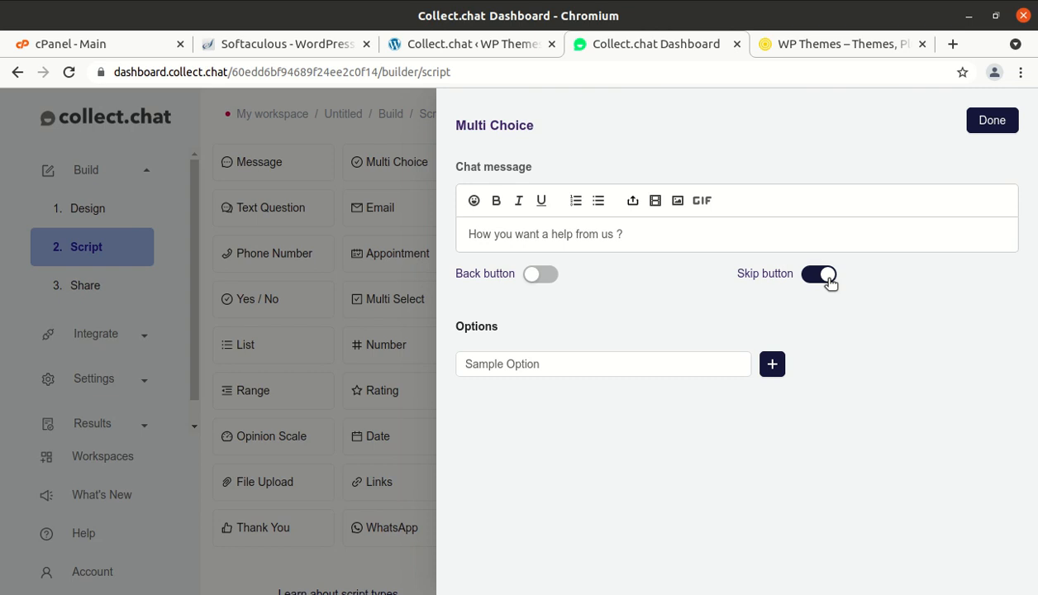
- Enter the answer options Weight Loss, Health Diet and Body Fitness, and save the question
left_click(559, 366)
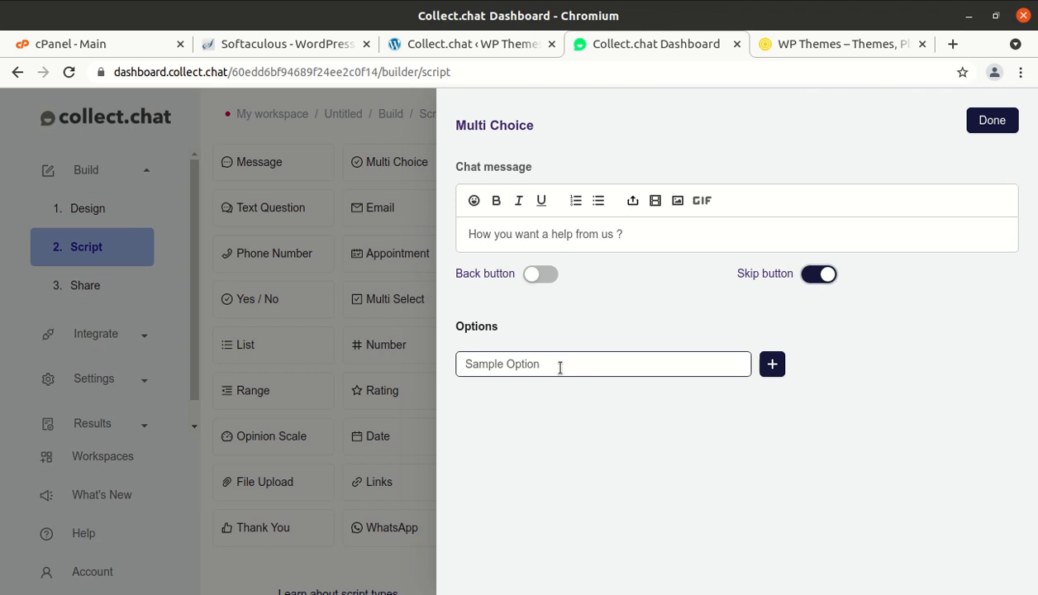
key("BackSpace")
key("BackSpace")
key("BackSpace")
key("BackSpace")
key("BackSpace")
key("BackSpace")
key("BackSpace")
key("BackSpace")
key("BackSpace")
key("BackSpace")
key("BackSpace")
key("BackSpace")
key("BackSpace")
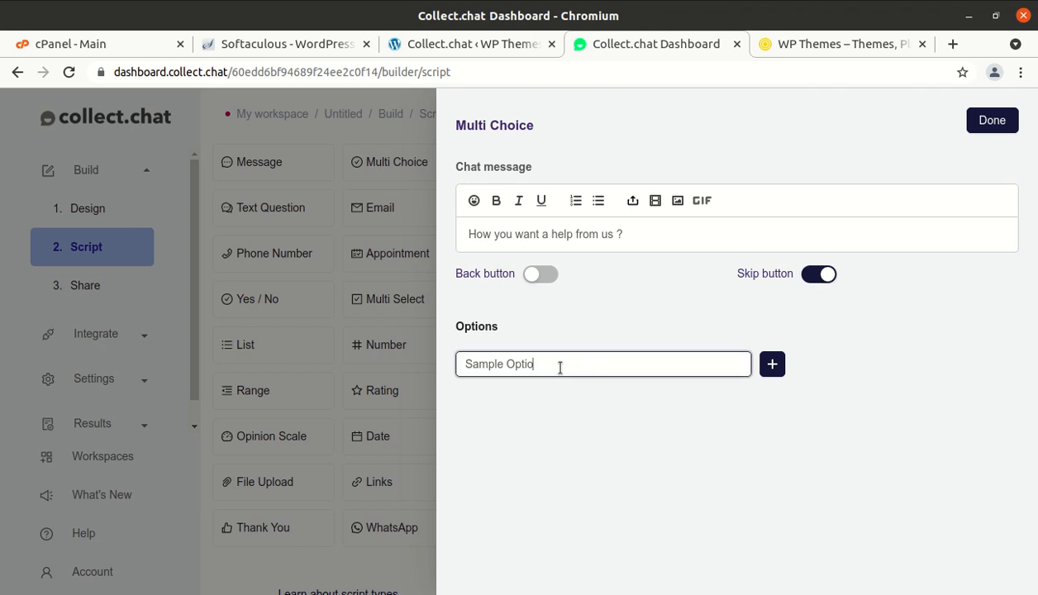
type("Weight Loss")
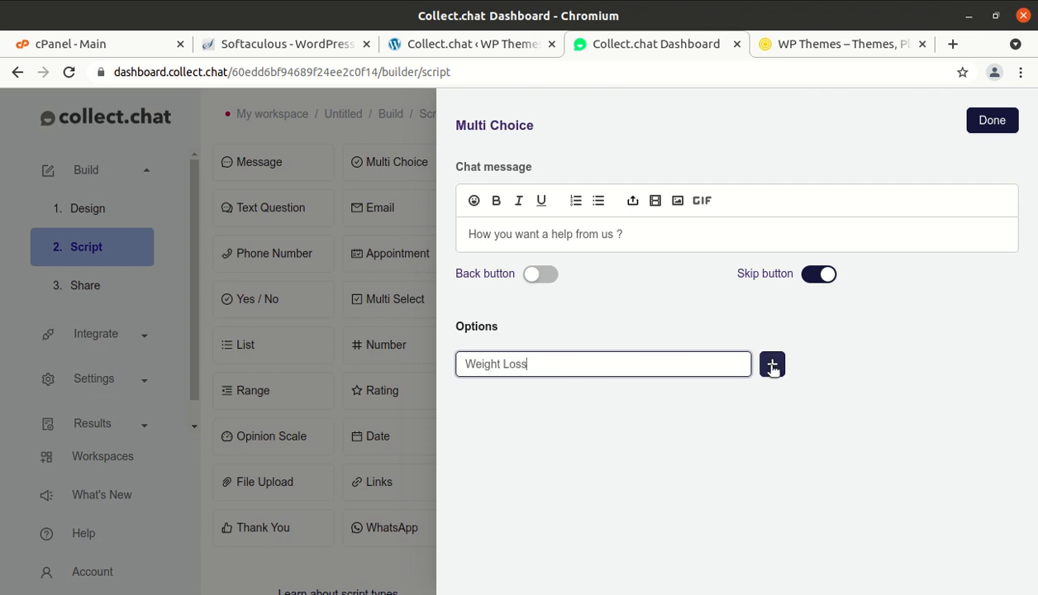
left_click(773, 366)
left_click(580, 396)
key("BackSpace")
key("BackSpace")
key("BackSpace")
key("BackSpace")
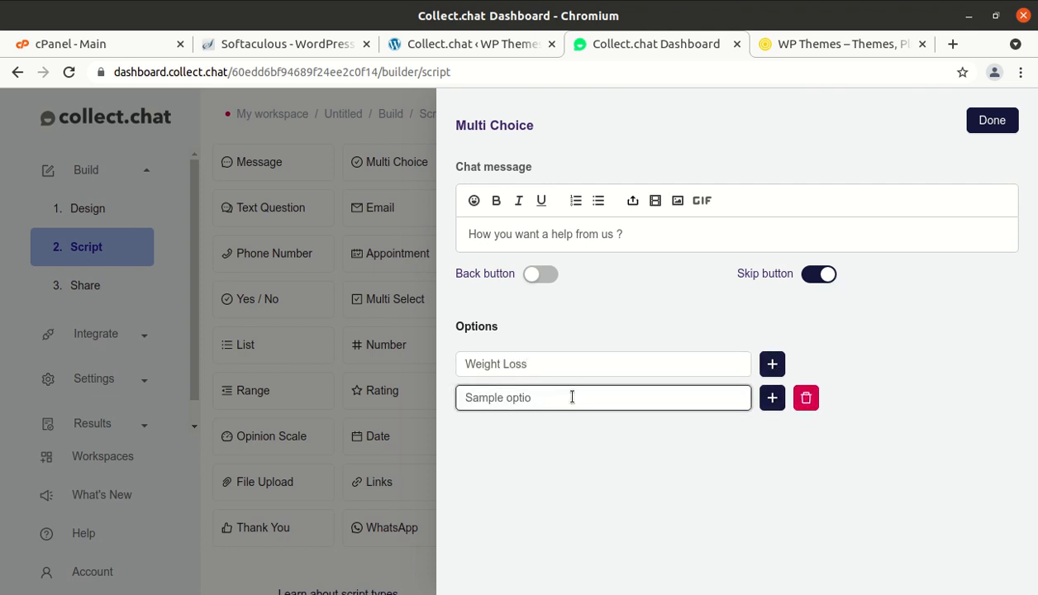
key("BackSpace")
key("BackSpace")
key("BackSpace")
key("BackSpace")
key("BackSpace")
key("BackSpace")
key("BackSpace")
key("BackSpace")
key("BackSpace")
type("Health Diet")
left_click(773, 398)
left_click(563, 433)
key("BackSpace")
key("BackSpace")
key("BackSpace")
key("BackSpace")
key("BackSpace")
key("BackSpace")
key("BackSpace")
key("BackSpace")
key("BackSpace")
key("BackSpace")
key("BackSpace")
key("BackSpace")
key("BackSpace")
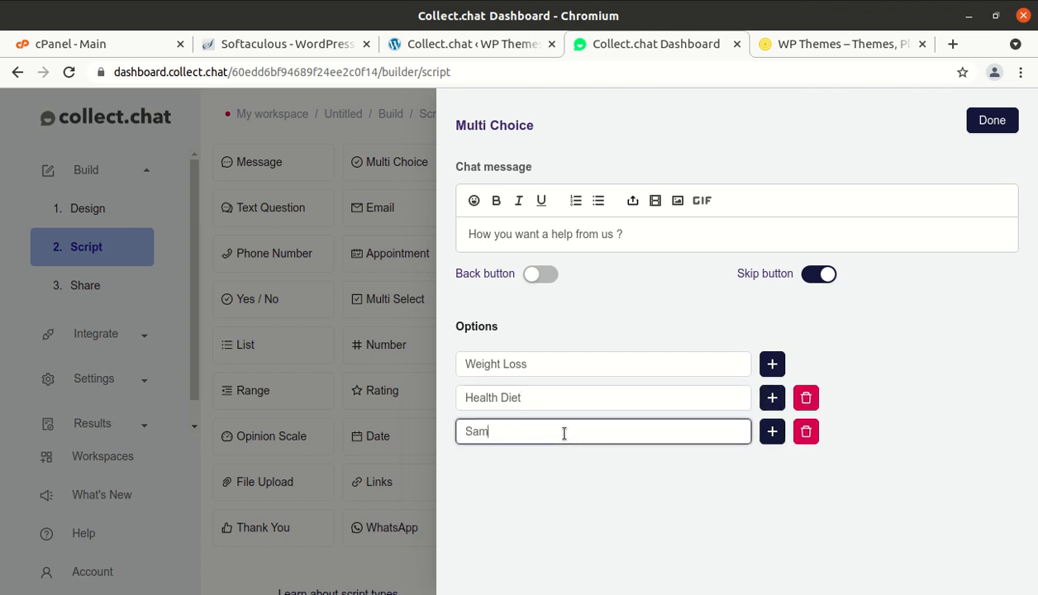
type("Body Fitness")
left_click(555, 474)
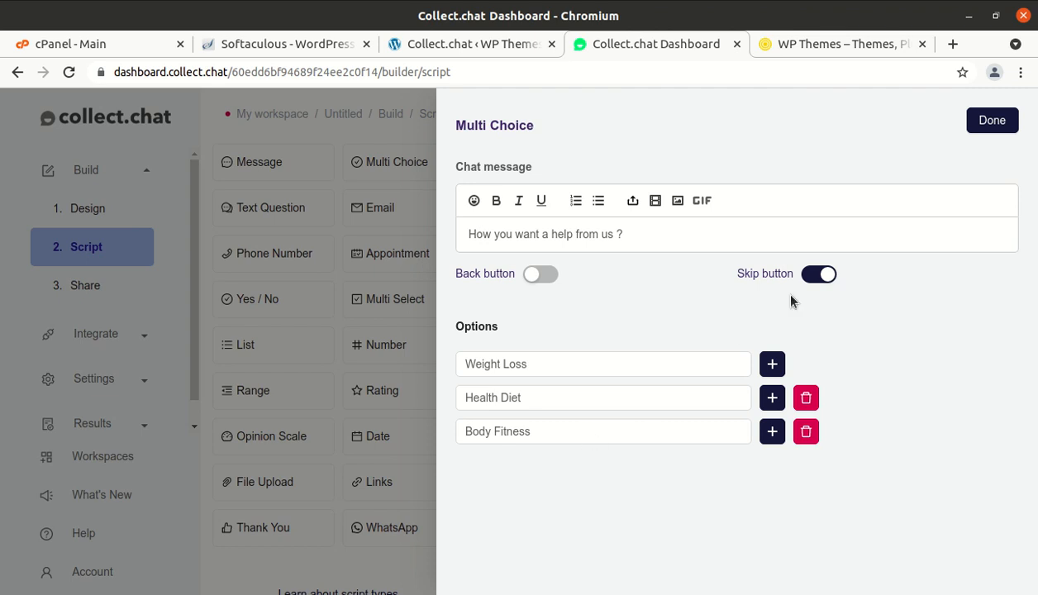
left_click(993, 120)
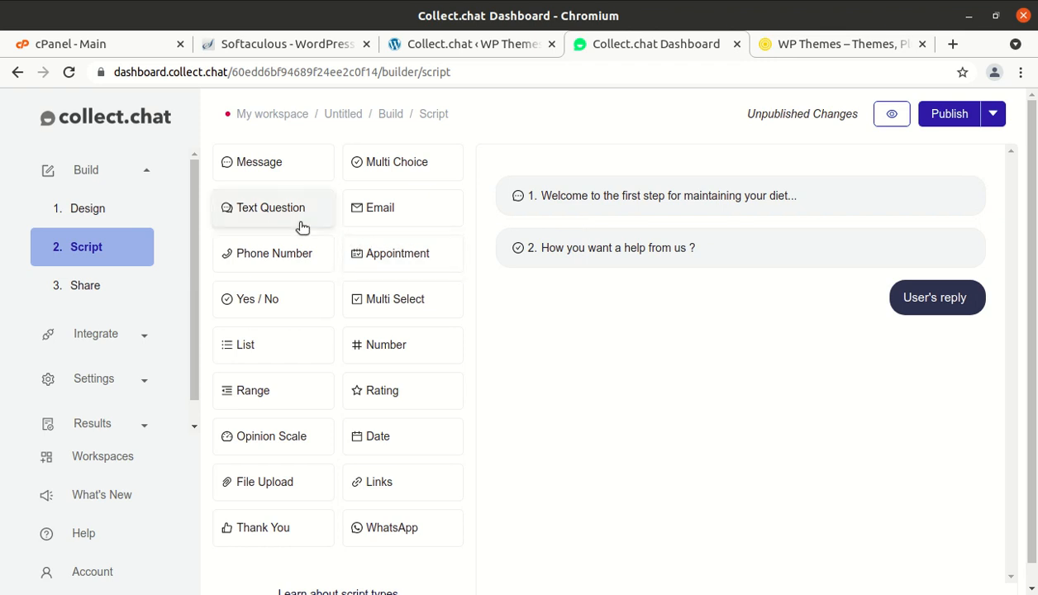
- Add a Text Question step asking 'What we may call you ?'
left_click(278, 216)
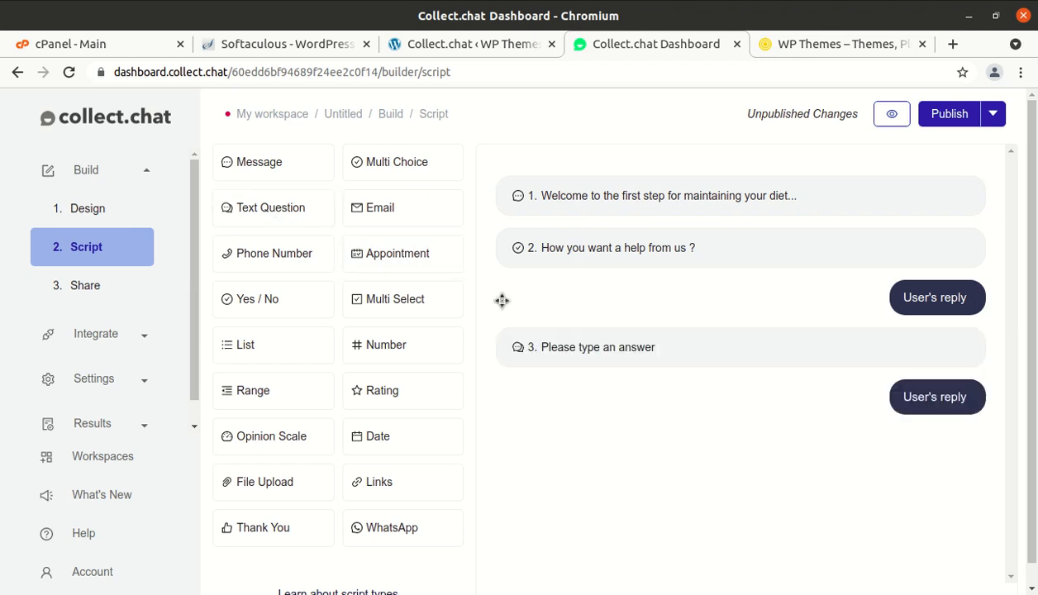
left_click(682, 354)
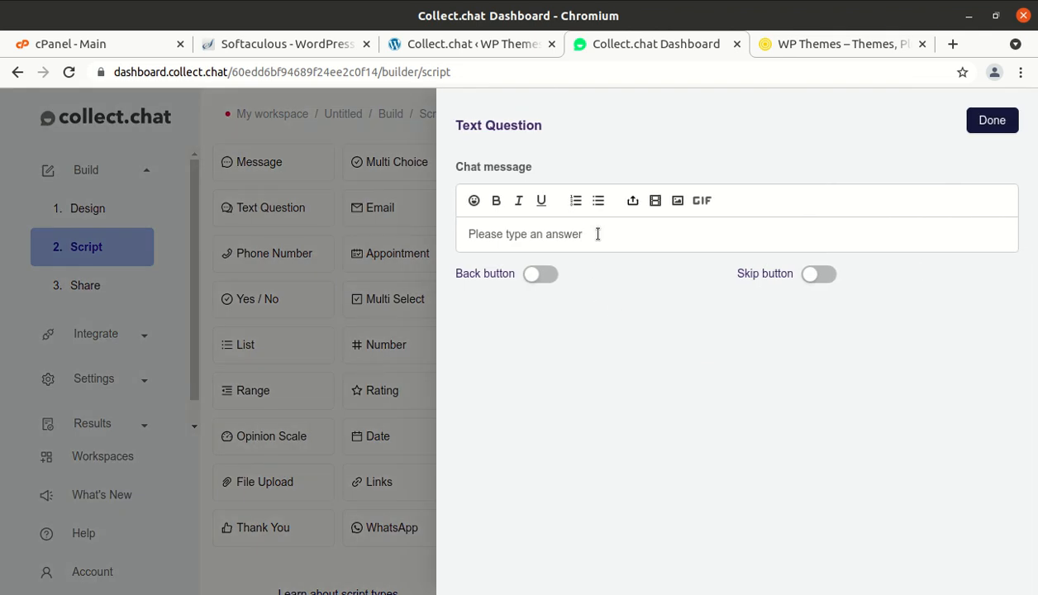
key("BackSpace")
key("BackSpace")
key("BackSpace")
key("BackSpace")
key("BackSpace")
key("BackSpace")
key("BackSpace")
key("BackSpace")
key("BackSpace")
key("BackSpace")
key("BackSpace")
key("BackSpace")
key("BackSpace")
key("BackSpace")
key("BackSpace")
key("BackSpace")
key("BackSpace")
key("BackSpace")
key("BackSpace")
key("BackSpace")
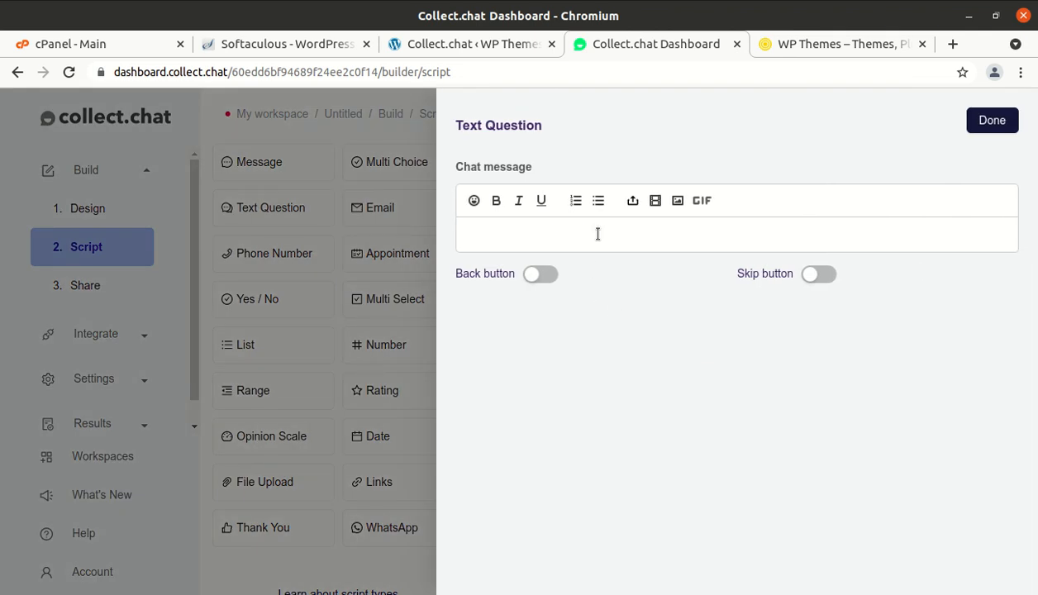
type("What we may call you")
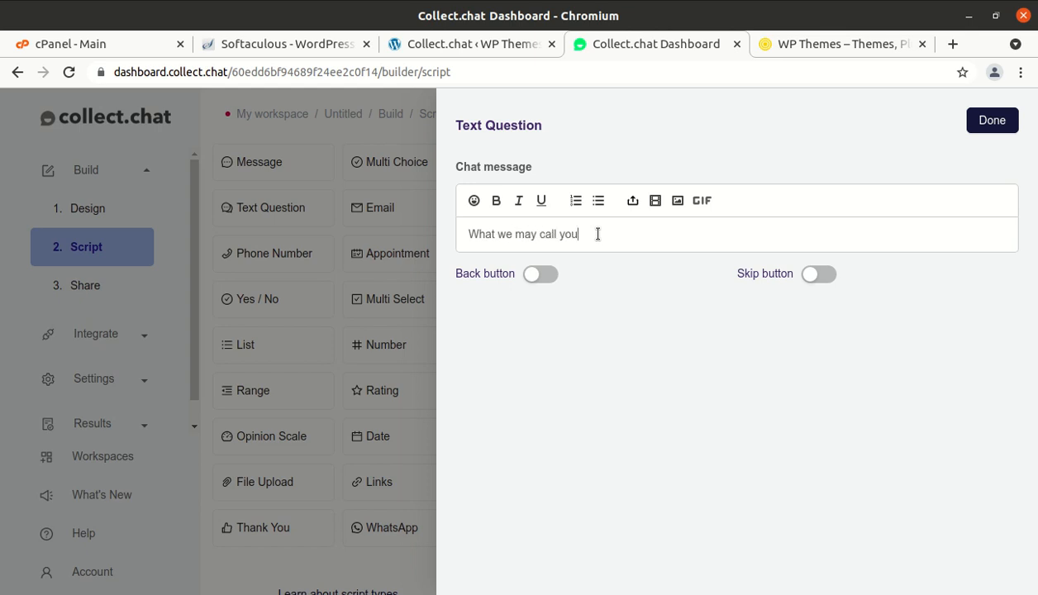
type(" ?")
left_click(992, 124)
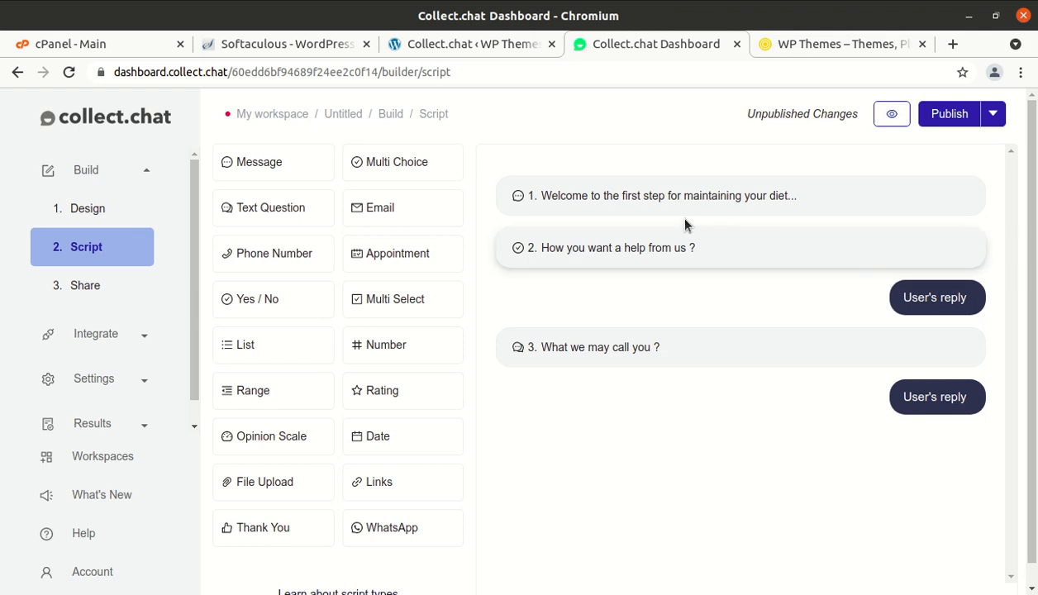
mouse_move(676, 210)
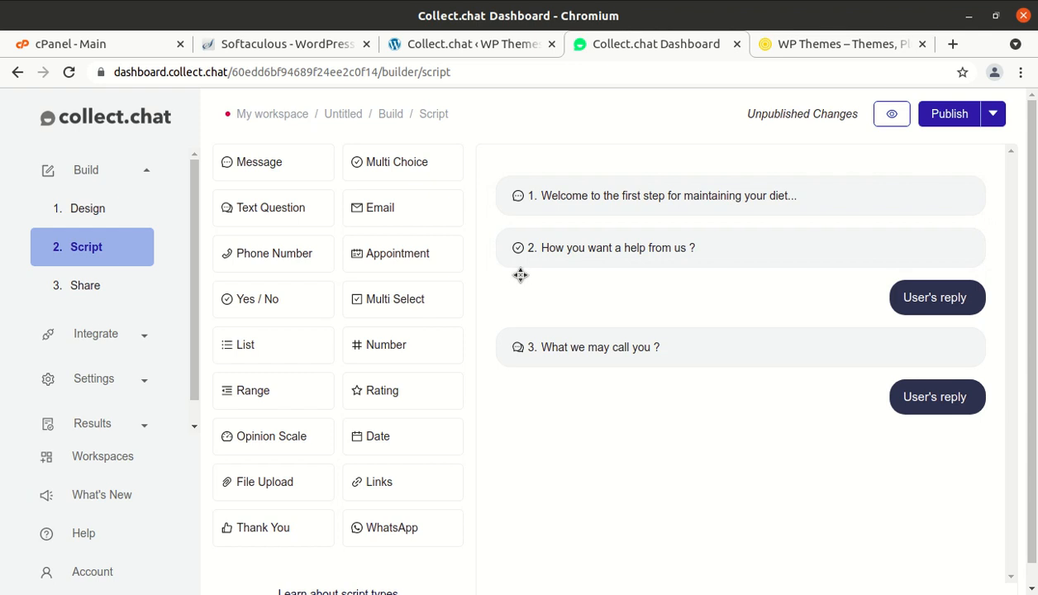
- Review questions 2 and 3 without changes, then append an Email question step
left_click(627, 251)
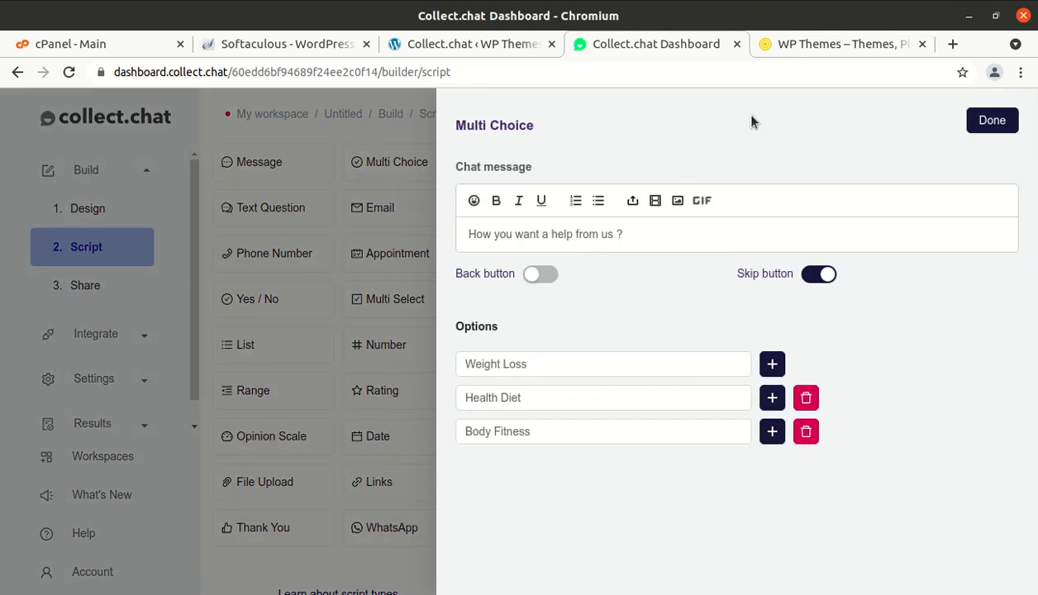
left_click(991, 120)
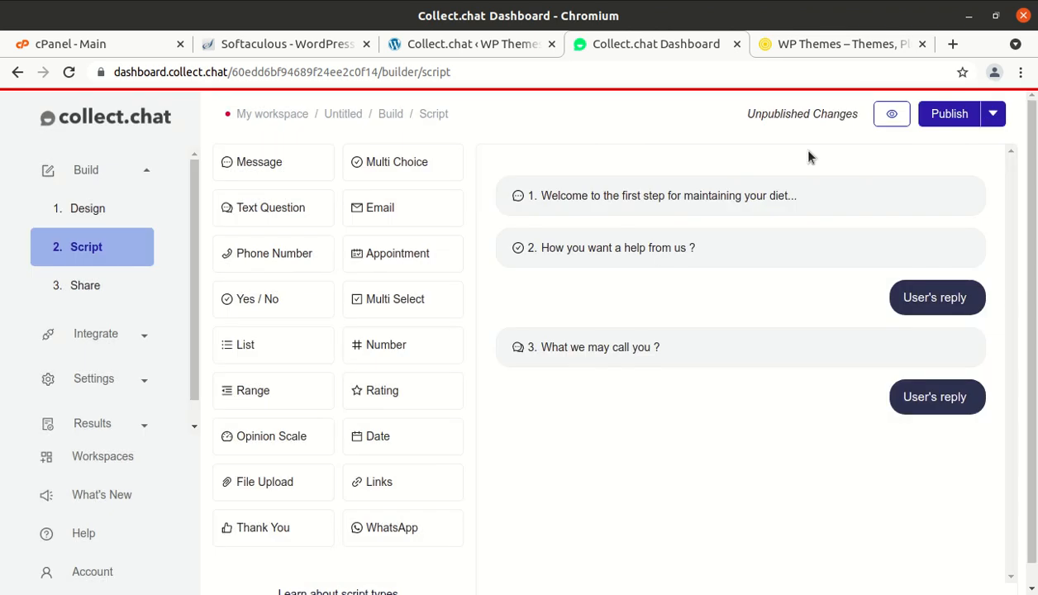
left_click(670, 351)
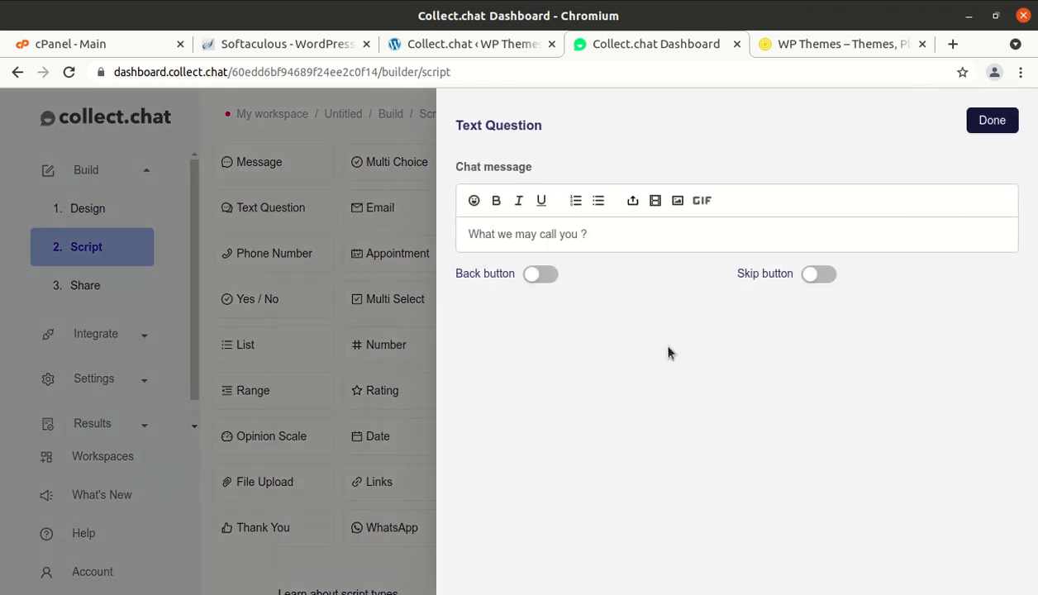
left_click(992, 120)
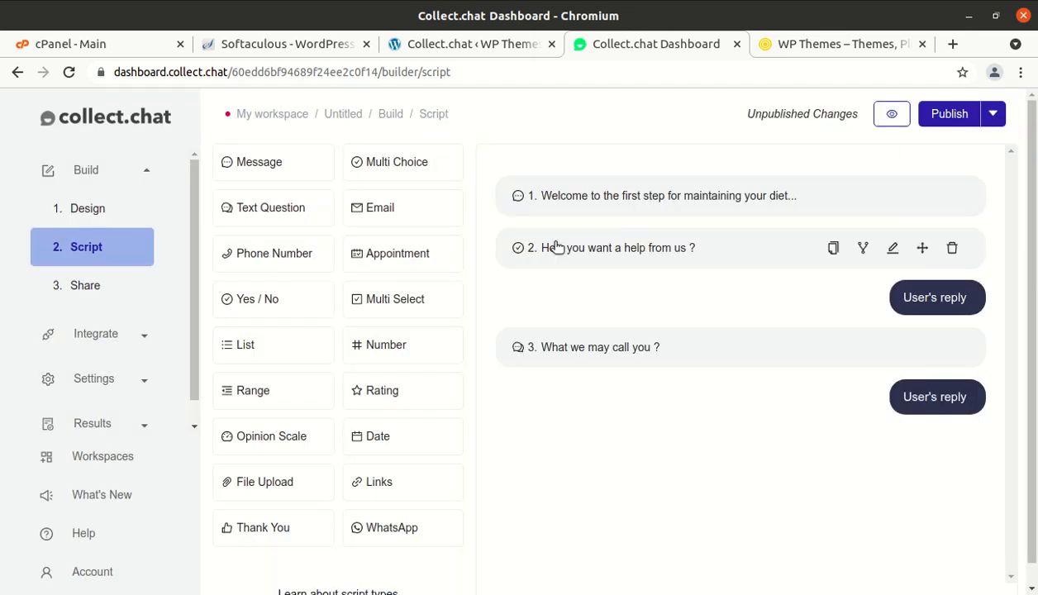
left_click(393, 228)
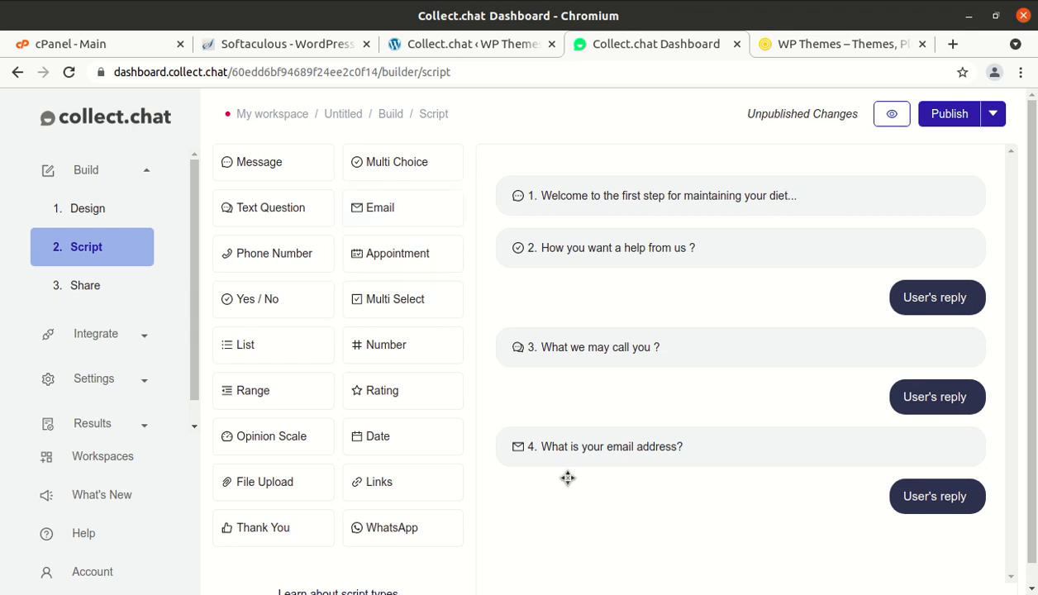
- Leave the email question's error message unchanged, then add a Phone Number question step
left_click(712, 454)
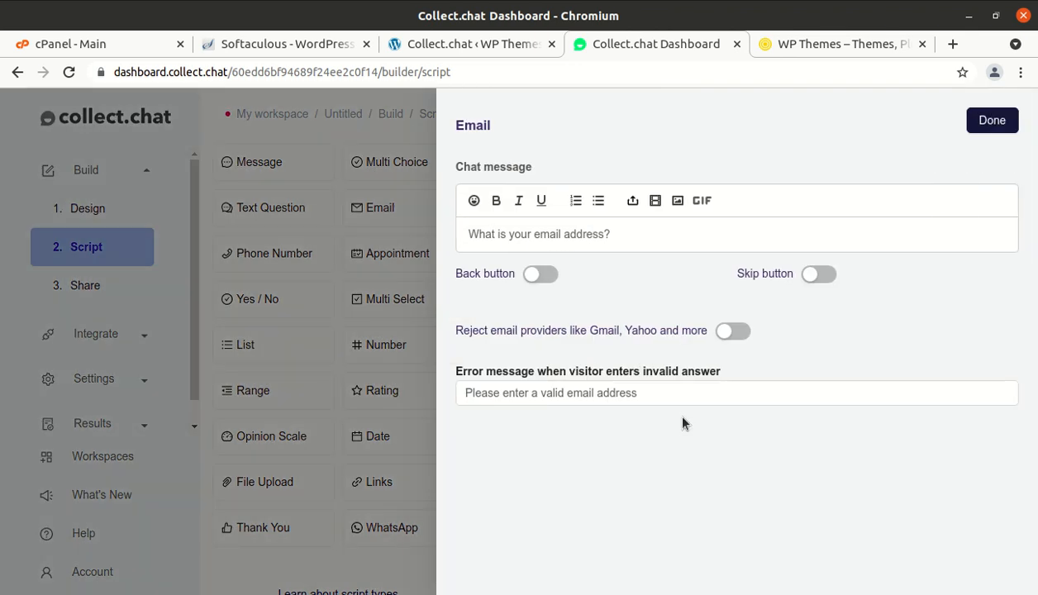
left_click(633, 393)
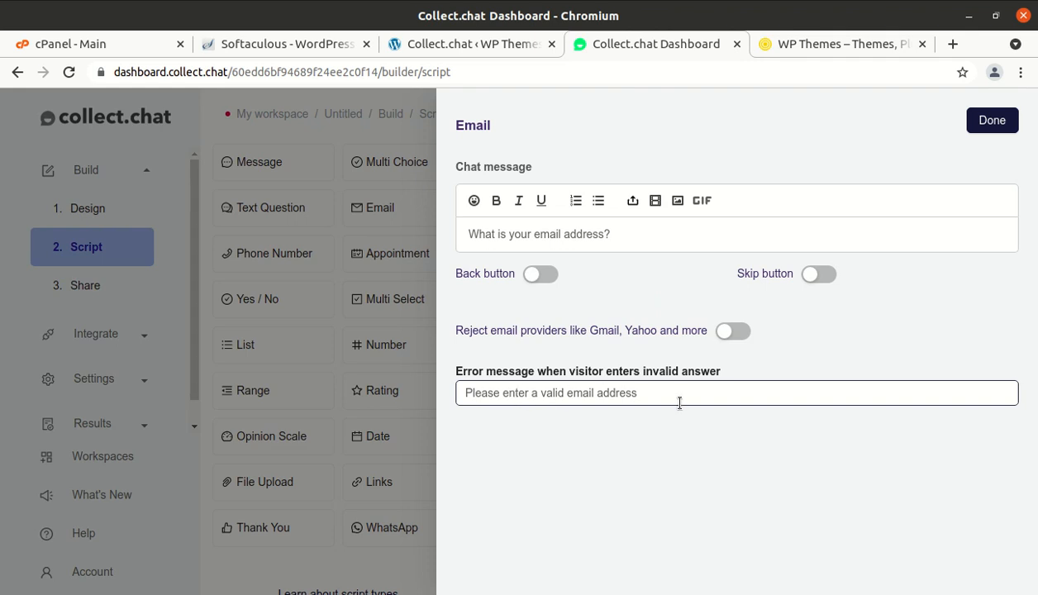
left_click(525, 363)
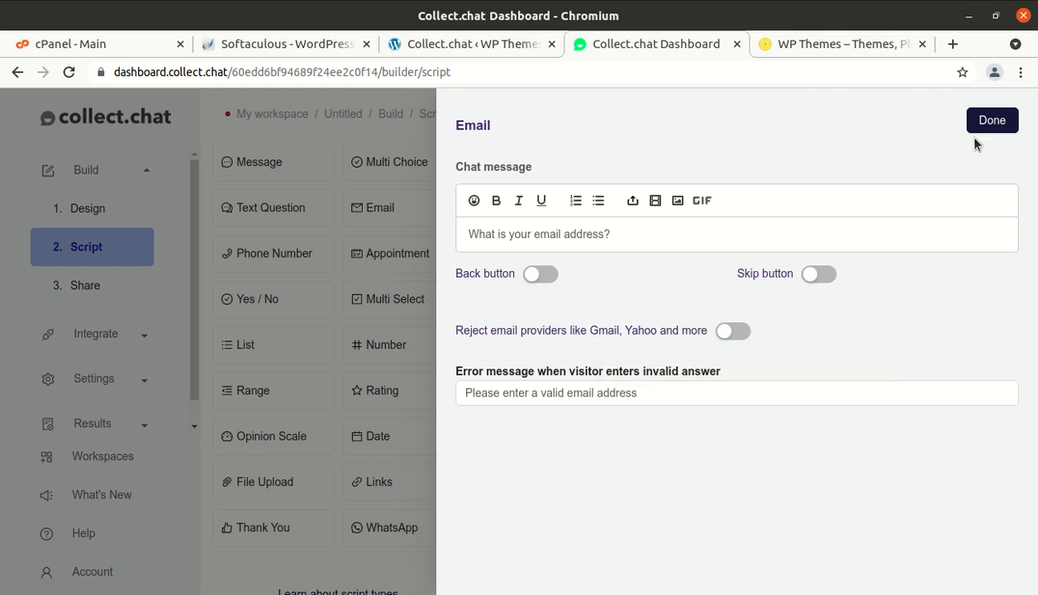
left_click(992, 121)
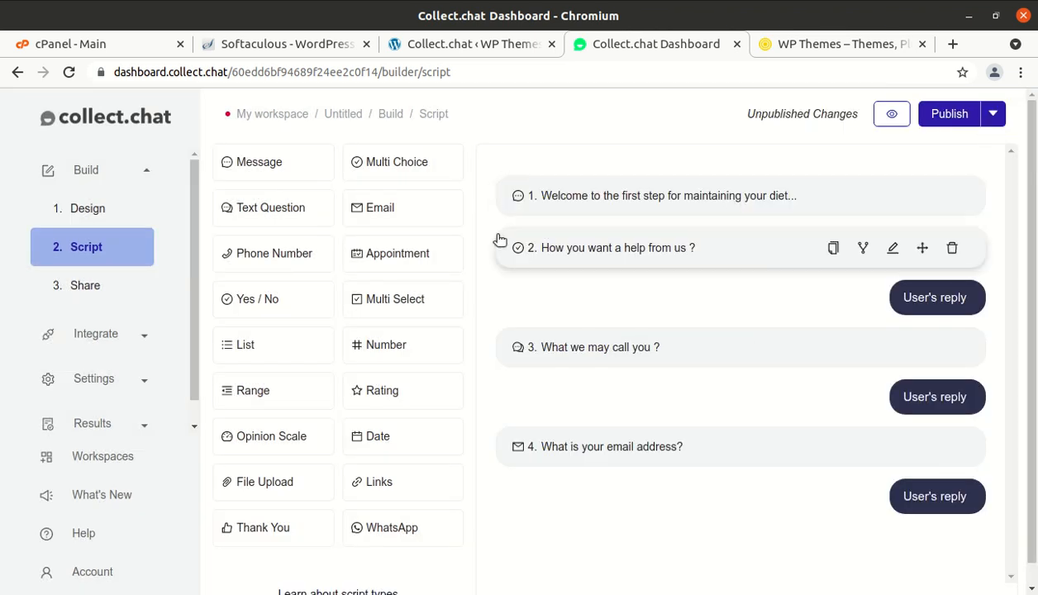
left_click(294, 261)
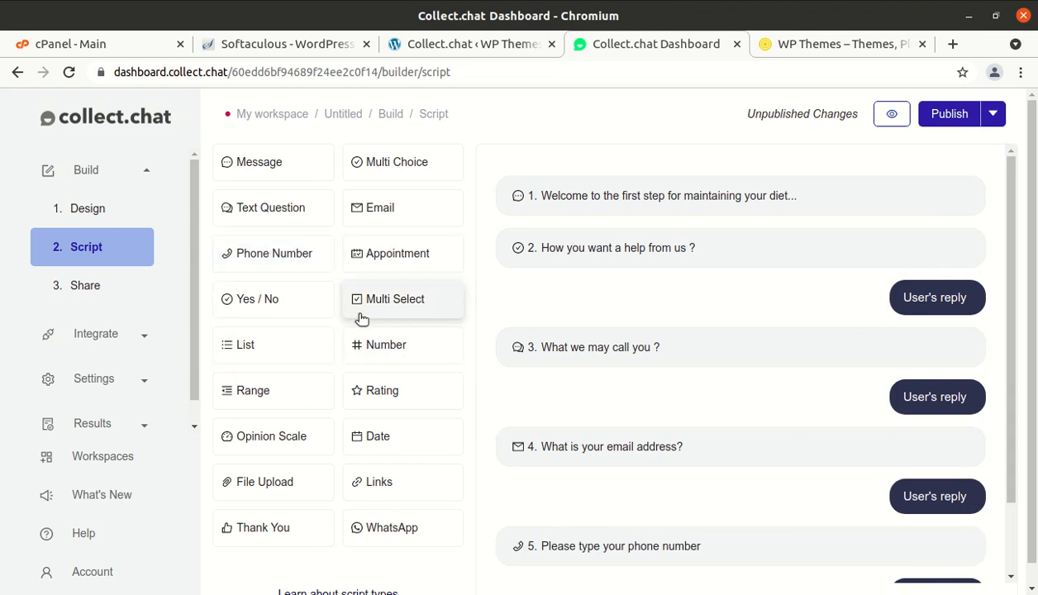
- Reword step 5 to 'Please share your phone number', leaving Skip turned off
scroll(418, 315, "down", 1)
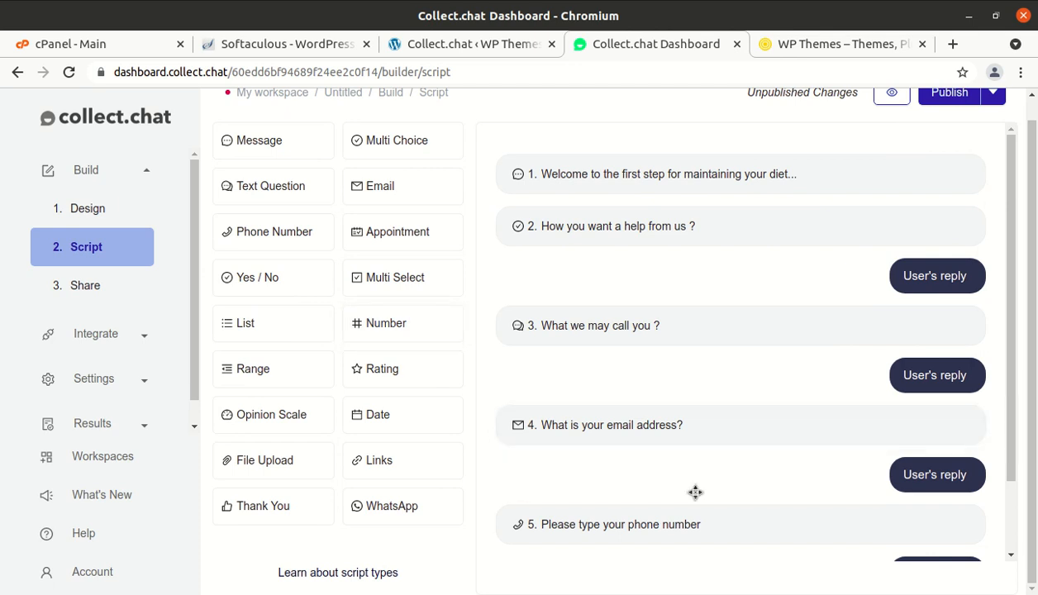
scroll(688, 504, "down", 2)
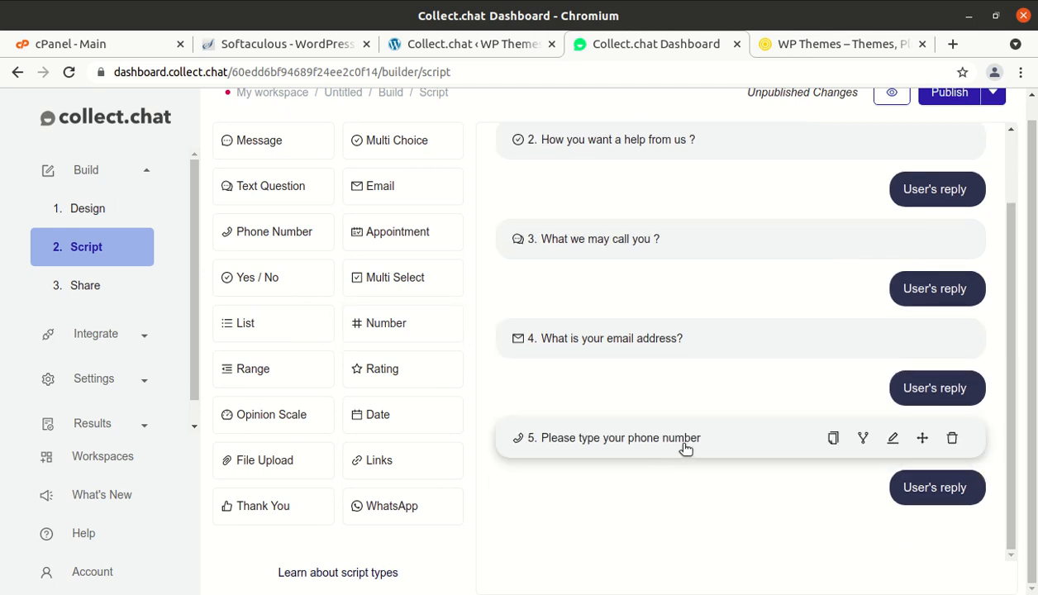
left_click(711, 448)
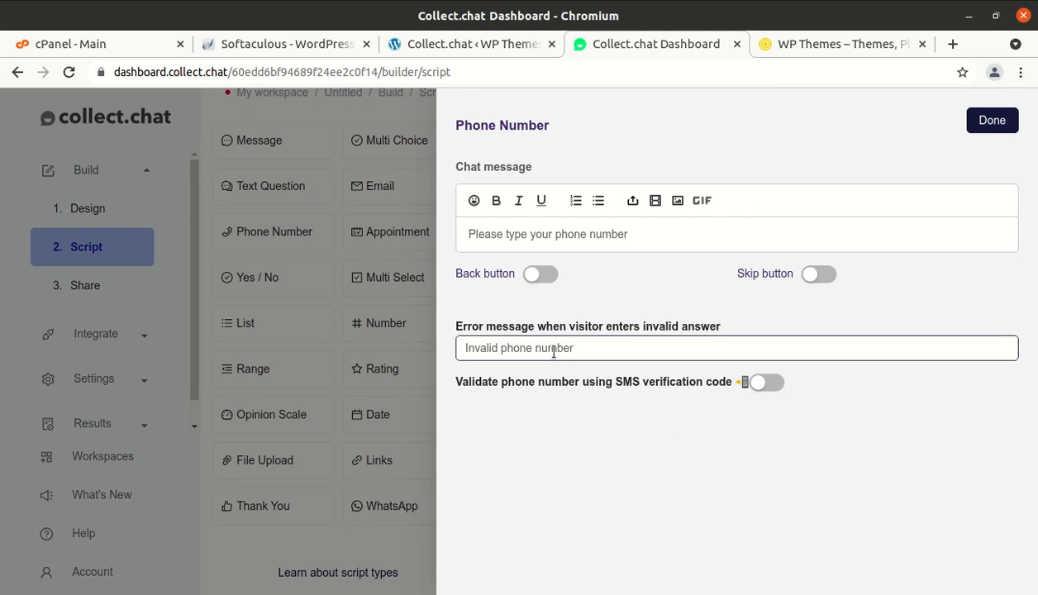
left_click(526, 234)
key("BackSpace")
key("BackSpace")
key("BackSpace")
key("BackSpace")
type("share")
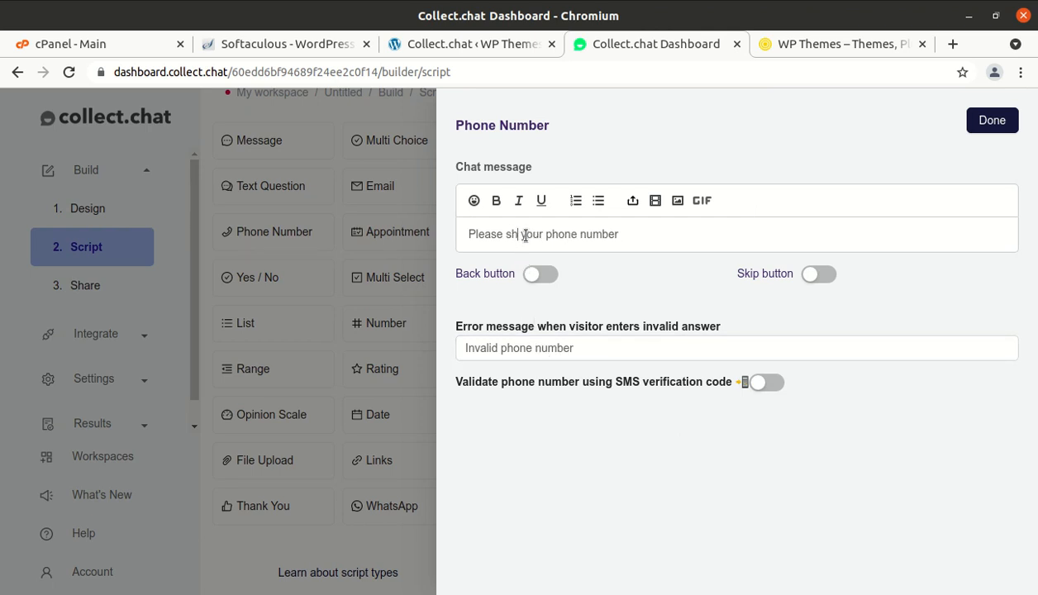
left_click(810, 275)
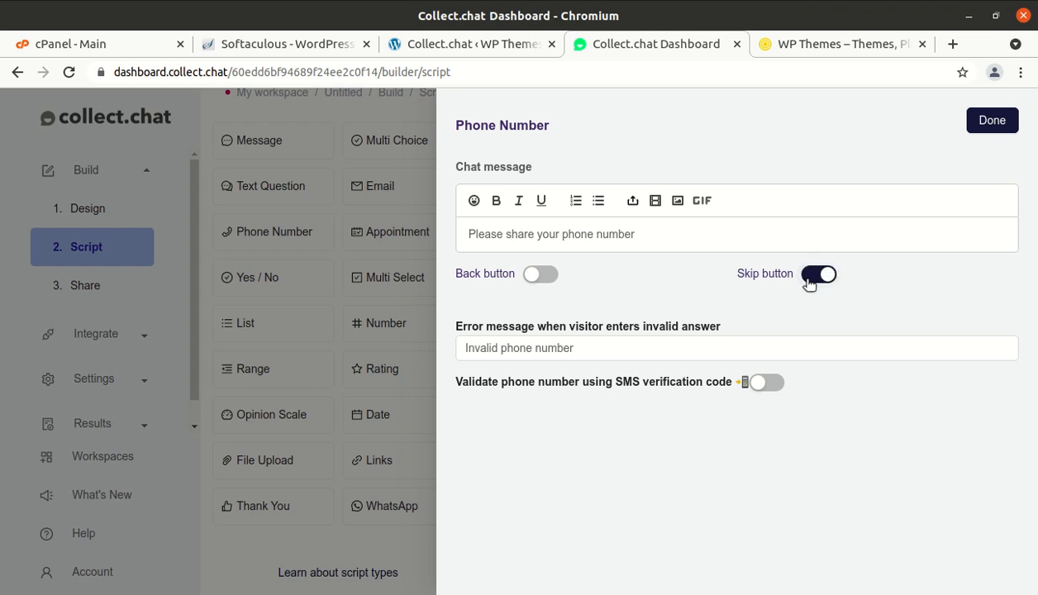
left_click(810, 277)
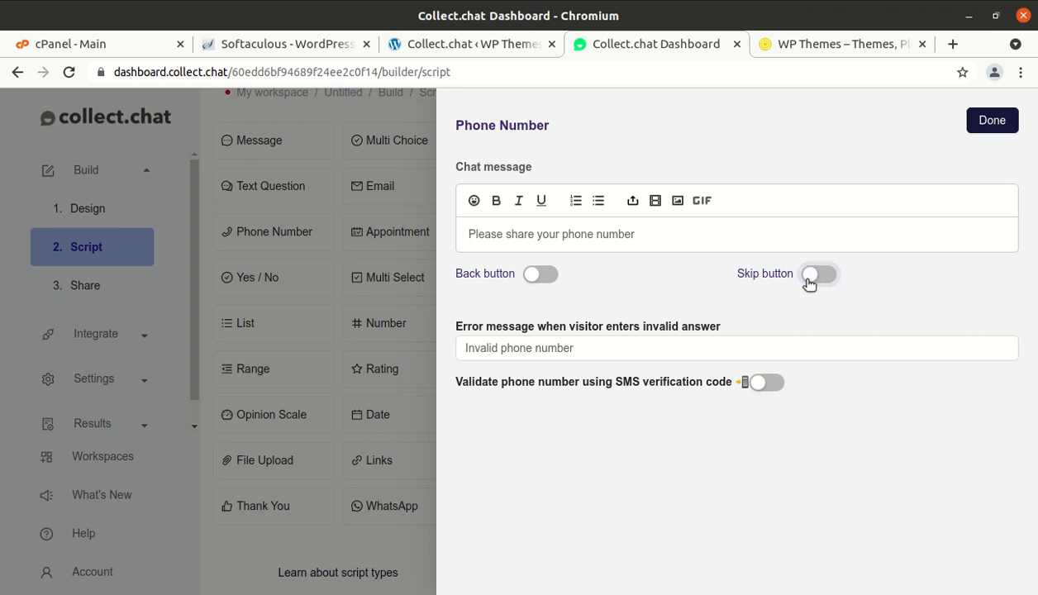
left_click(993, 121)
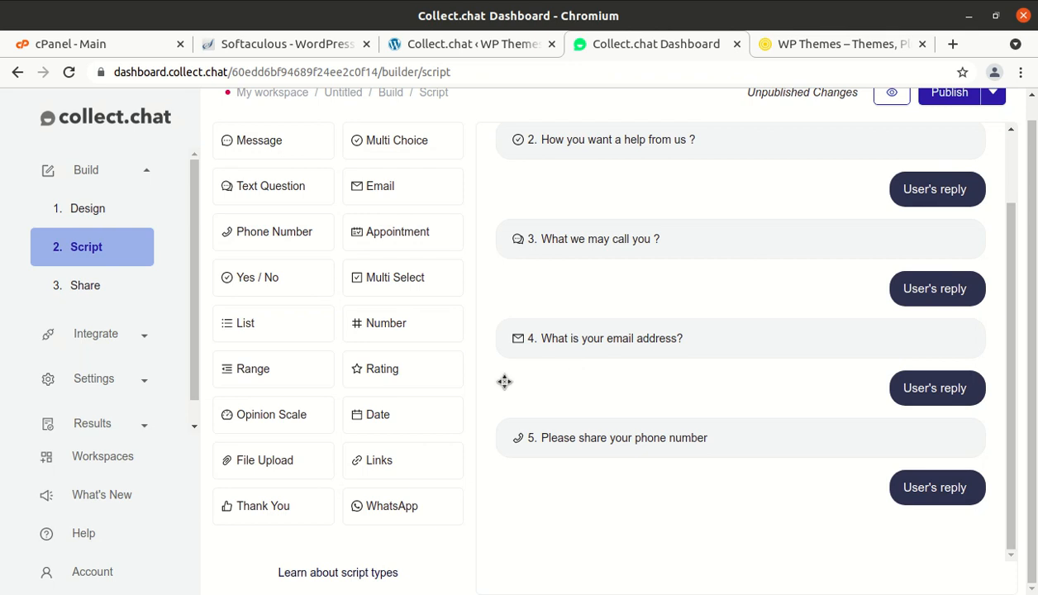
left_click(383, 284)
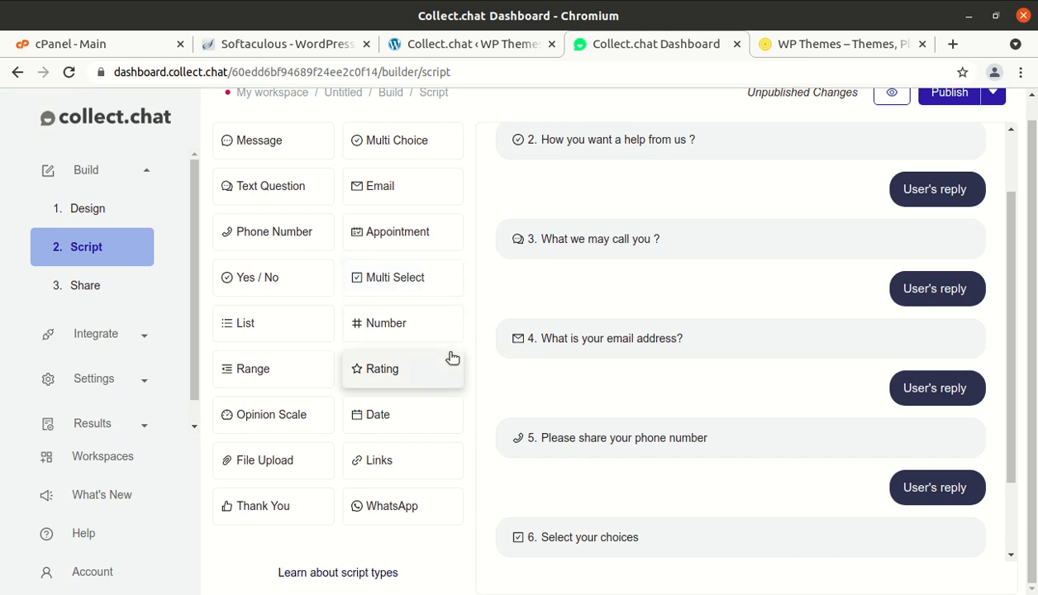
scroll(499, 422, "down", 2)
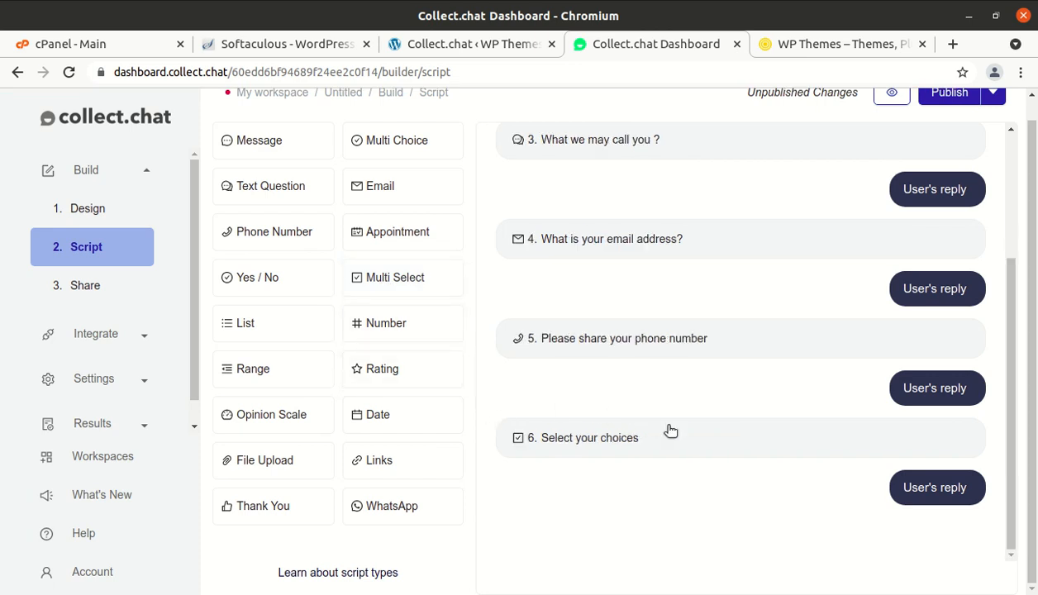
left_click(745, 439)
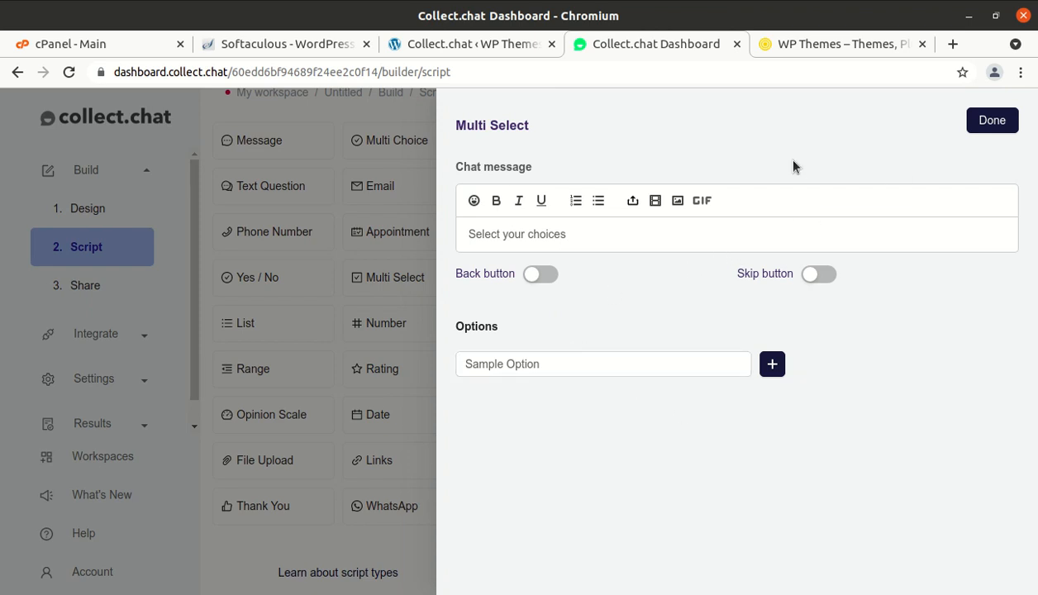
left_click(1002, 124)
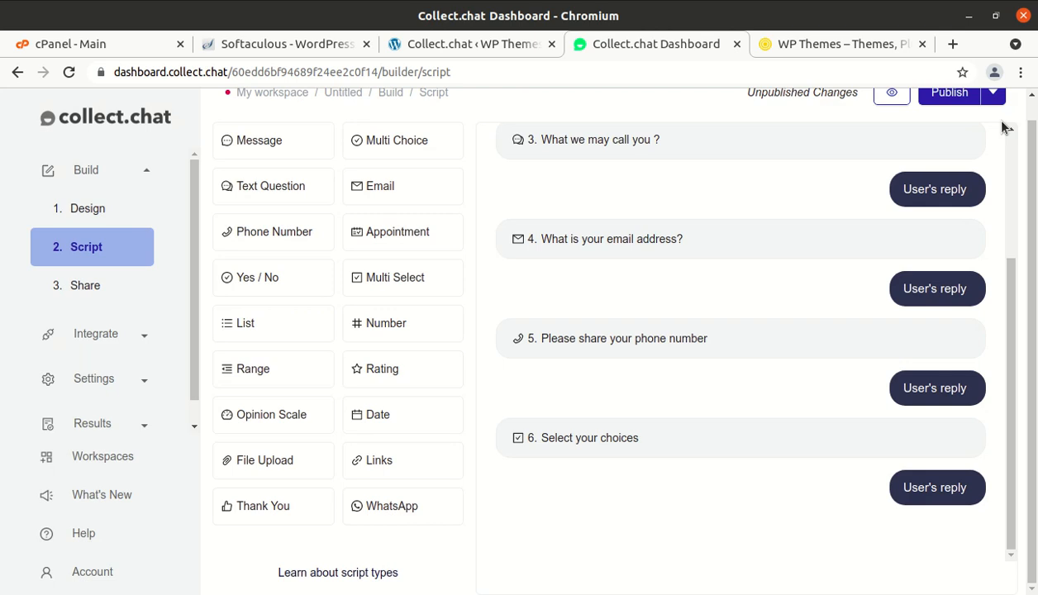
mouse_move(942, 444)
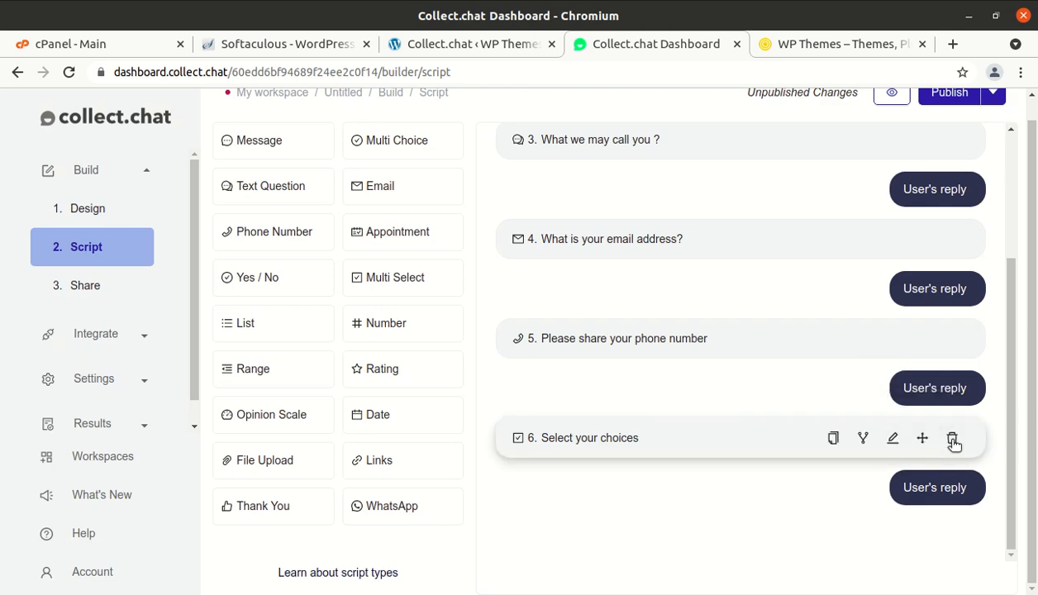
left_click(953, 441)
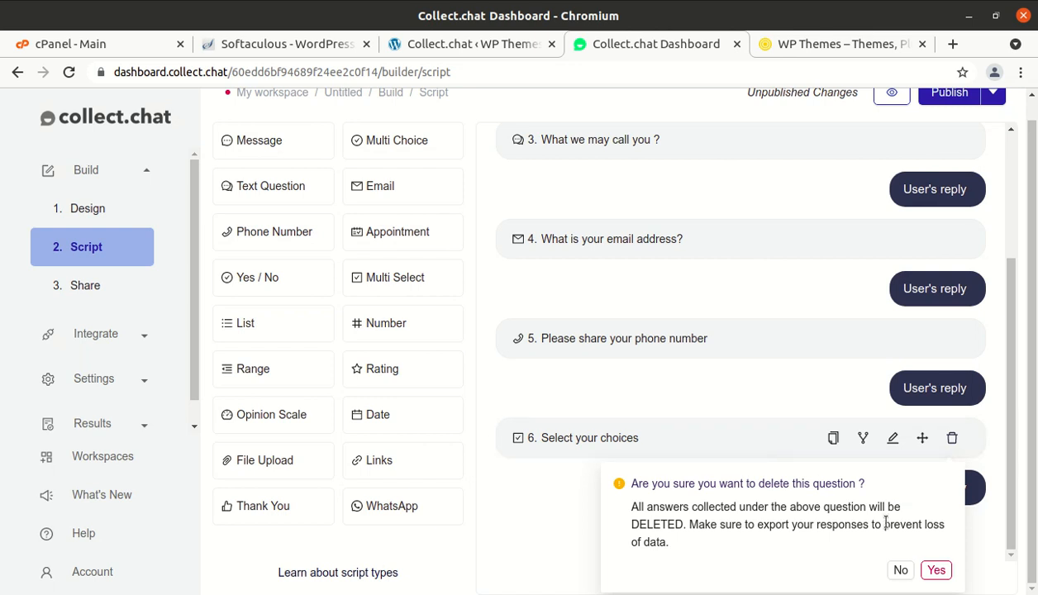
left_click(932, 569)
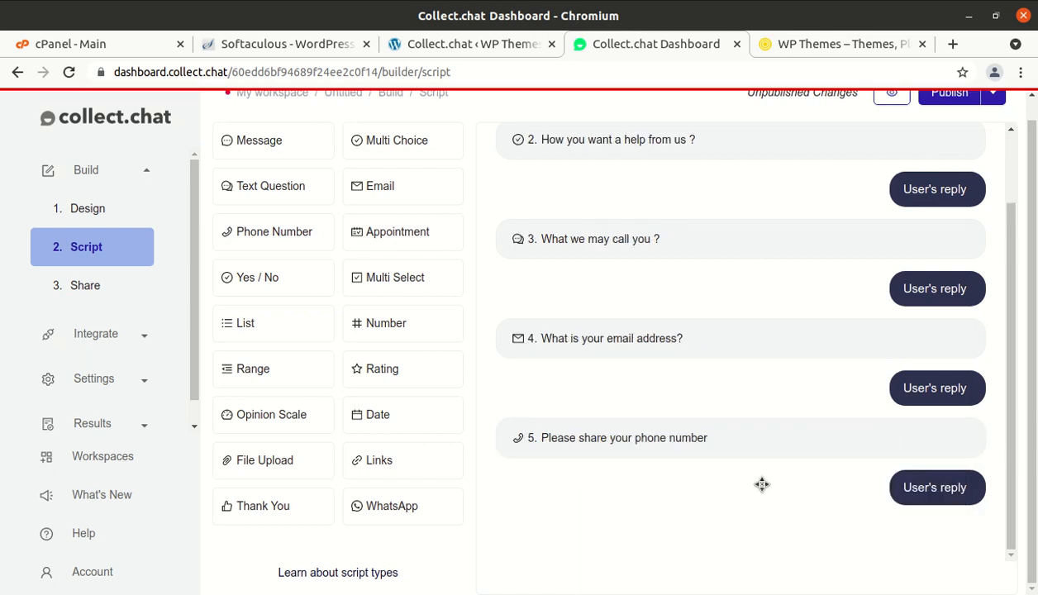
- Add a List step 6 with the message 'We have following services for you'
left_click(270, 329)
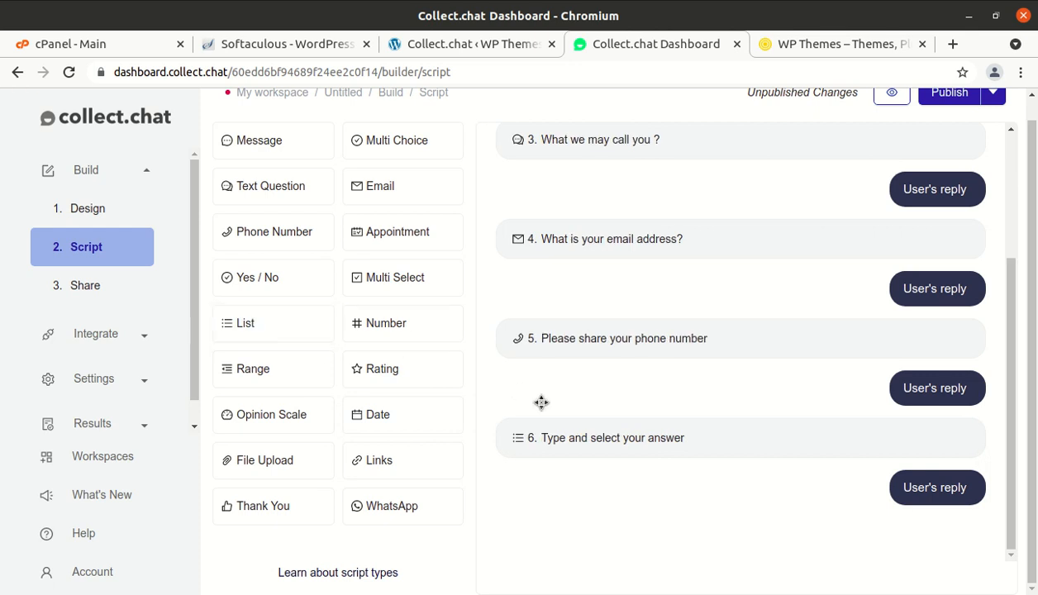
left_click(720, 437)
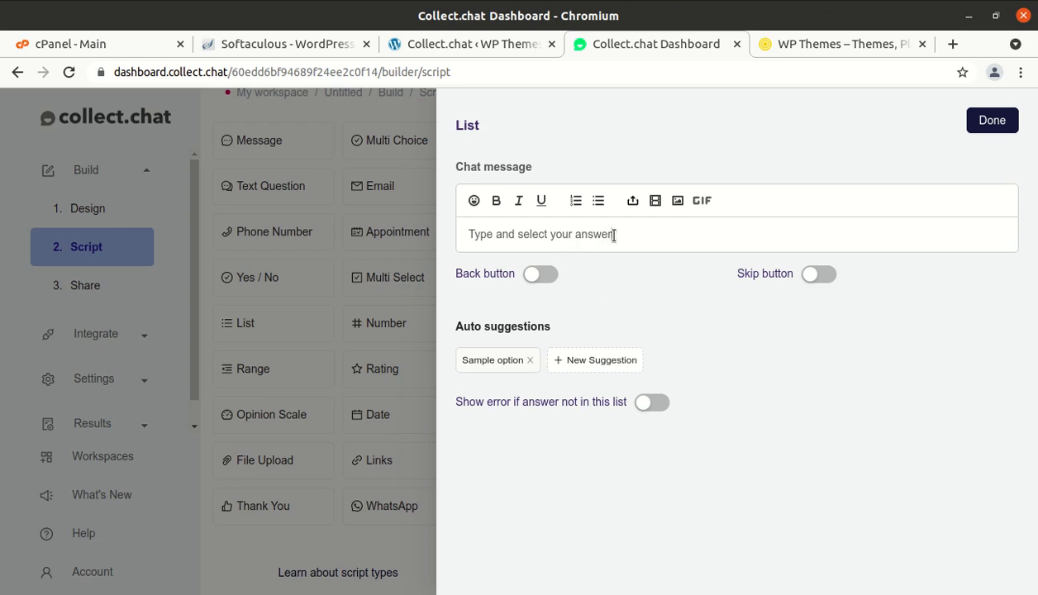
key("BackSpace")
key("BackSpace")
key("BackSpace")
key("BackSpace")
key("BackSpace")
key("BackSpace")
key("BackSpace")
key("BackSpace")
key("BackSpace")
key("BackSpace")
key("BackSpace")
key("BackSpace")
key("BackSpace")
key("BackSpace")
key("BackSpace")
key("BackSpace")
key("BackSpace")
key("BackSpace")
key("BackSpace")
key("BackSpace")
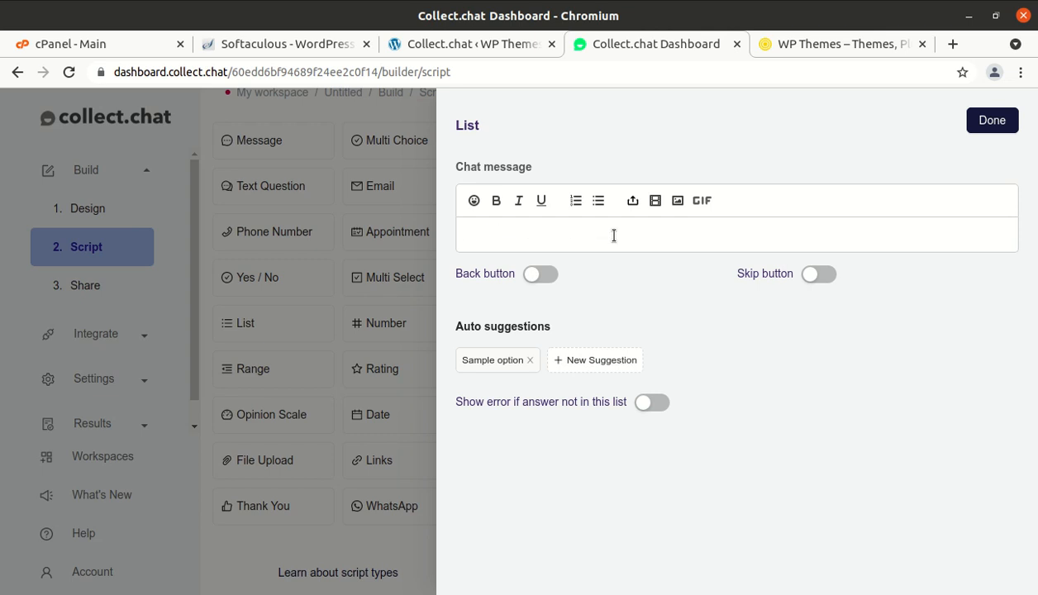
type("We have following services for ou")
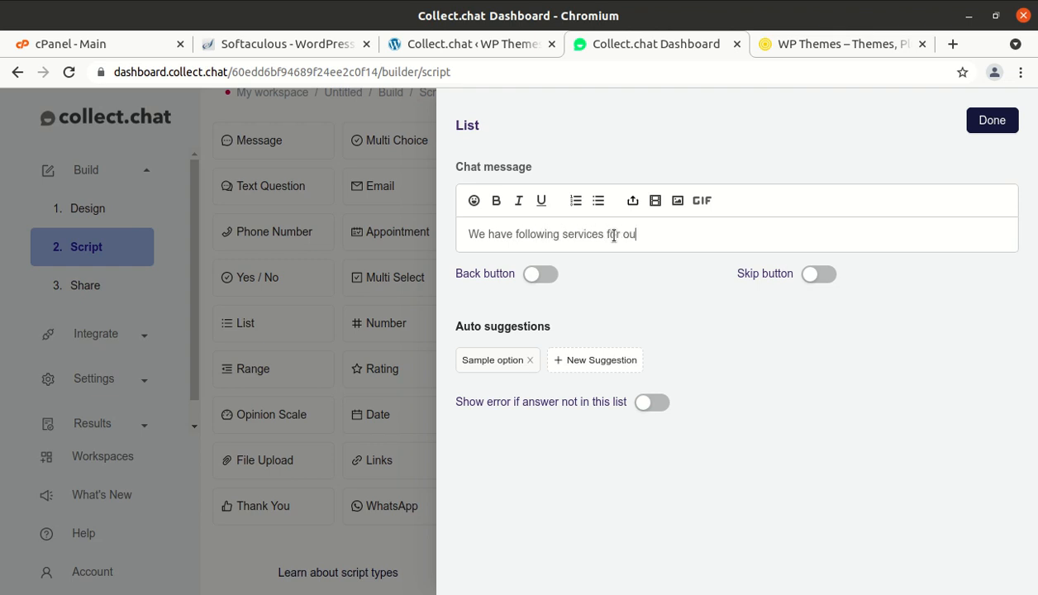
key("BackSpace")
key("BackSpace")
type("you")
- Replace the sample suggestion with Fitness Tips and add Diet Chart Plans
left_click(493, 358)
left_click(501, 362)
key("BackSpace")
key("BackSpace")
key("BackSpace")
key("BackSpace")
key("BackSpace")
key("BackSpace")
key("BackSpace")
key("BackSpace")
key("BackSpace")
key("BackSpace")
key("BackSpace")
key("BackSpace")
key("BackSpace")
type("F")
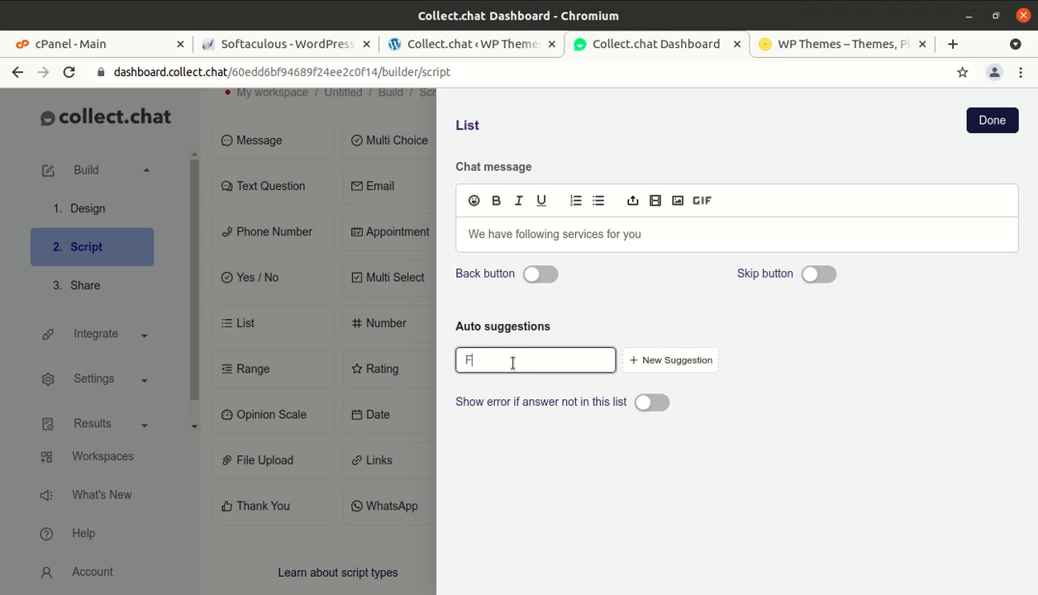
type("itness Tips")
left_click(656, 364)
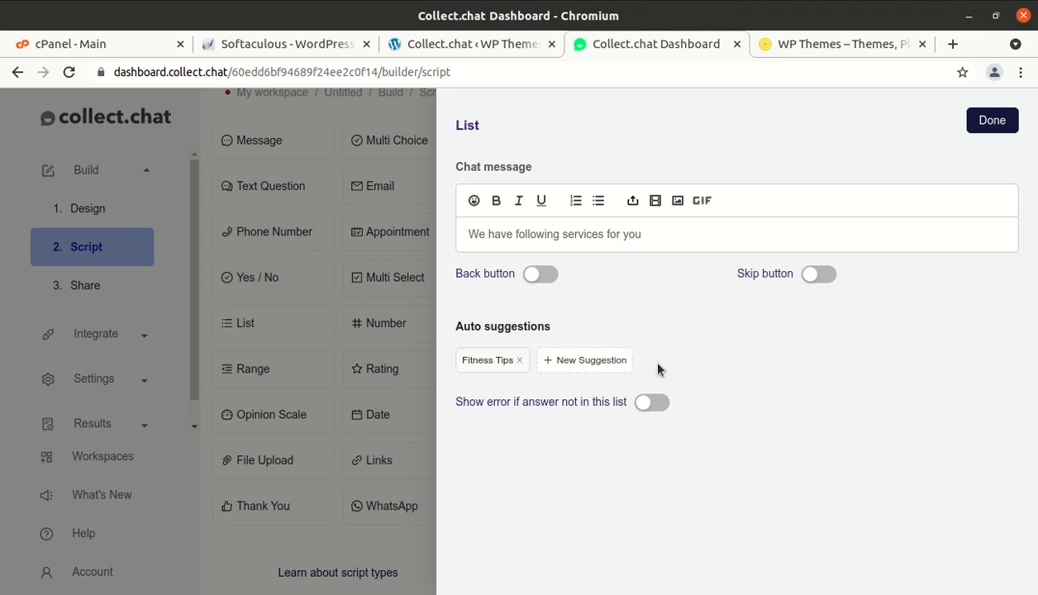
left_click(601, 369)
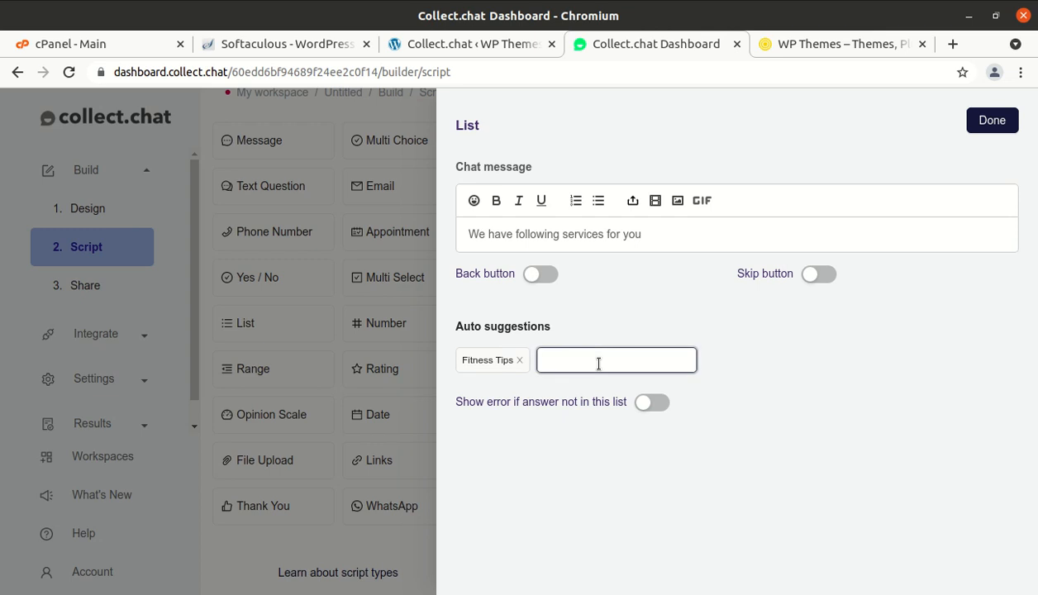
type("Diet Chart Plans")
key("Return")
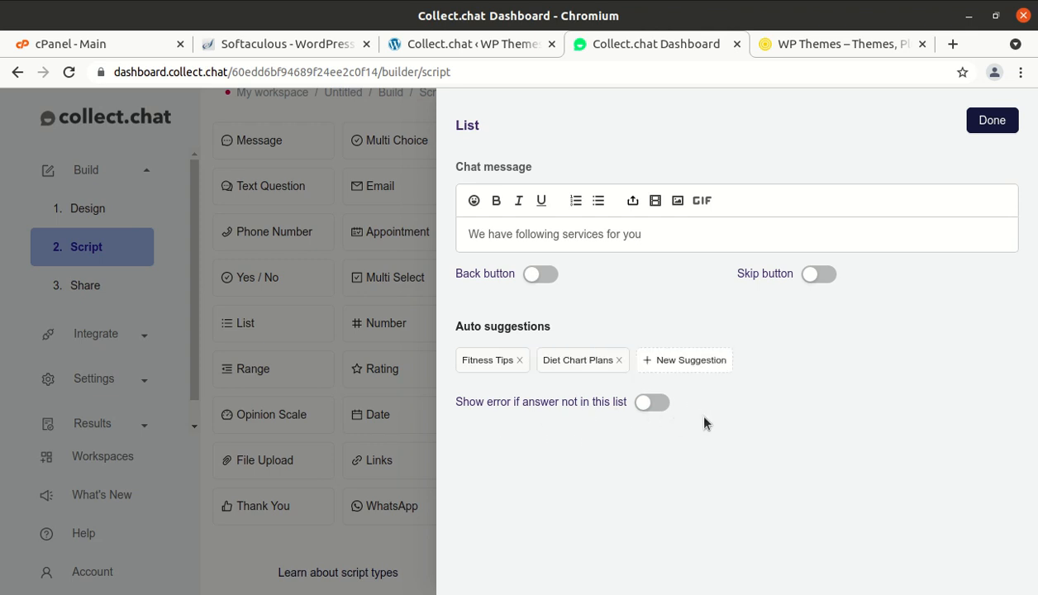
- Add Wellness Classes as a third suggestion and close the list settings
left_click(668, 362)
type("W")
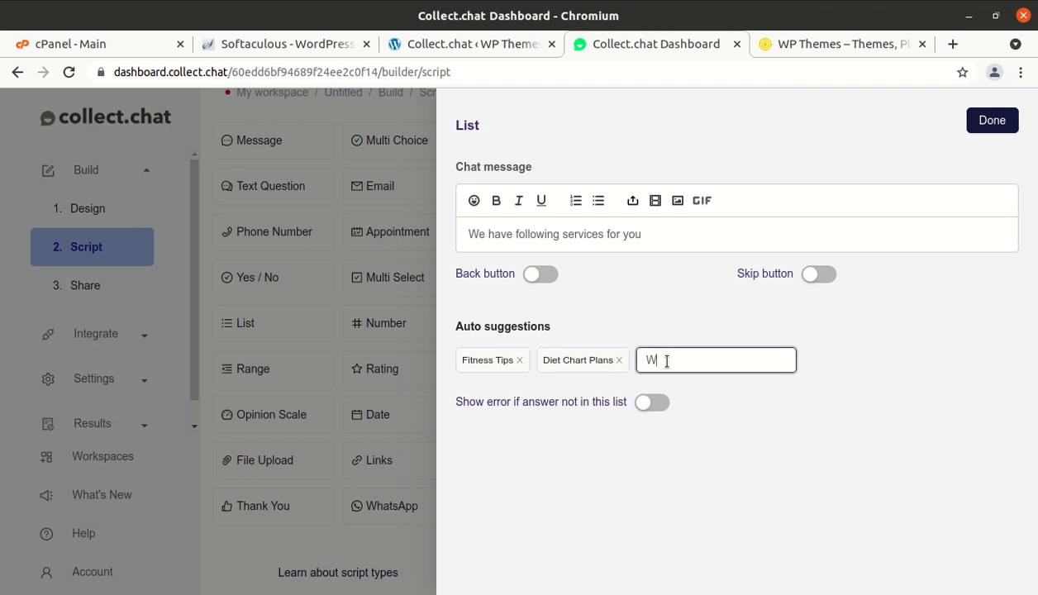
type("ellness Classess")
key("BackSpace")
key("BackSpace")
type("s")
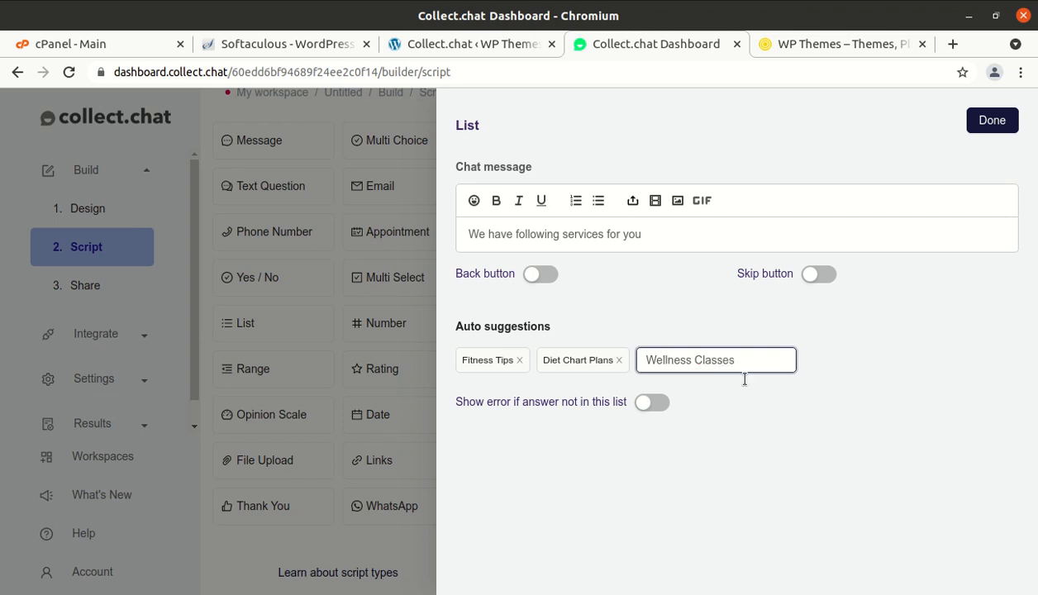
key("Return")
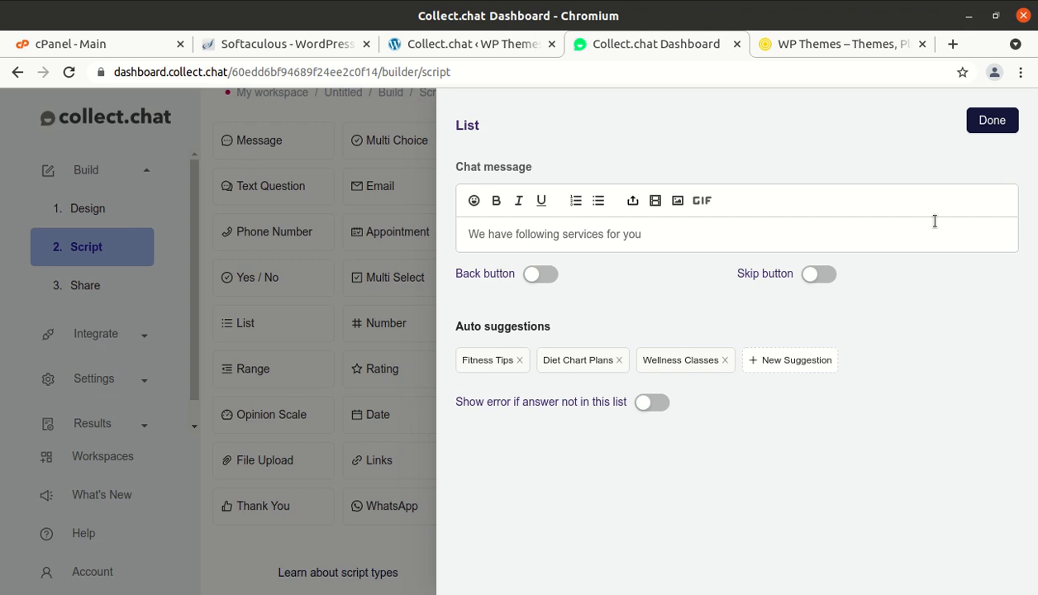
left_click(991, 126)
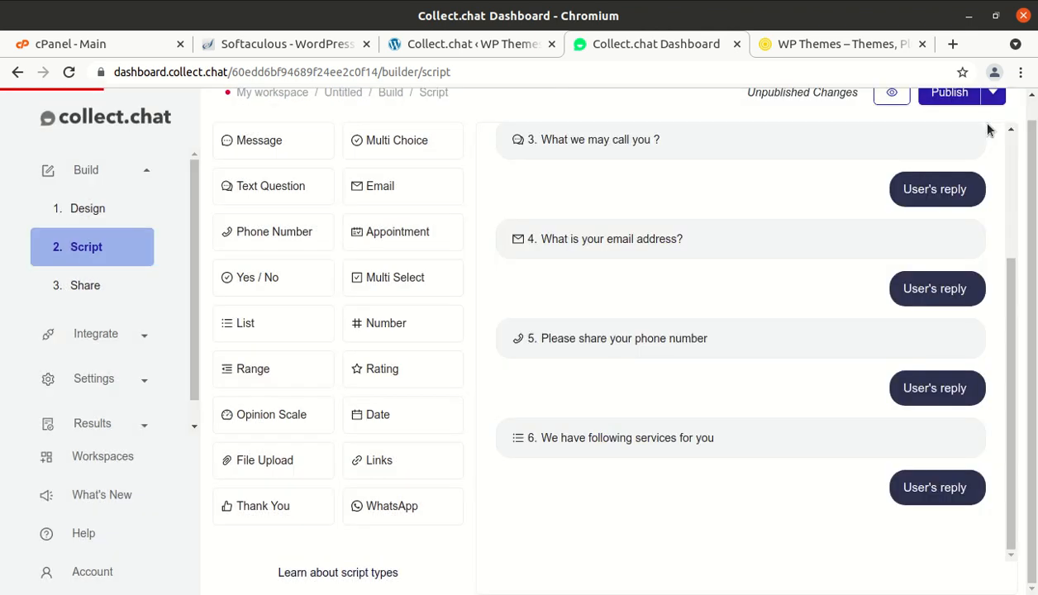
- Add a Number step 7 asking 'How many products you need'
left_click(390, 335)
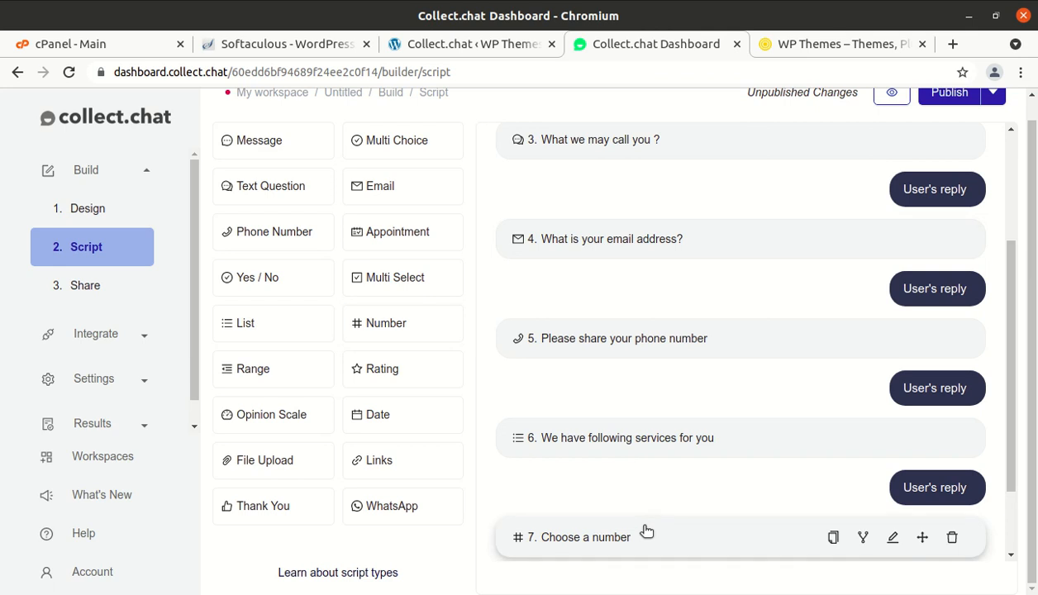
scroll(646, 531, "down", 1)
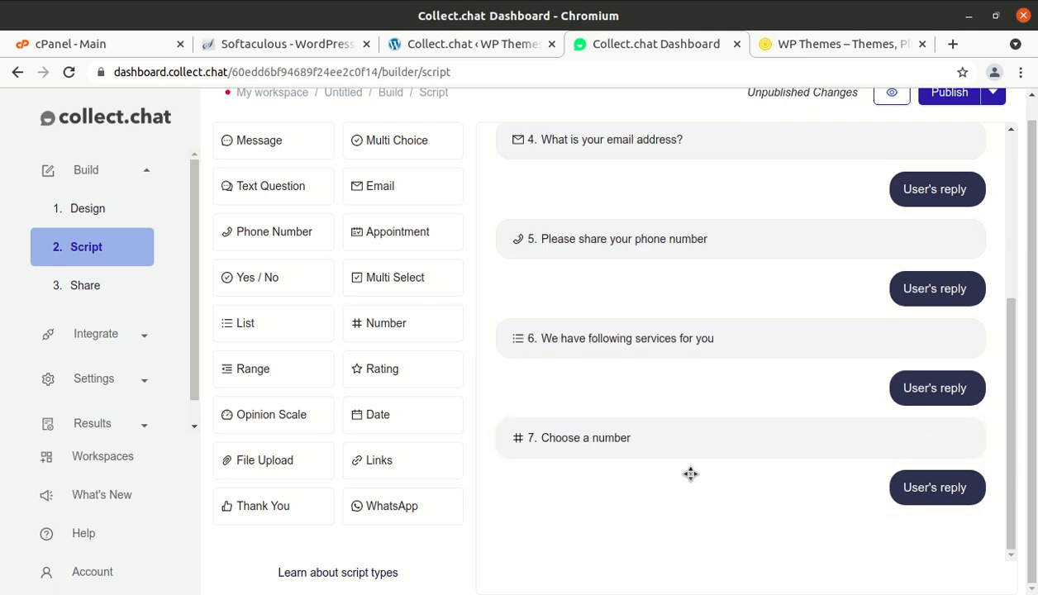
left_click(690, 444)
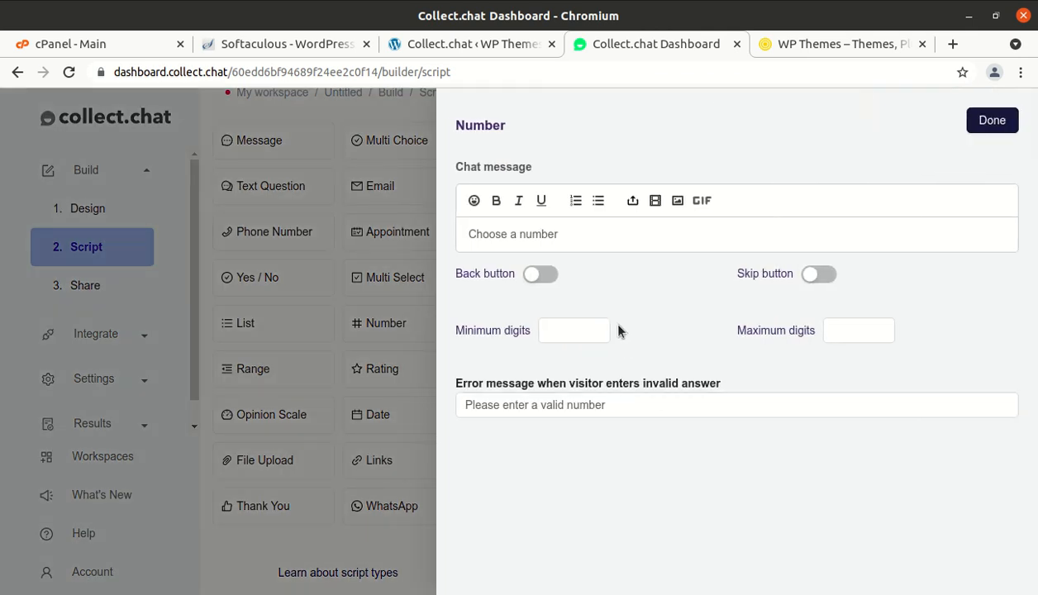
left_click(568, 234)
key("BackSpace")
key("BackSpace")
key("BackSpace")
key("BackSpace")
key("BackSpace")
key("BackSpace")
key("BackSpace")
key("BackSpace")
key("BackSpace")
key("BackSpace")
key("BackSpace")
key("BackSpace")
key("BackSpace")
key("BackSpace")
key("BackSpace")
type("How many products you need")
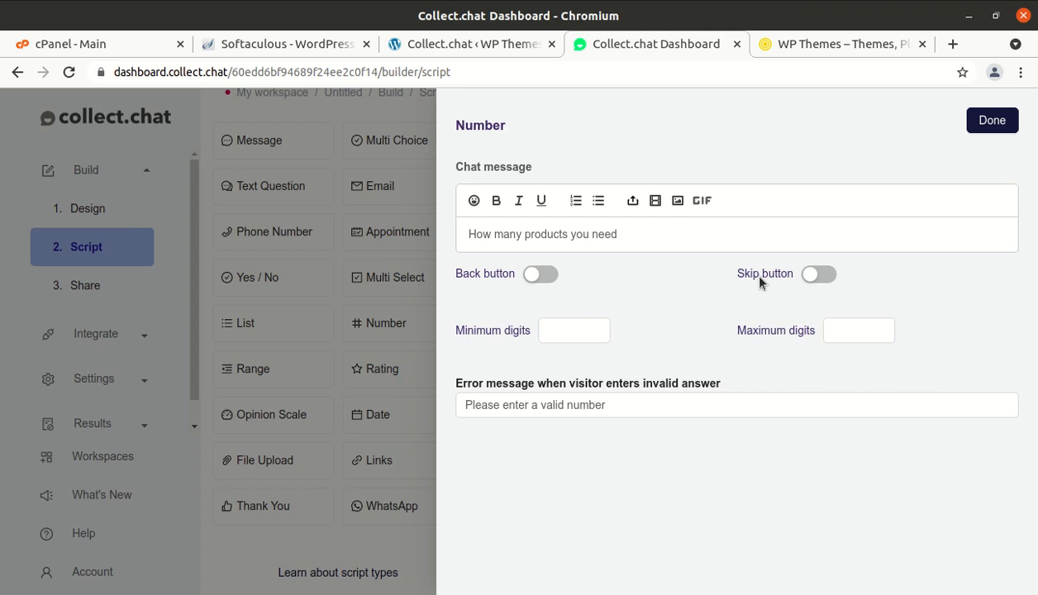
- Make the number question skippable, with minimum 1 and maximum 5 digits
left_click(820, 276)
left_click(582, 339)
type("1")
left_click(831, 332)
type("5")
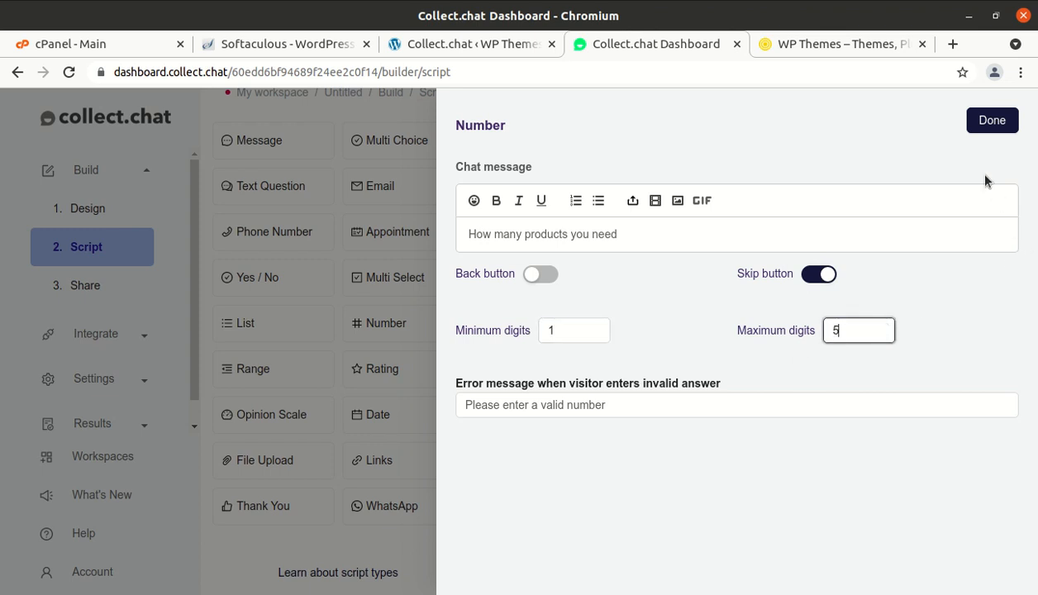
left_click(993, 124)
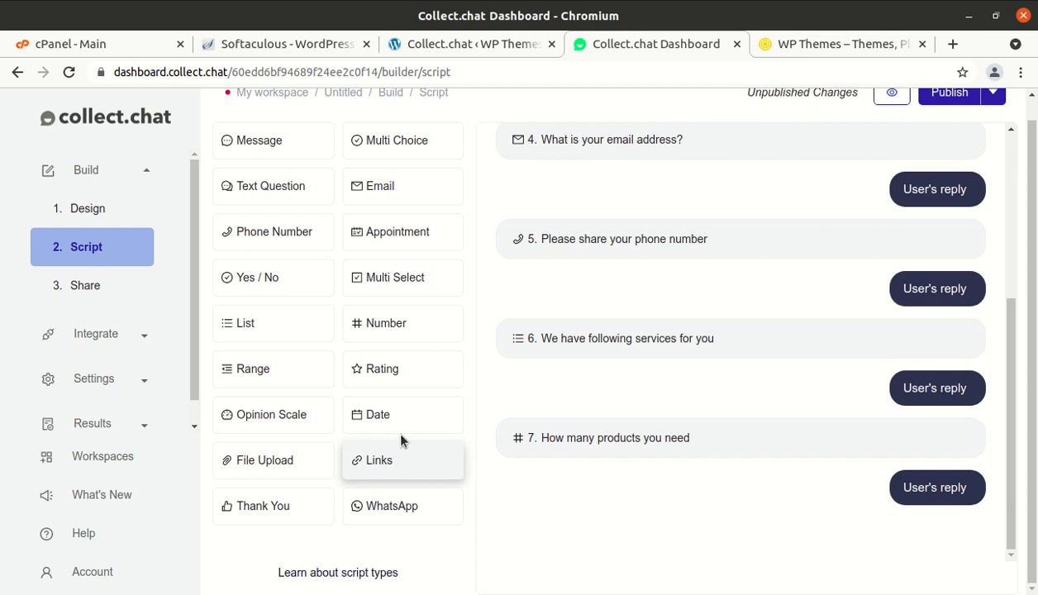
- Add an Appointment step 8, 'Book an appointment / meeting', and open its settings
left_click(411, 235)
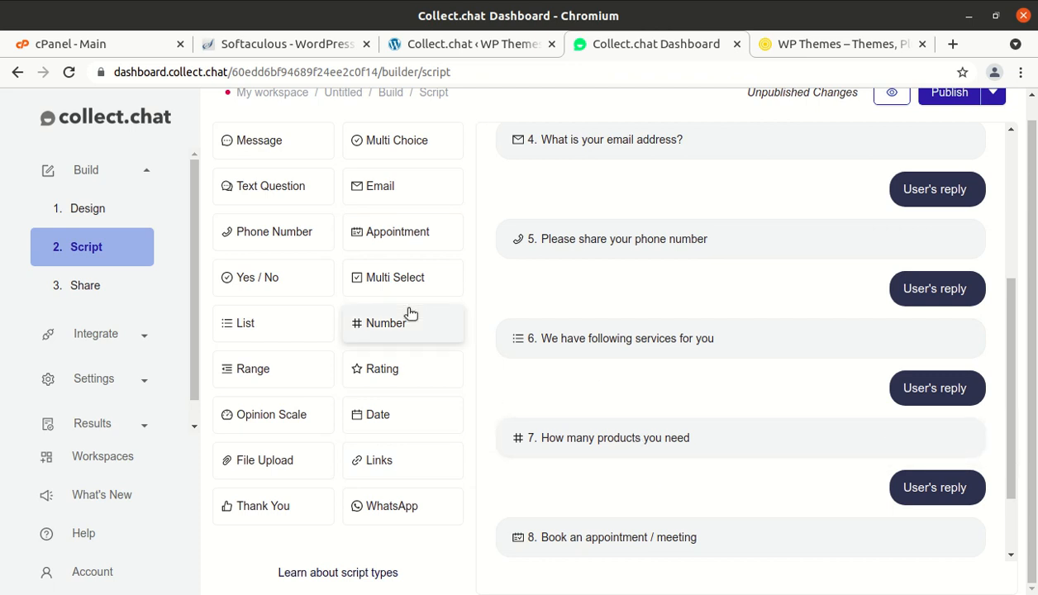
scroll(621, 438, "down", 2)
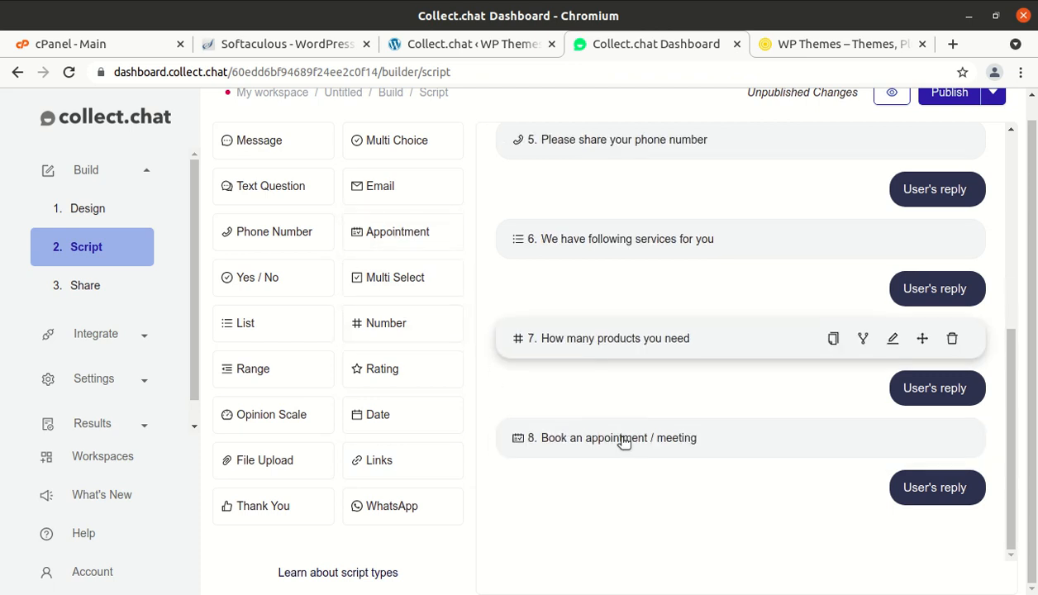
left_click(730, 443)
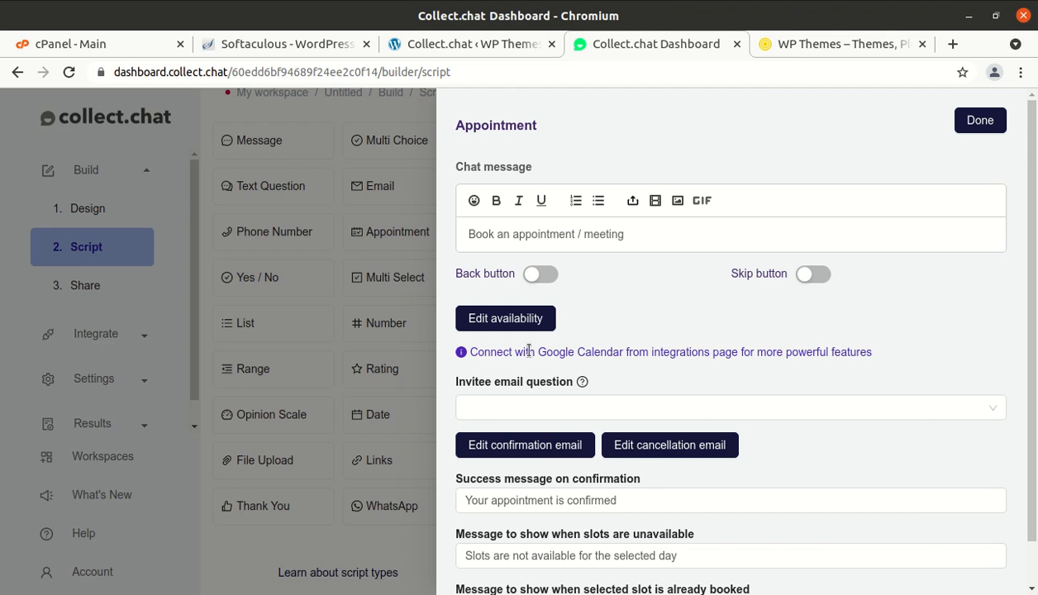
- In appointment availability, make Saturday available alongside Monday to Friday, keeping Sunday off
left_click(506, 320)
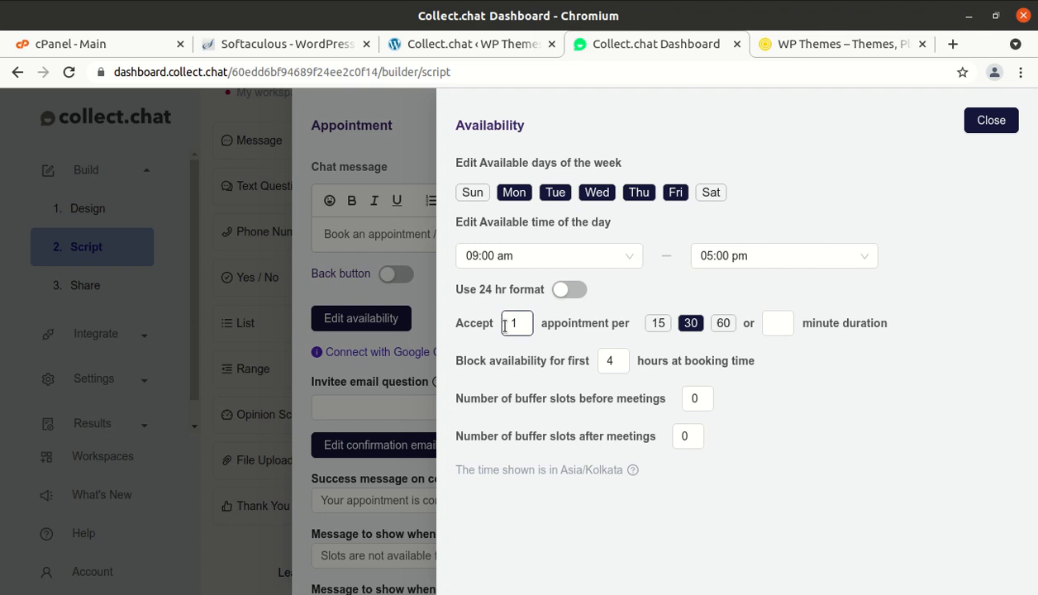
left_click(487, 194)
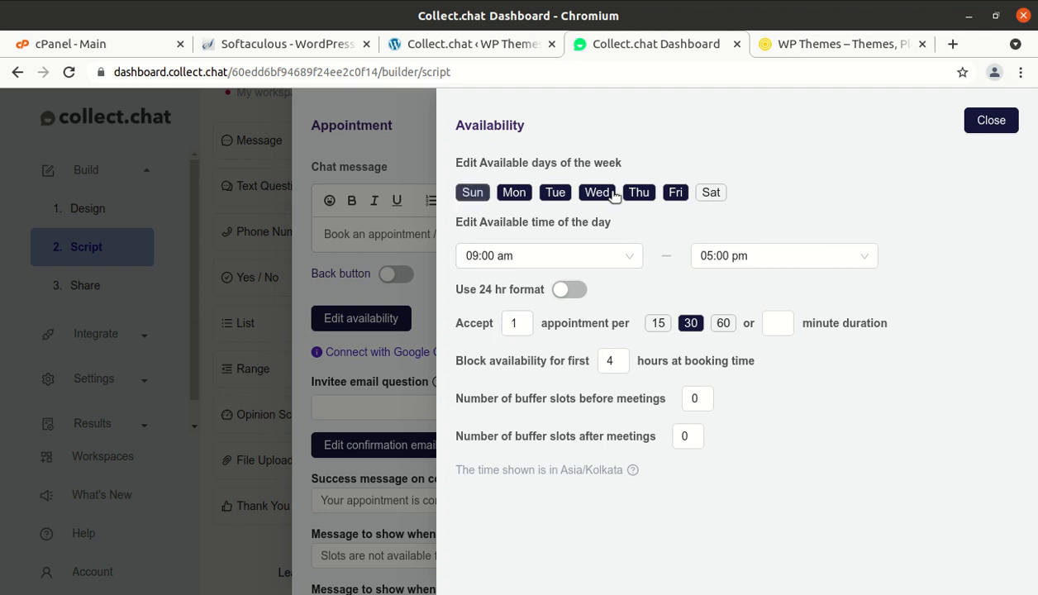
left_click(475, 197)
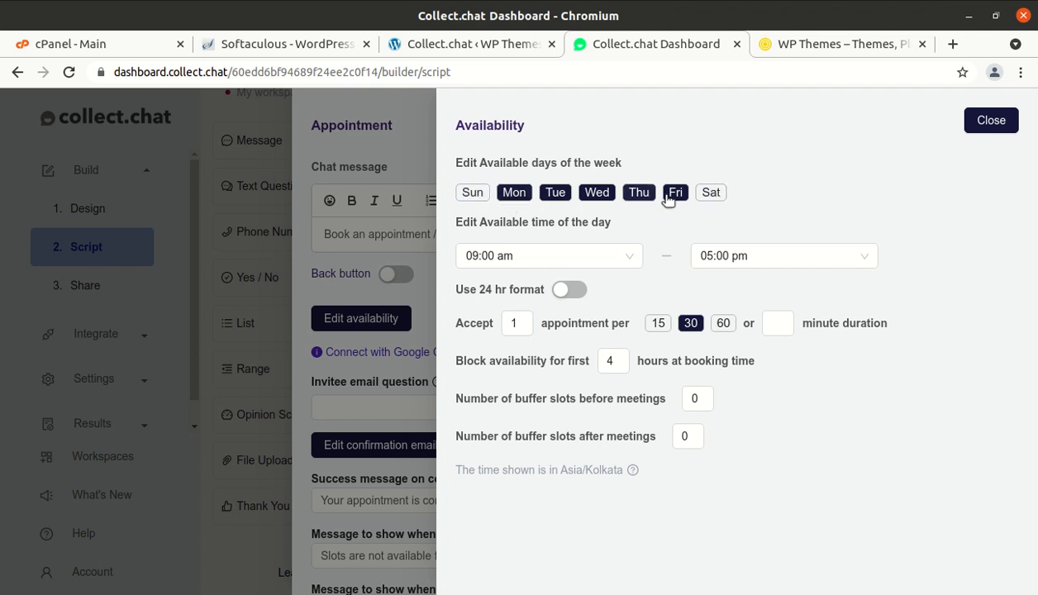
left_click(713, 192)
left_click(605, 263)
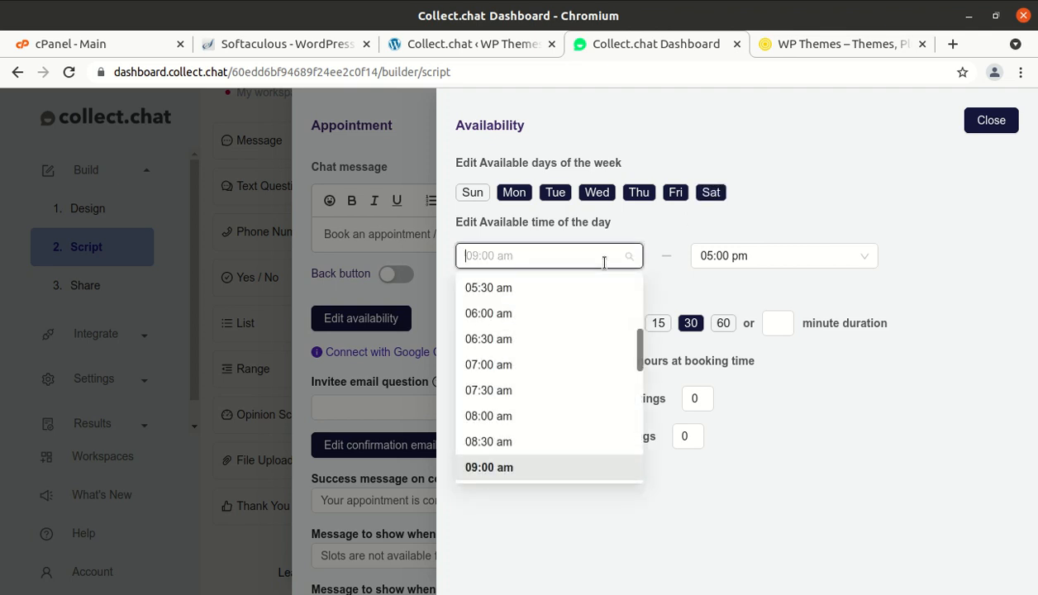
scroll(518, 428, "down", 3)
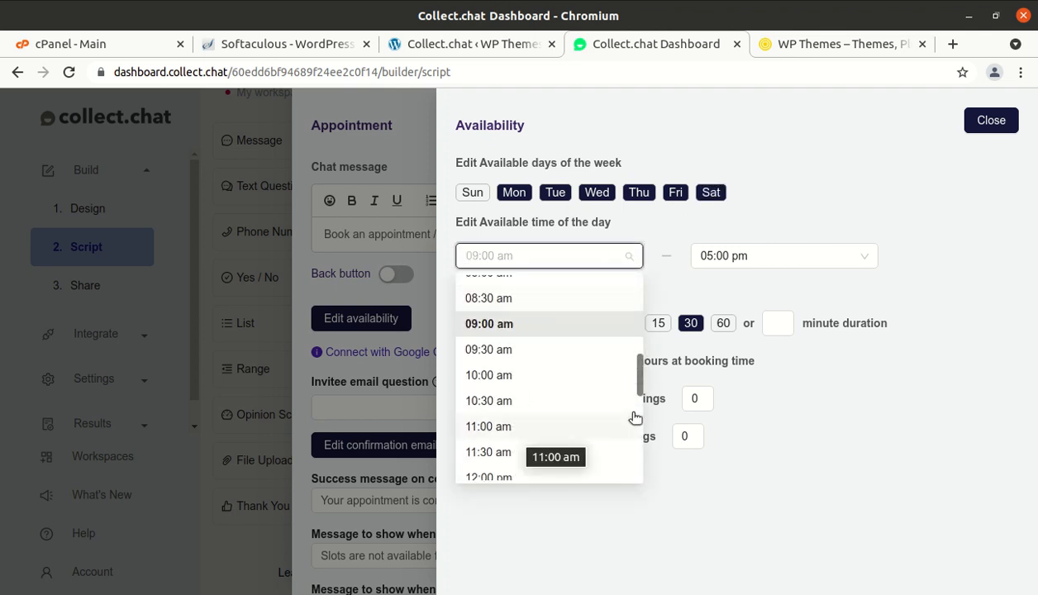
left_click(814, 444)
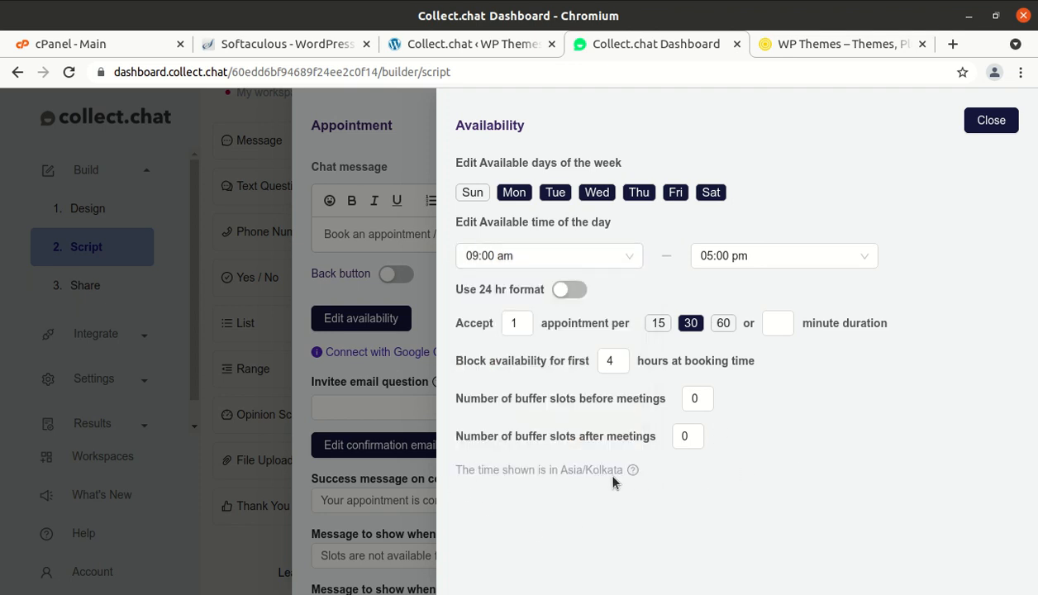
left_click_drag(624, 470, 455, 473)
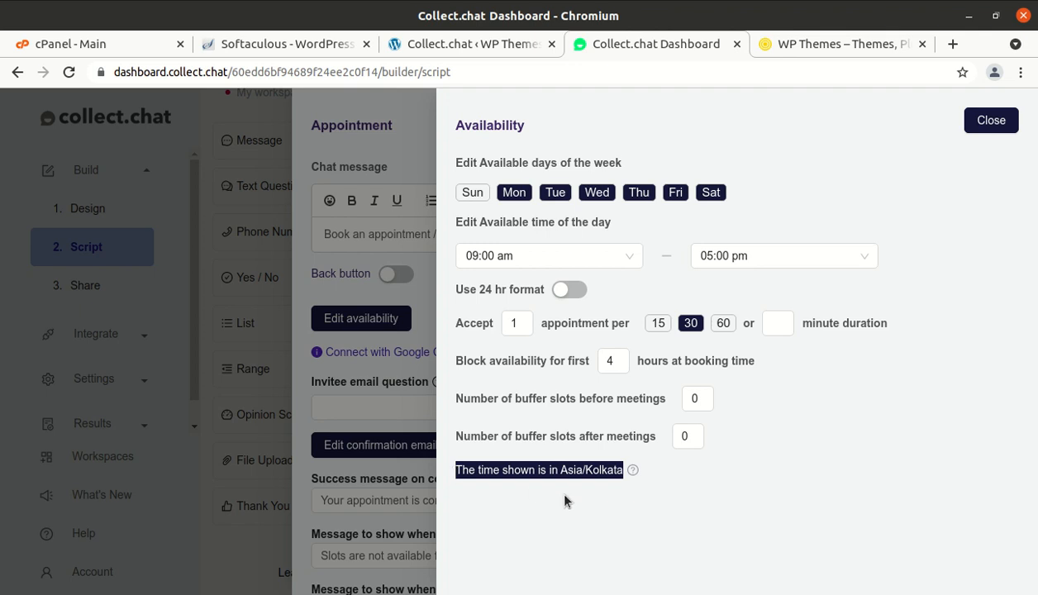
left_click(672, 494)
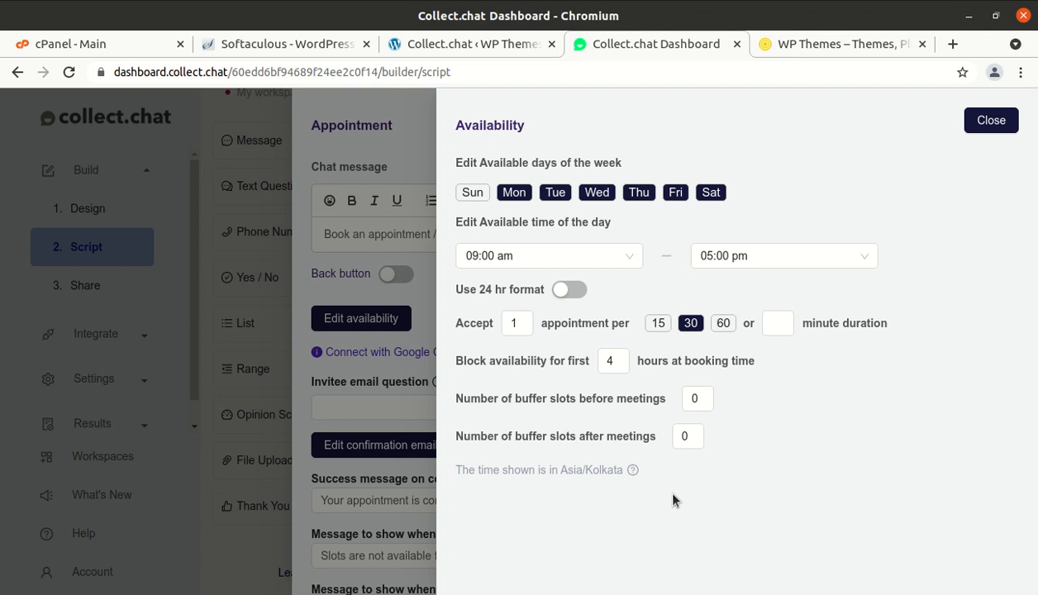
- Set the appointment start time to 10:00 am and close the appointment settings
left_click(621, 257)
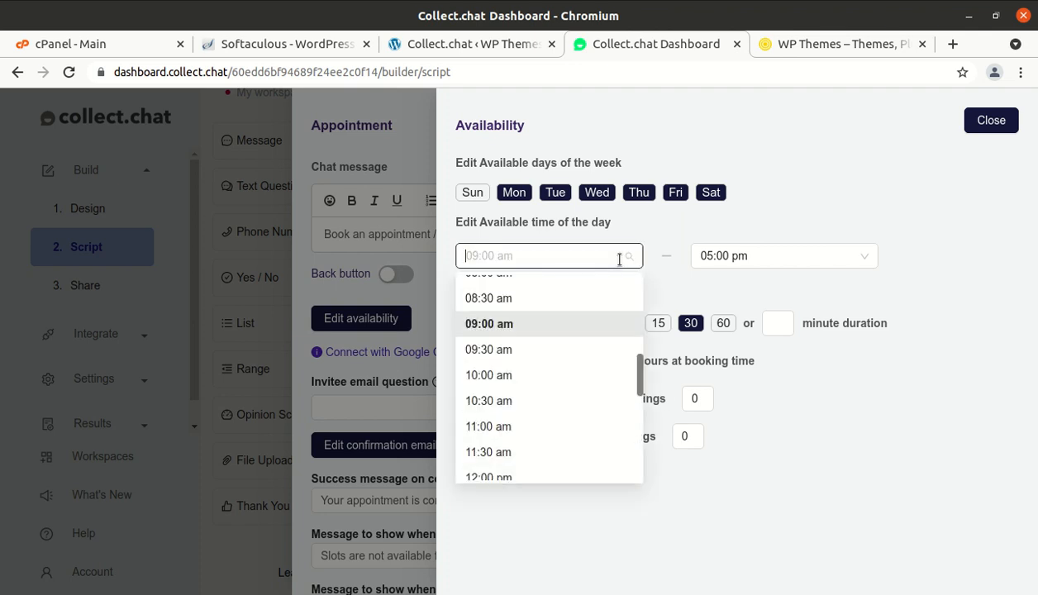
left_click(548, 376)
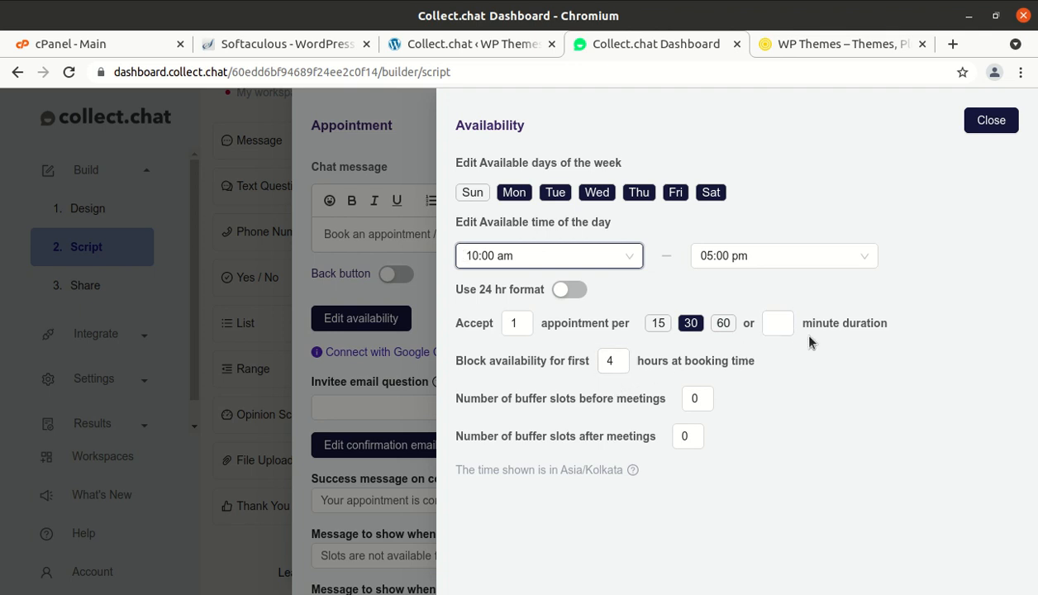
left_click(782, 325)
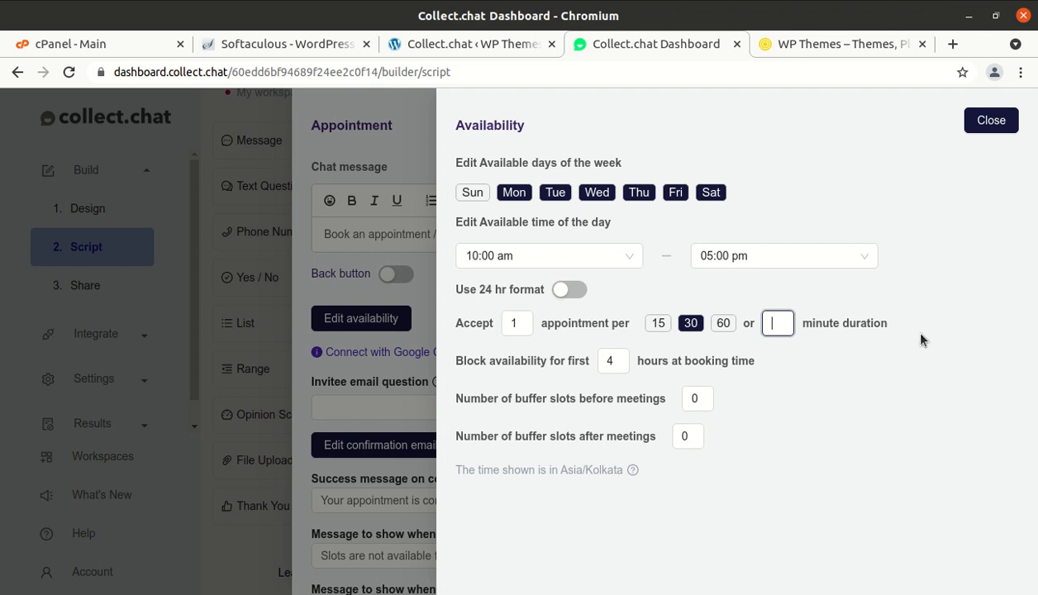
left_click(990, 120)
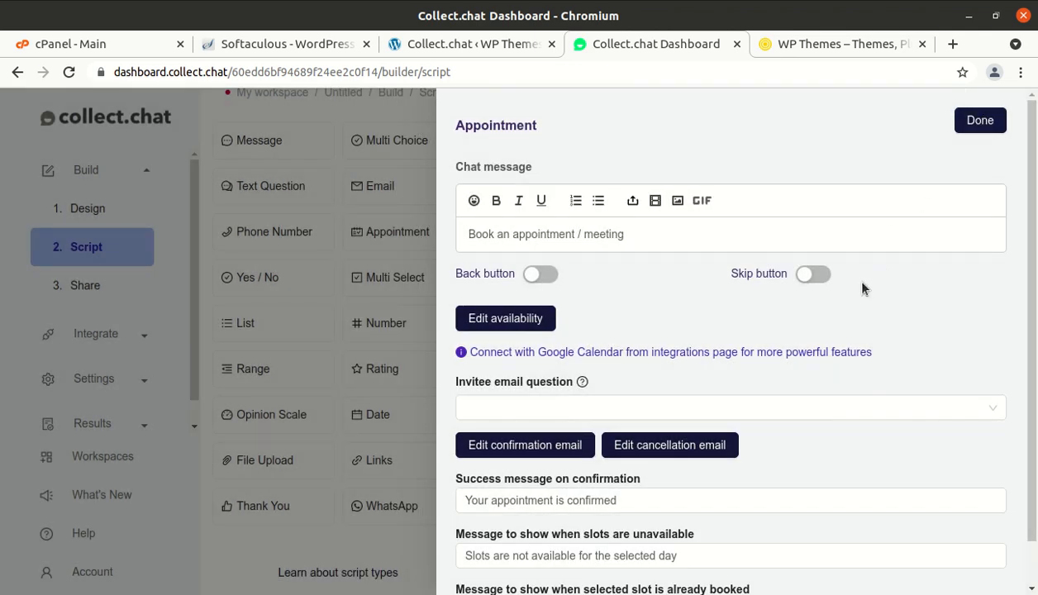
left_click(987, 121)
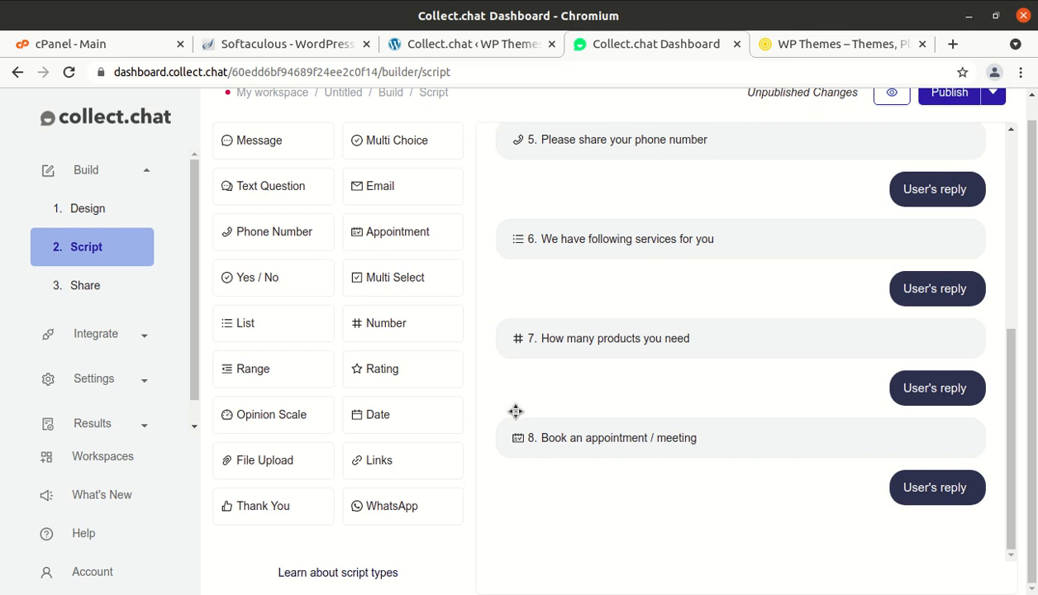
- Add a WhatsApp message step 9 and enter its WhatsApp contact number
left_click(391, 514)
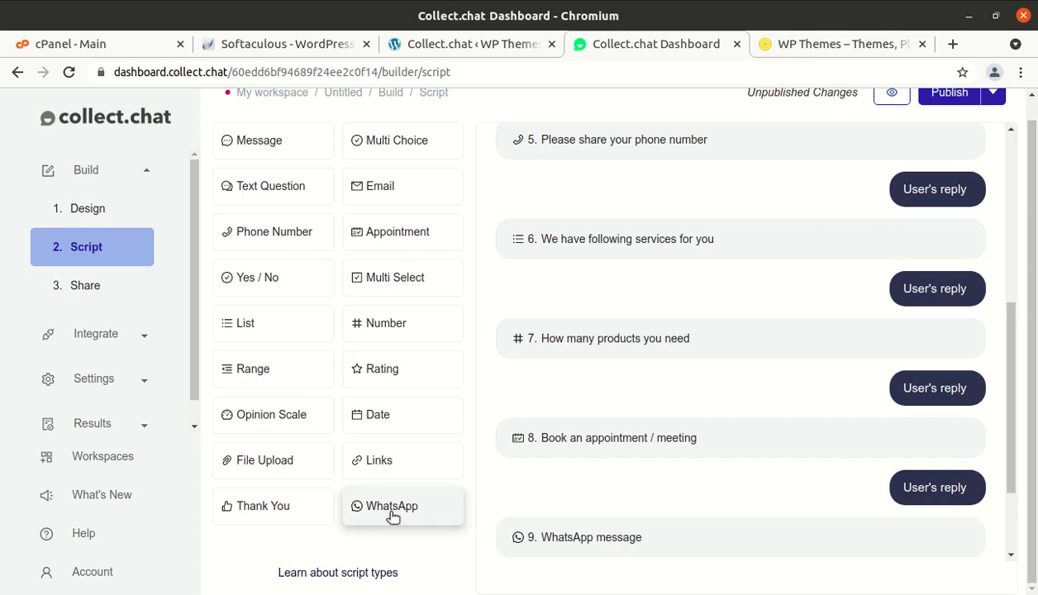
left_click(678, 551)
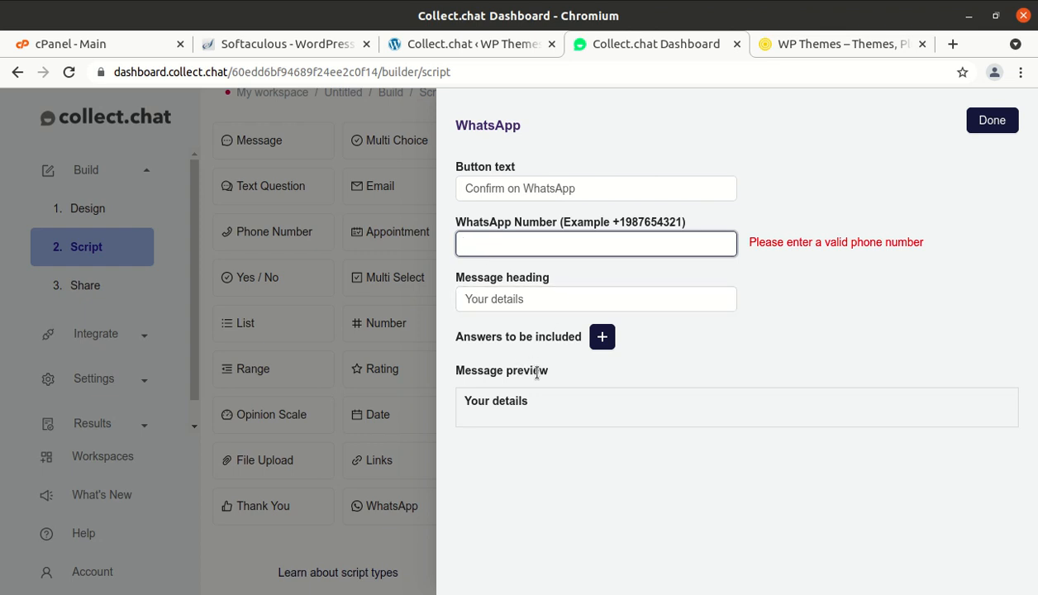
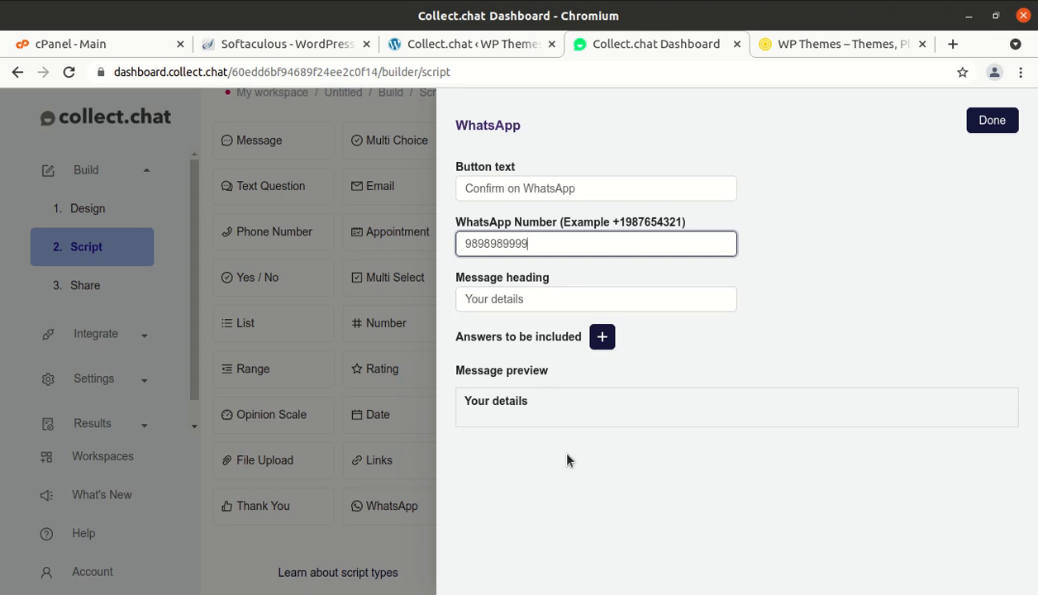
left_click(500, 401)
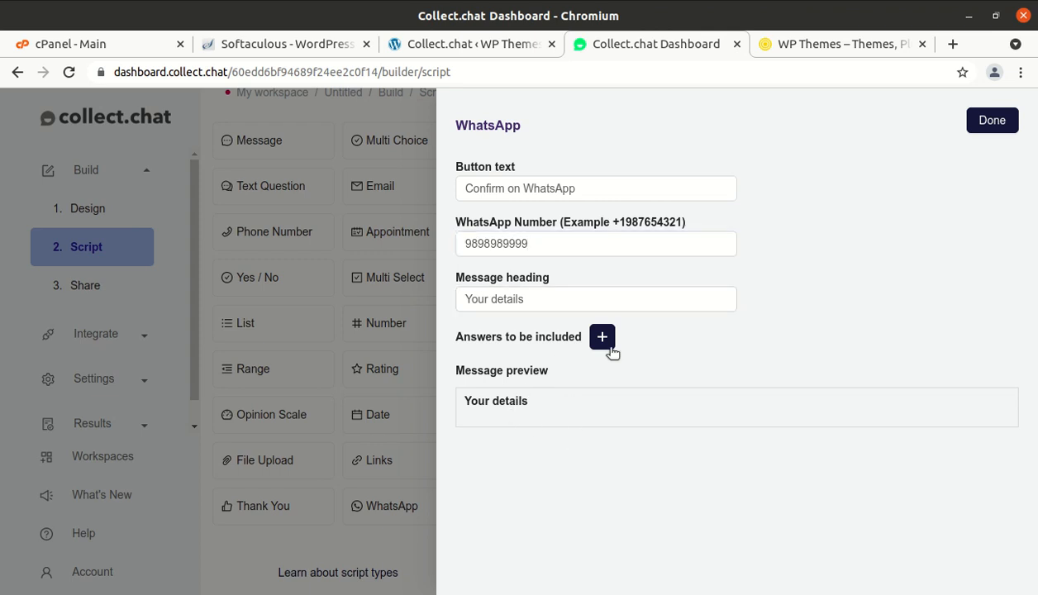
left_click(988, 121)
scroll(714, 352, "down", 3)
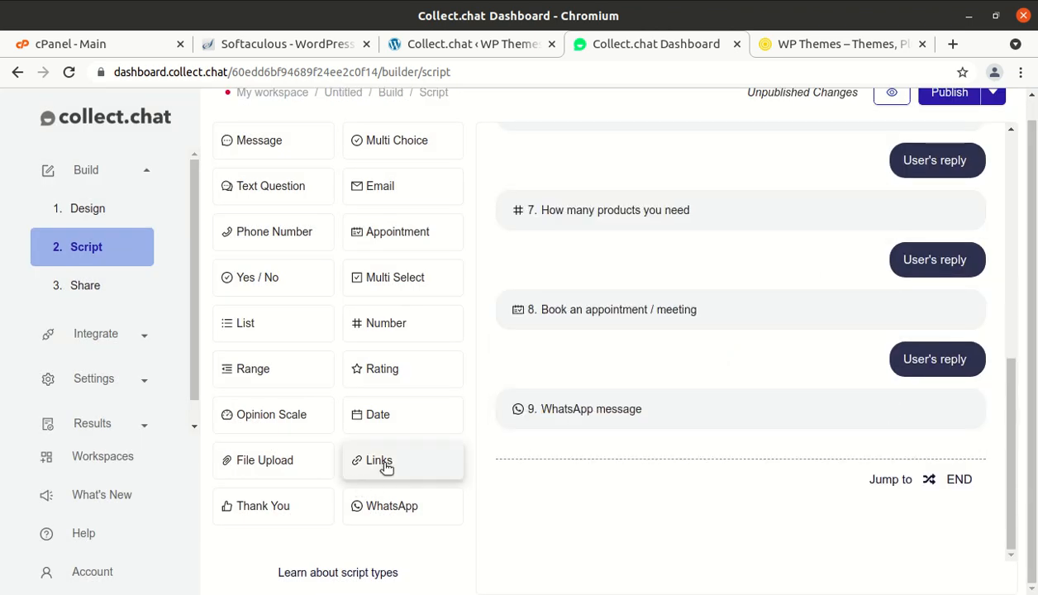
- Add a Thank You step and remove its thumbs-up GIF
left_click(267, 518)
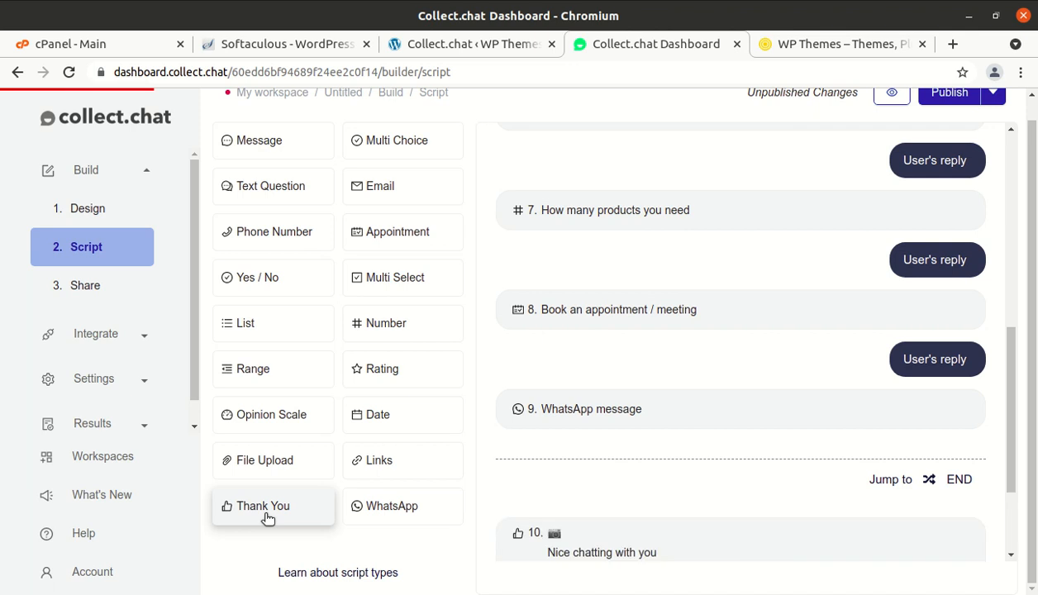
scroll(512, 540, "down", 3)
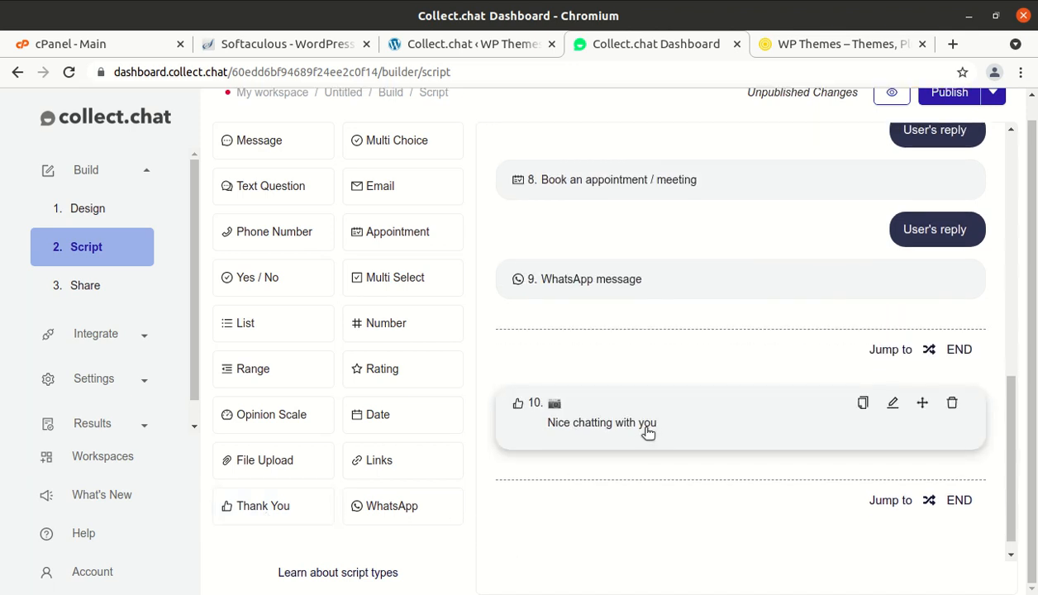
left_click(690, 428)
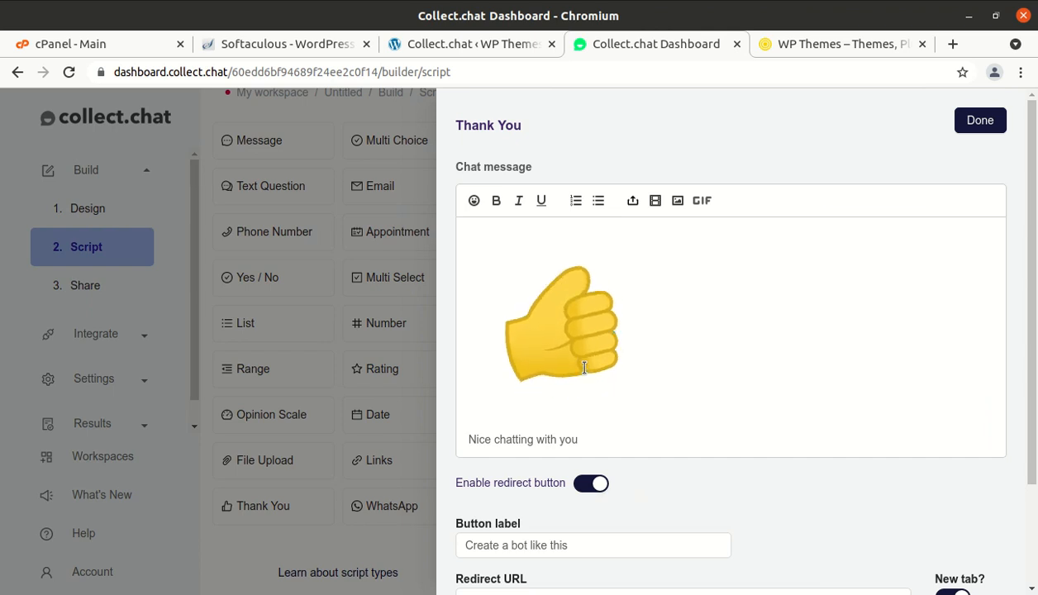
key("Delete")
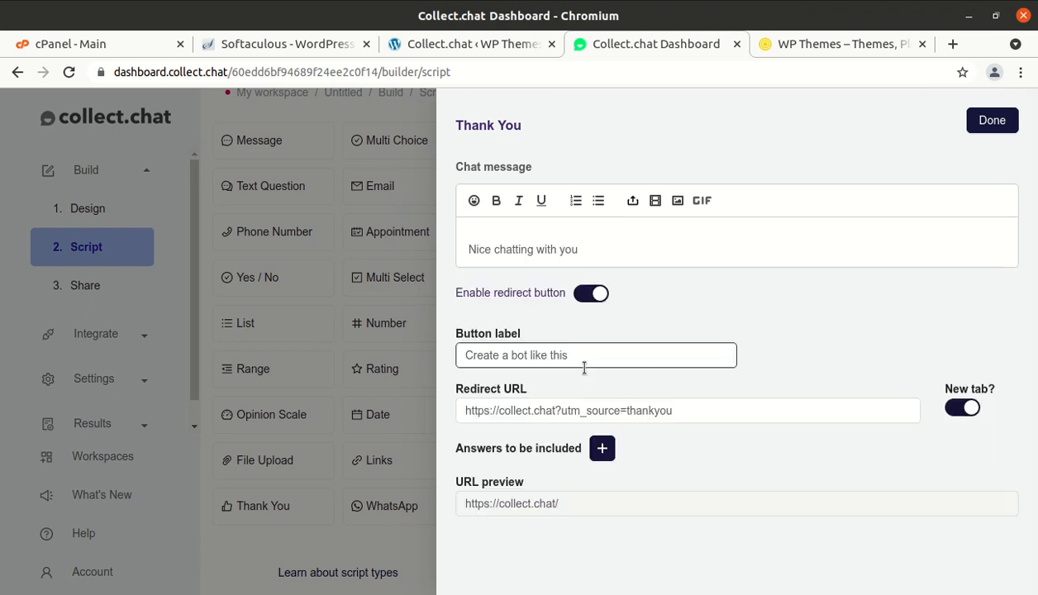
- Change the Thank You button label to 'Healthy Diets'
left_click(575, 357)
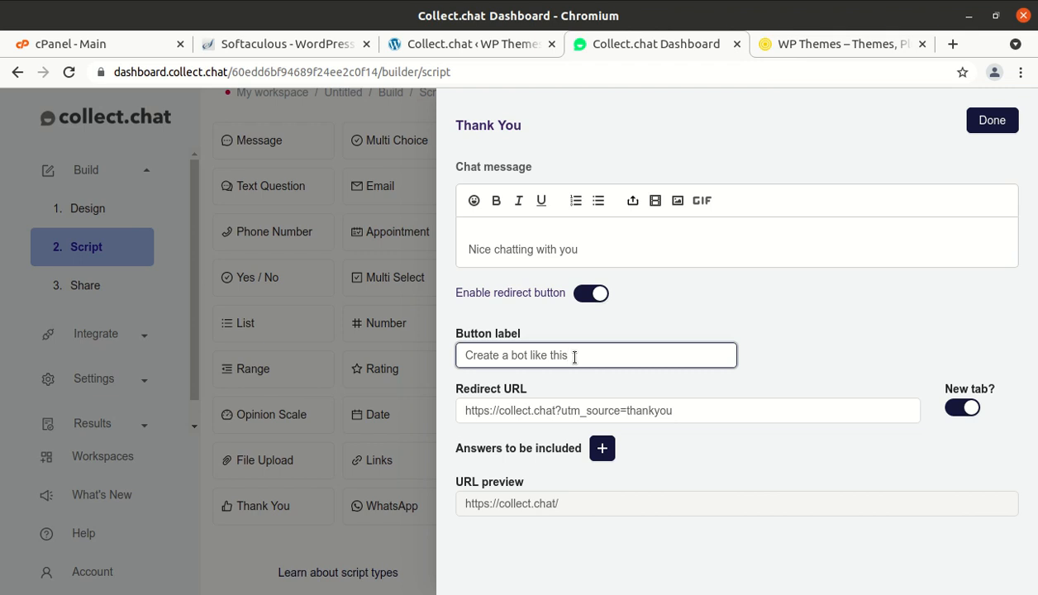
key("BackSpace")
key("BackSpace")
key("BackSpace")
key("BackSpace")
key("BackSpace")
key("BackSpace")
key("BackSpace")
key("BackSpace")
key("BackSpace")
key("BackSpace")
key("BackSpace")
key("BackSpace")
key("BackSpace")
key("BackSpace")
key("BackSpace")
key("BackSpace")
key("BackSpace")
key("BackSpace")
key("BackSpace")
key("BackSpace")
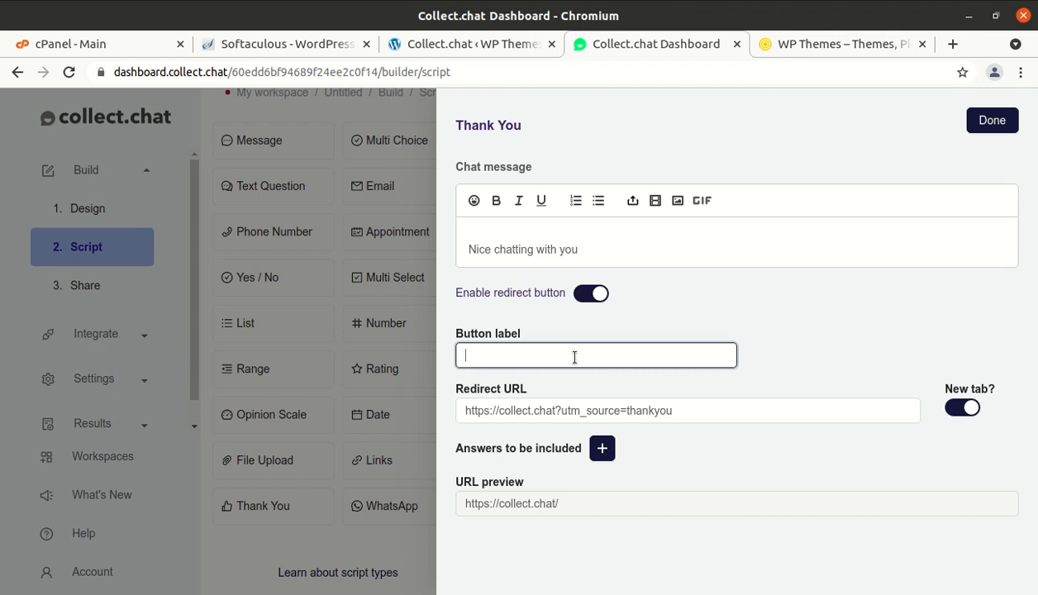
type("Healthy Diets")
left_click(697, 410)
key("BackSpace")
key("BackSpace")
key("BackSpace")
key("BackSpace")
key("BackSpace")
key("BackSpace")
key("BackSpace")
key("BackSpace")
key("BackSpace")
key("BackSpace")
key("BackSpace")
key("BackSpace")
key("BackSpace")
key("BackSpace")
key("BackSpace")
key("BackSpace")
key("BackSpace")
key("BackSpace")
key("BackSpace")
key("BackSpace")
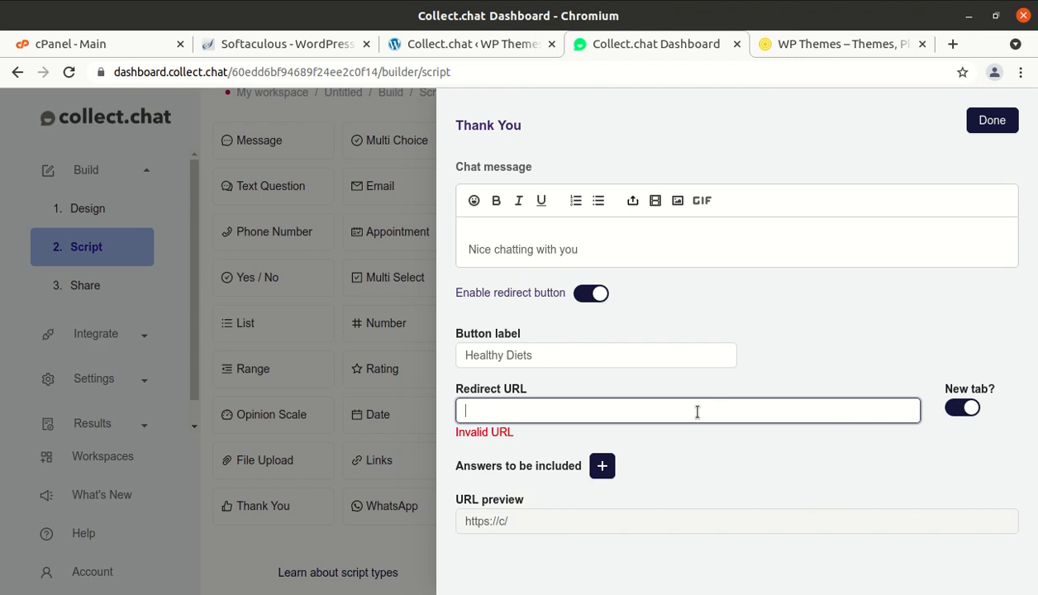
type("https://wp")
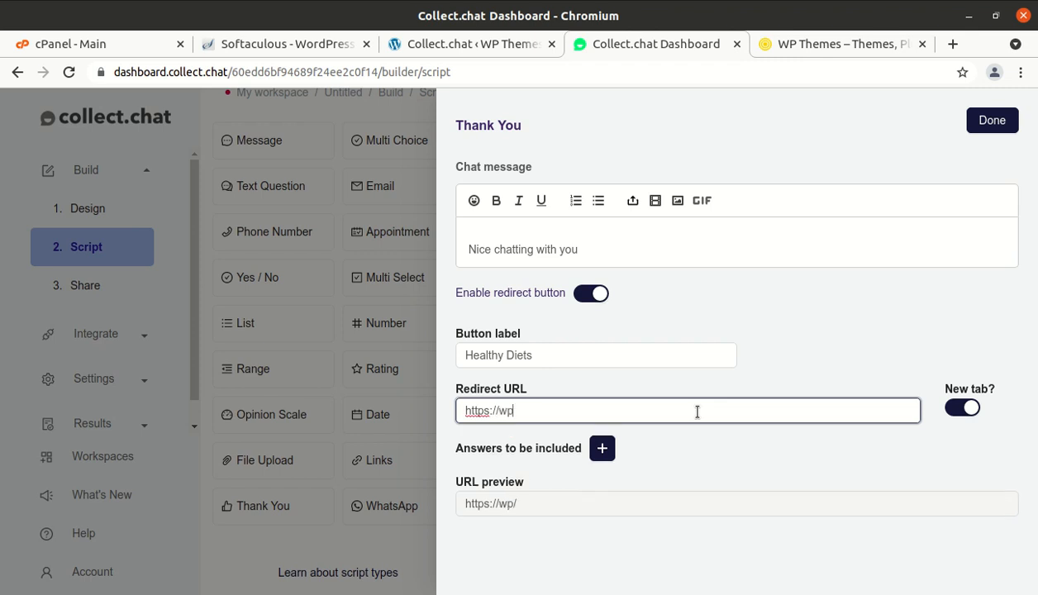
type("themes.co.in")
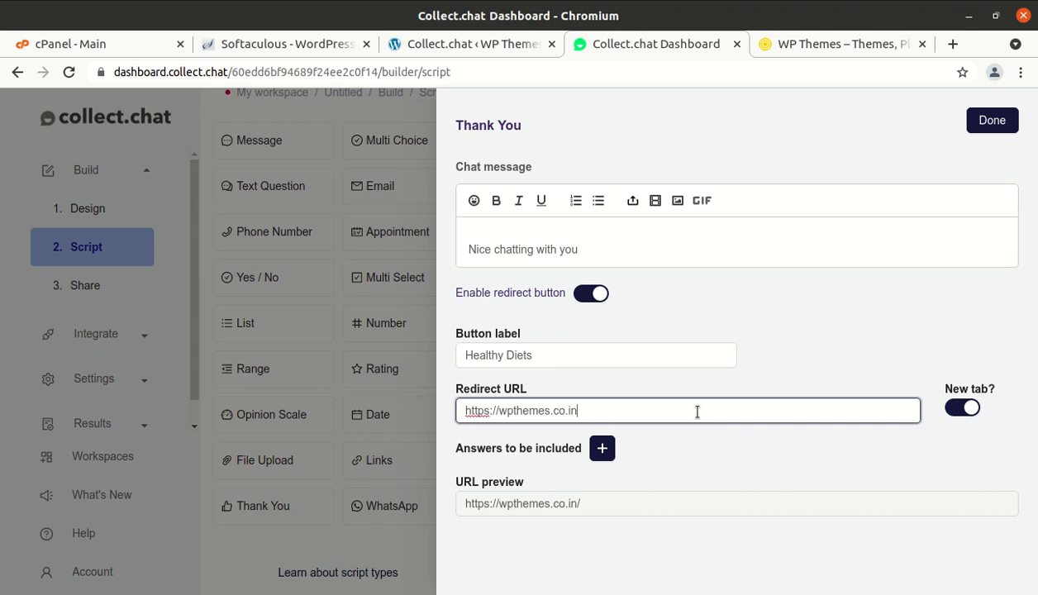
left_click(757, 453)
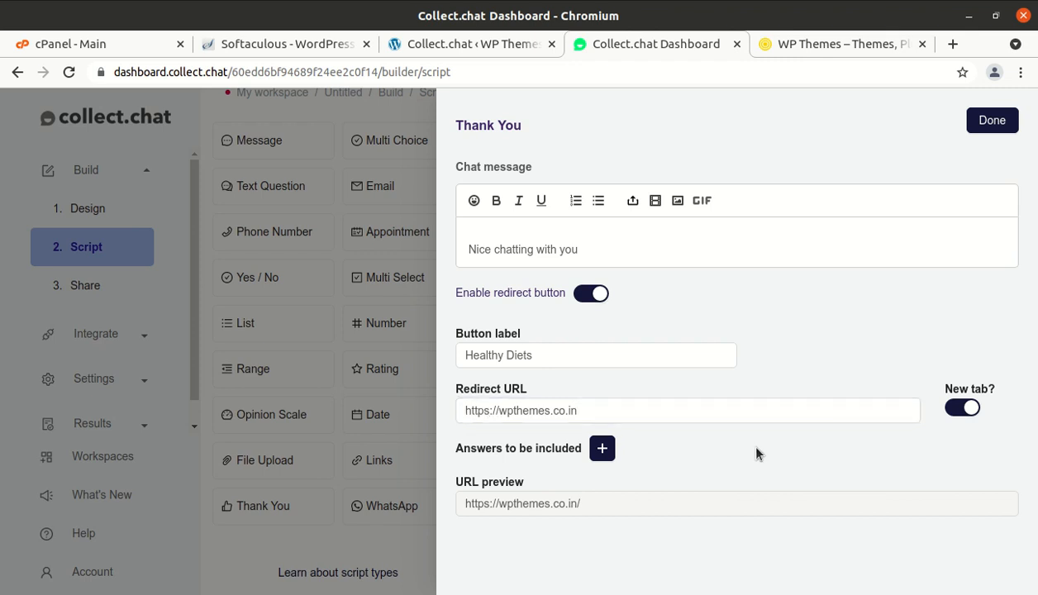
left_click(1005, 123)
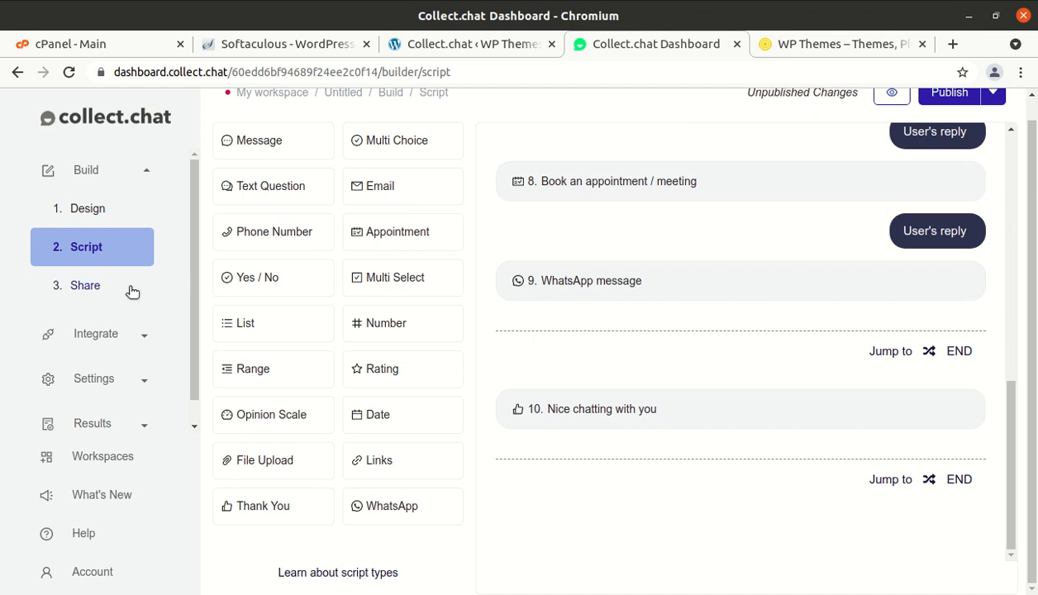
- Copy the For Widget code snippet from the Share page's WordPress instructions
left_click(92, 296)
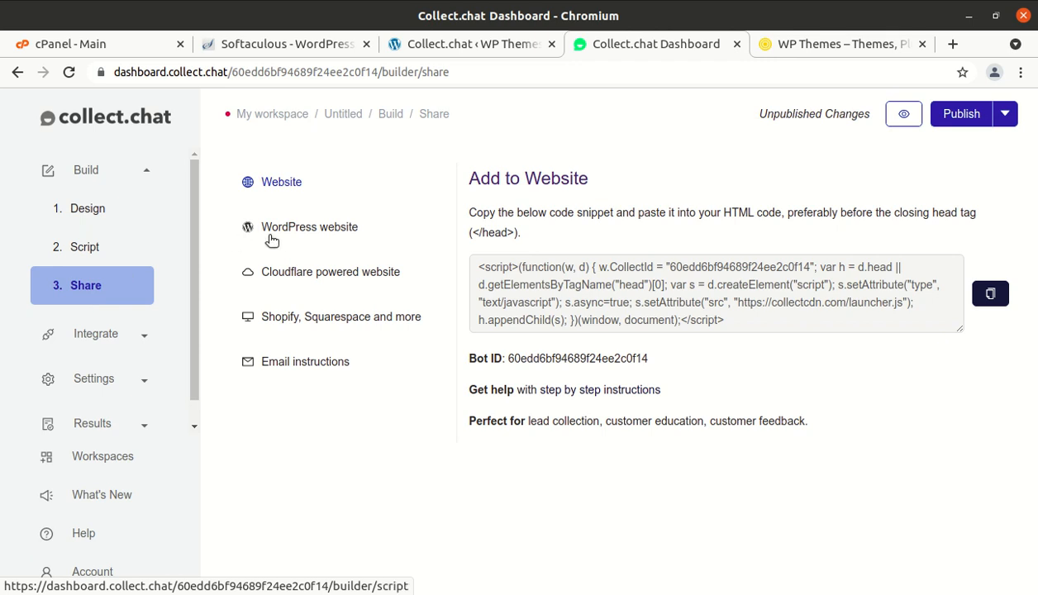
left_click(339, 237)
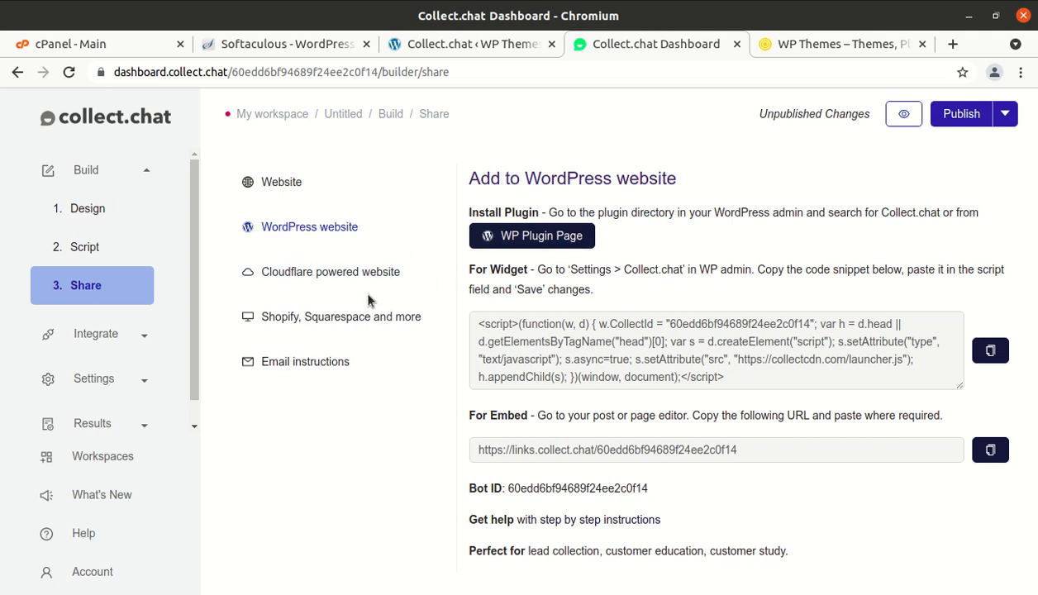
left_click(283, 189)
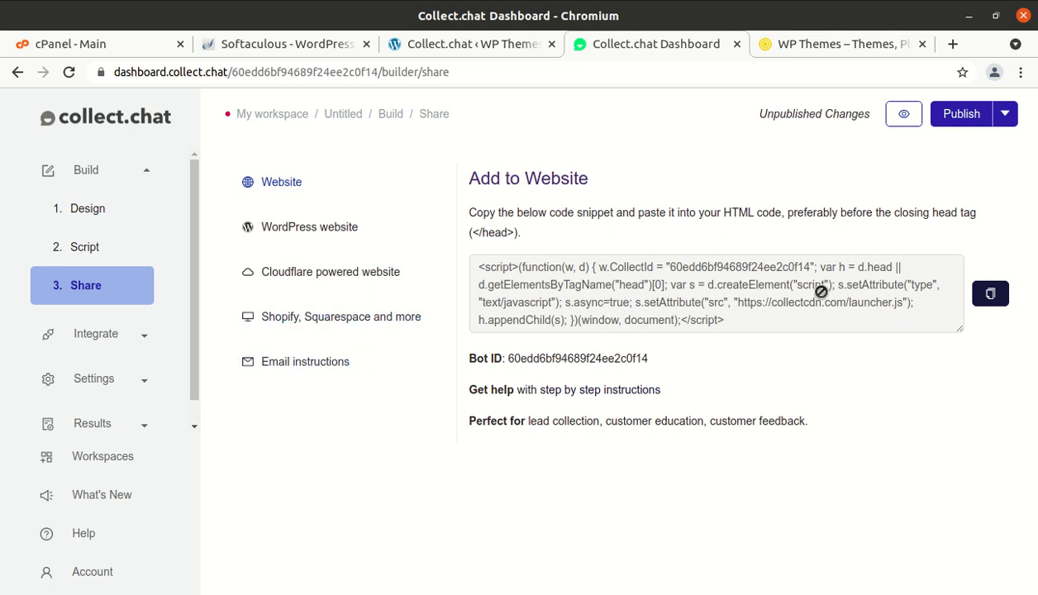
left_click(322, 238)
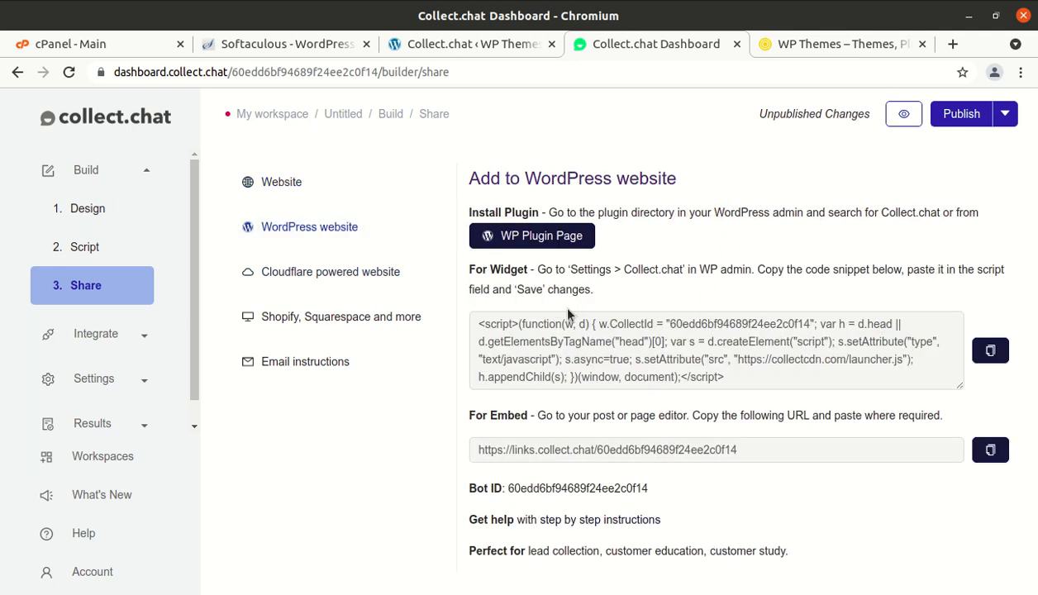
left_click(870, 380)
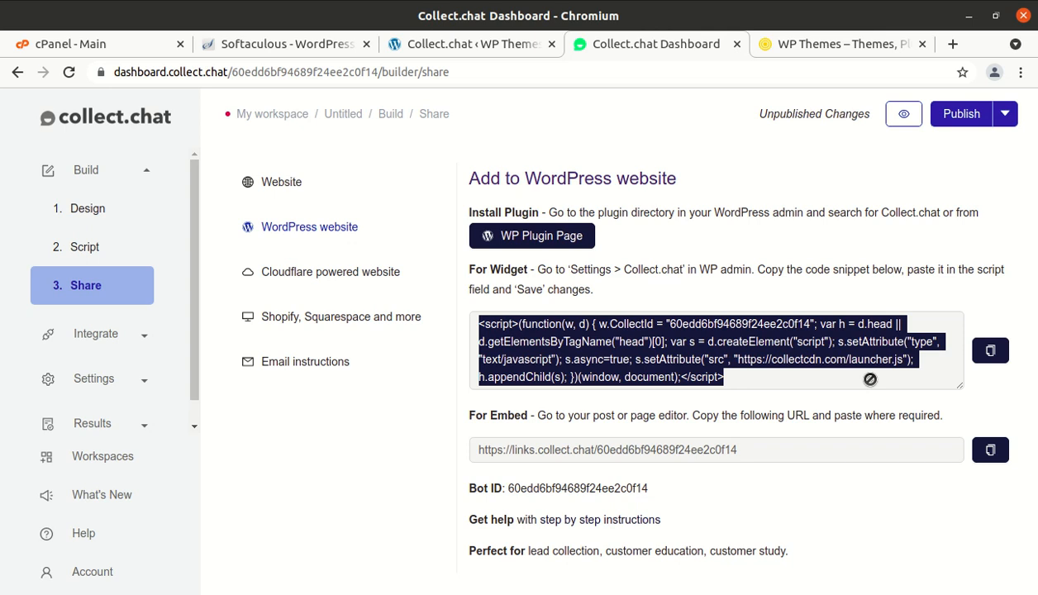
left_click(991, 353)
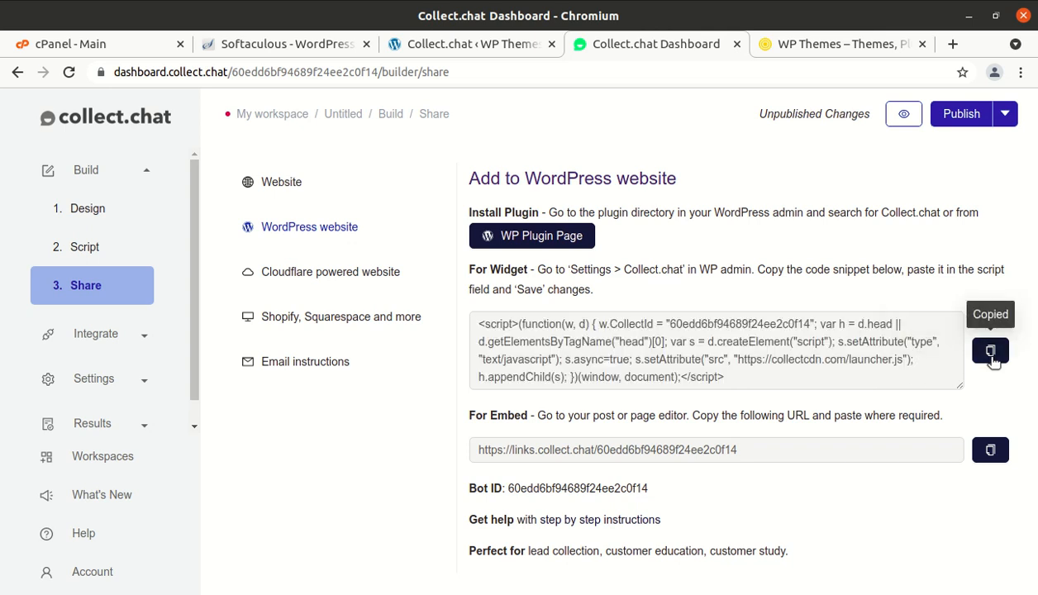
left_click(454, 48)
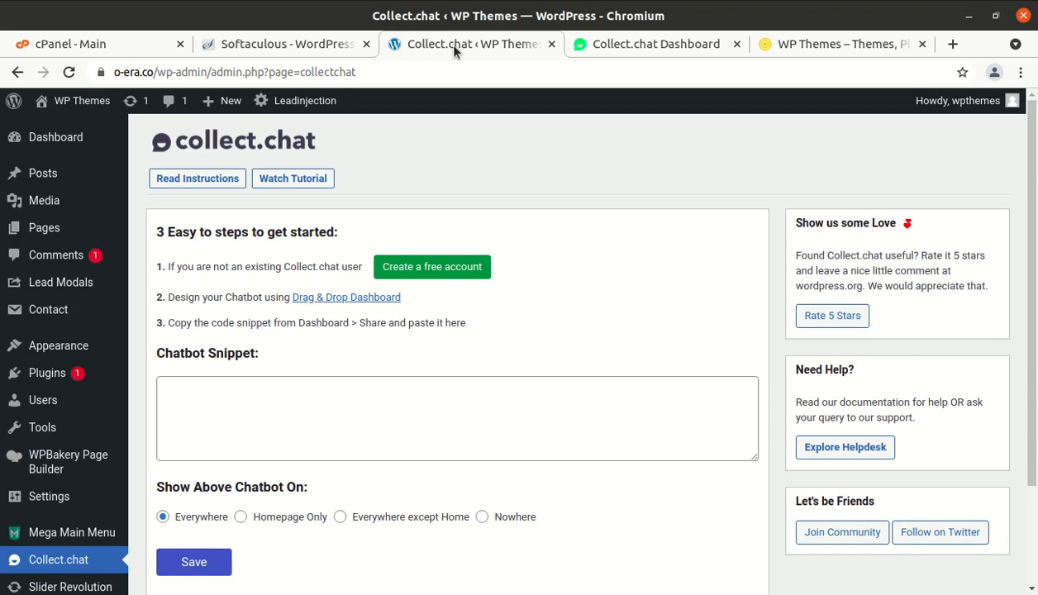
- Paste the widget snippet into WordPress's Chatbot Snippet box and save the settings
left_click(214, 399)
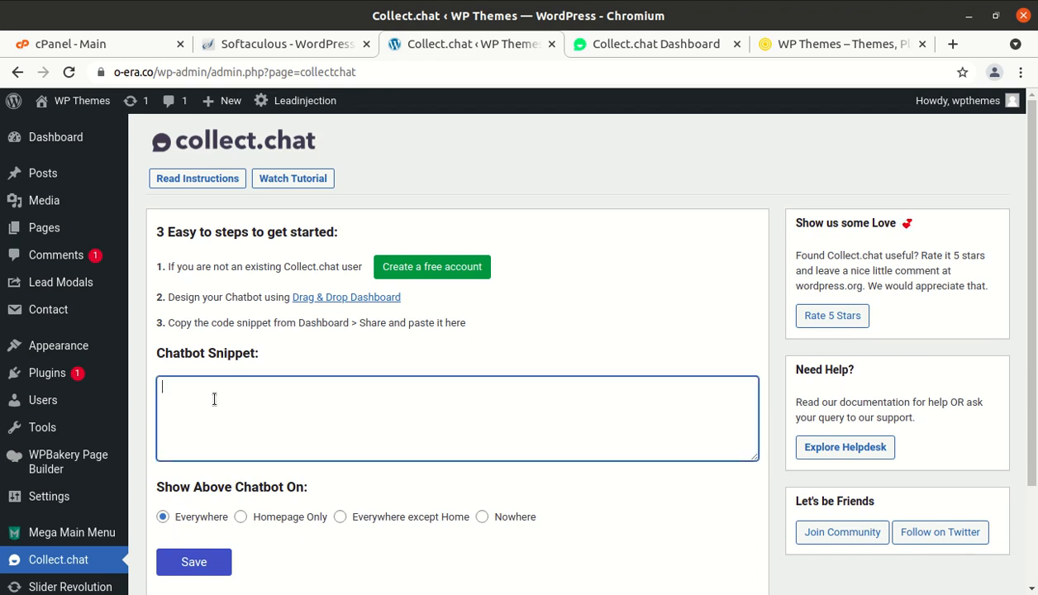
right_click(214, 399)
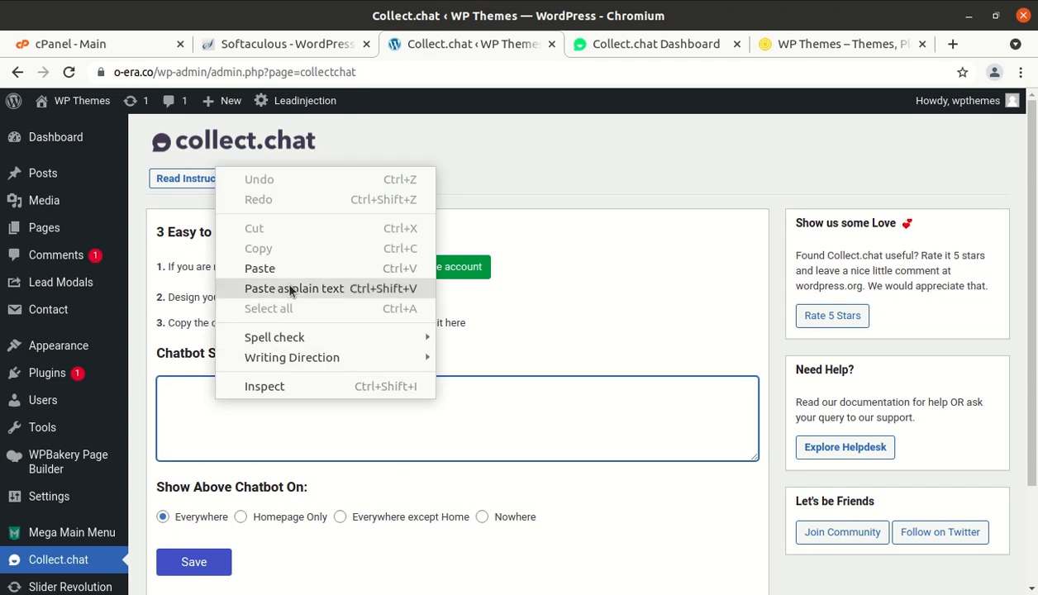
left_click(260, 269)
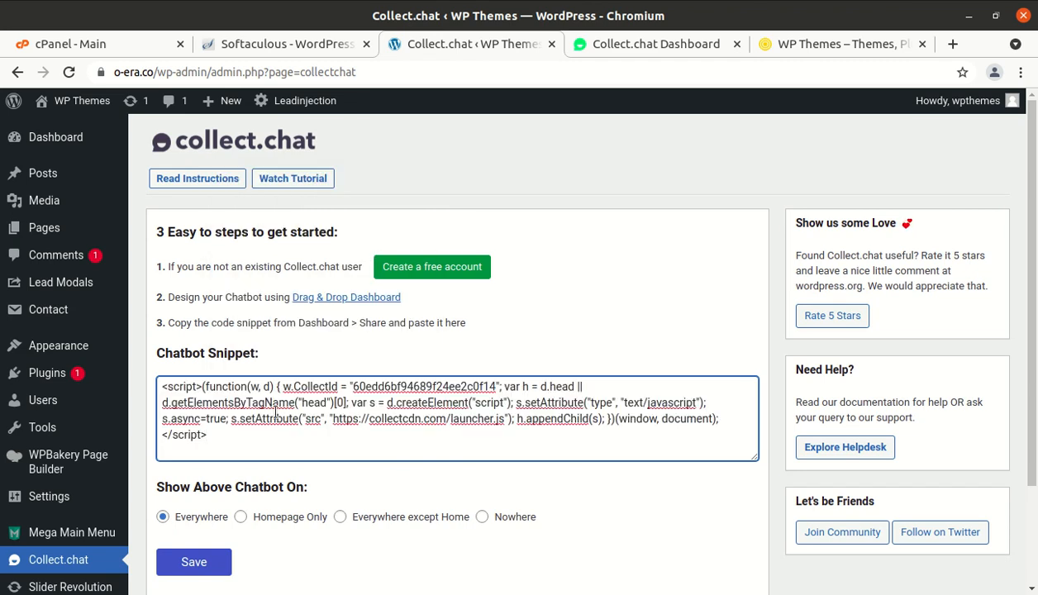
scroll(273, 414, "down", 2)
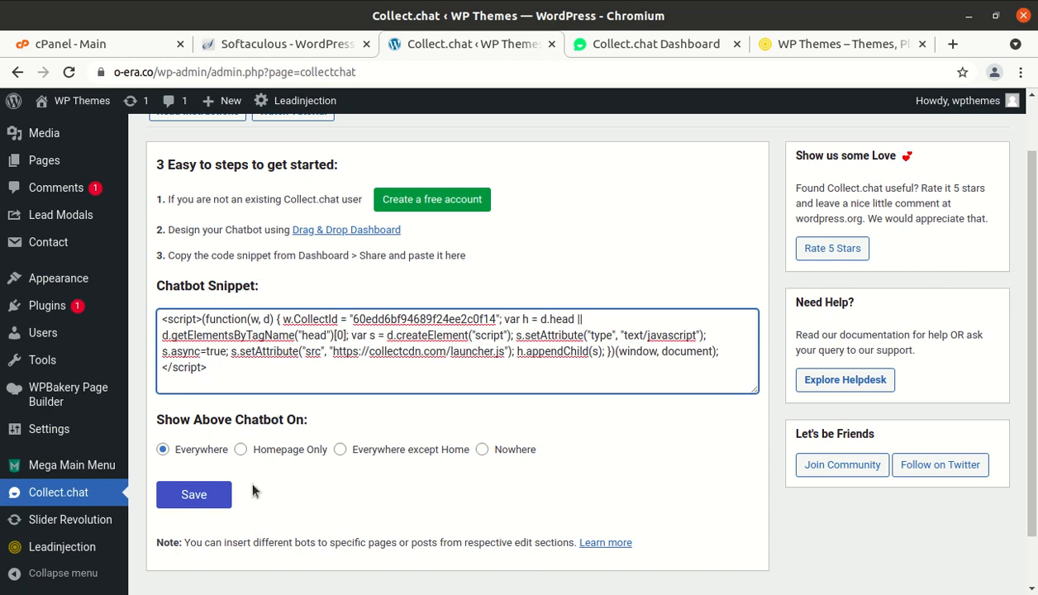
left_click(196, 504)
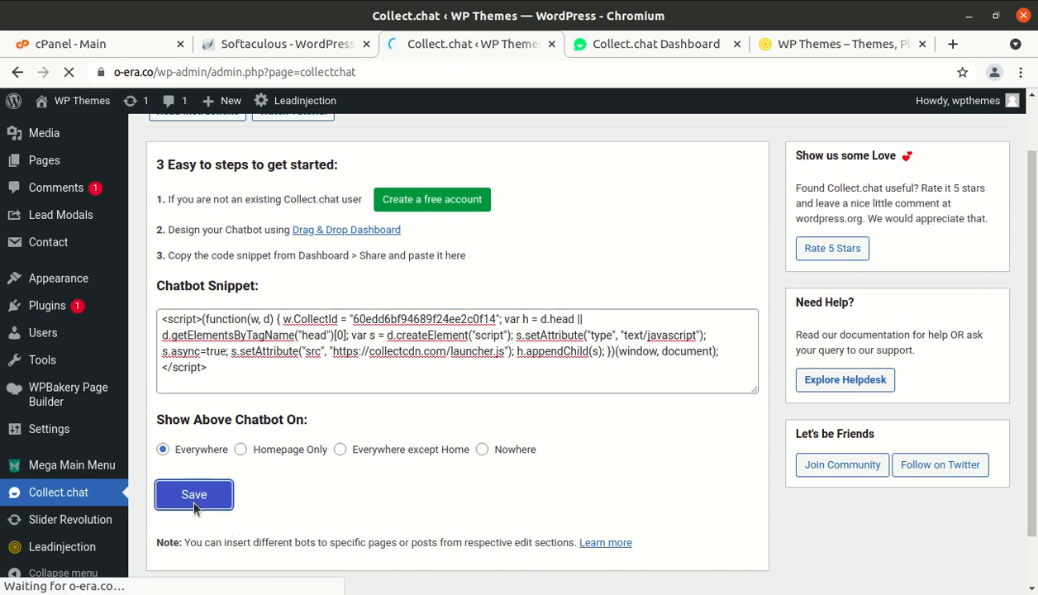
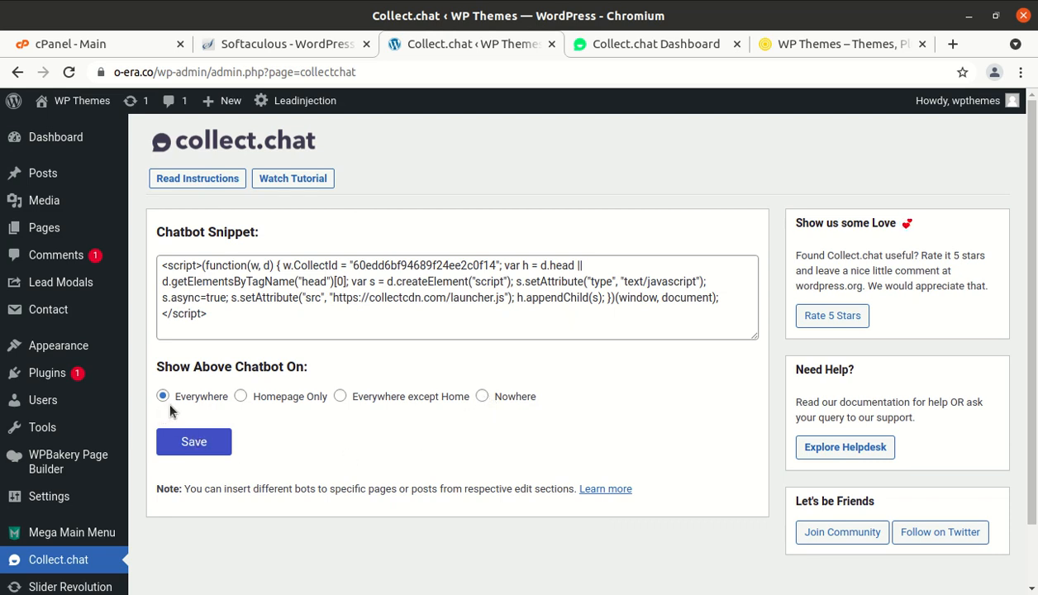
- Save the Collect.chat snippet with display set to Everywhere, and open the WP Themes site in a new tab
left_click(181, 445)
scroll(184, 443, "down", 2)
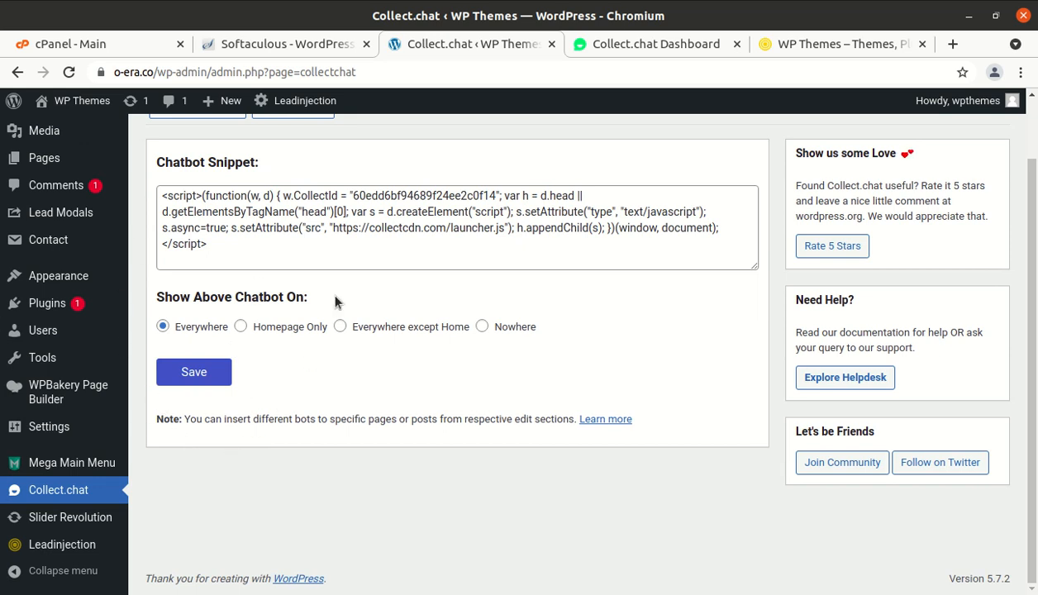
mouse_move(82, 106)
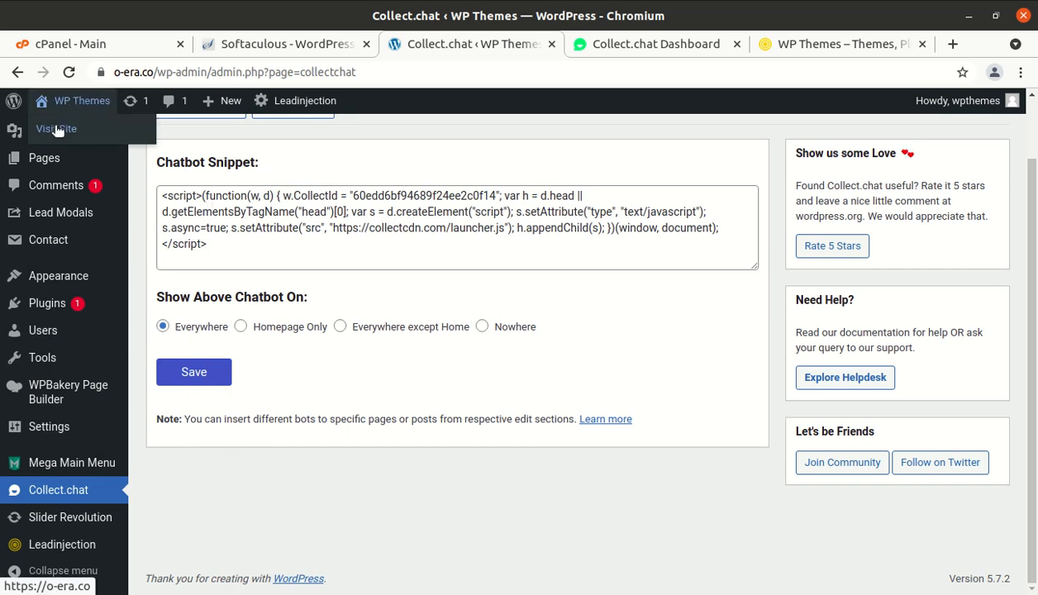
right_click(54, 135)
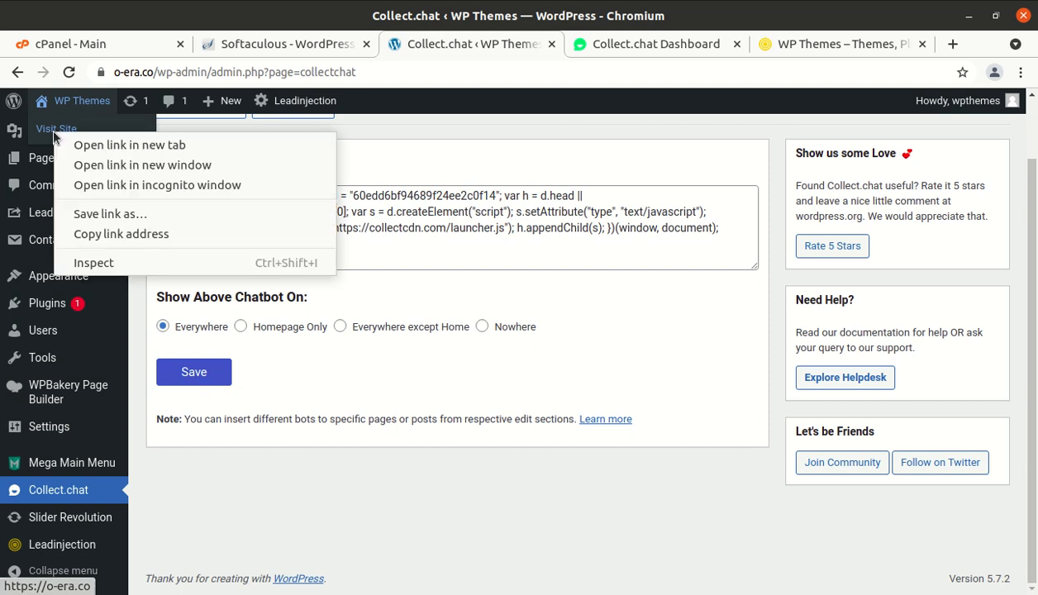
left_click(99, 144)
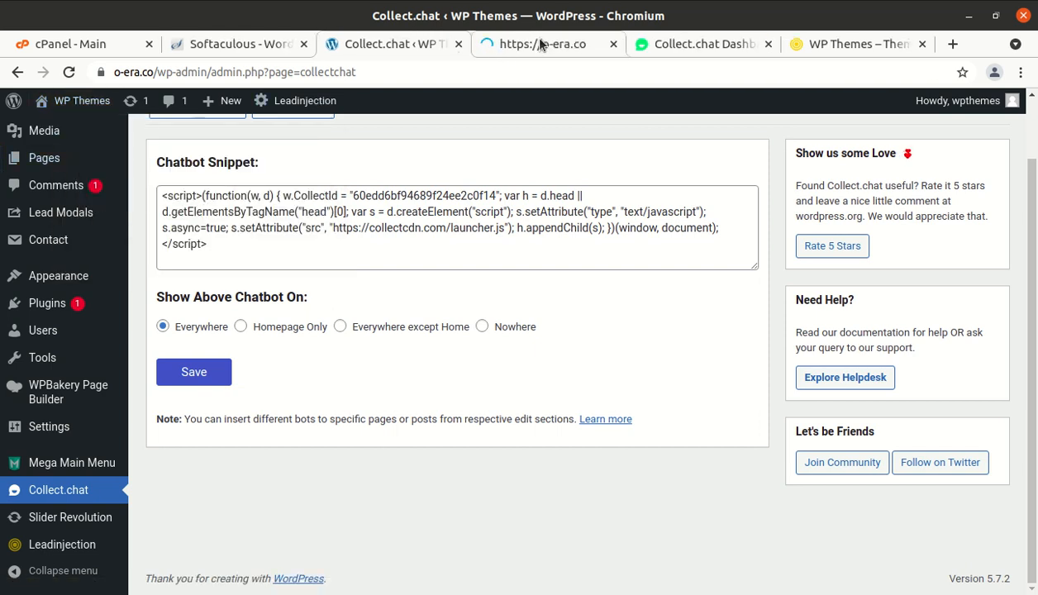
- Compare the plugin settings with the live homepage, where the widget asks 'What are you looking for?' with a Sample option
left_click(542, 44)
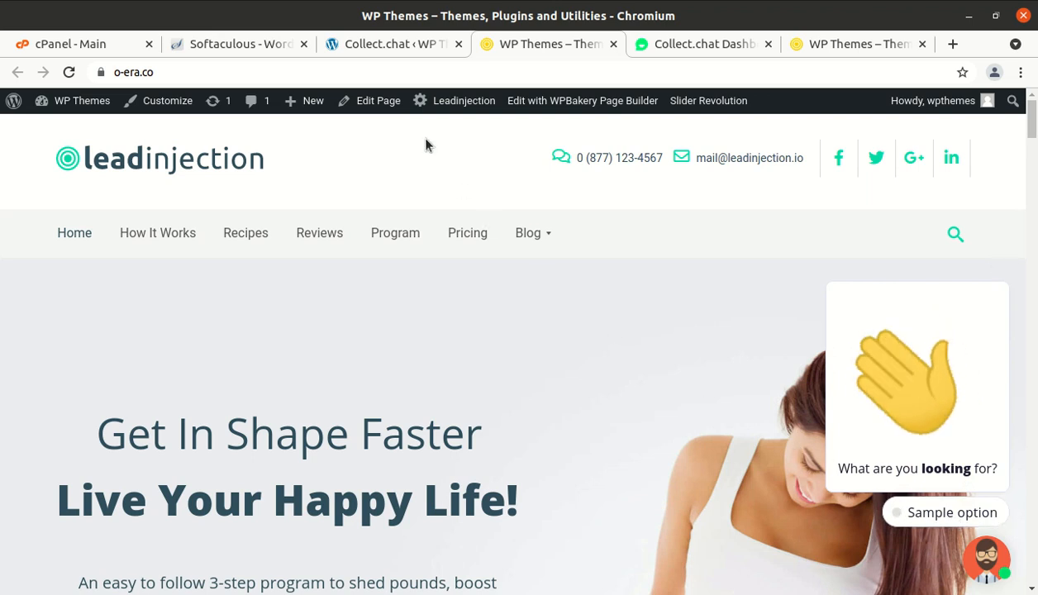
left_click(376, 44)
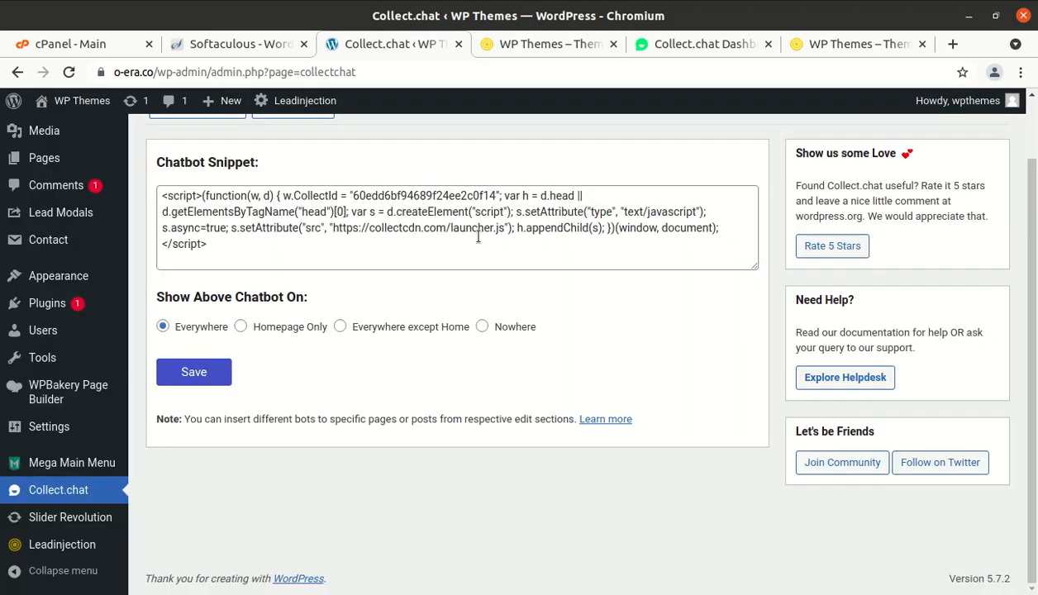
scroll(477, 234, "up", 2)
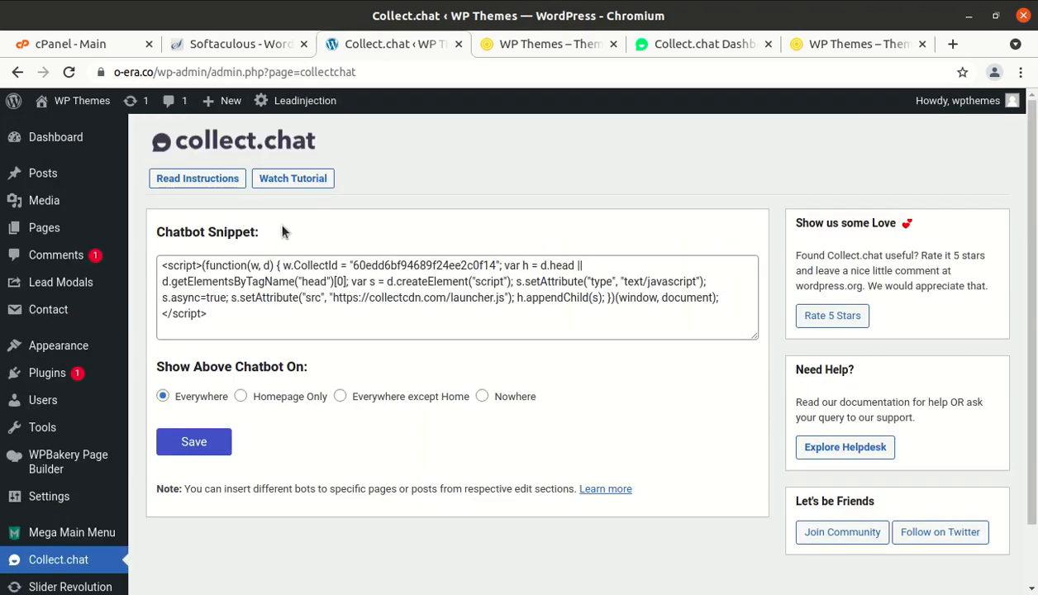
left_click(521, 48)
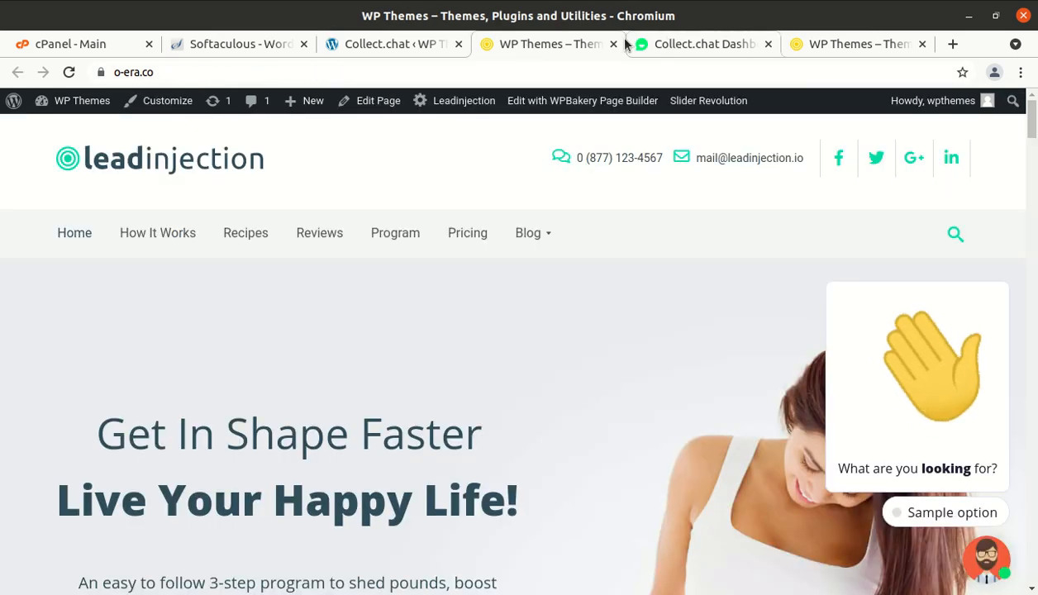
left_click(410, 47)
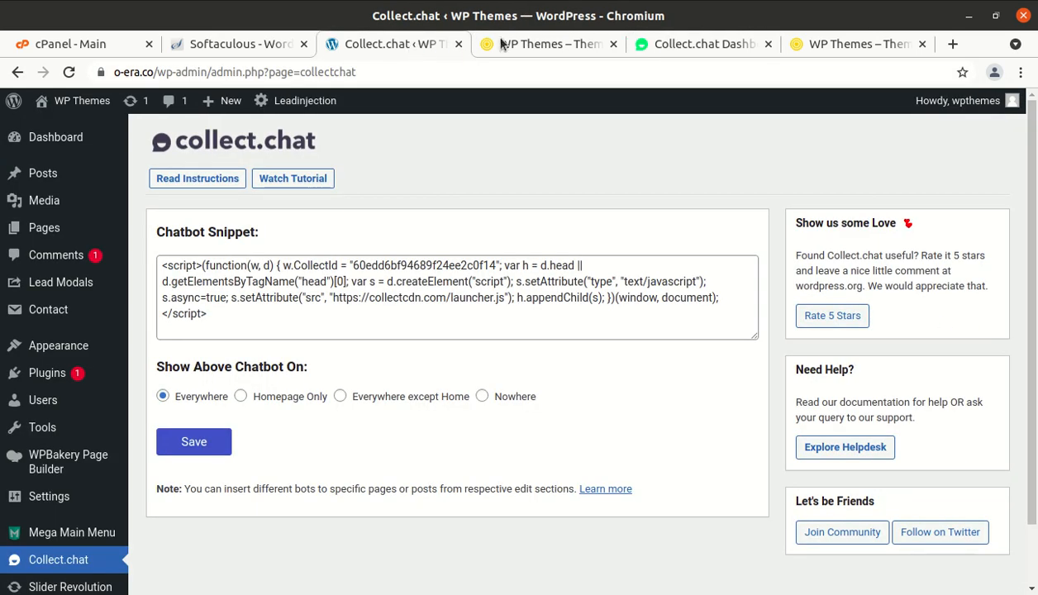
left_click(533, 43)
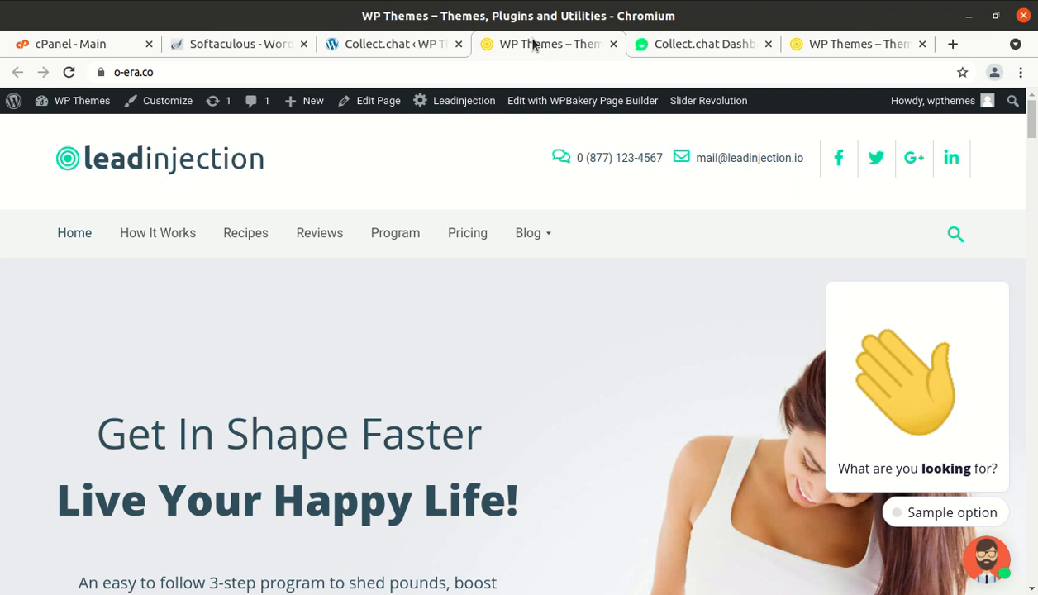
left_click(658, 40)
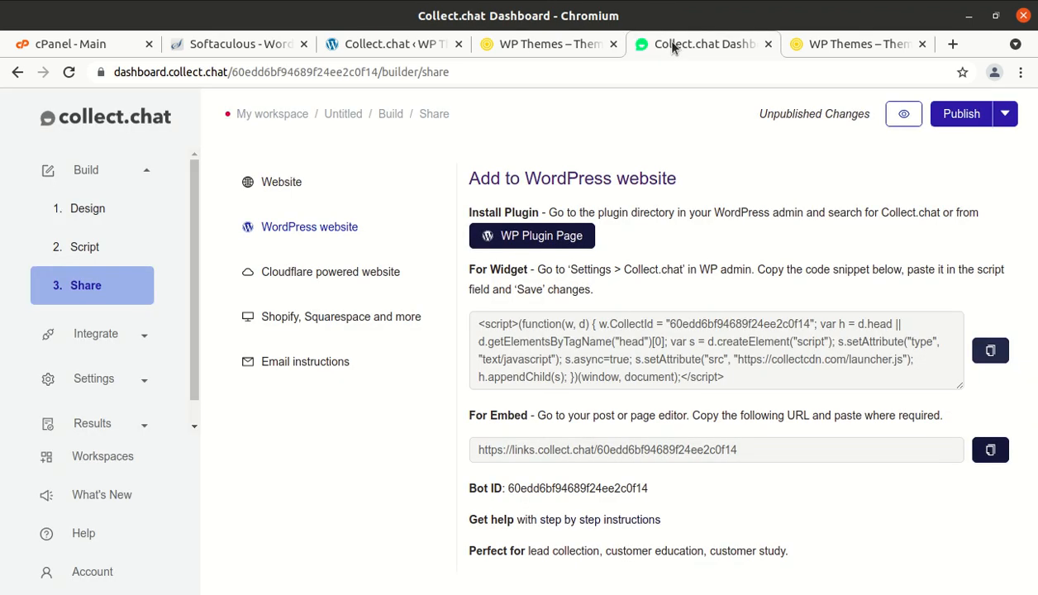
- Publish the diet chatbot's pending changes from the Script builder, then return to the WP Themes site tab
left_click(97, 250)
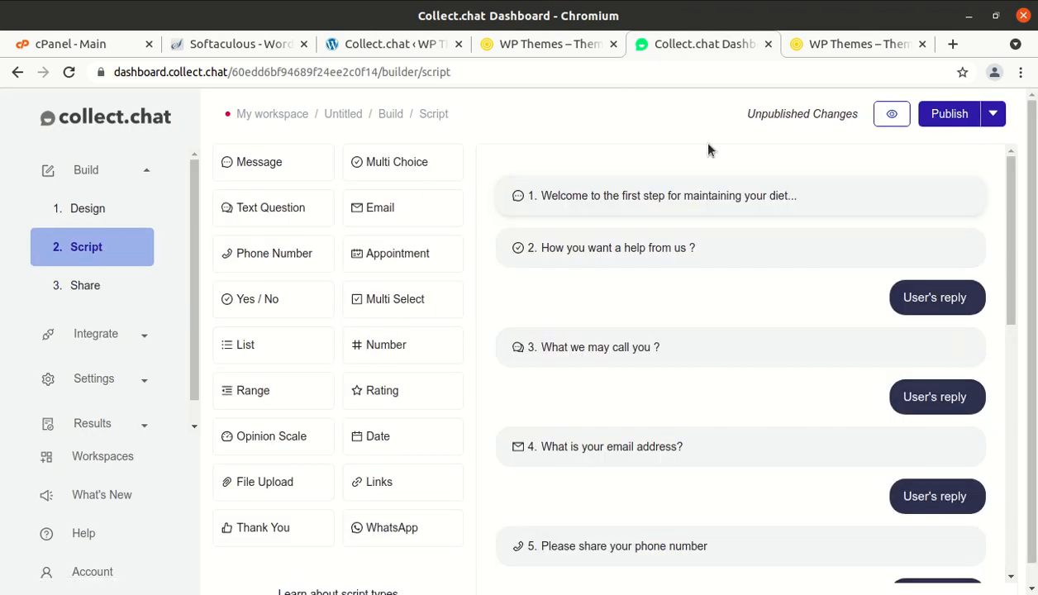
mouse_move(859, 123)
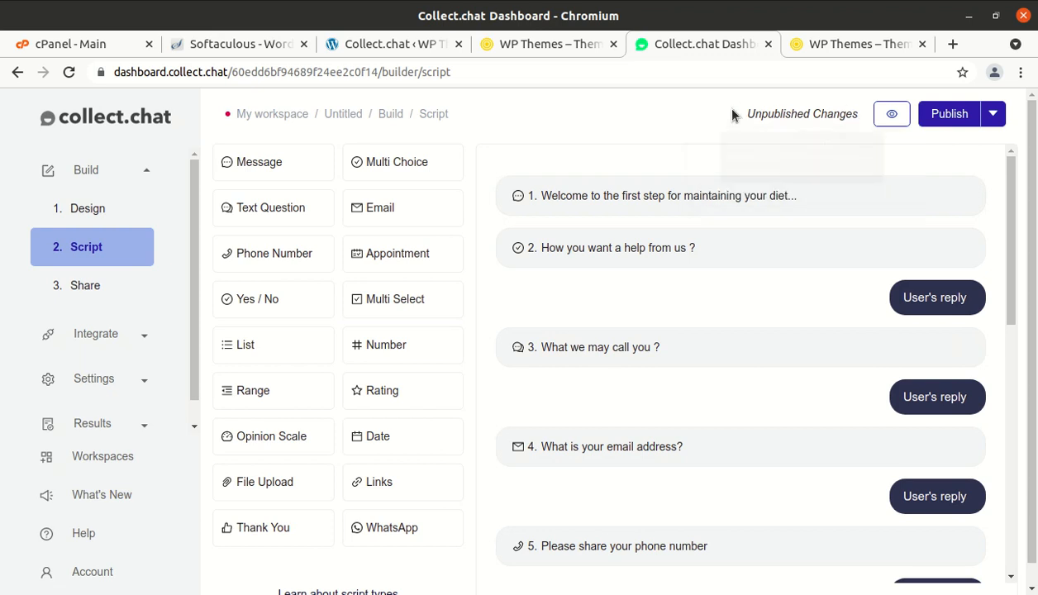
mouse_move(773, 115)
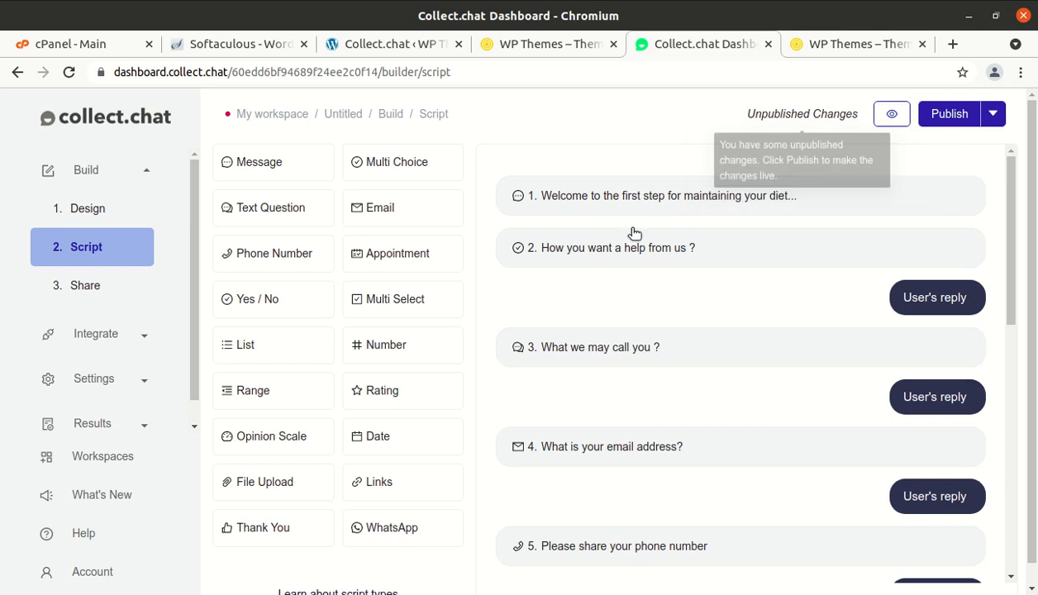
scroll(454, 364, "down", 1)
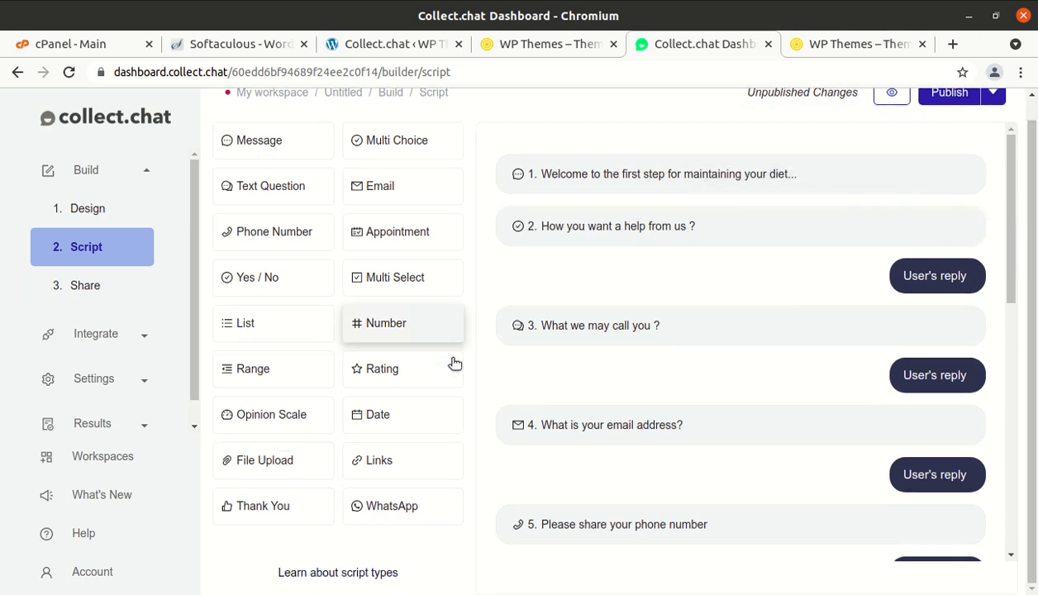
scroll(454, 364, "up", 1)
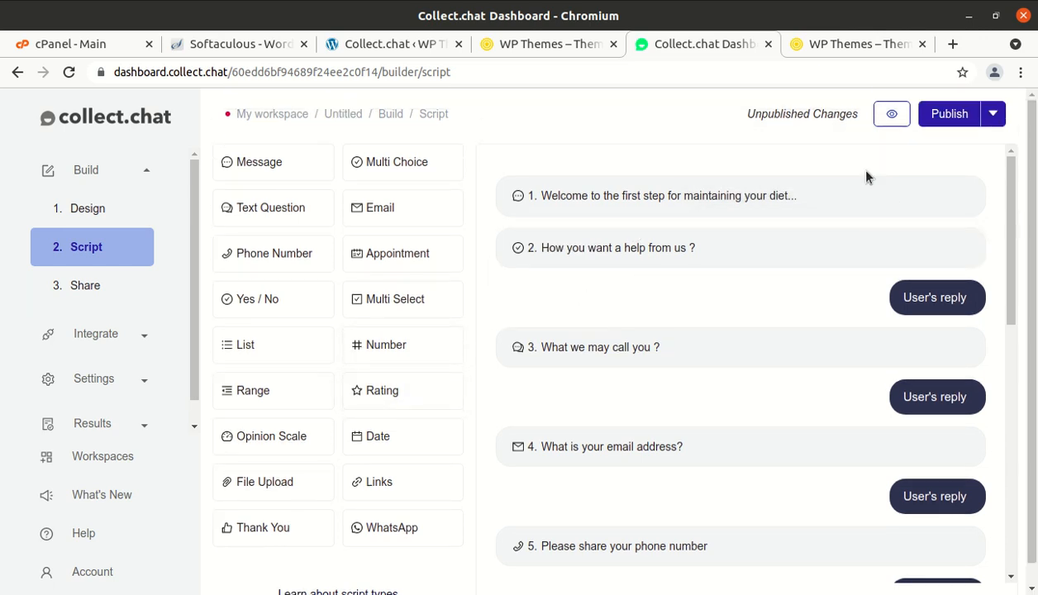
left_click(954, 120)
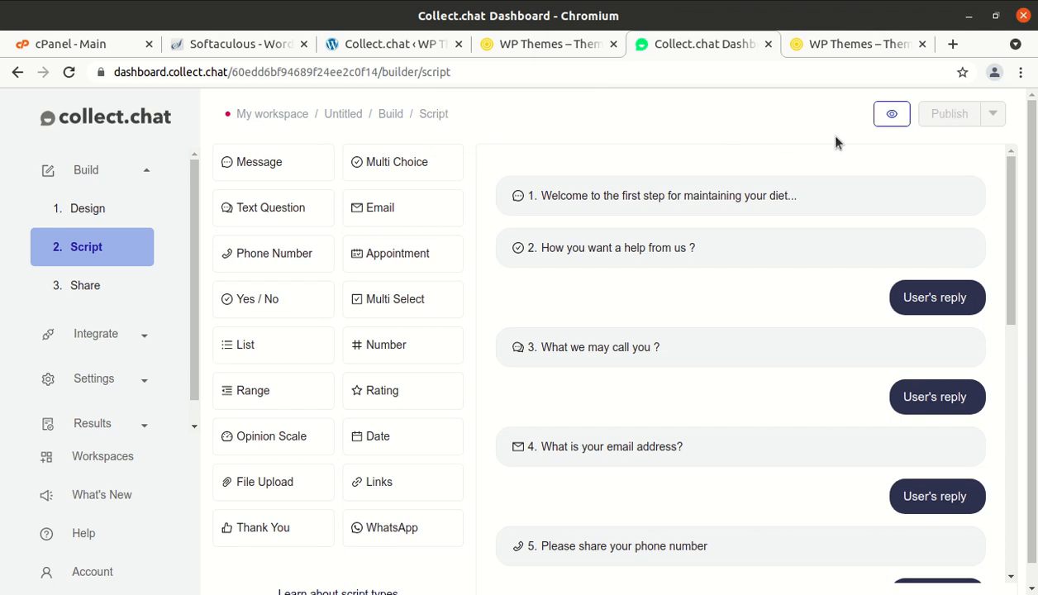
left_click(545, 48)
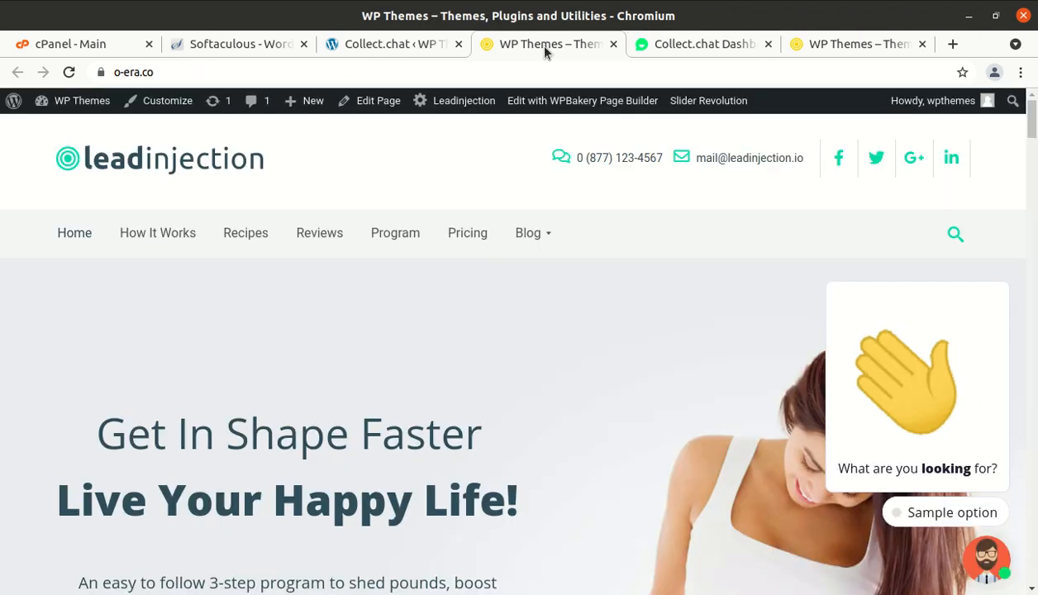
- Reload the homepage and open the chat to its Weight Loss, Health Diet and Body Fitness options
left_click(70, 74)
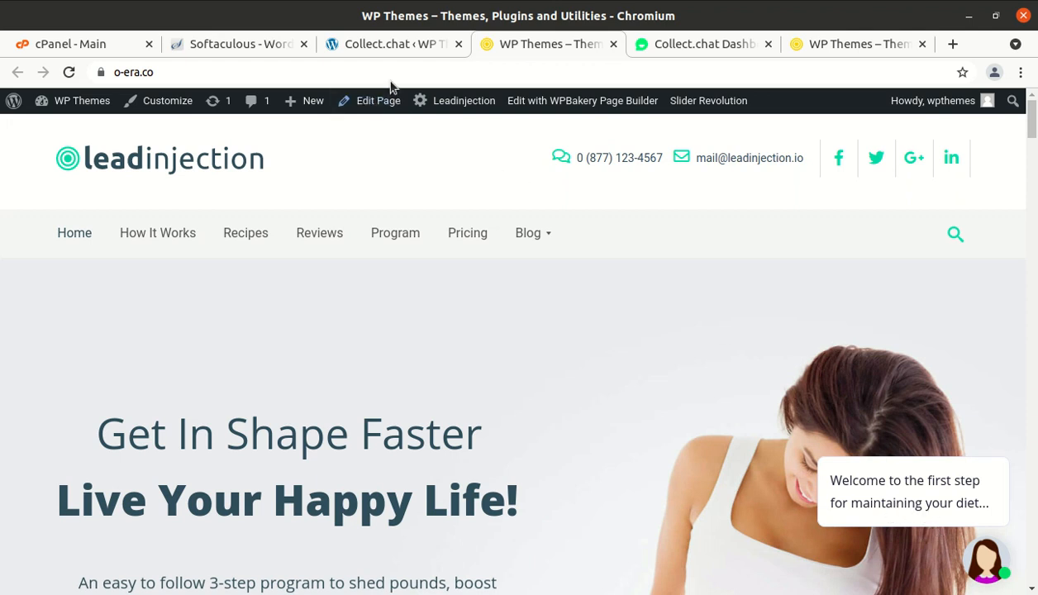
left_click(668, 50)
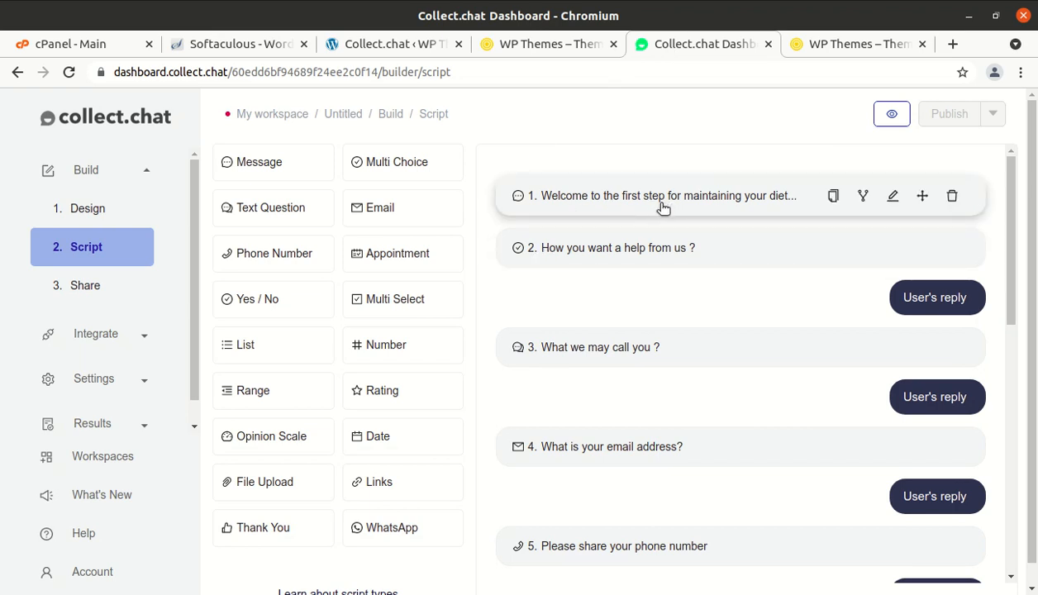
left_click(540, 38)
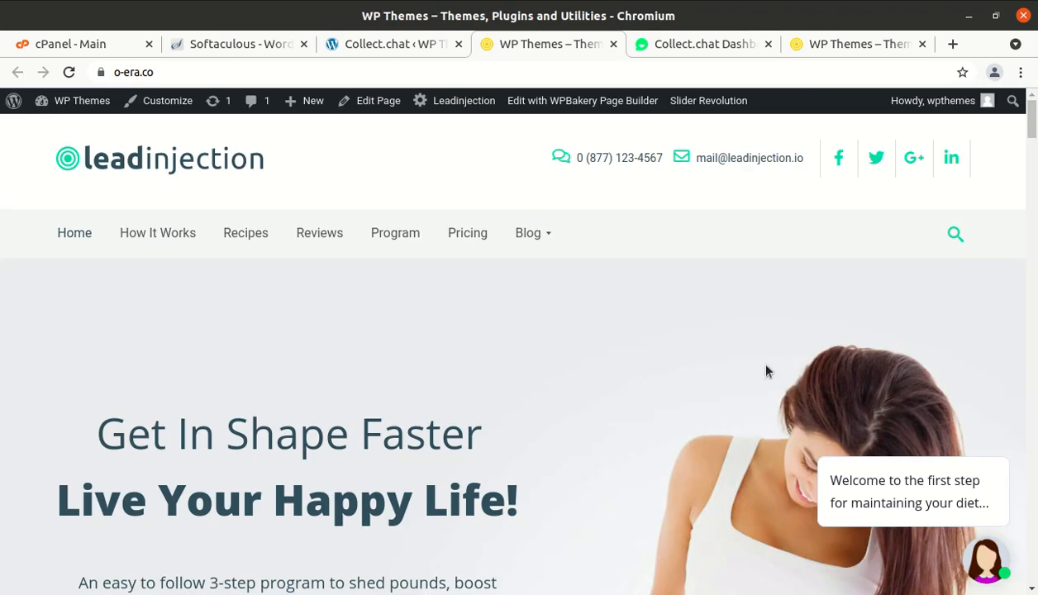
mouse_move(857, 487)
left_click(984, 559)
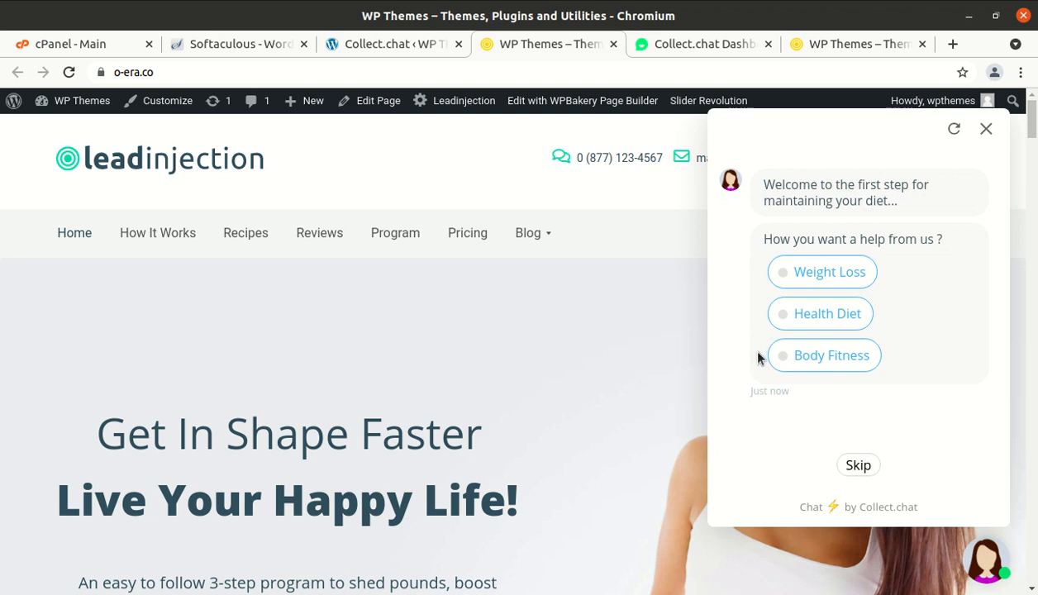
- Answer the chatbot with Health Diet and send the visitor's name
left_click(814, 330)
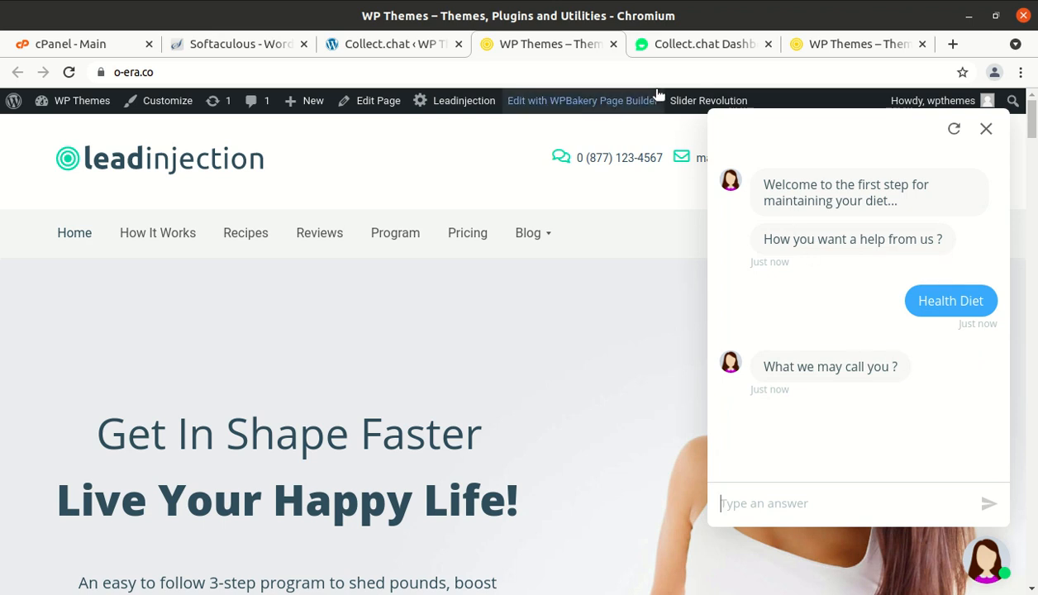
left_click(681, 43)
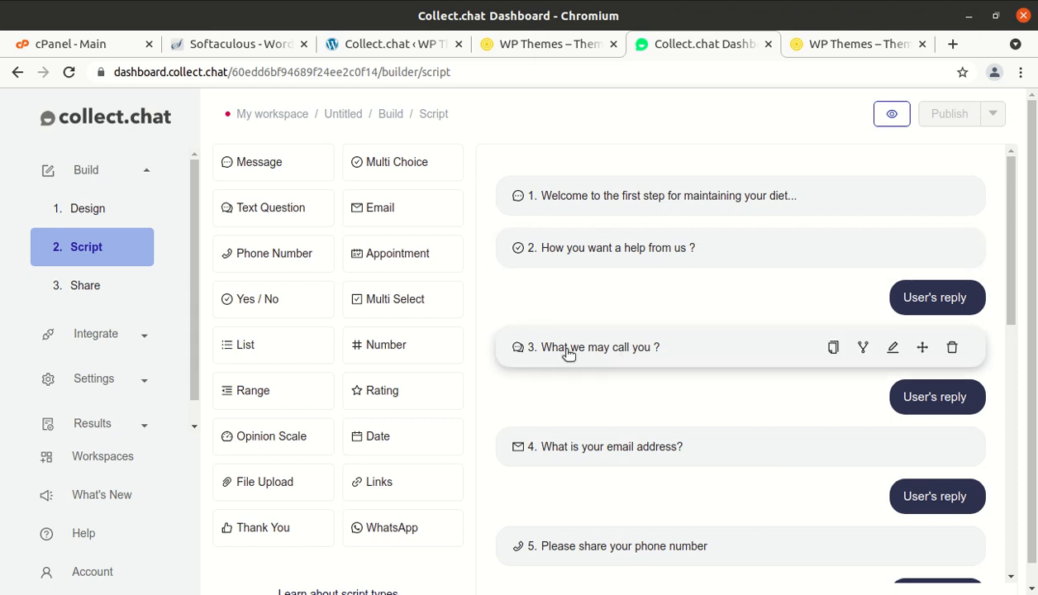
left_click(520, 50)
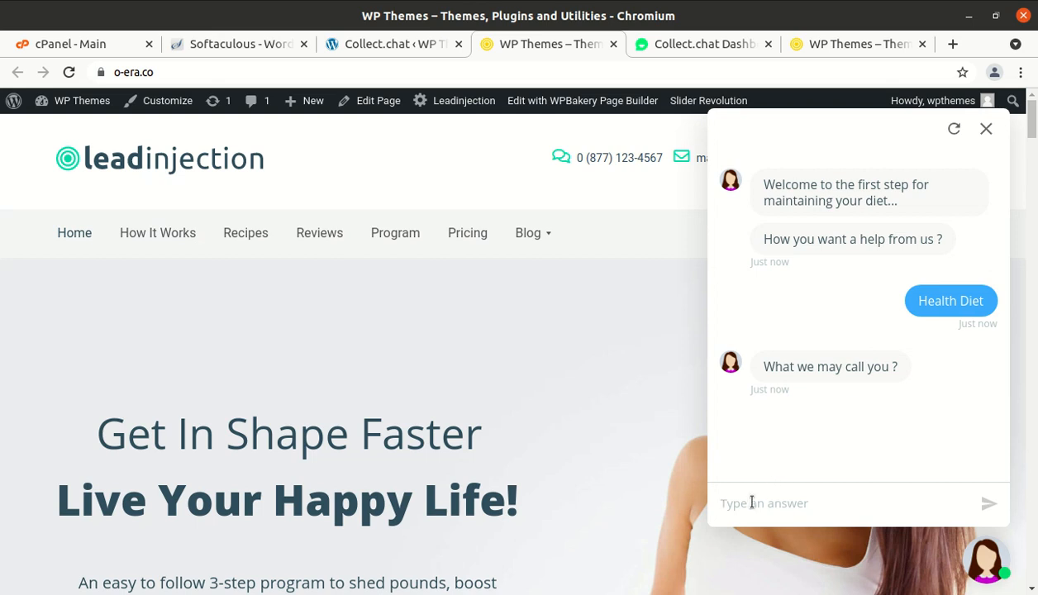
type("Legend of WordPress")
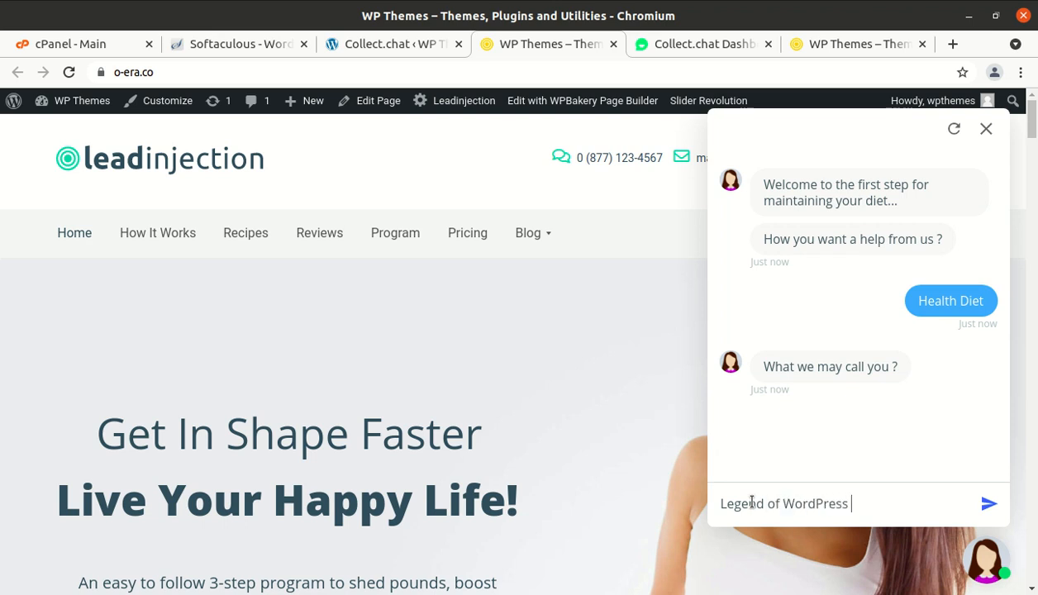
type(" WPThemes.co.in")
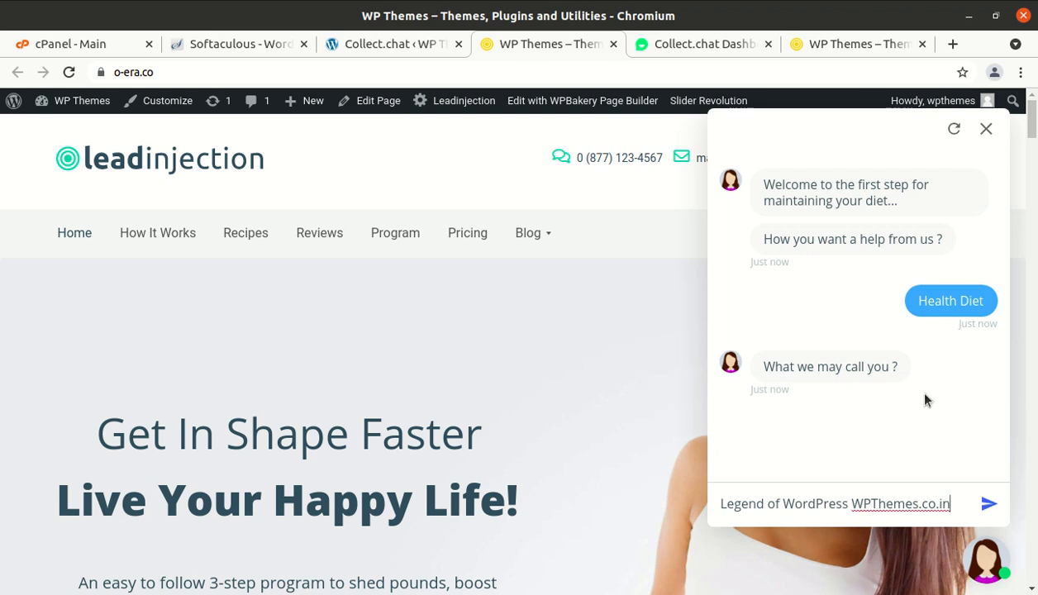
left_click(988, 503)
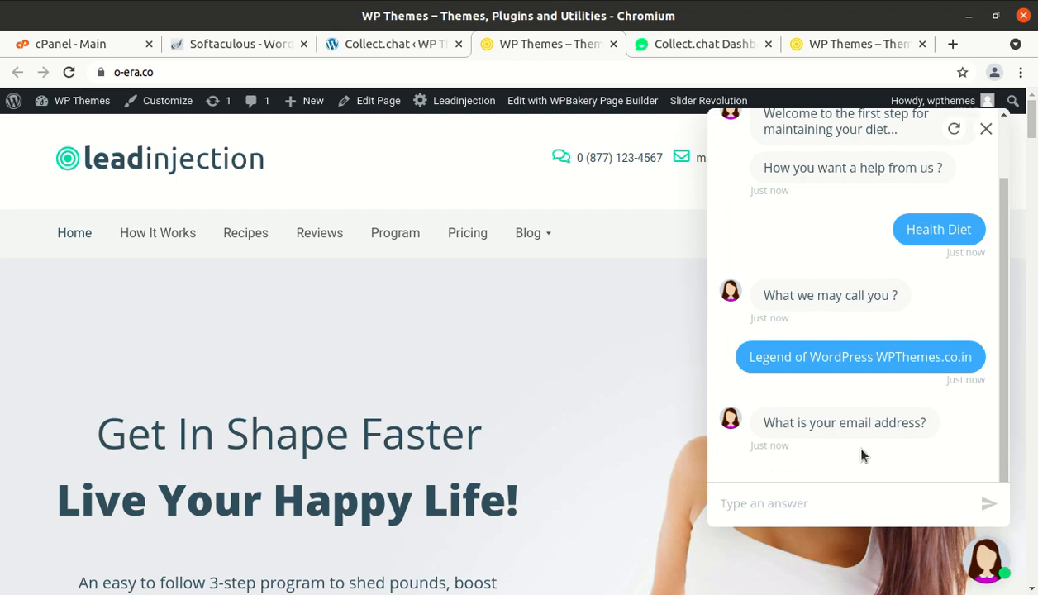
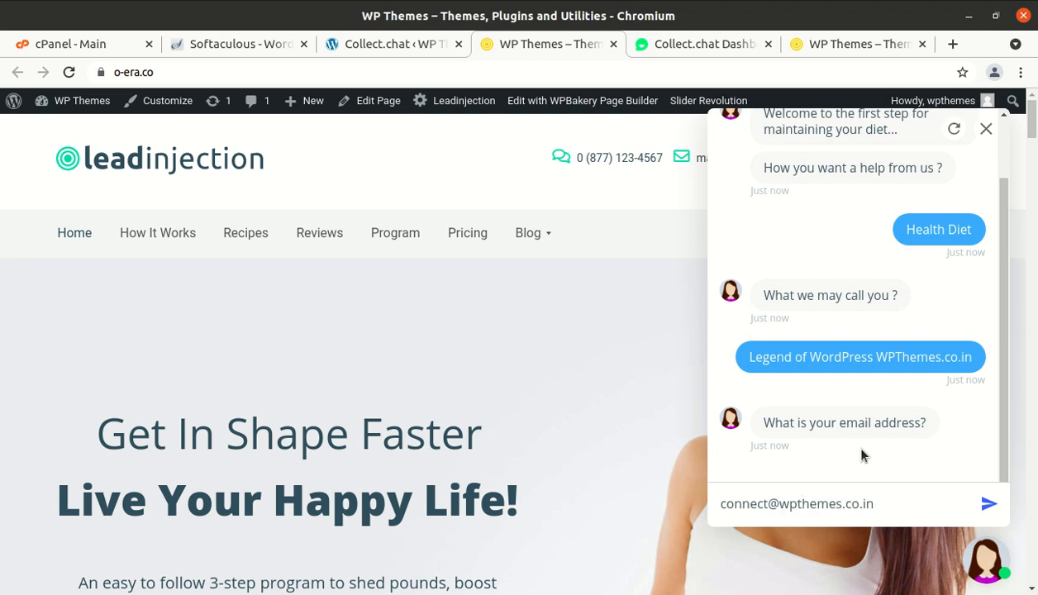
- Send the contact email address, then enter and send a phone number
key("Return")
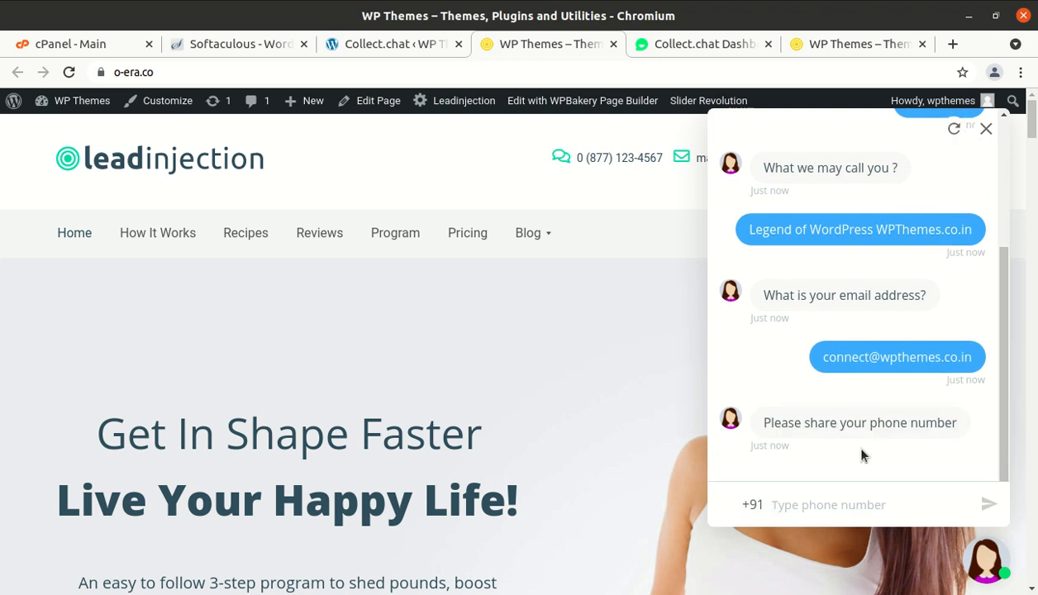
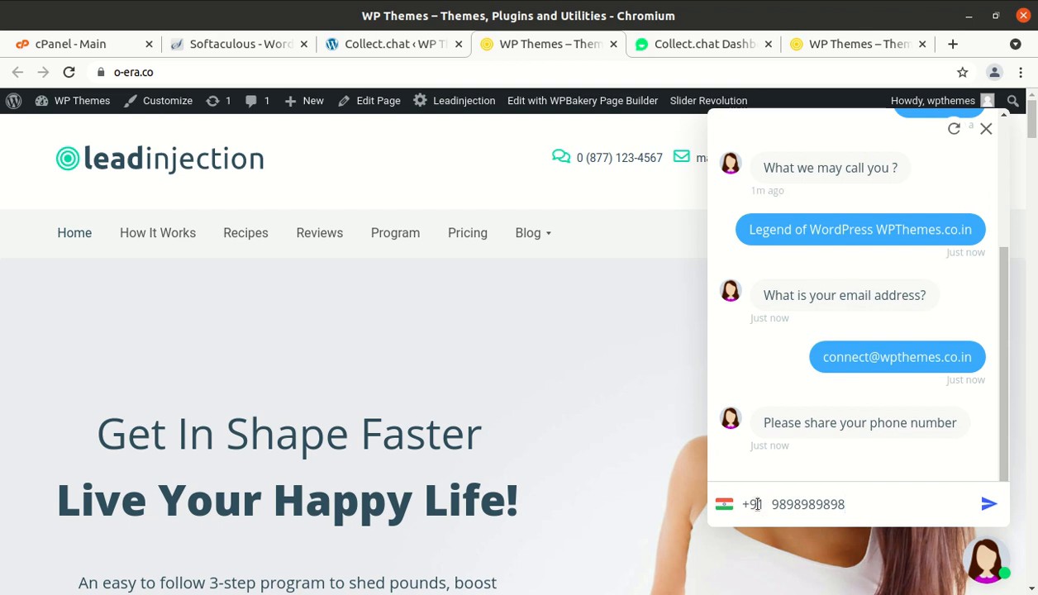
left_click(984, 503)
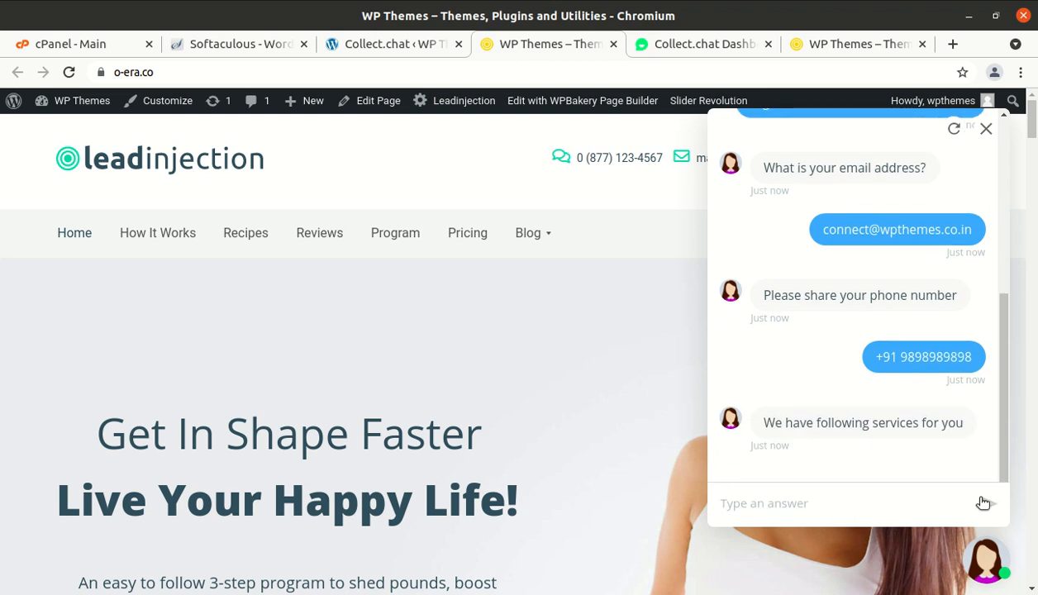
- Look over the bot's services message and the dashboard, then return to the test conversation
scroll(889, 462, "down", 3)
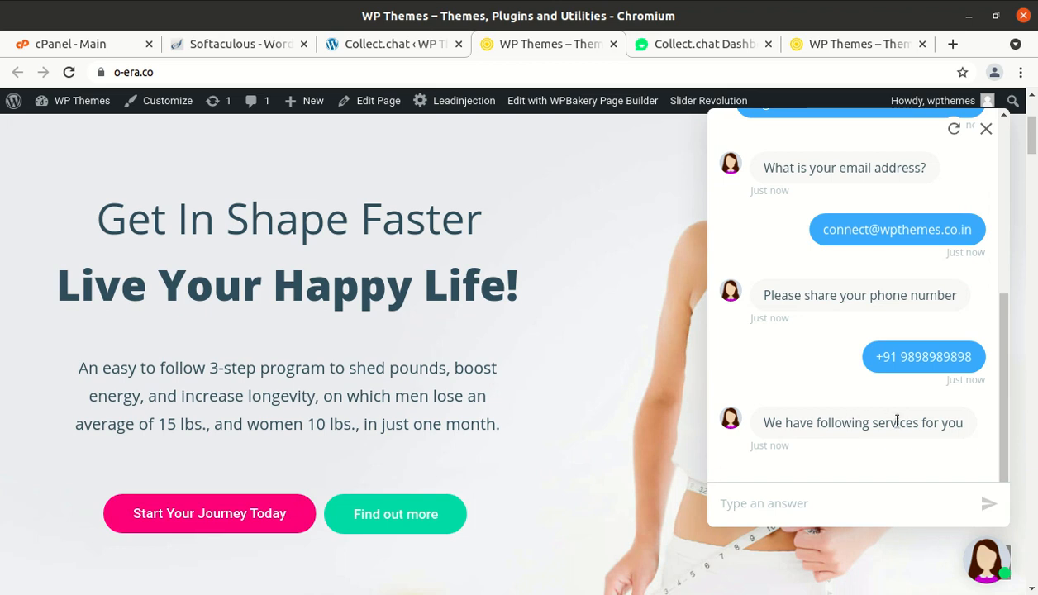
triple_click(818, 437)
left_click(818, 437)
left_click(678, 41)
key("ctrl+Tab")
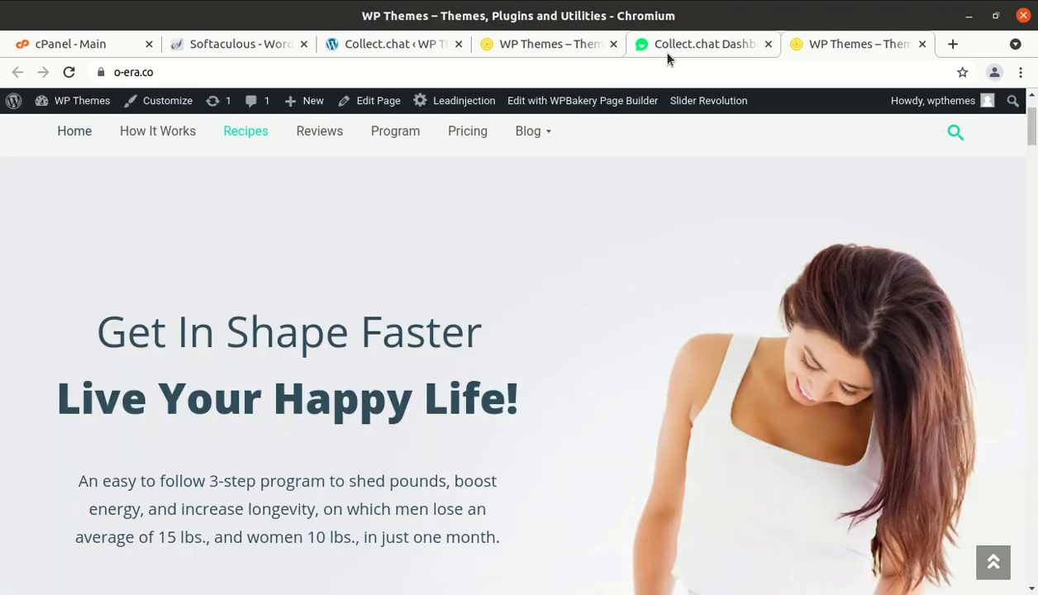
left_click(571, 43)
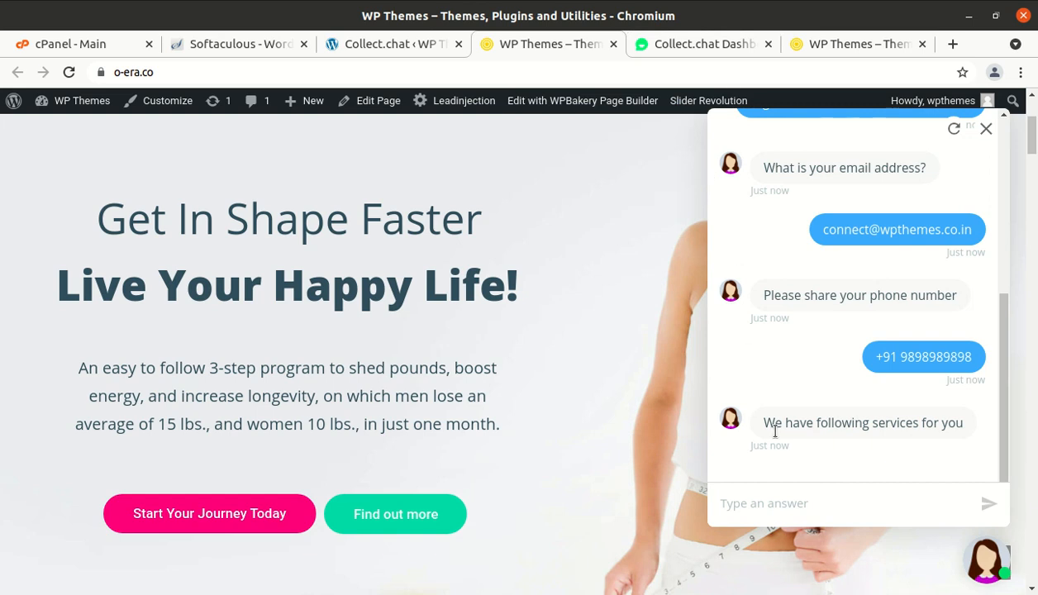
- Answer Fitness Tips as the service and 5 as the number of products
left_click(777, 505)
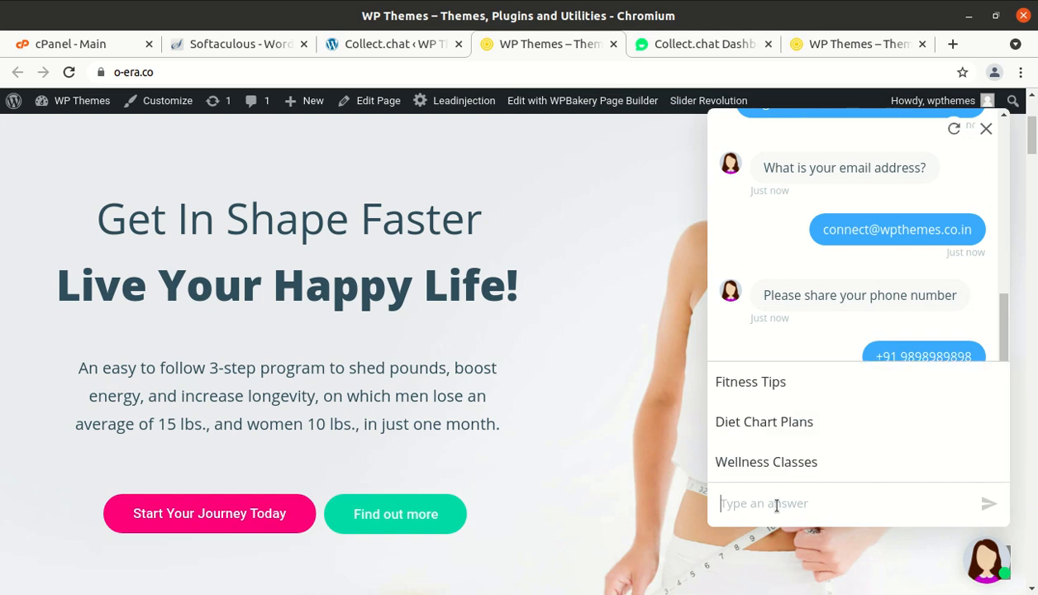
left_click(759, 383)
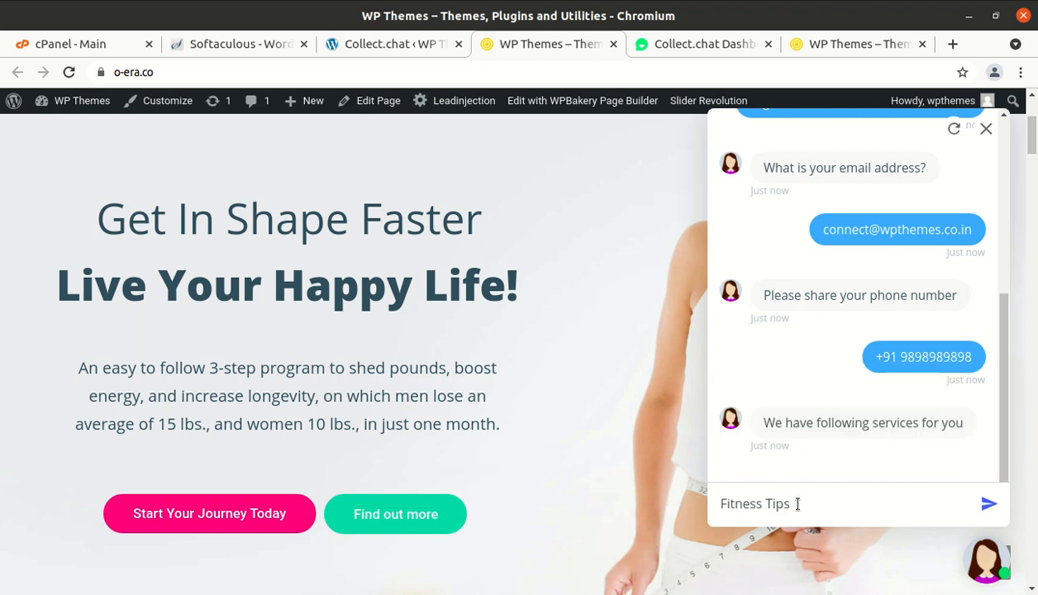
key("BackSpace")
key("BackSpace")
key("BackSpace")
key("BackSpace")
key("BackSpace")
key("BackSpace")
key("BackSpace")
key("BackSpace")
key("BackSpace")
key("BackSpace")
key("BackSpace")
key("BackSpace")
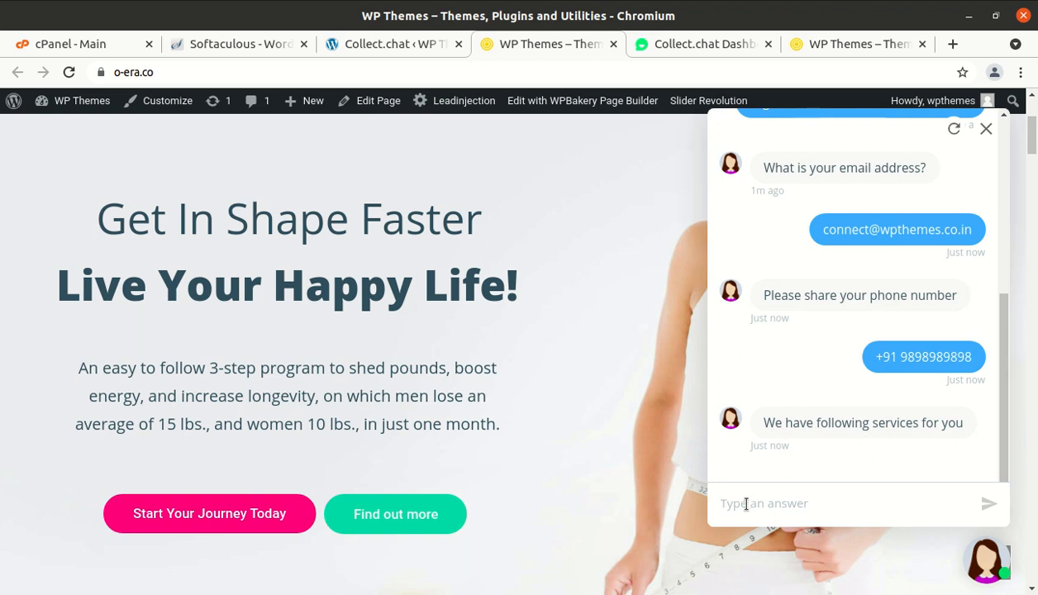
type("f")
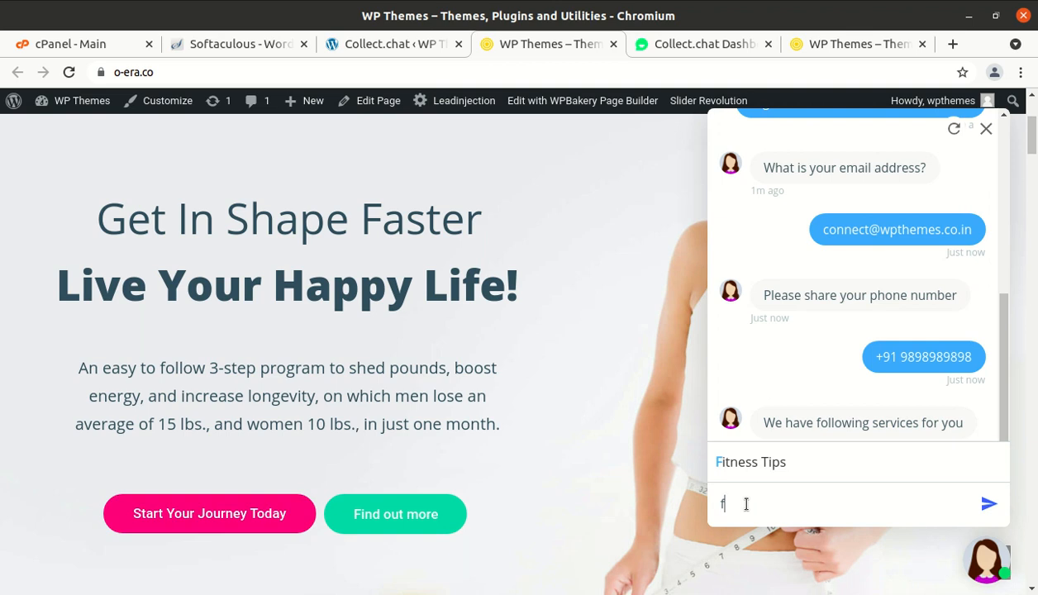
left_click(775, 469)
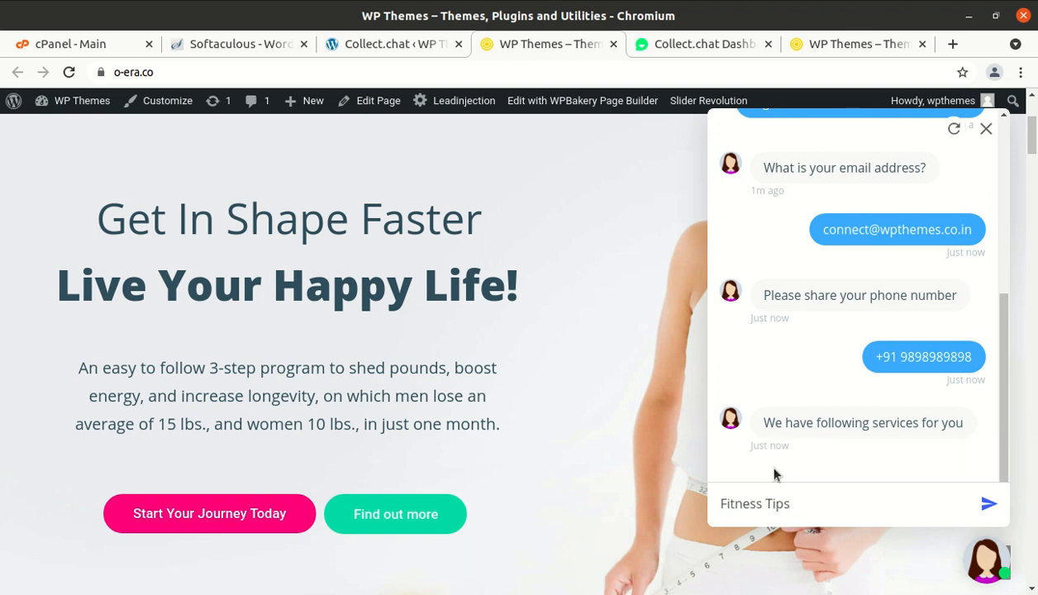
left_click(987, 503)
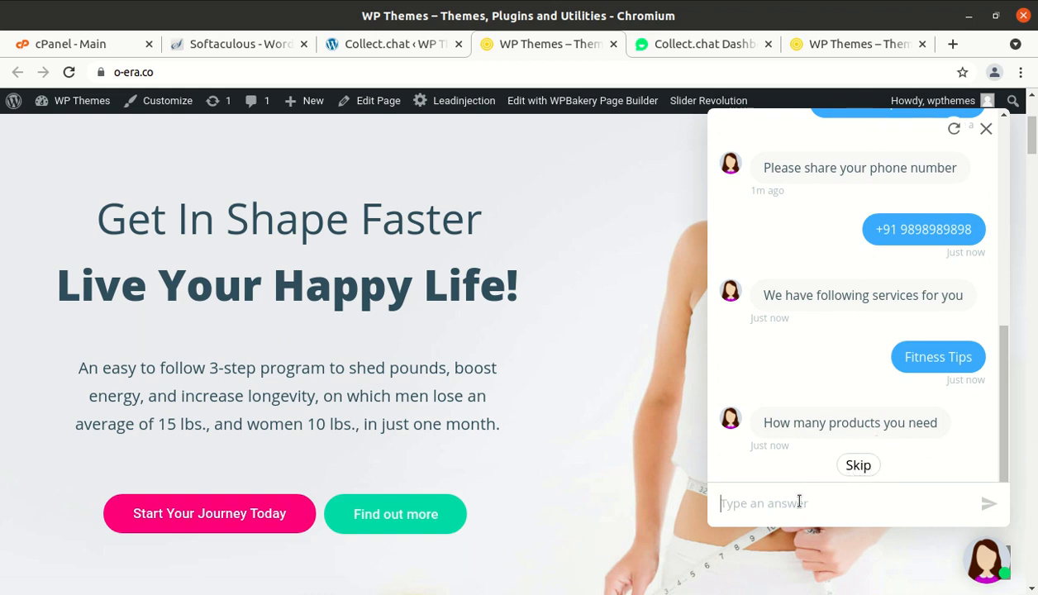
type("5")
key("Return")
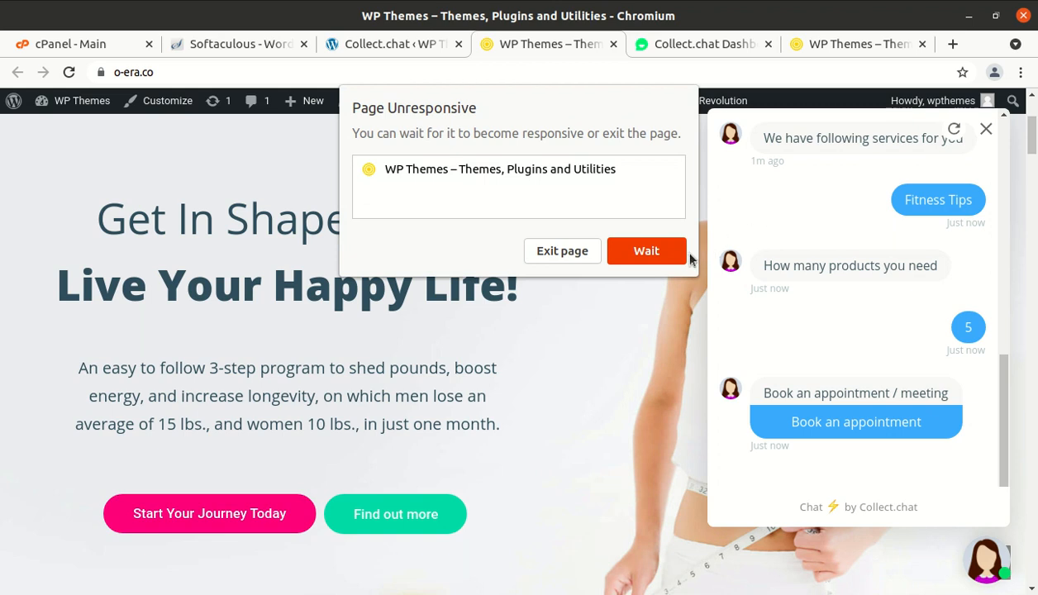
- Get past the Page Unresponsive warning, reload the crashed site tab and reopen the chat
left_click(638, 251)
left_click(585, 253)
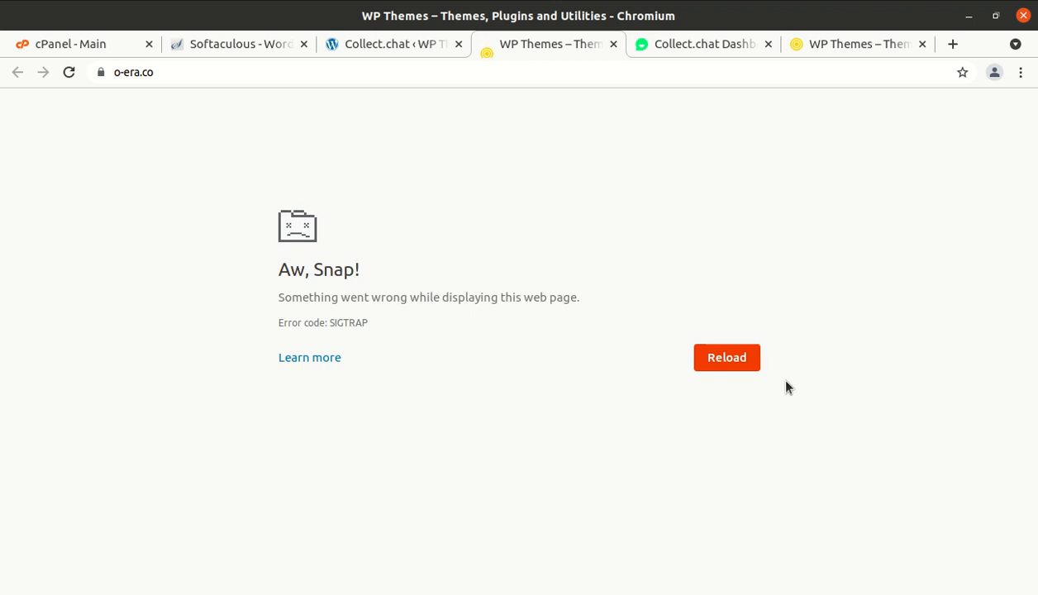
left_click(727, 360)
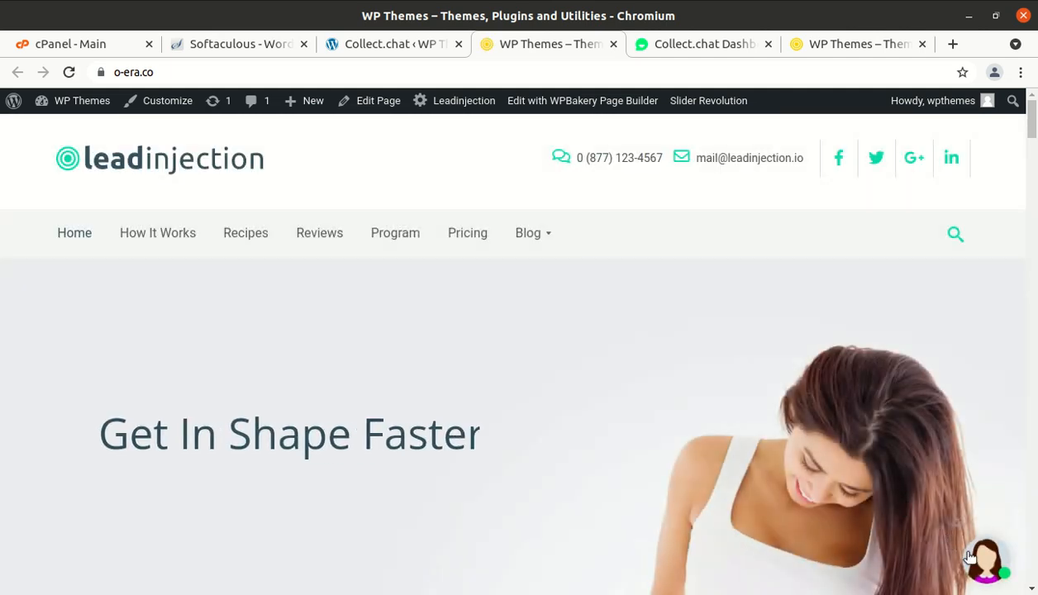
left_click(973, 558)
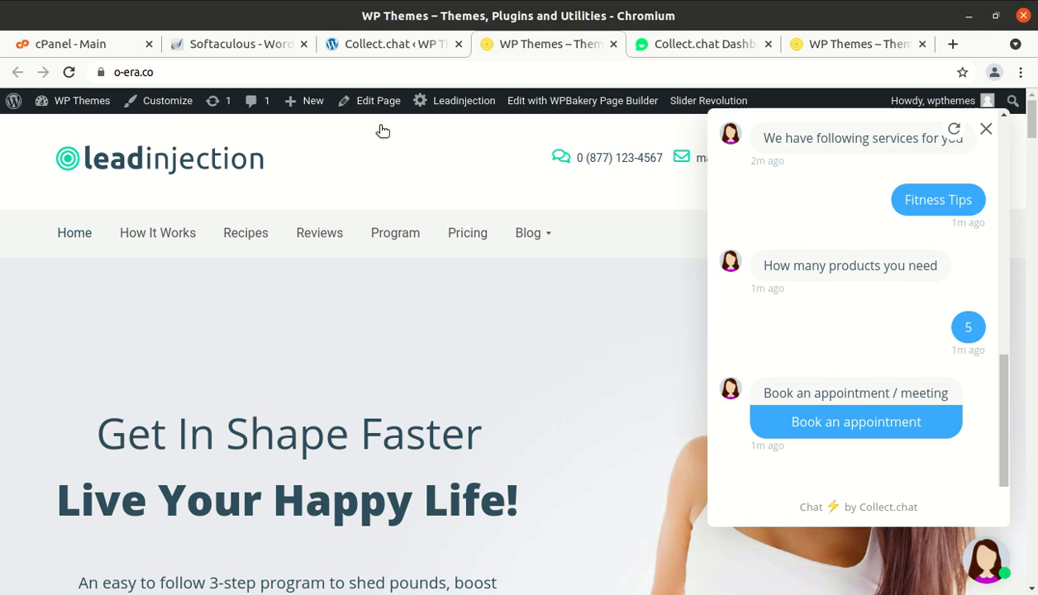
- Take the site's address, exit the unresponsive page and bring up Chromium's main menu
left_click(222, 78)
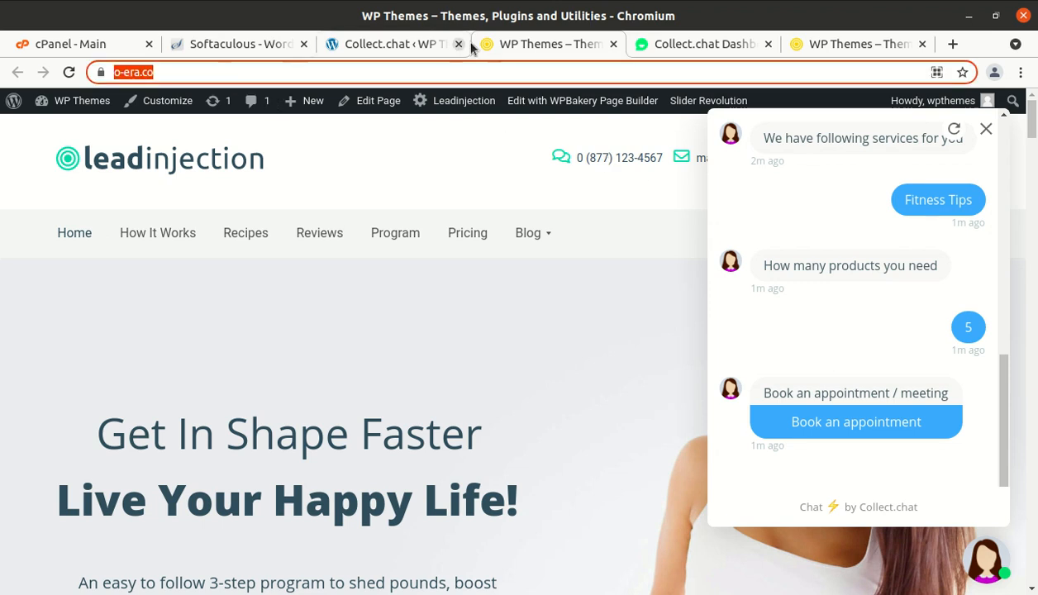
left_click(1021, 73)
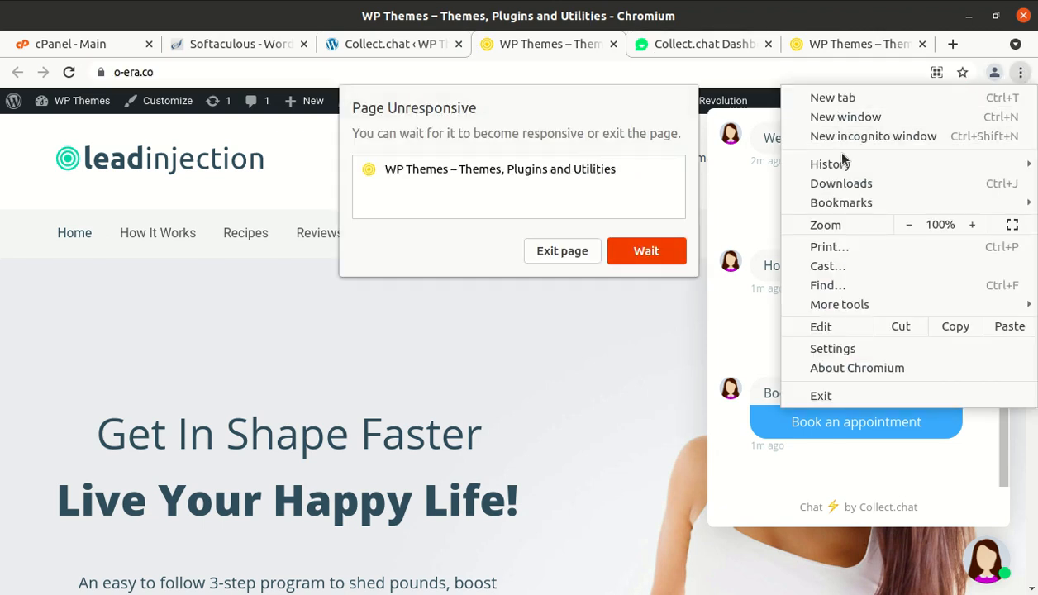
left_click(657, 250)
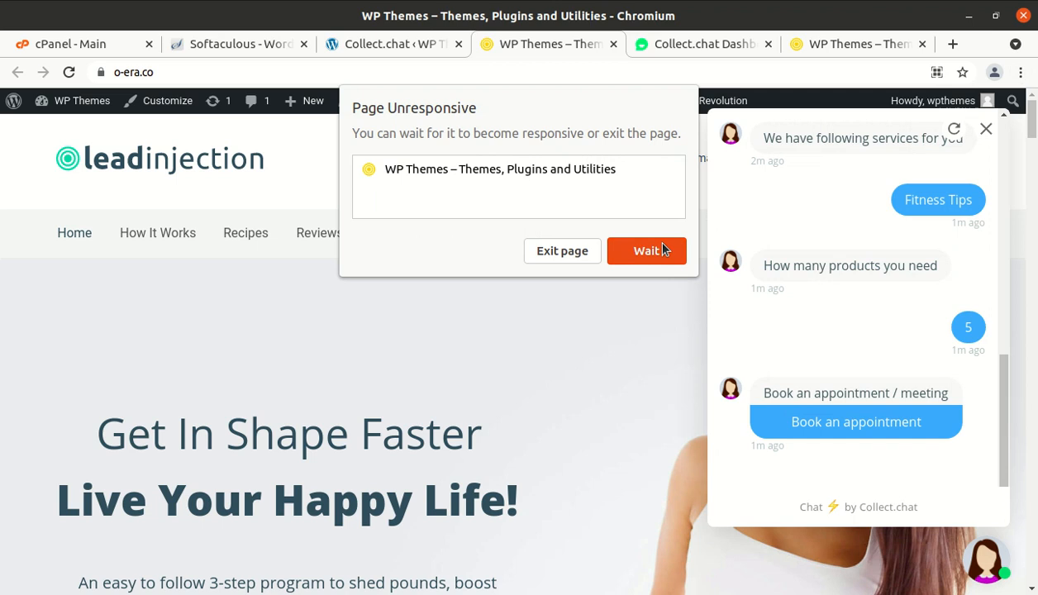
left_click(653, 252)
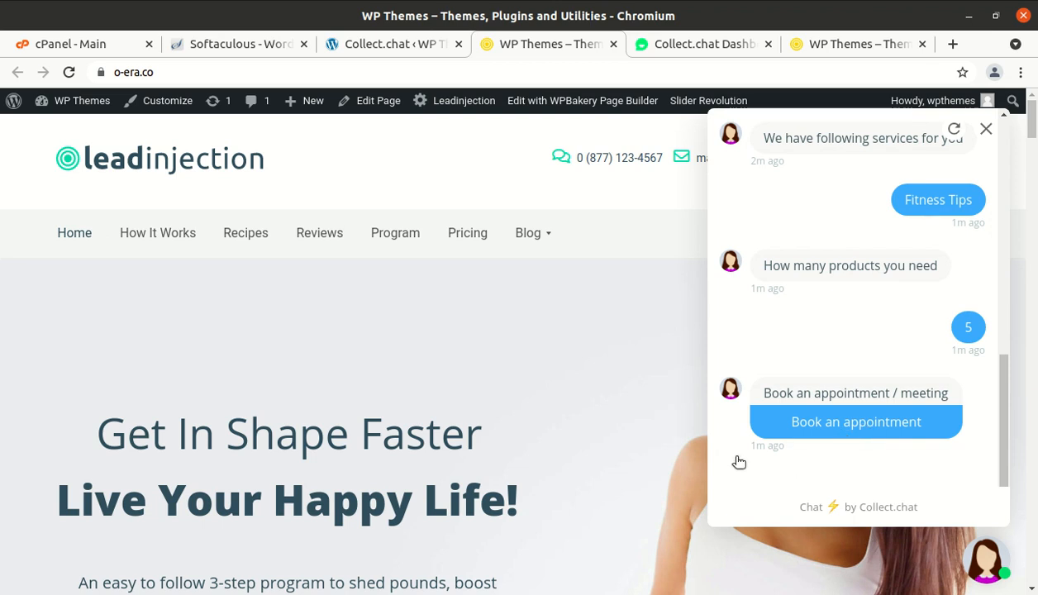
left_click(190, 70)
key("ctrl+c")
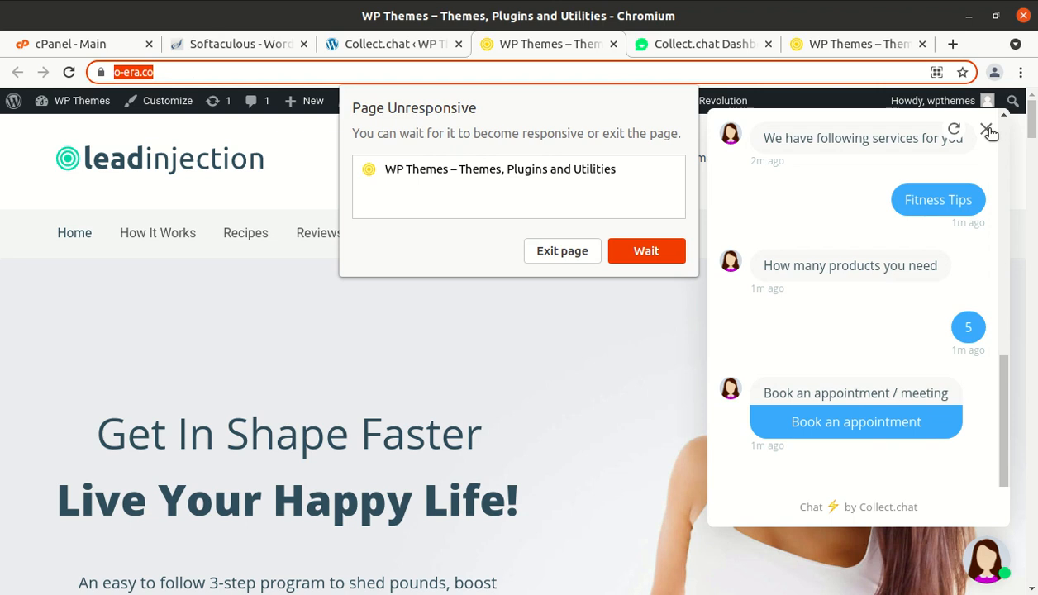
left_click(568, 250)
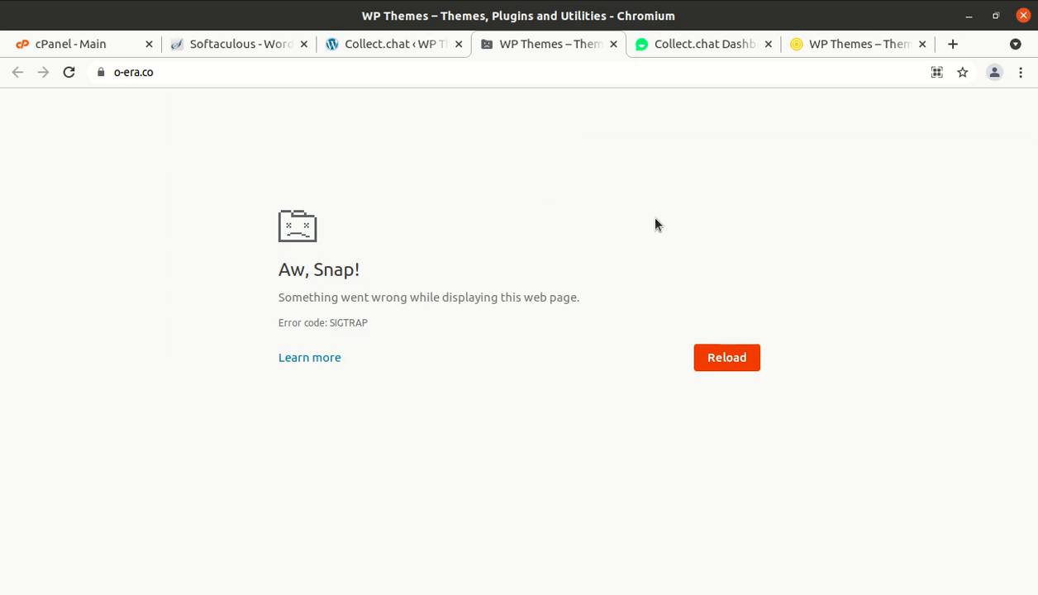
left_click(1020, 72)
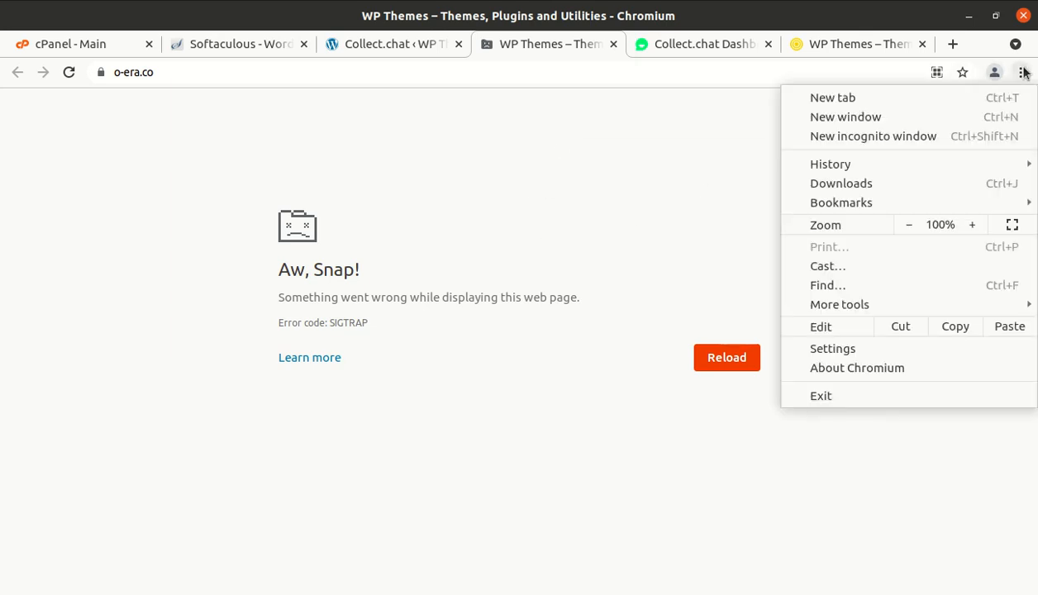
- Load o-era.co in an incognito window and answer the chat with Health Diet and name 'WP Themes'
left_click(861, 137)
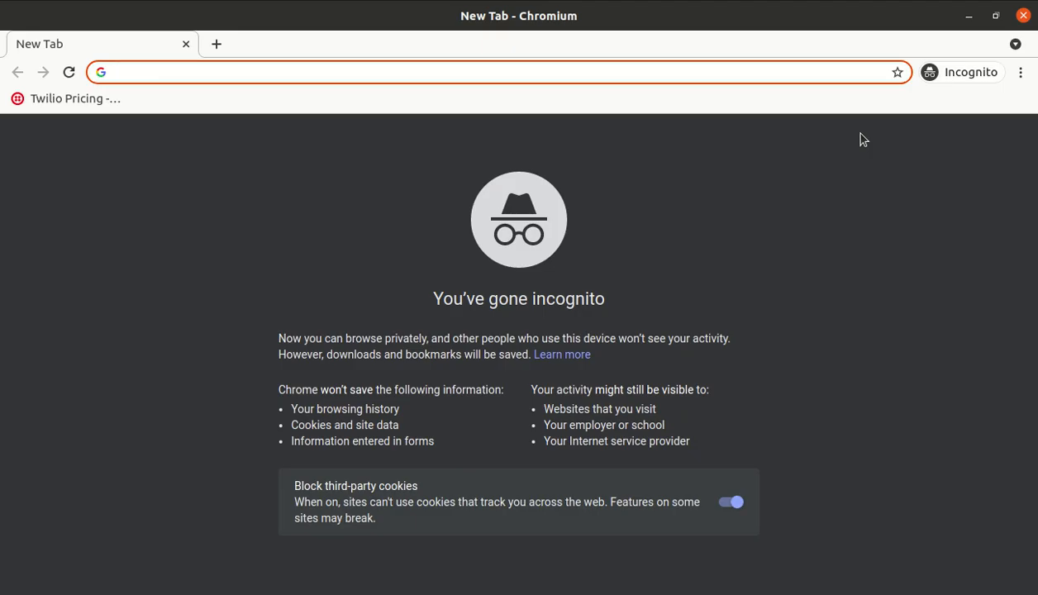
key("ctrl+v")
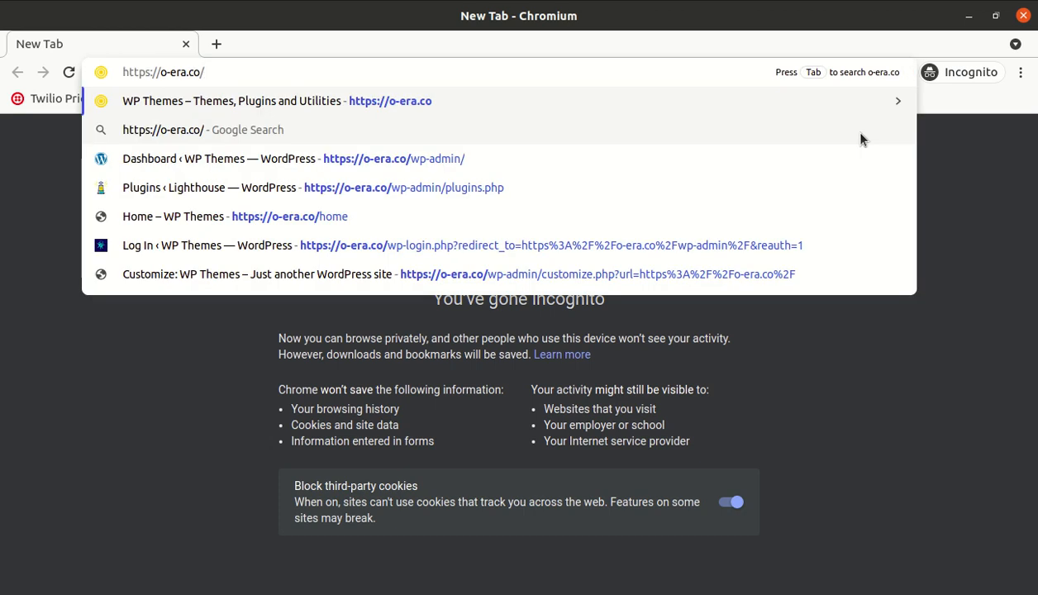
key("Return")
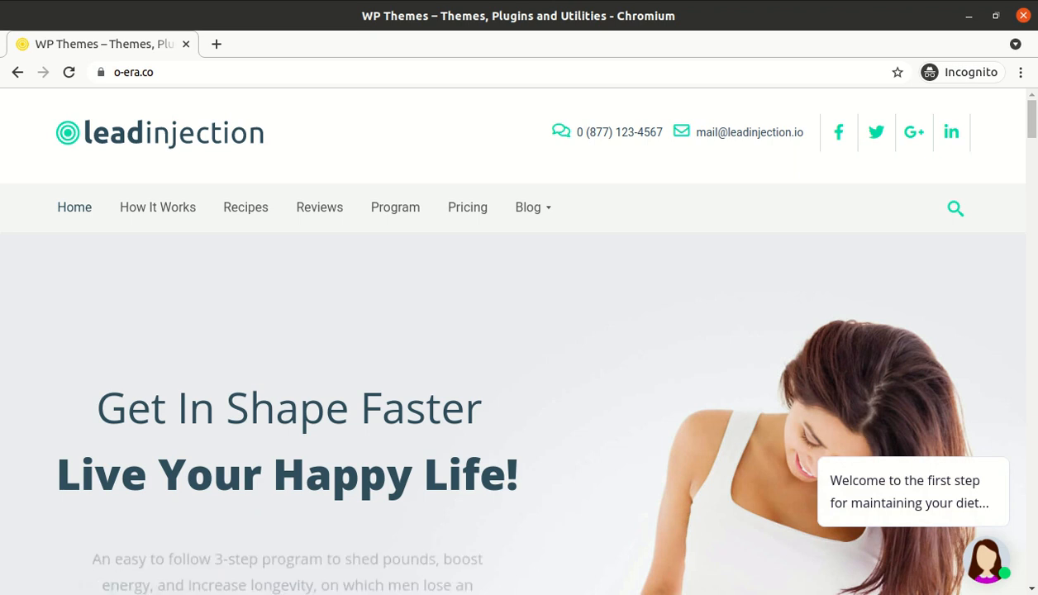
left_click(985, 563)
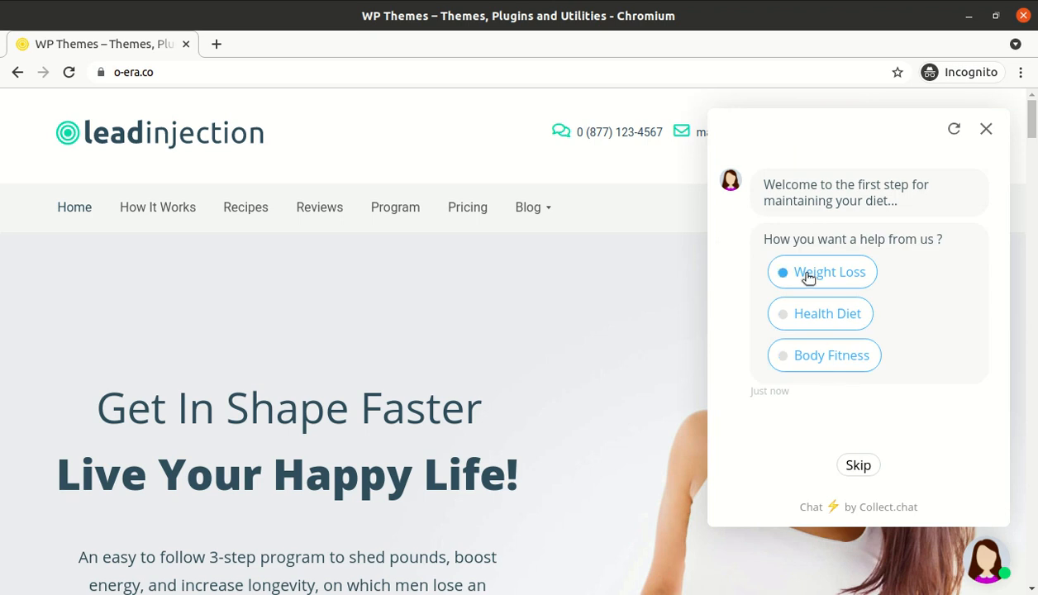
left_click(806, 323)
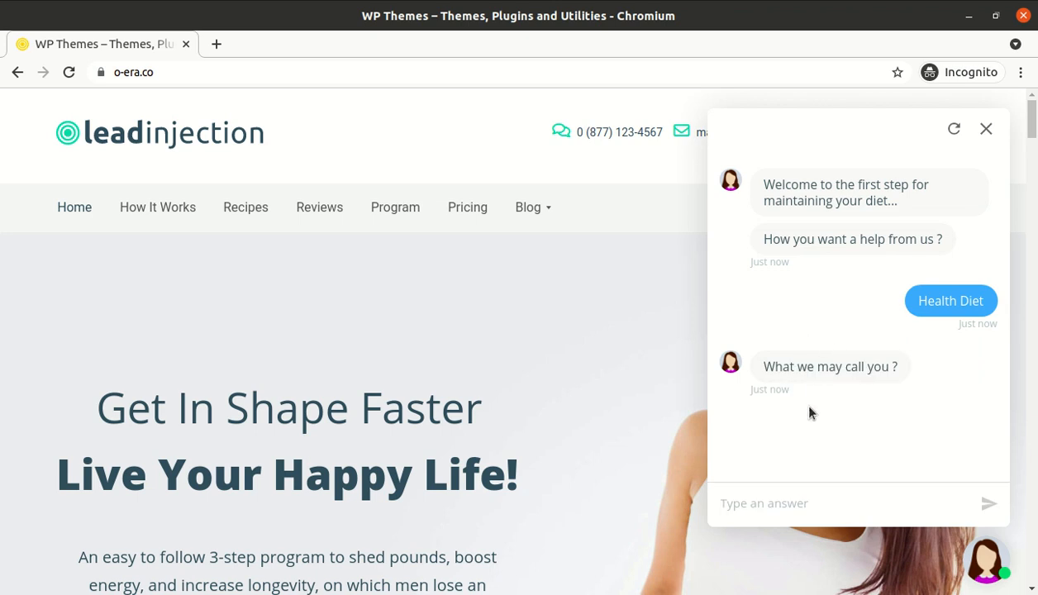
type("WP Themes")
key("Return")
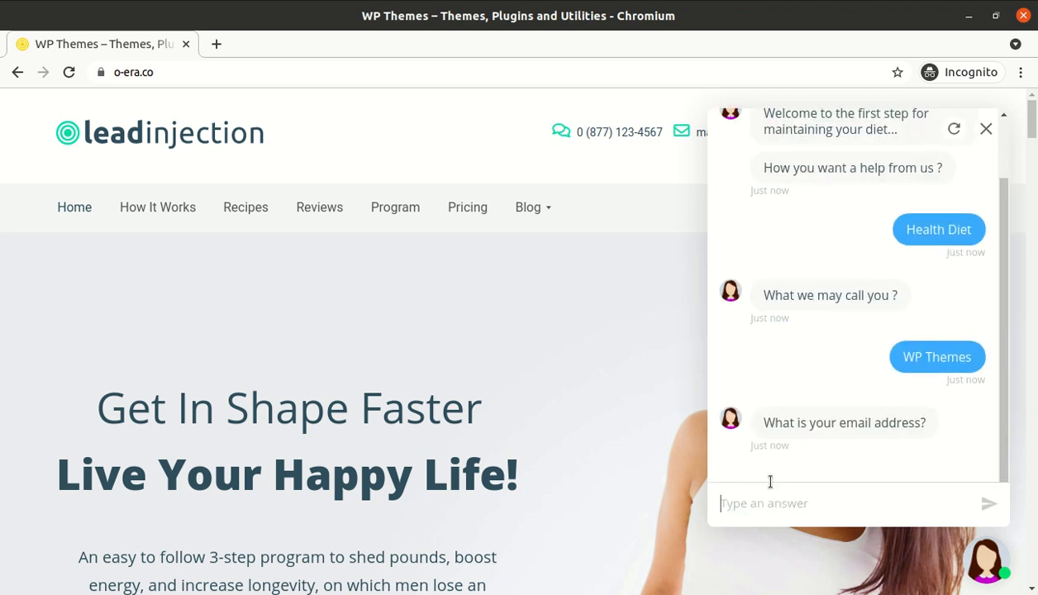
- Send an email address and phone number, then choose Diet Chart Plans and 6 products
key("Return")
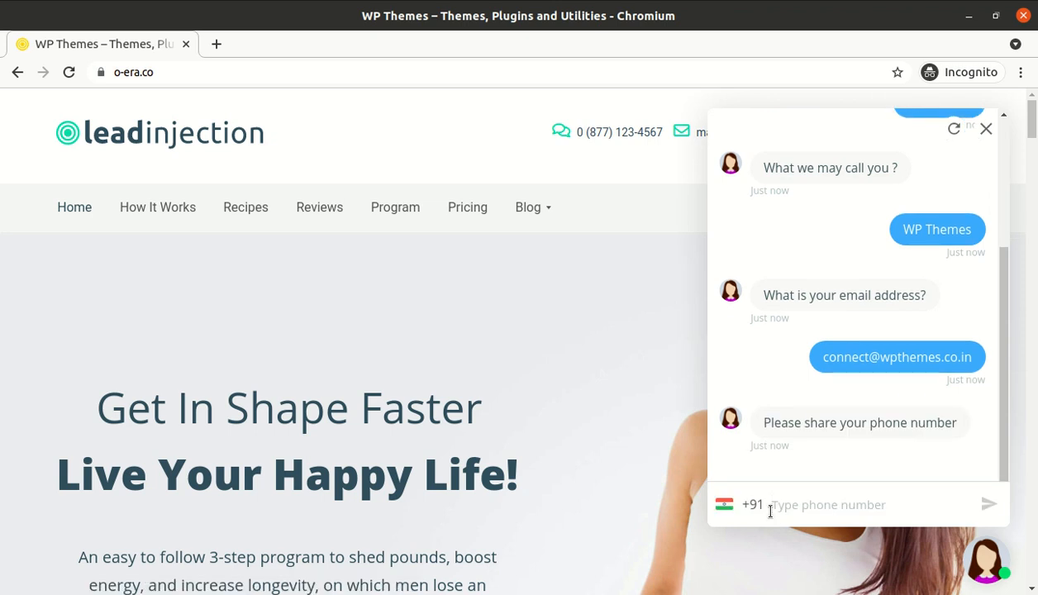
type("989898989898")
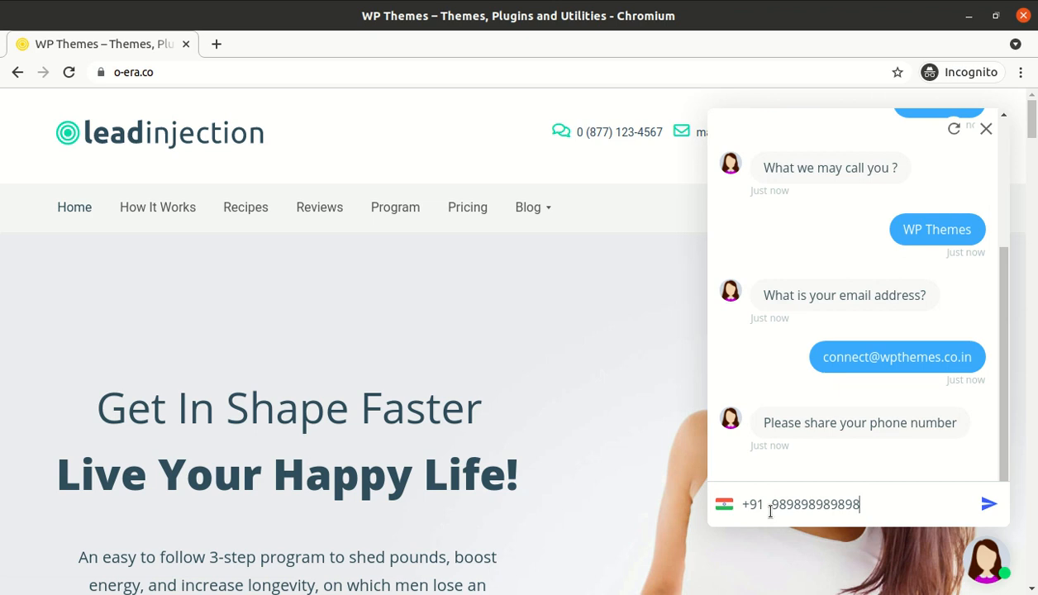
key("Return")
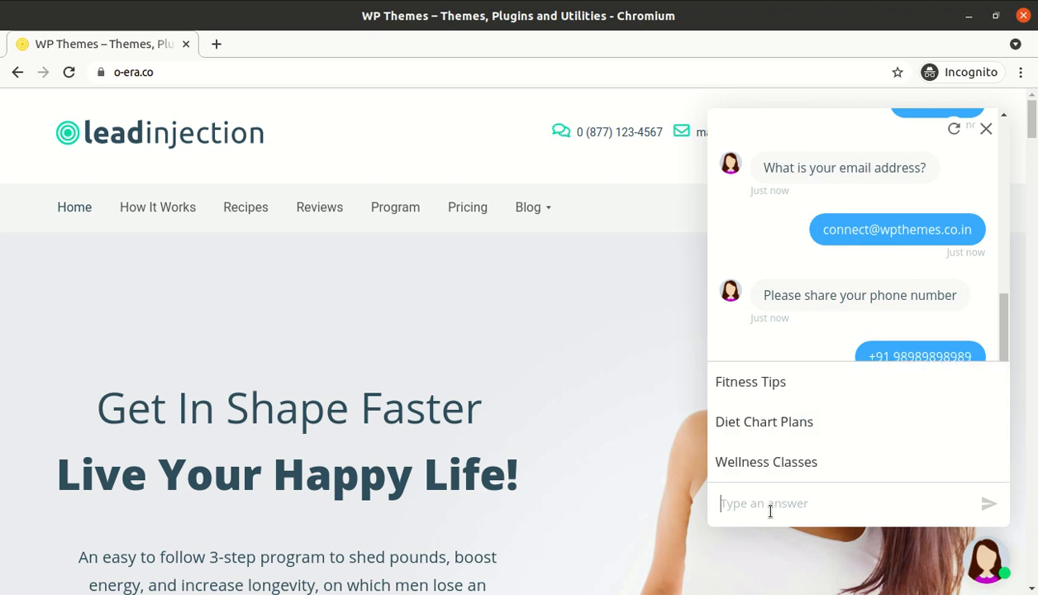
left_click(768, 437)
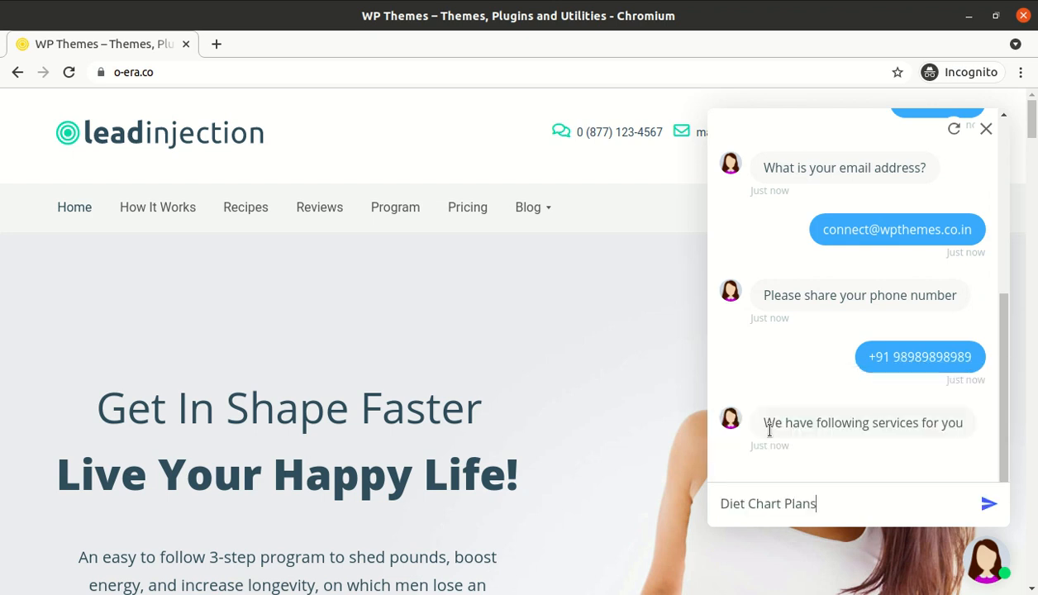
left_click(989, 503)
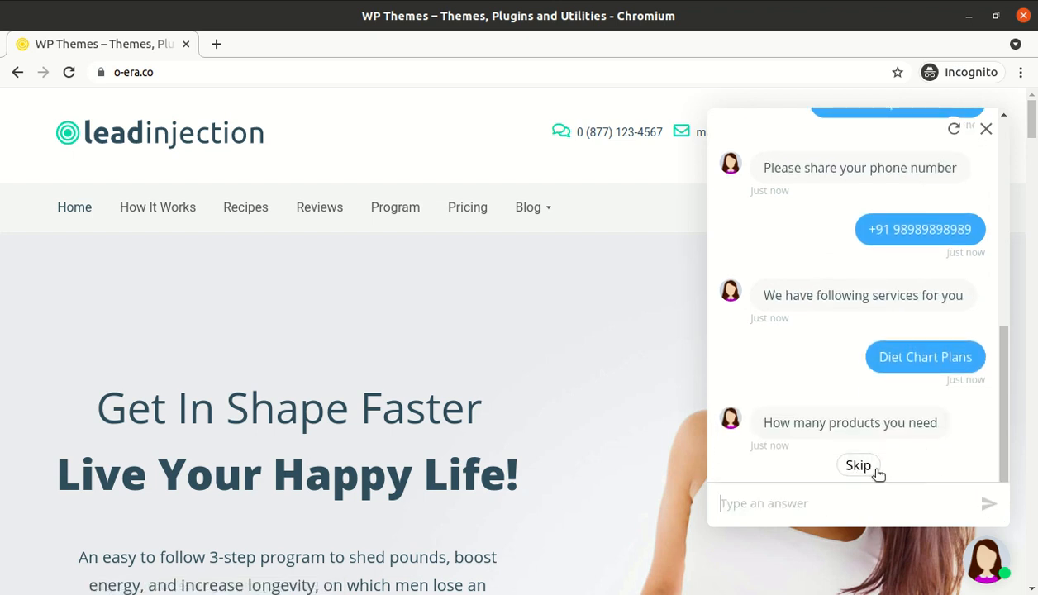
type("6")
key("Return")
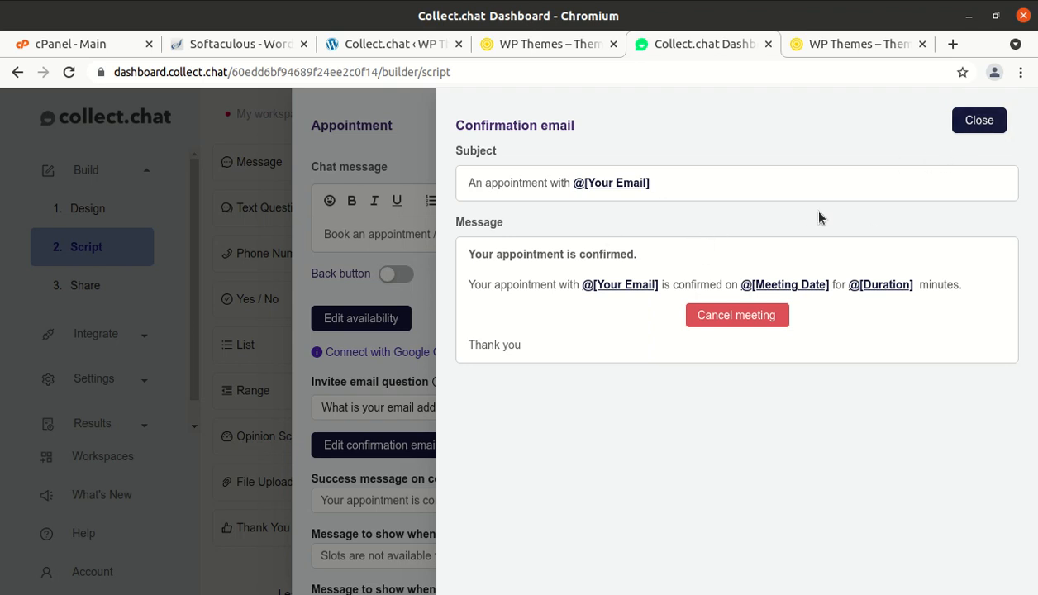
- Close the confirmation email and availability panels, finish the appointment step, and publish the chatbot
left_click(979, 121)
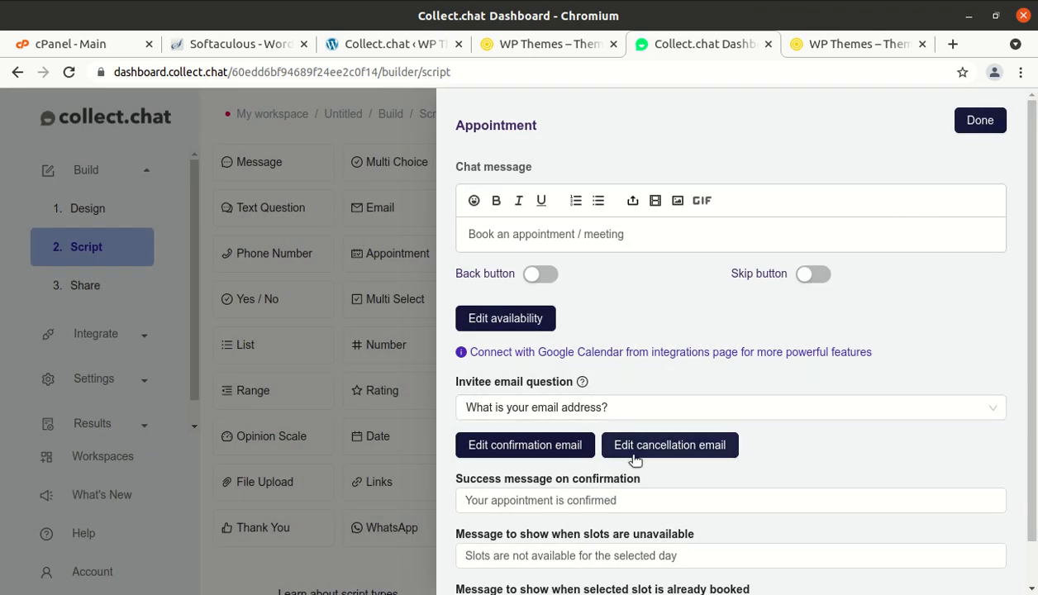
scroll(643, 459, "down", 1)
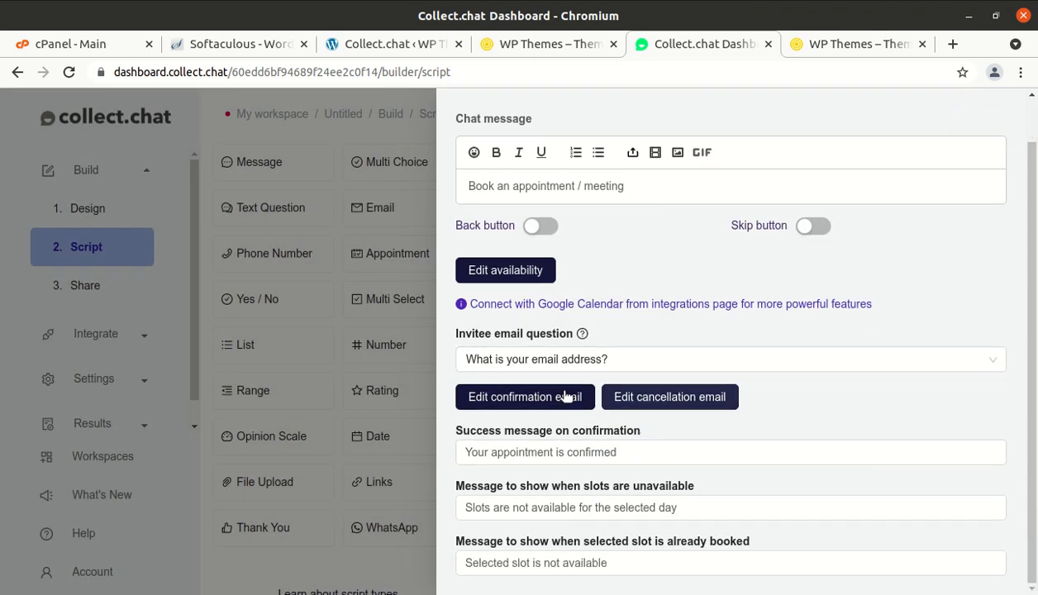
left_click(508, 276)
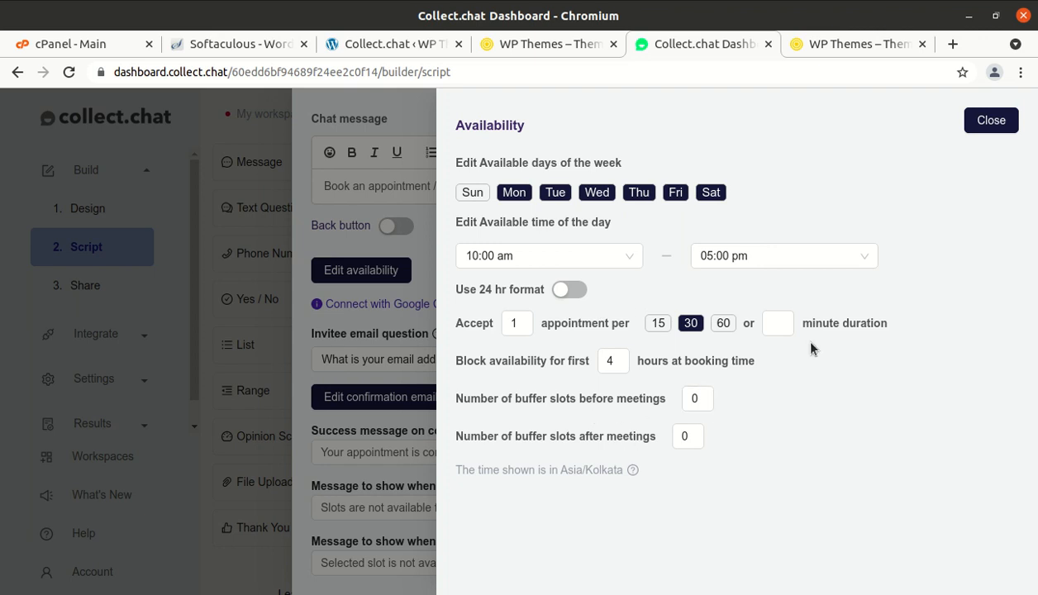
left_click(989, 122)
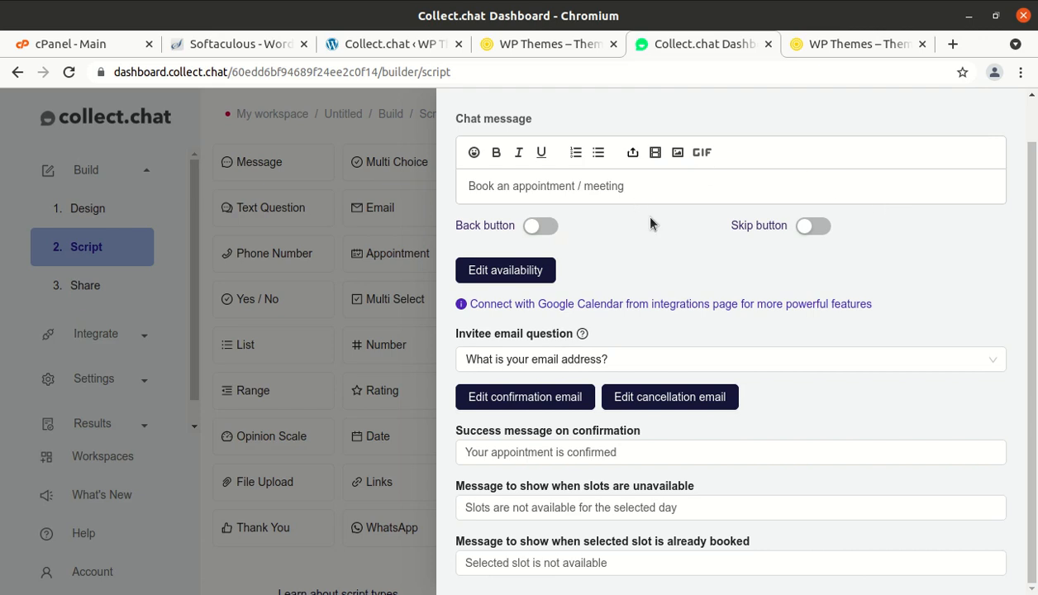
scroll(699, 294, "up", 1)
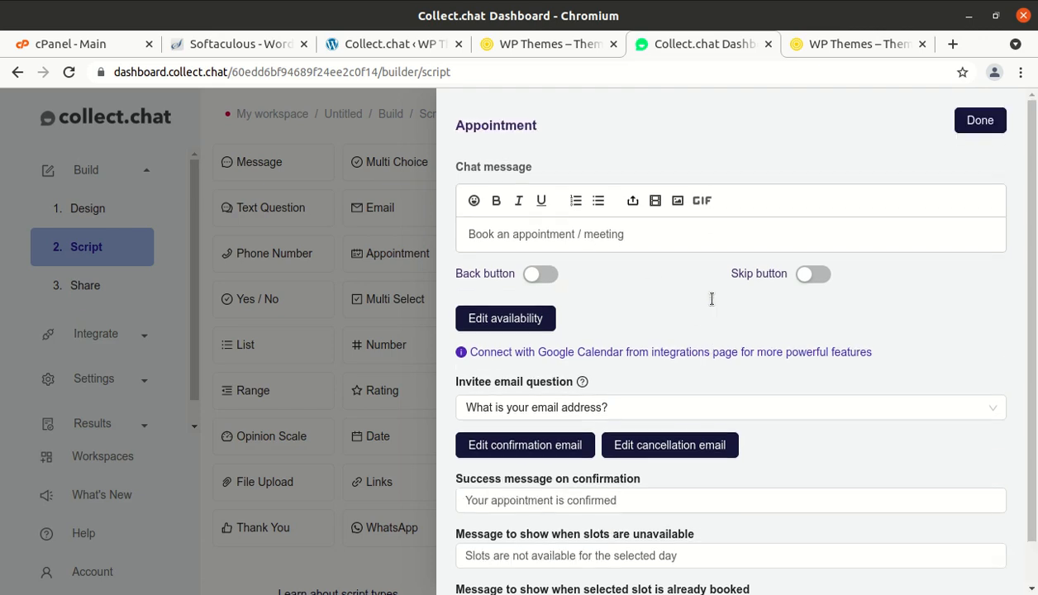
left_click(980, 124)
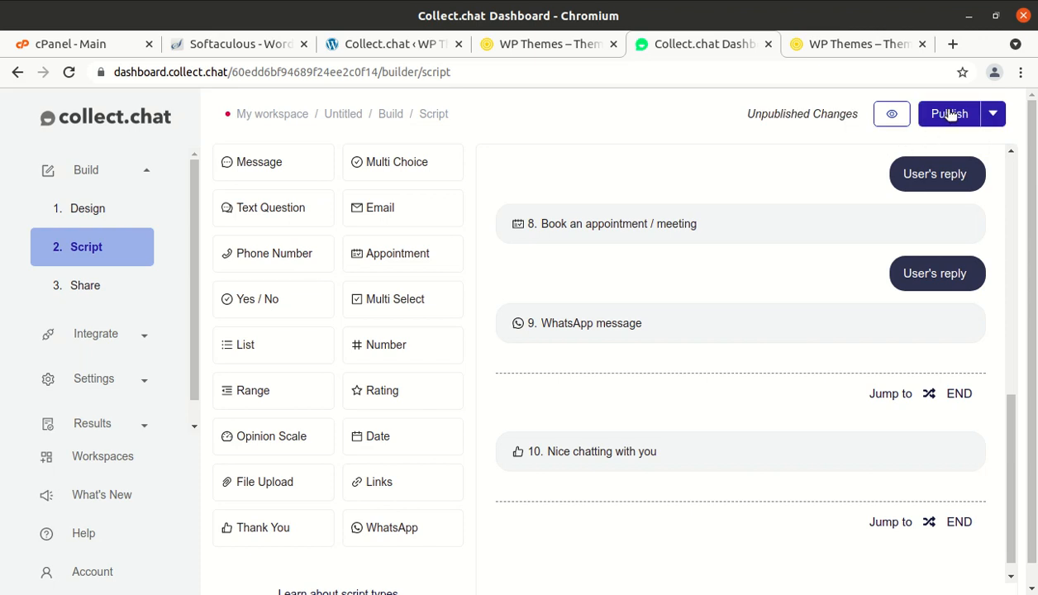
left_click(949, 114)
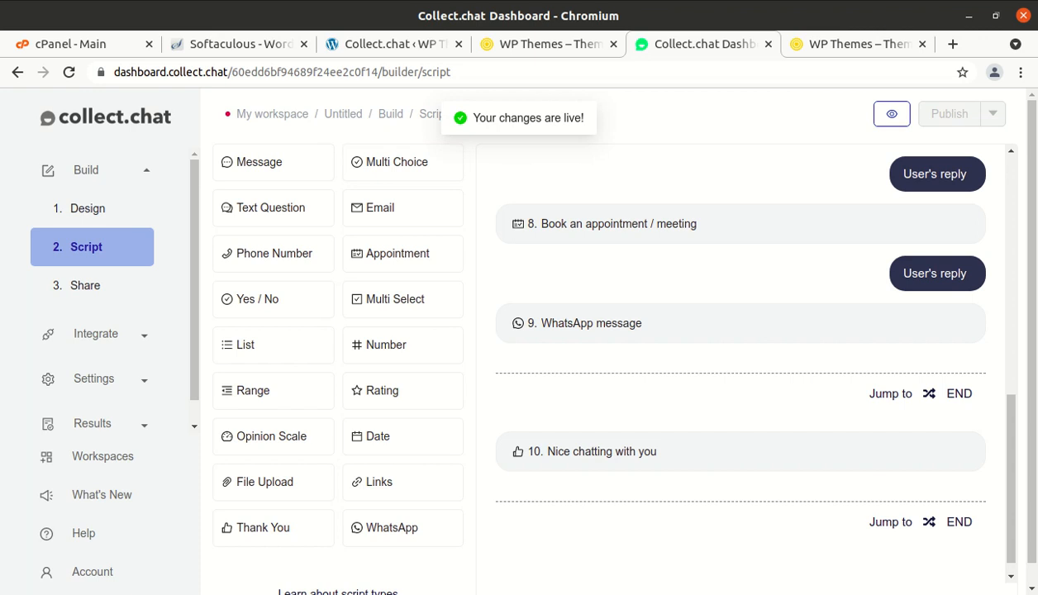
left_click(7, 138)
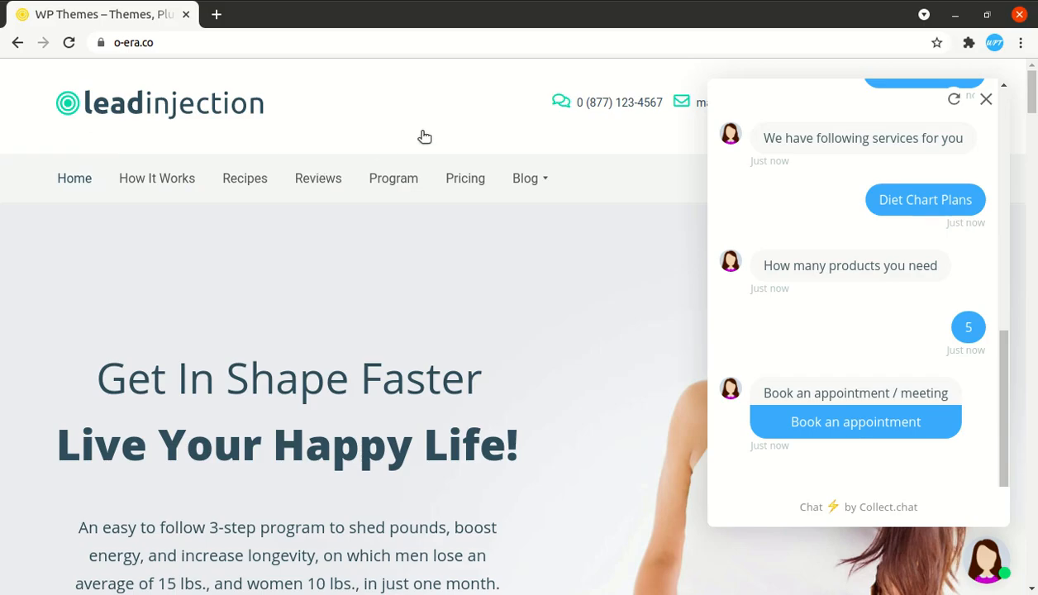
- Reload the o-era.co page, get through the Page Unresponsive warnings, and return to the Collect.chat dashboard
left_click(67, 43)
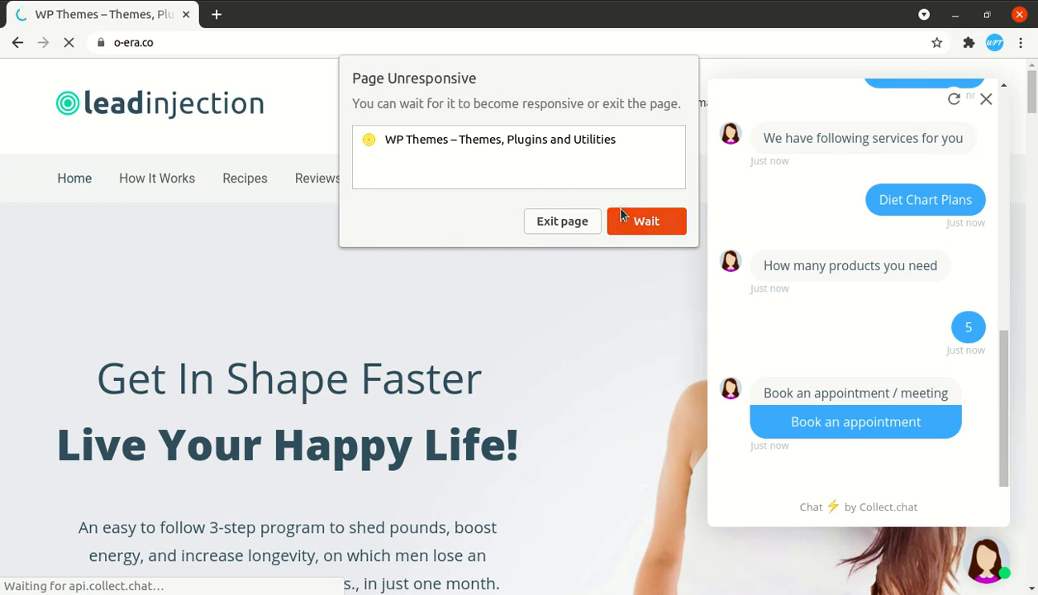
left_click(583, 222)
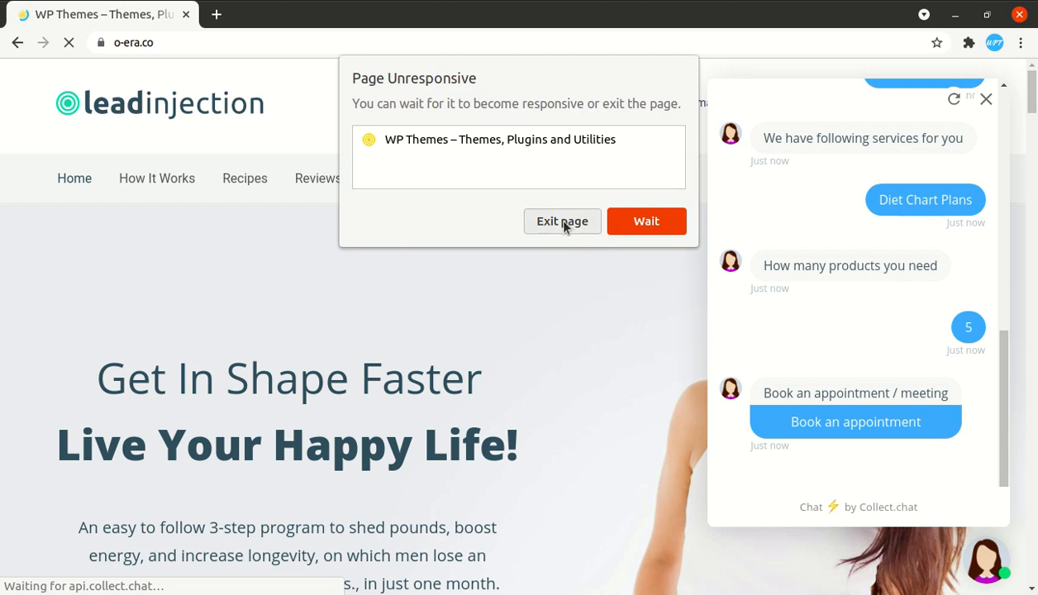
left_click(616, 221)
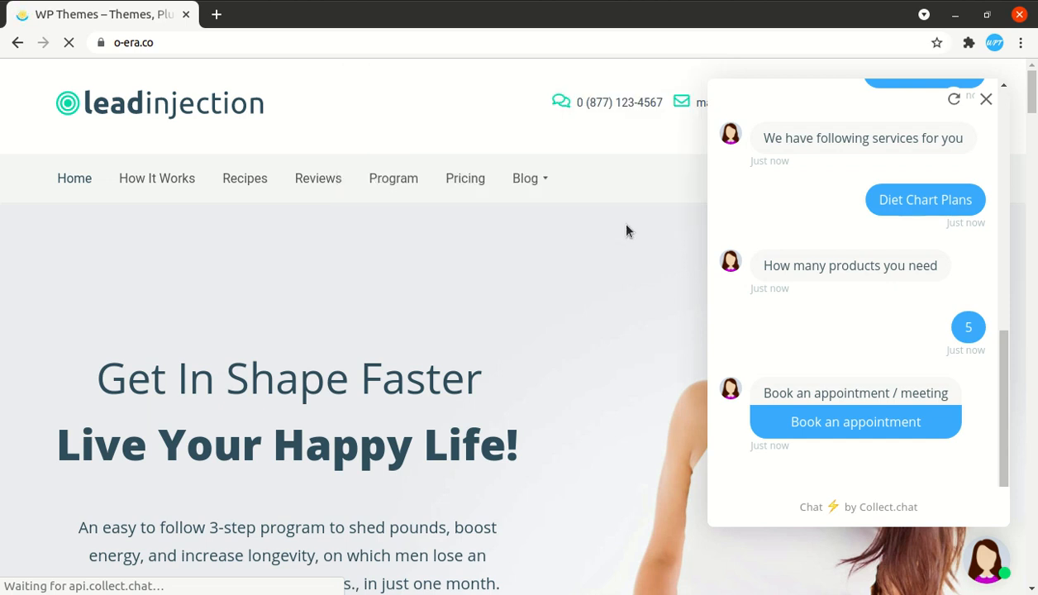
left_click(633, 226)
left_click(1, 193)
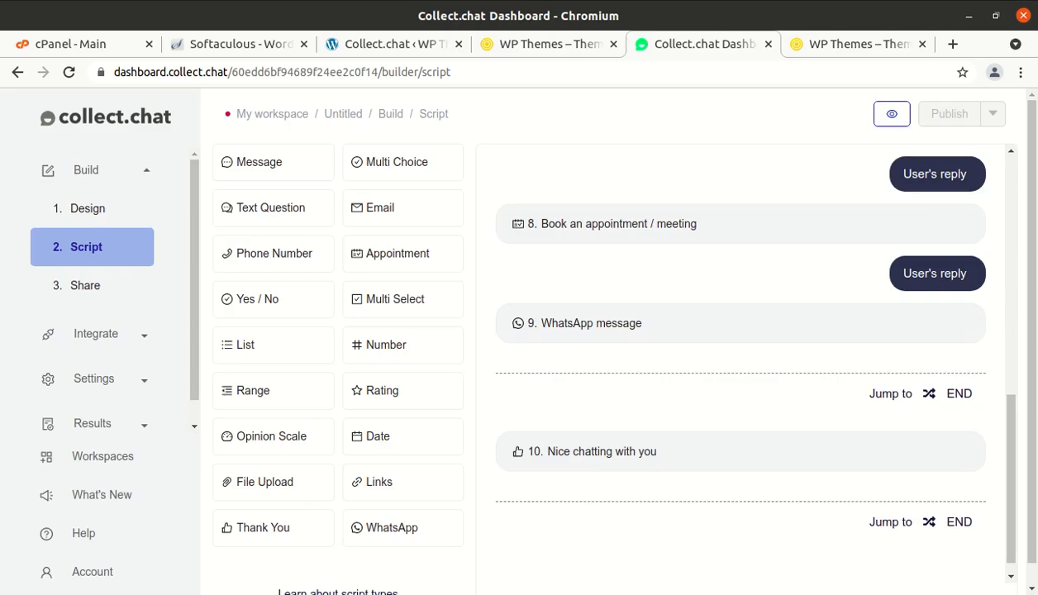
- Load gmail.com in a new browser tab
left_click(952, 44)
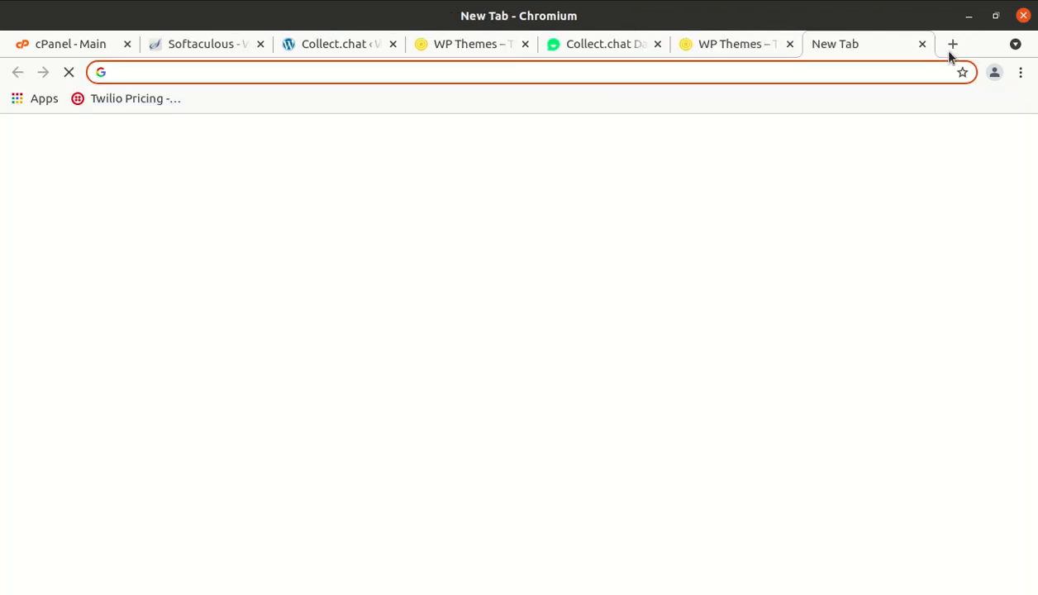
type("gmail.com")
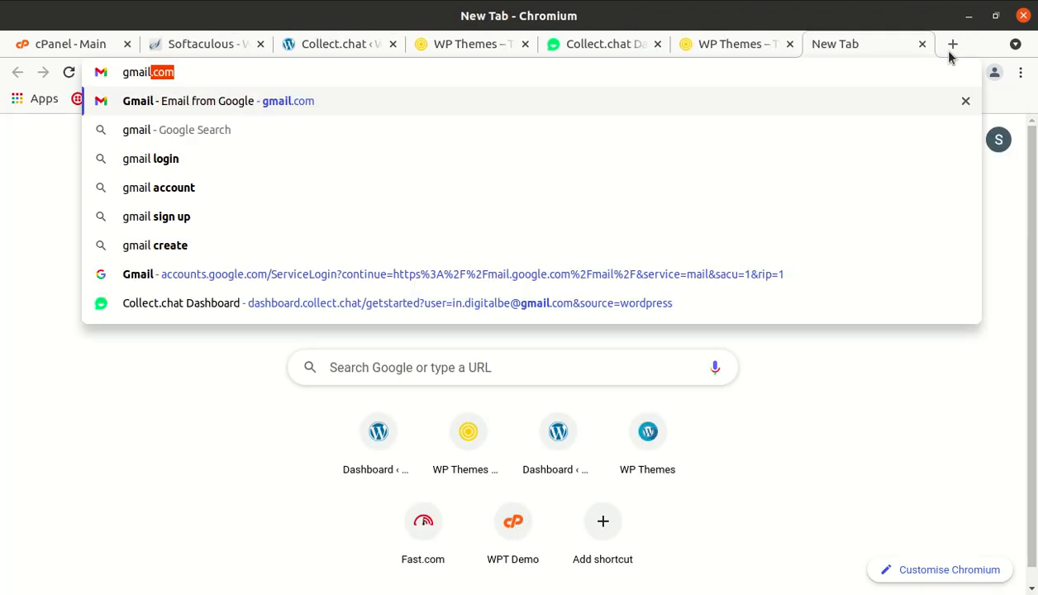
key("Return")
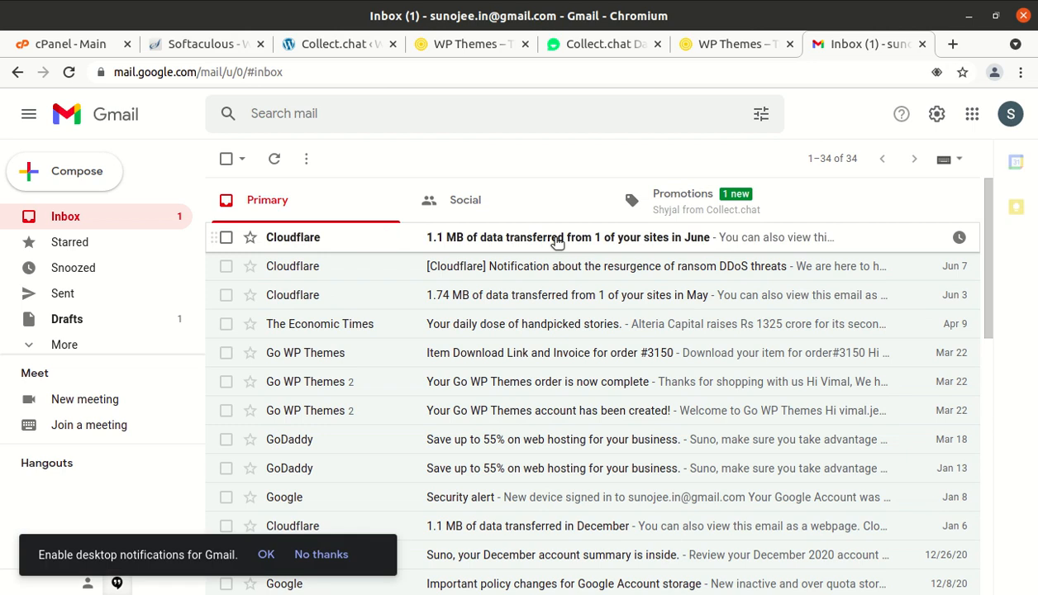
- Read the Welcome to Collect.chat email under Promotions, then go back to the o-era.co window
left_click(691, 216)
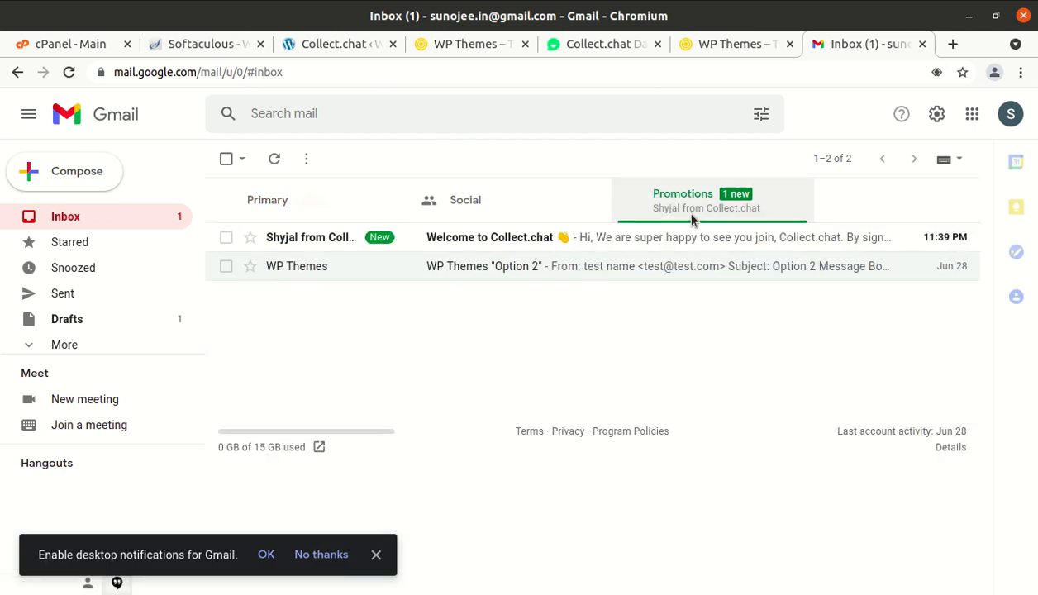
left_click(519, 239)
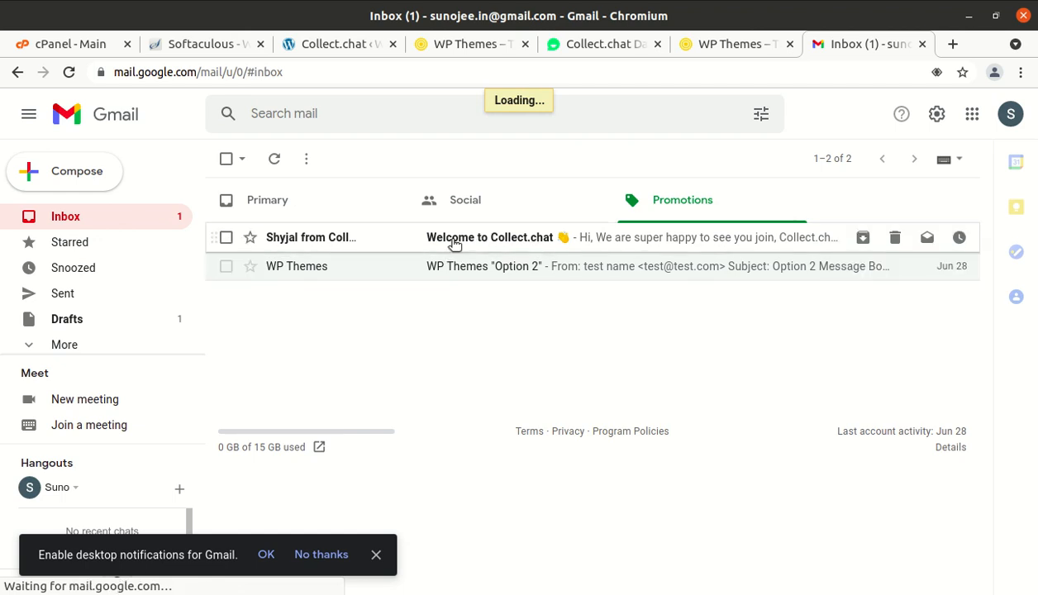
left_click(454, 241)
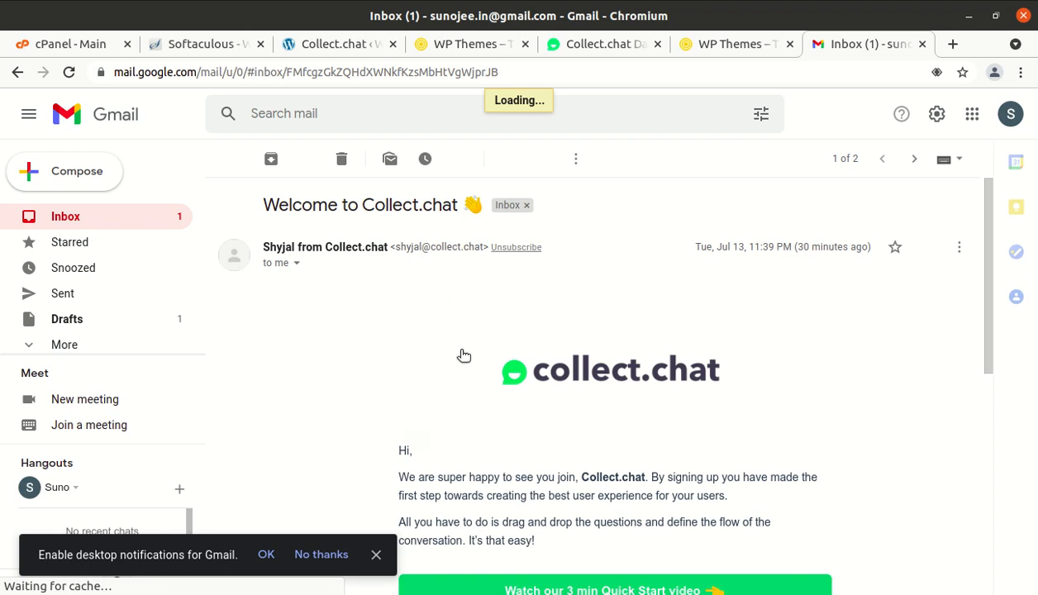
scroll(463, 354, "down", 3)
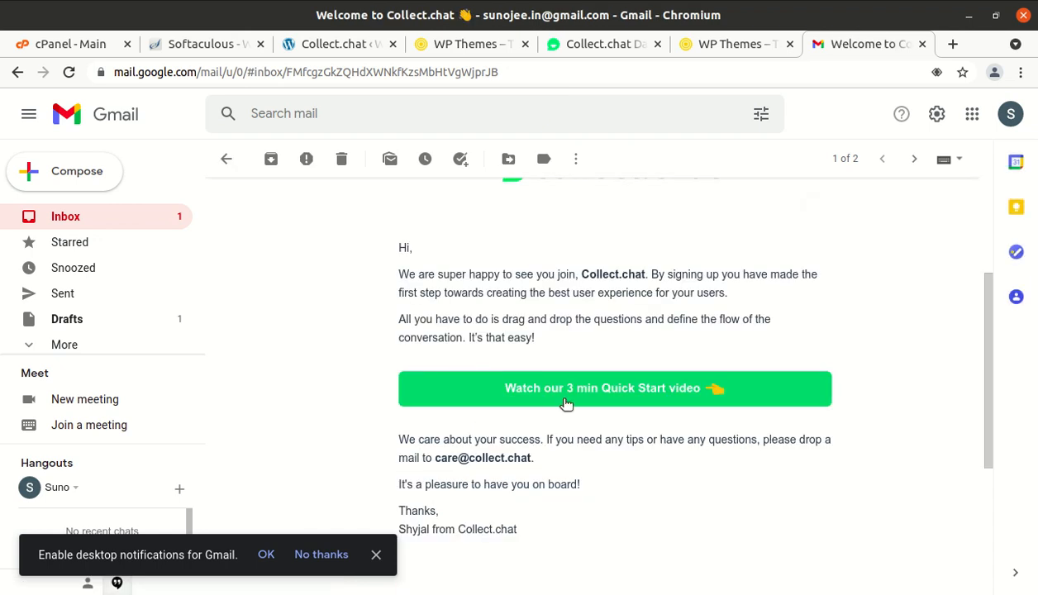
scroll(589, 395, "down", 3)
scroll(590, 396, "up", 6)
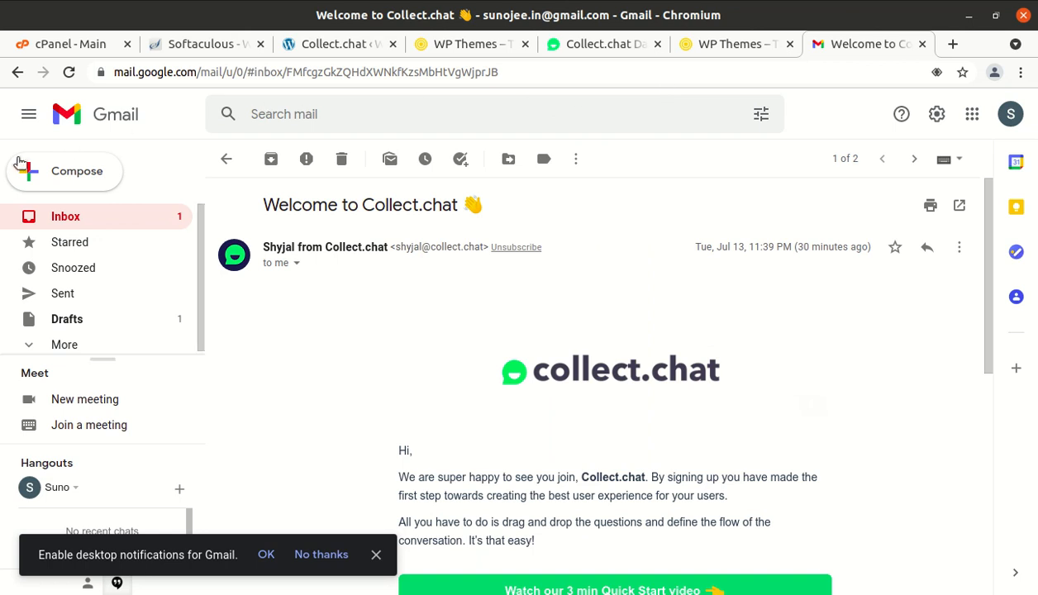
left_click(3, 136)
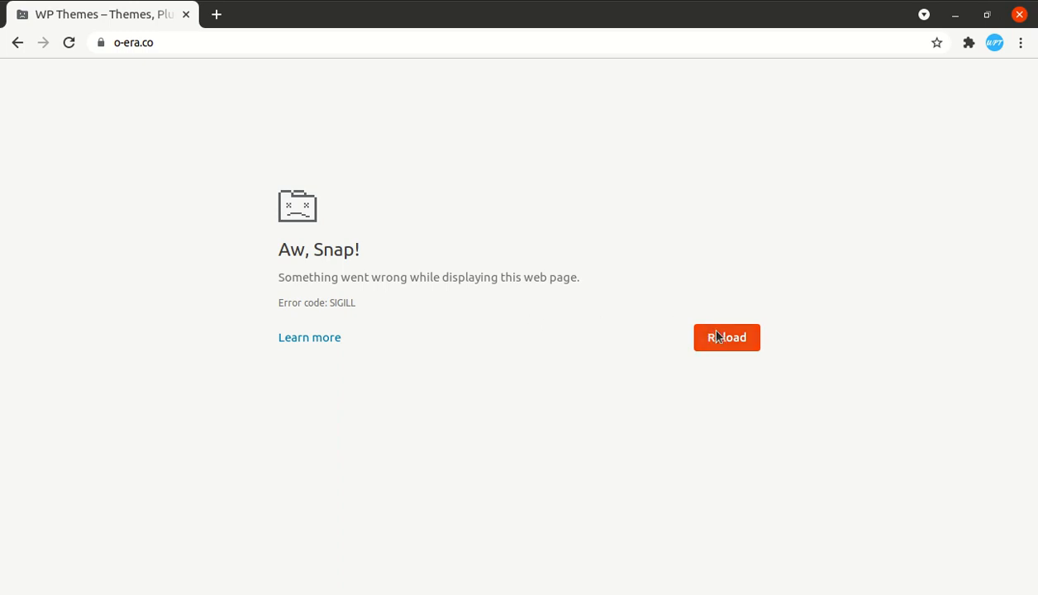
- Reload the Aw, Snap! o-era.co page until the diet chatbot greeting shows, then return to Gmail
left_click(749, 346)
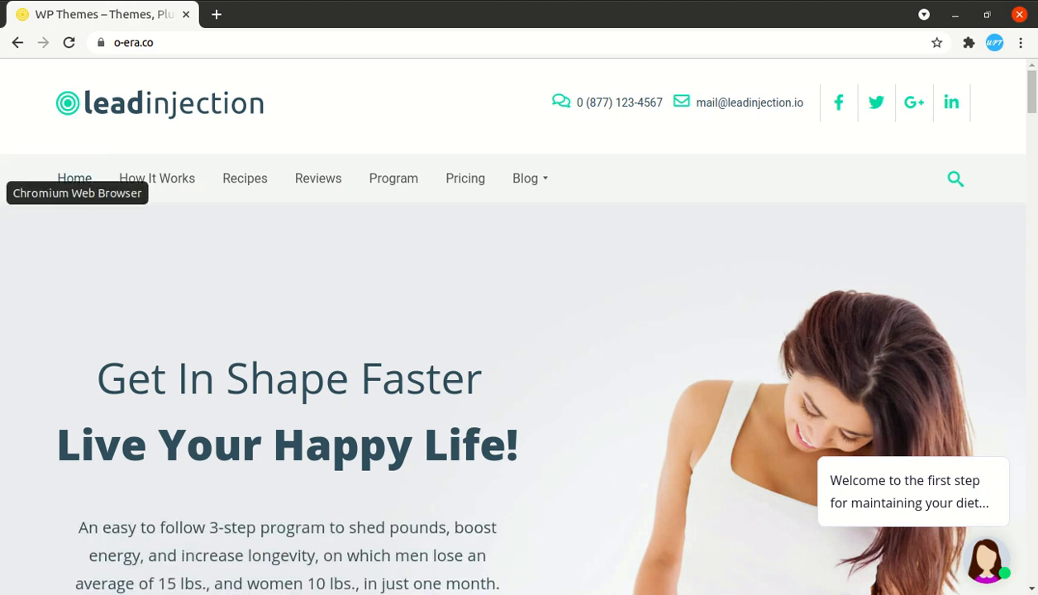
left_click(1, 193)
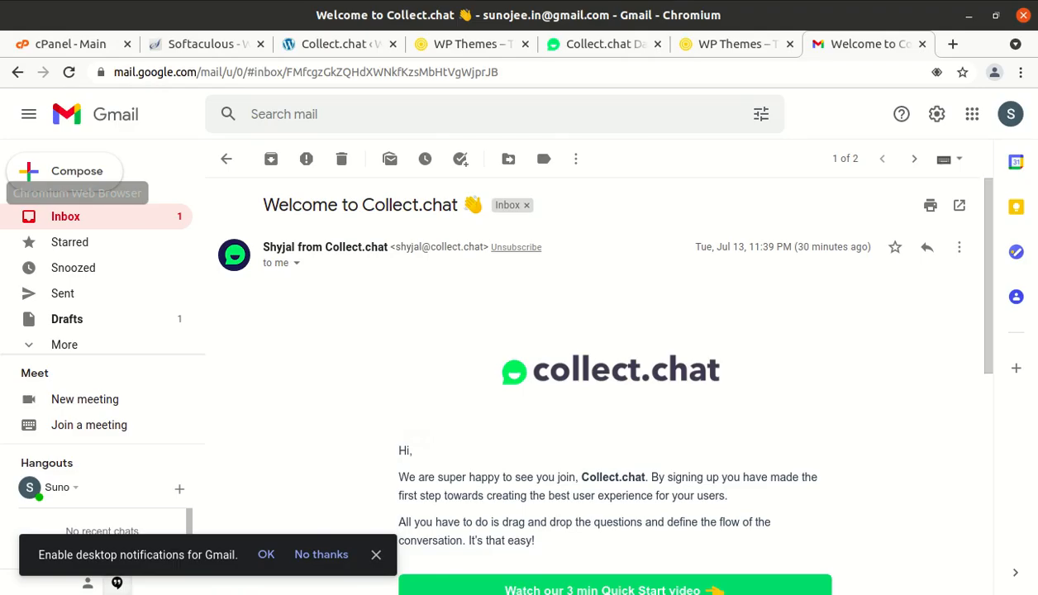
- Delete the 'Book an appointment / meeting' and 'WhatsApp message' questions and publish the script
left_click(592, 45)
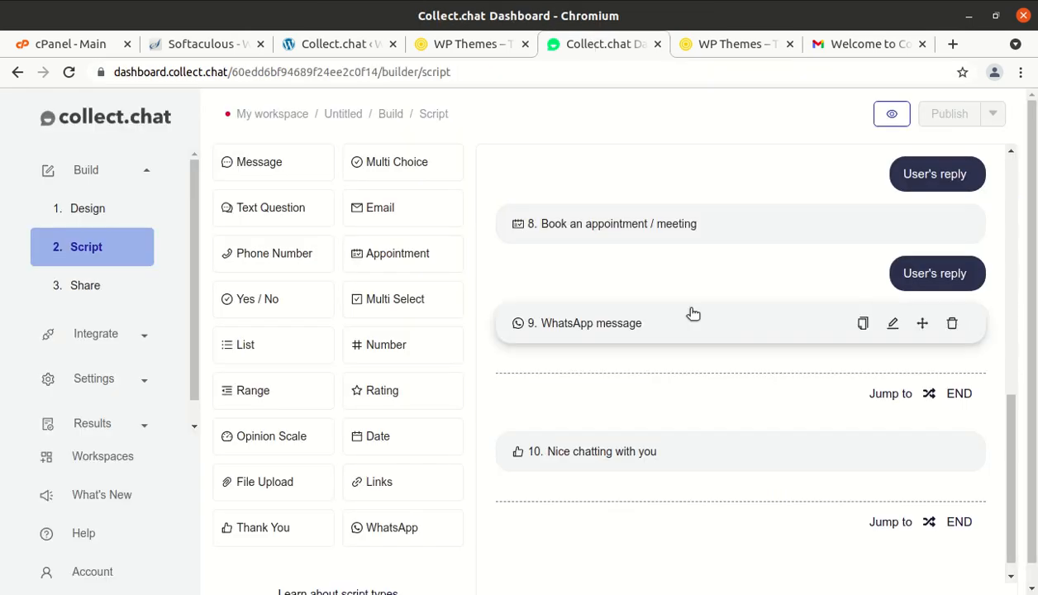
mouse_move(892, 223)
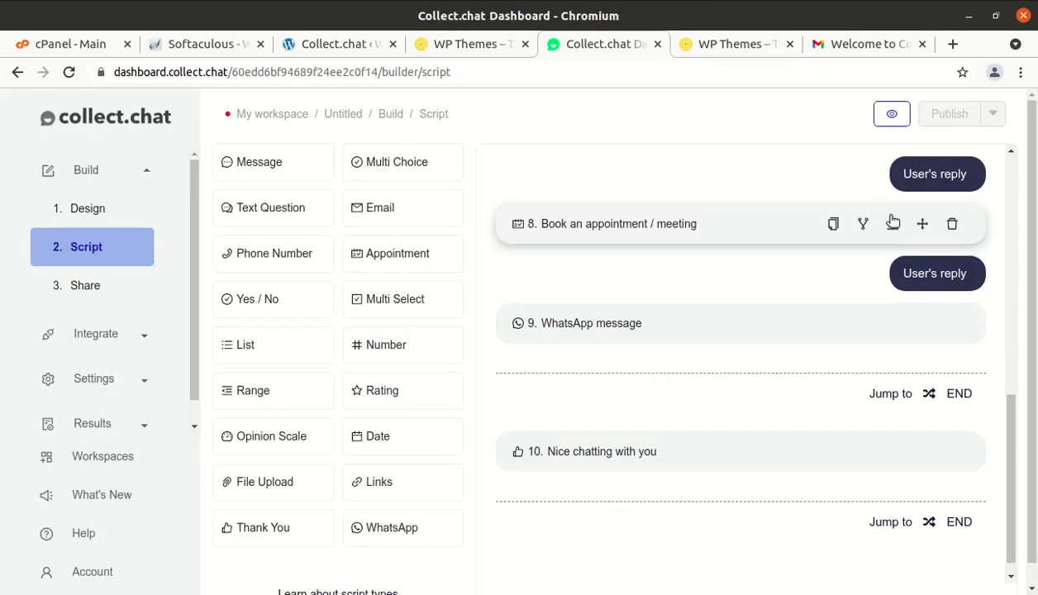
left_click(953, 226)
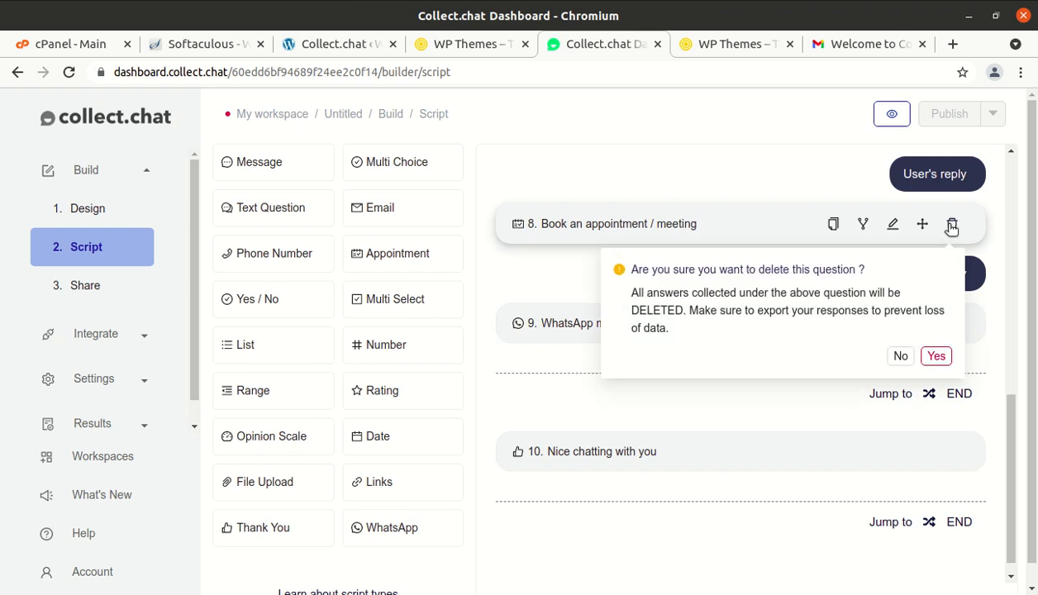
left_click(935, 357)
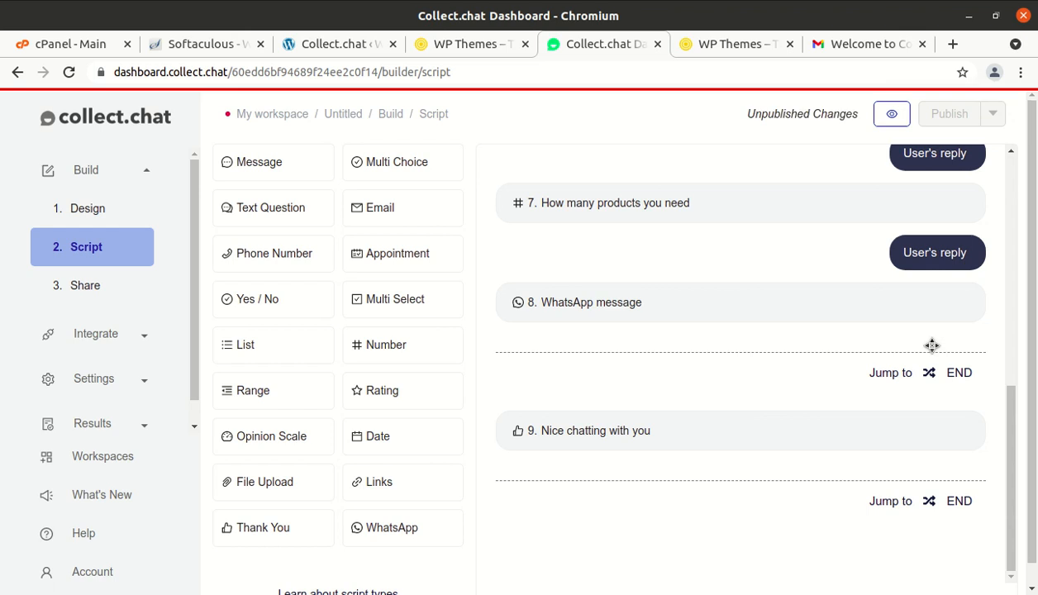
mouse_move(646, 299)
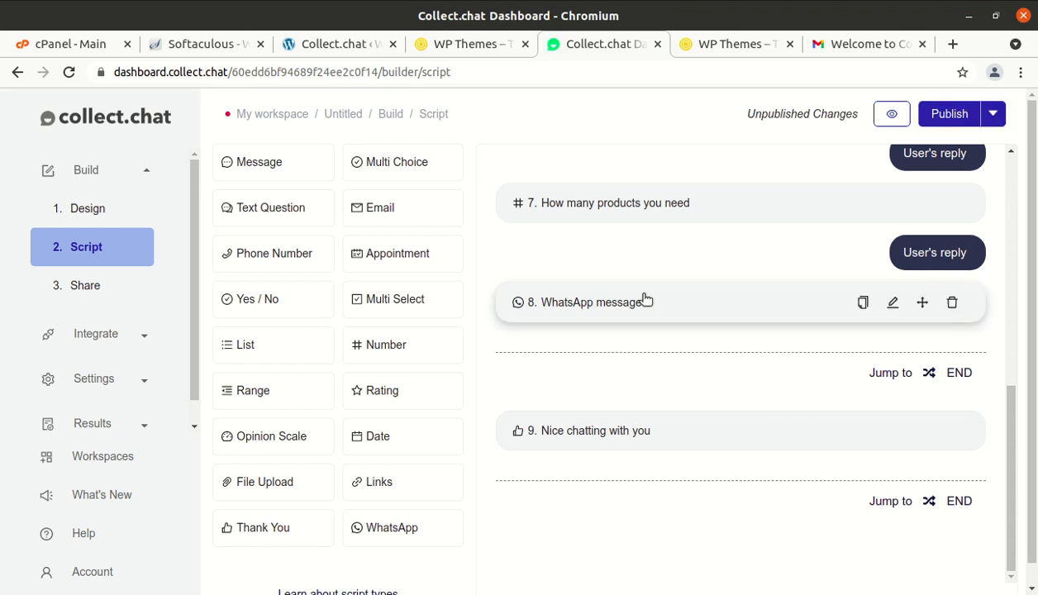
left_click(953, 305)
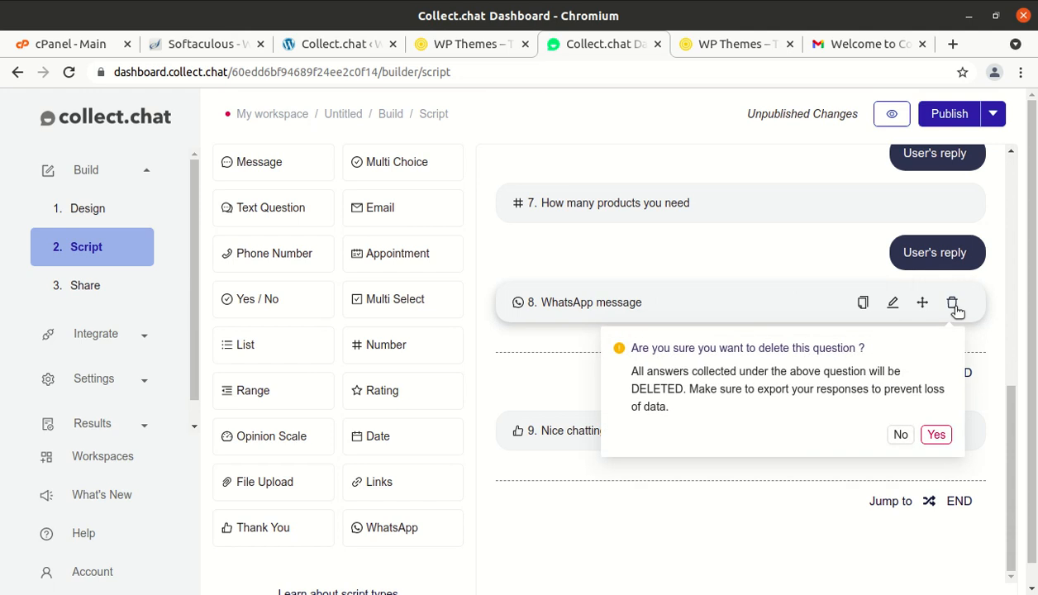
left_click(935, 437)
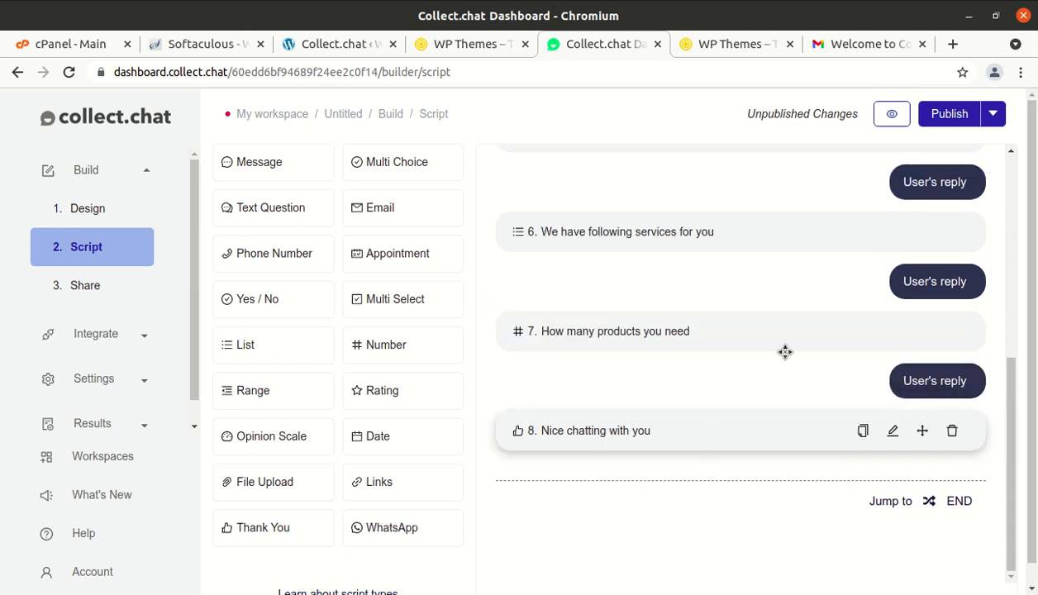
left_click(943, 116)
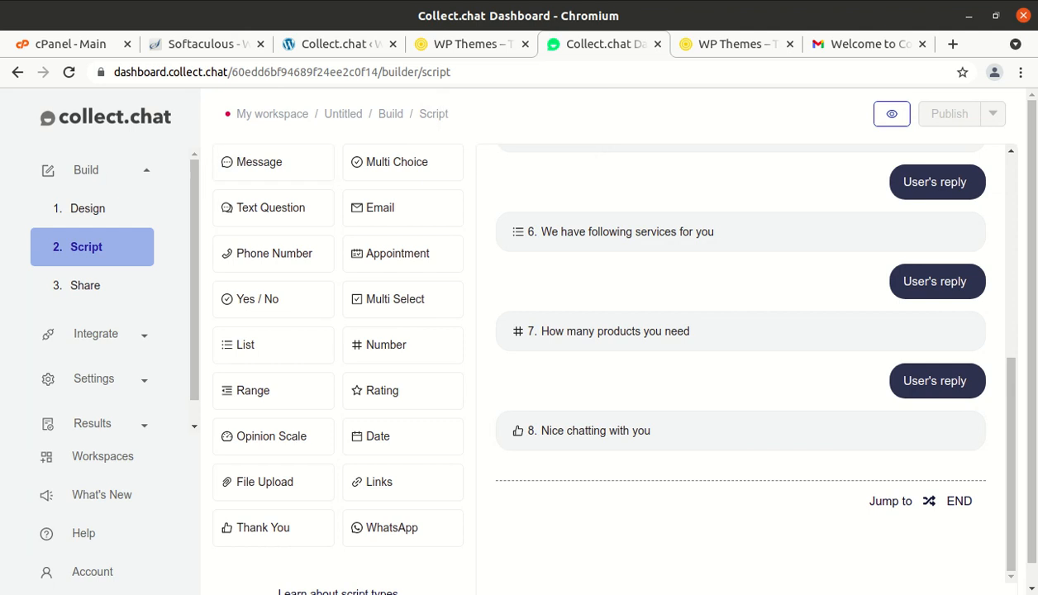
left_click(0, 138)
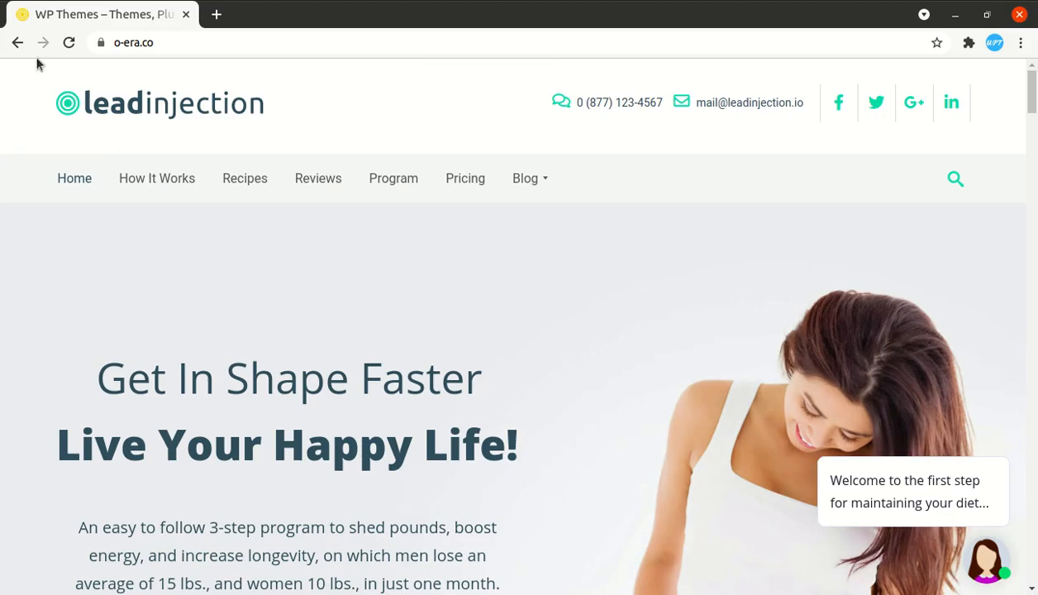
- Reload o-era.co, open the chatbot, choose Health Diet and enter the name 'WP themes'
left_click(69, 42)
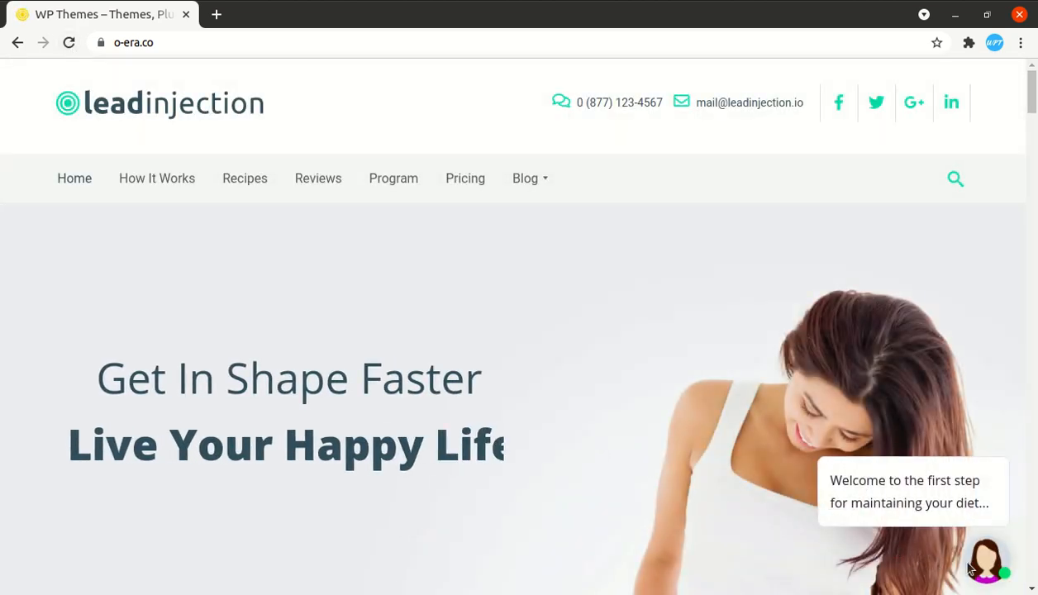
left_click(983, 567)
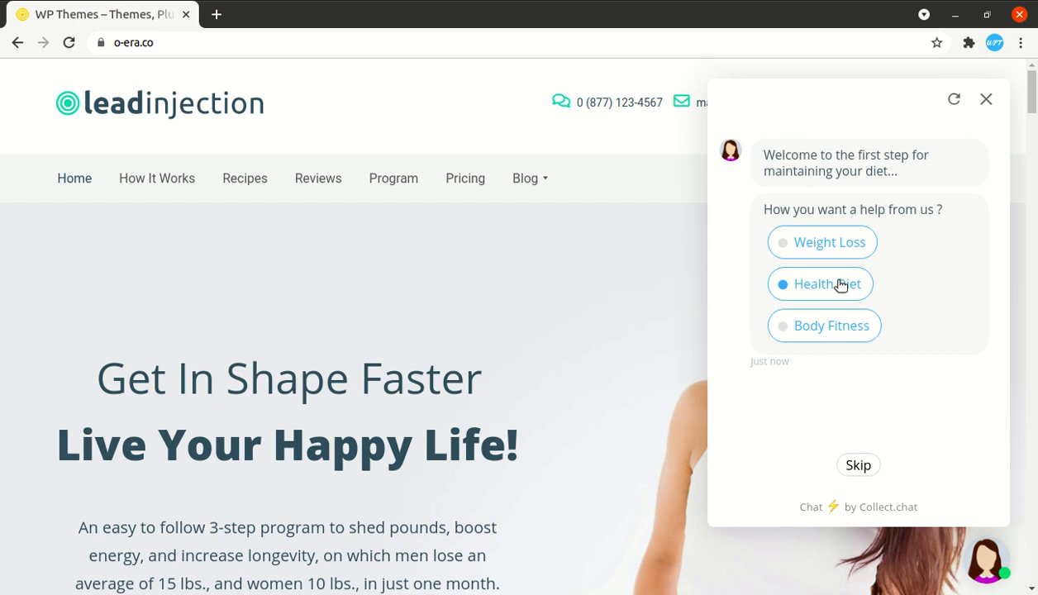
left_click(840, 285)
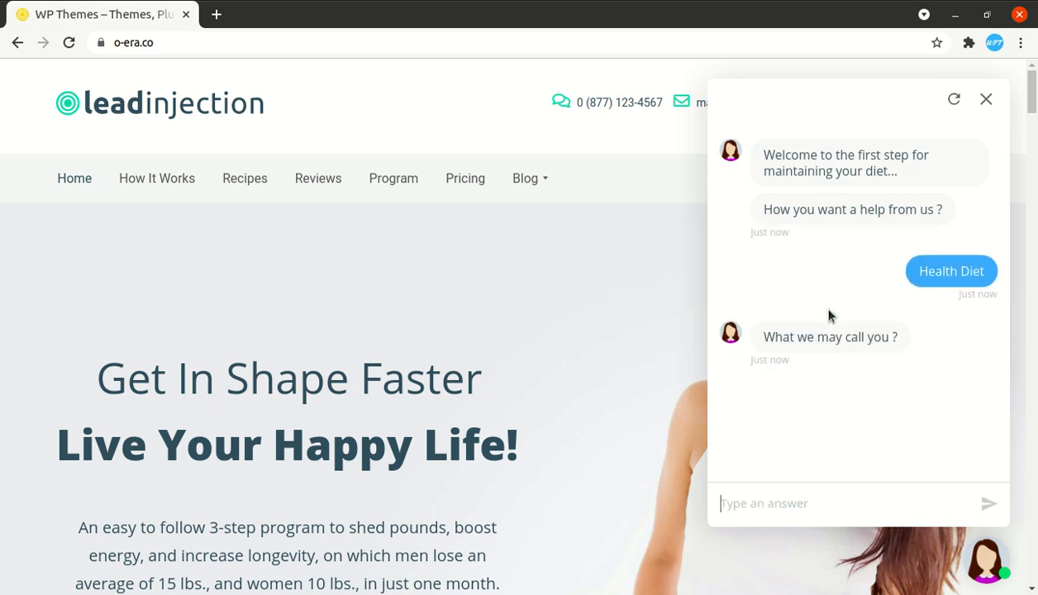
type("W")
type("the")
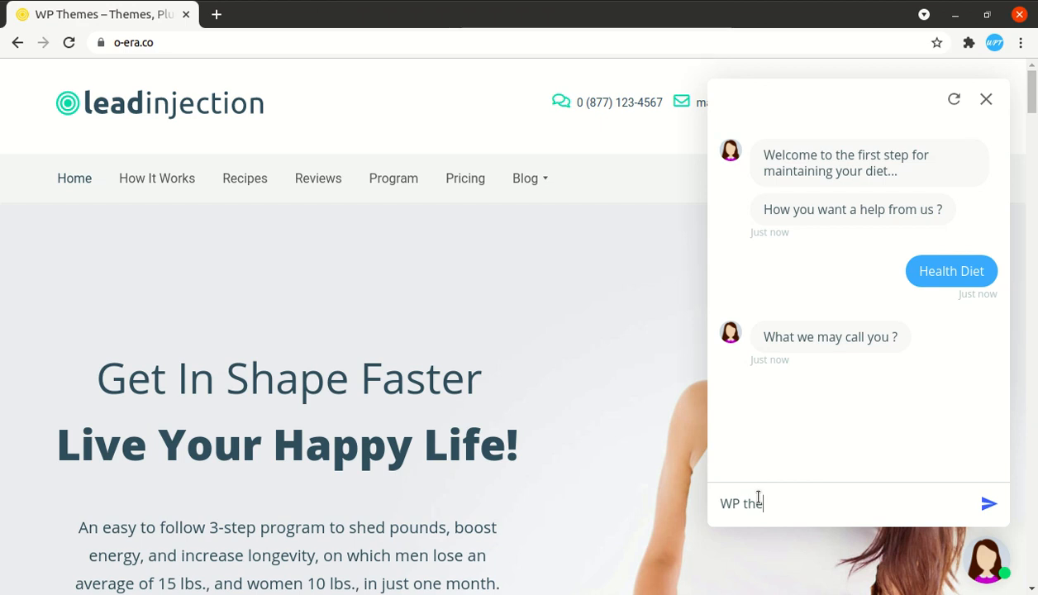
type("mes")
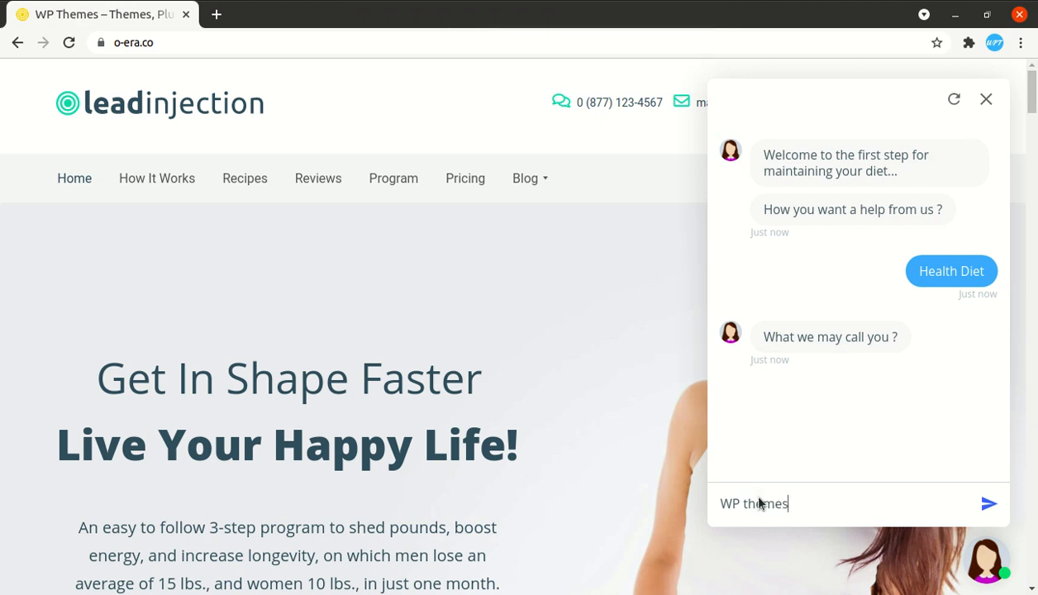
key("Return")
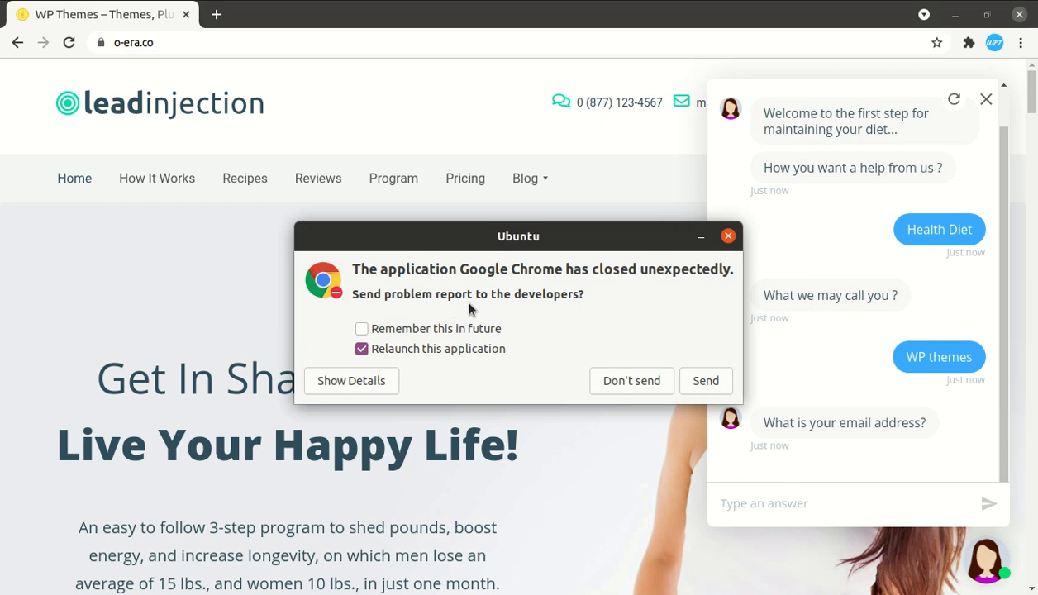
- Send the crash report, then answer the chatbot's email and phone questions with test contact details
left_click(702, 384)
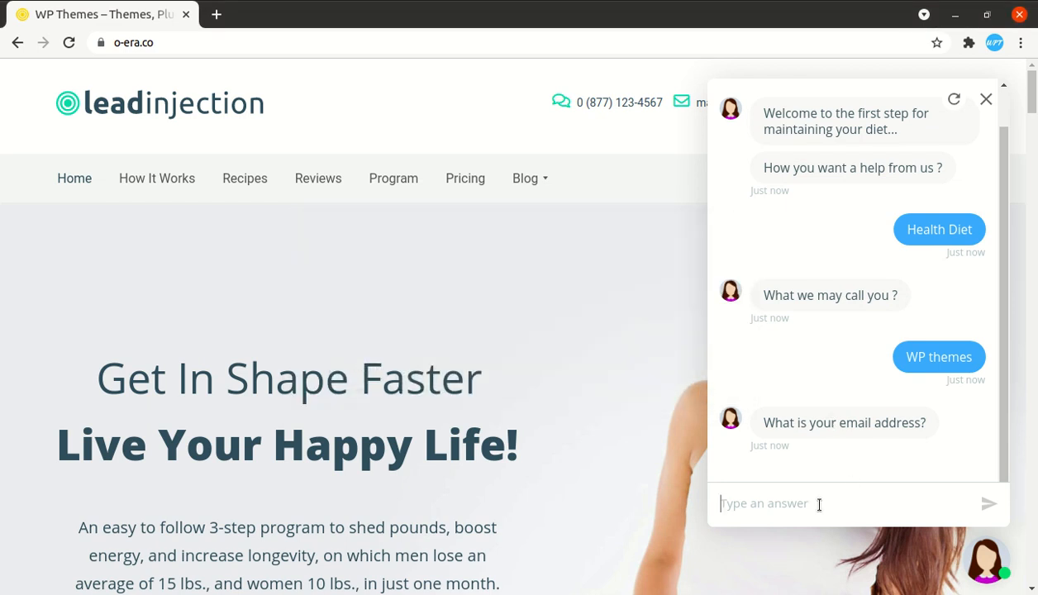
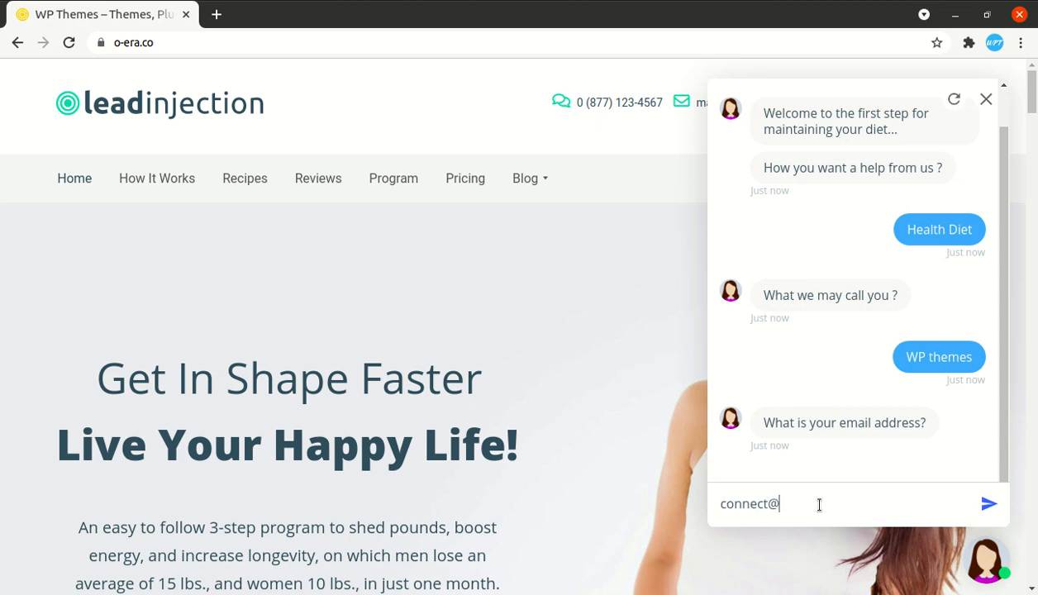
key("Return")
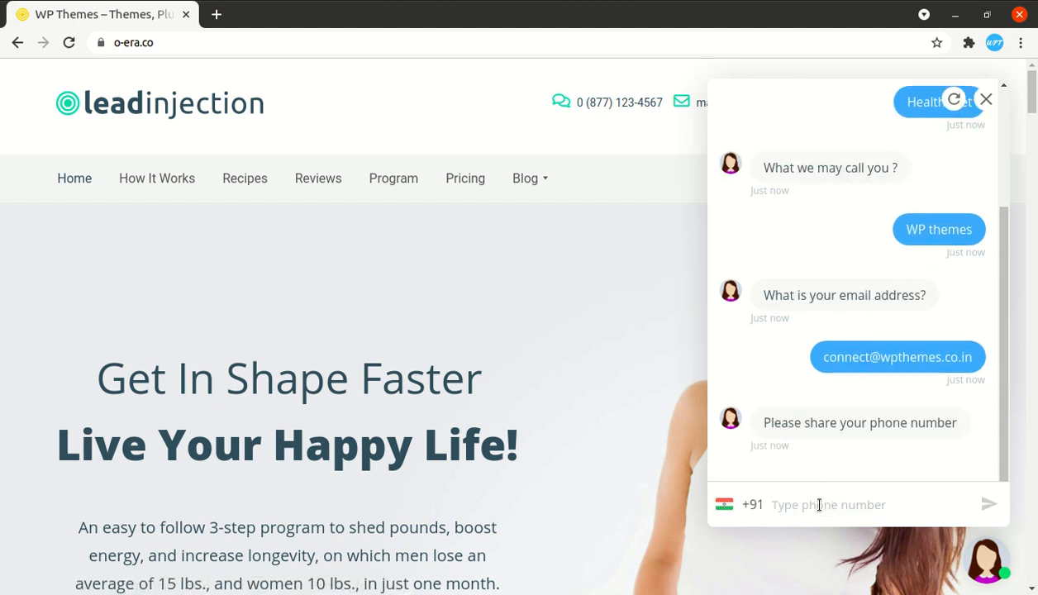
type("98989898")
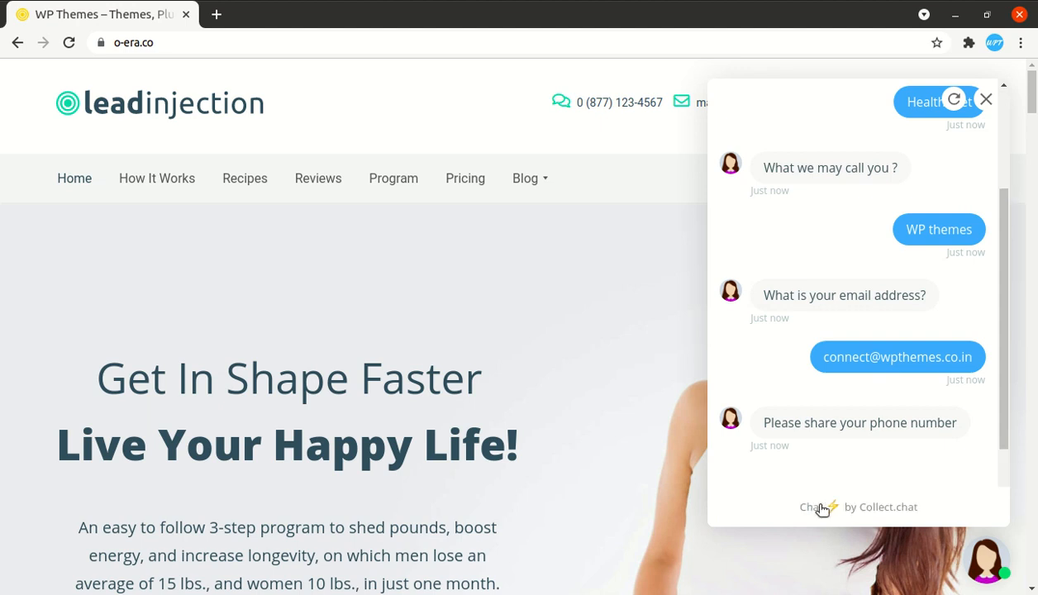
key("Return")
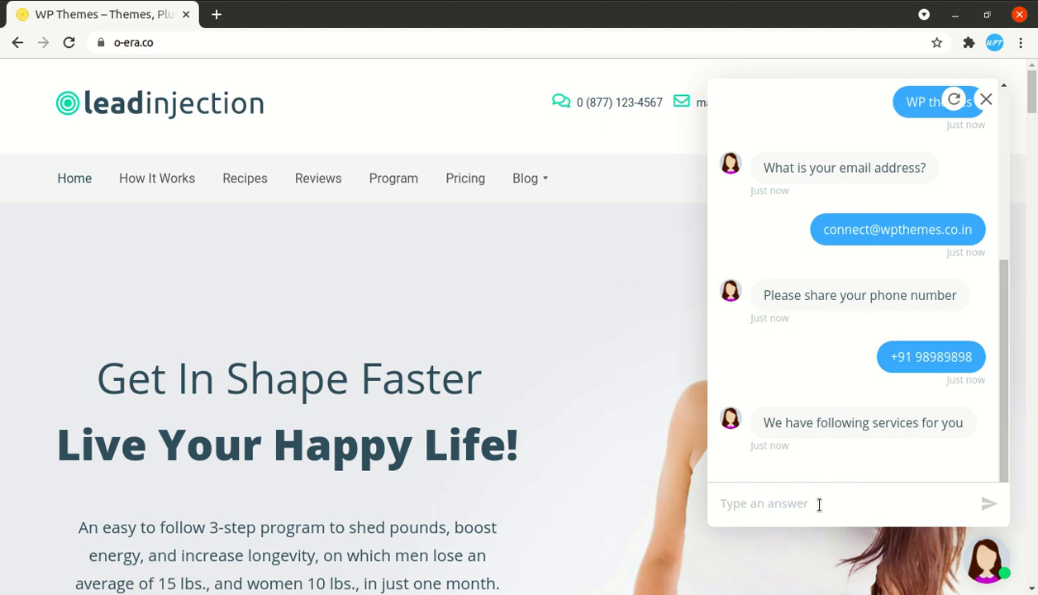
- Choose Diet Chart Plans, skip the quantity question, and confirm HEALTHY DIETS opens wpthemes.co.in
left_click(799, 423)
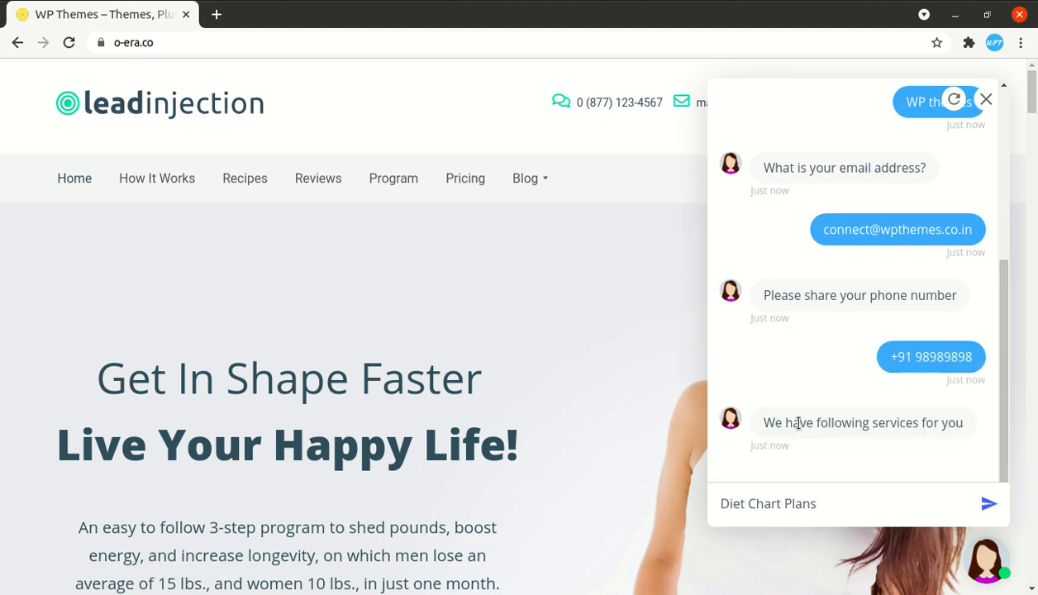
key("Return")
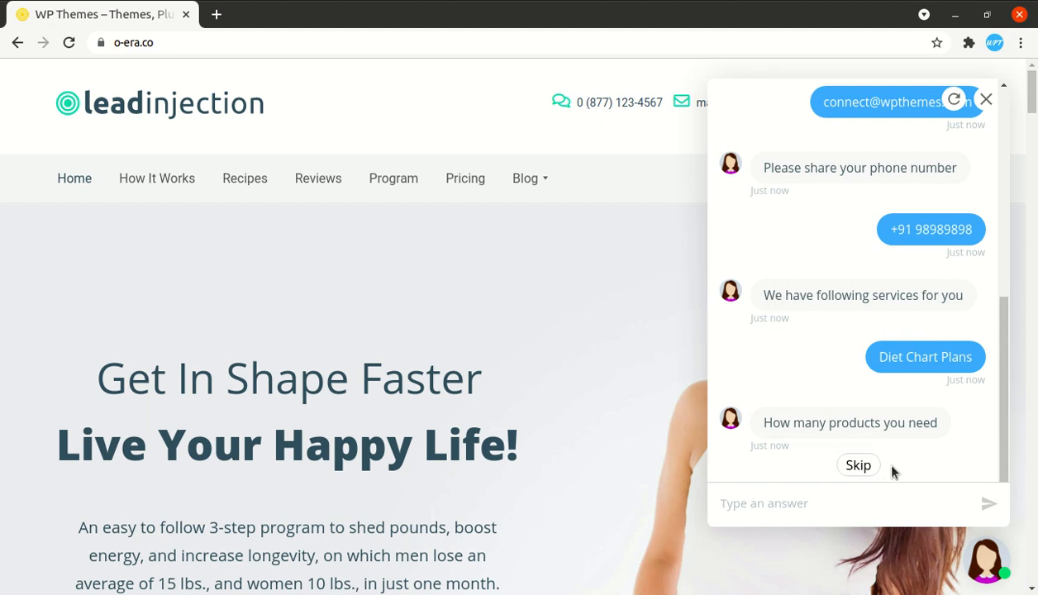
left_click(868, 468)
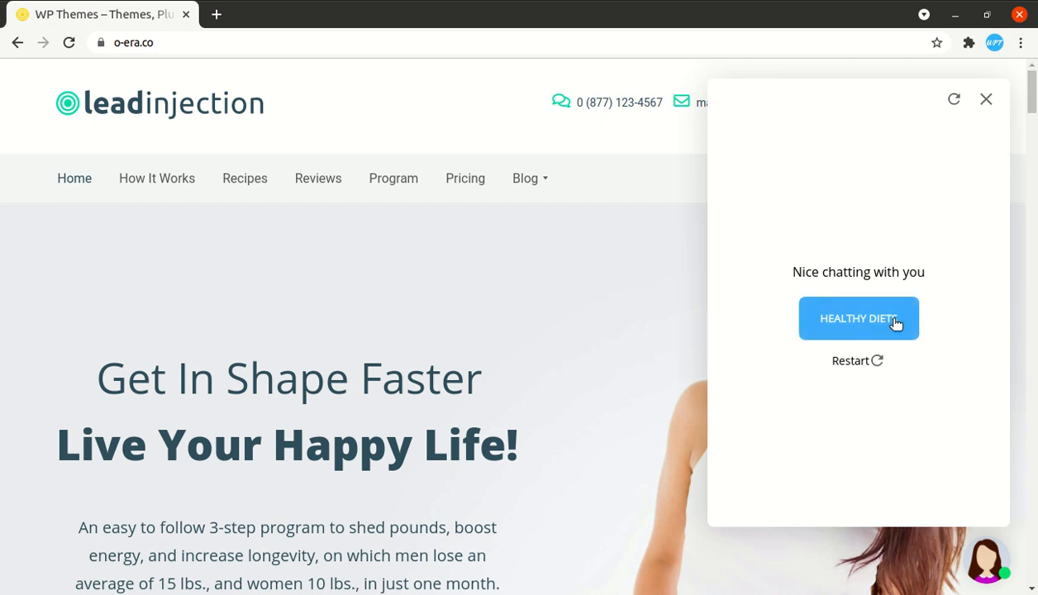
left_click(858, 330)
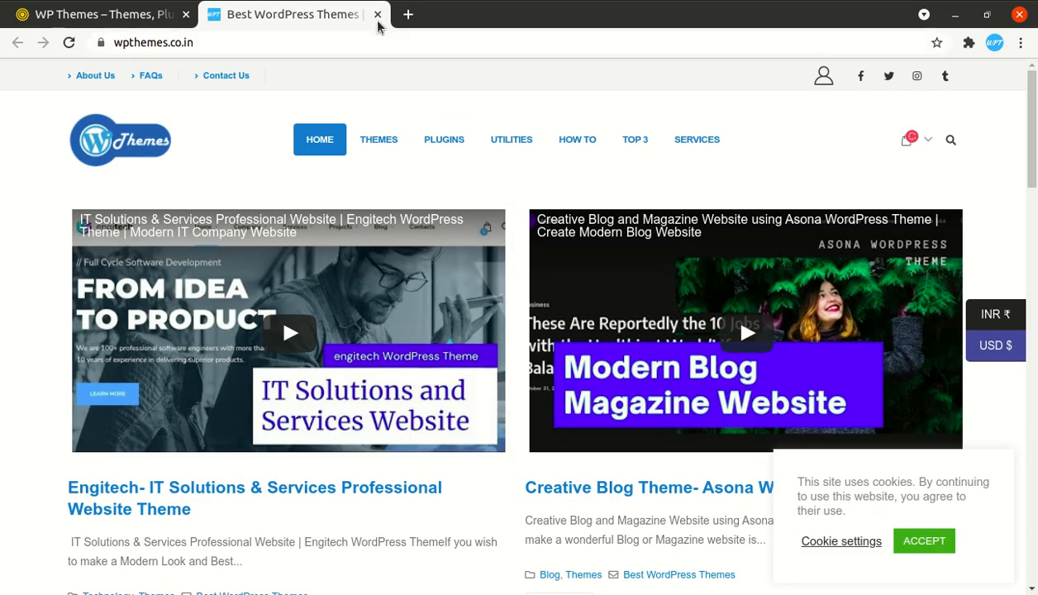
left_click(377, 14)
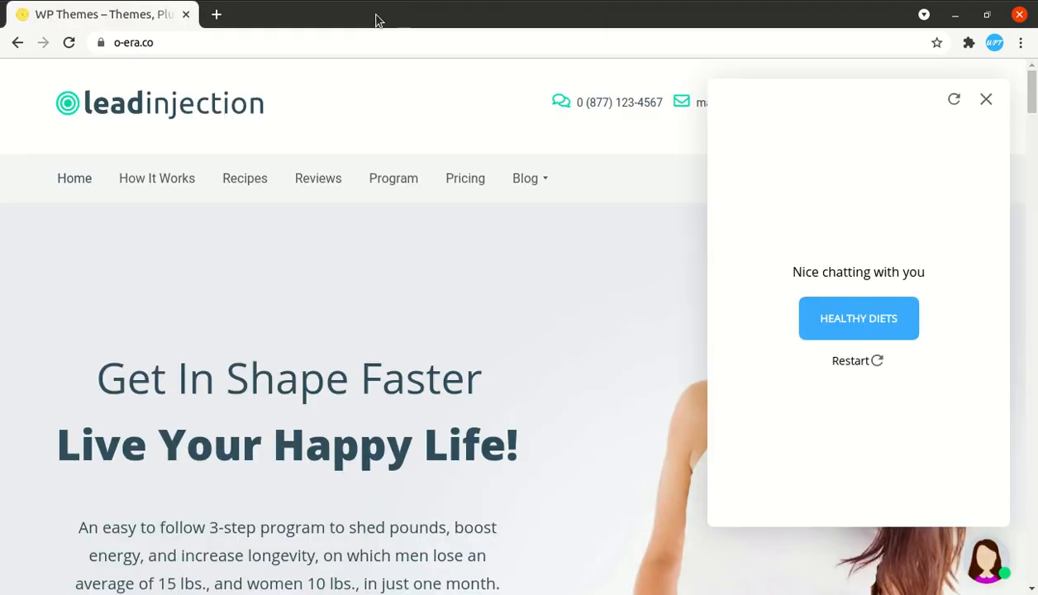
- Close the chat panel and set the Appointment invitee email question to 'What is your email address?'
left_click(986, 100)
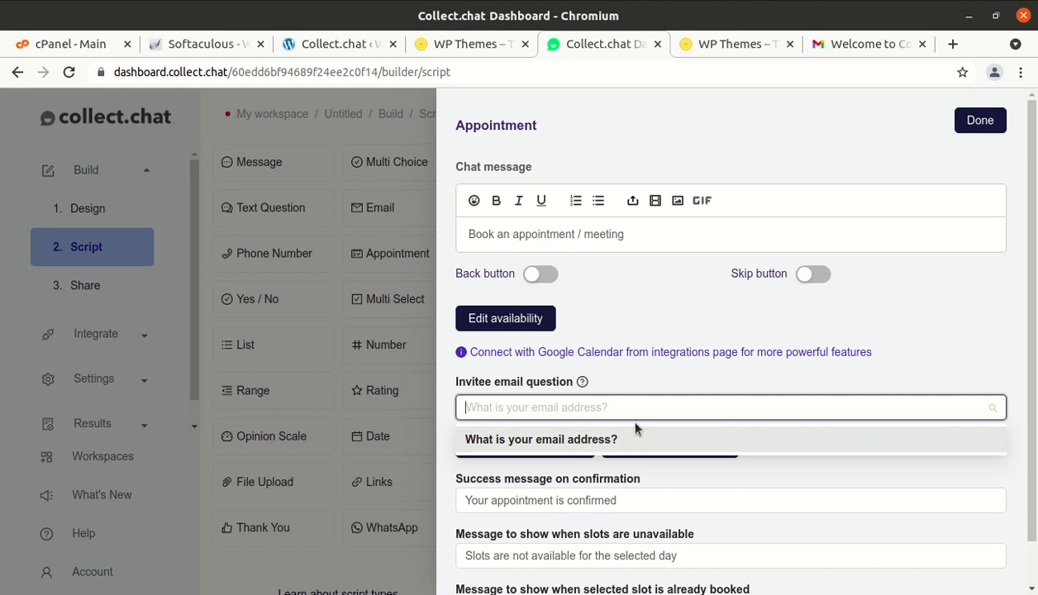
left_click(640, 439)
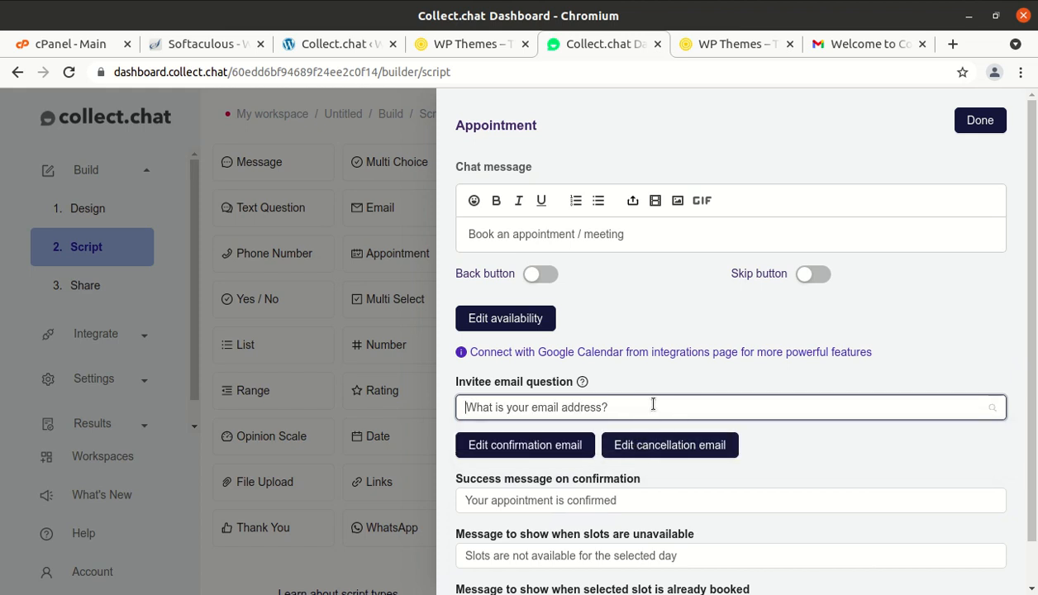
left_click(653, 404)
left_click(588, 440)
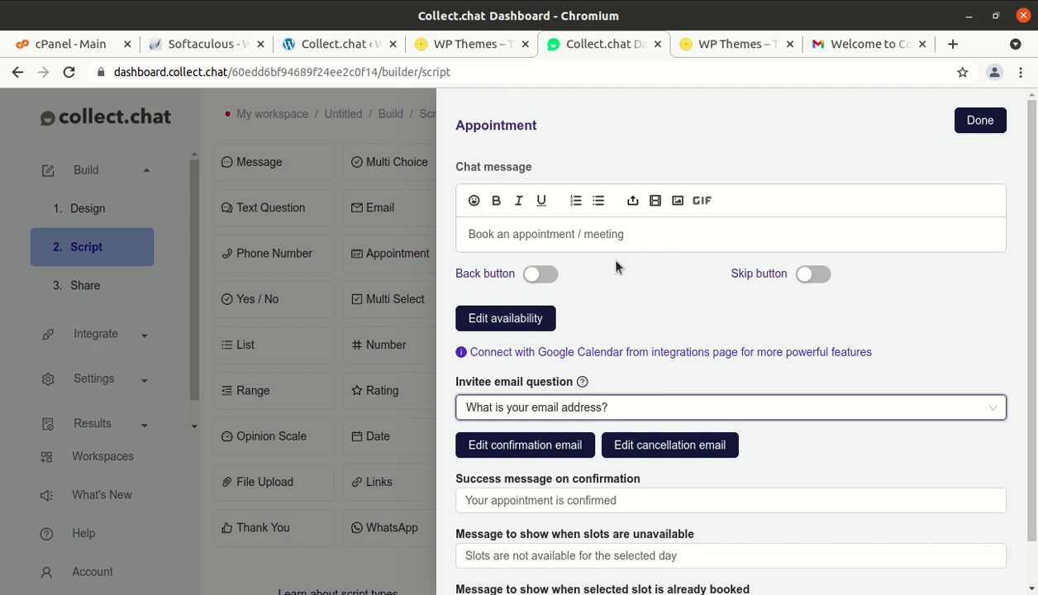
scroll(618, 266, "down", 1)
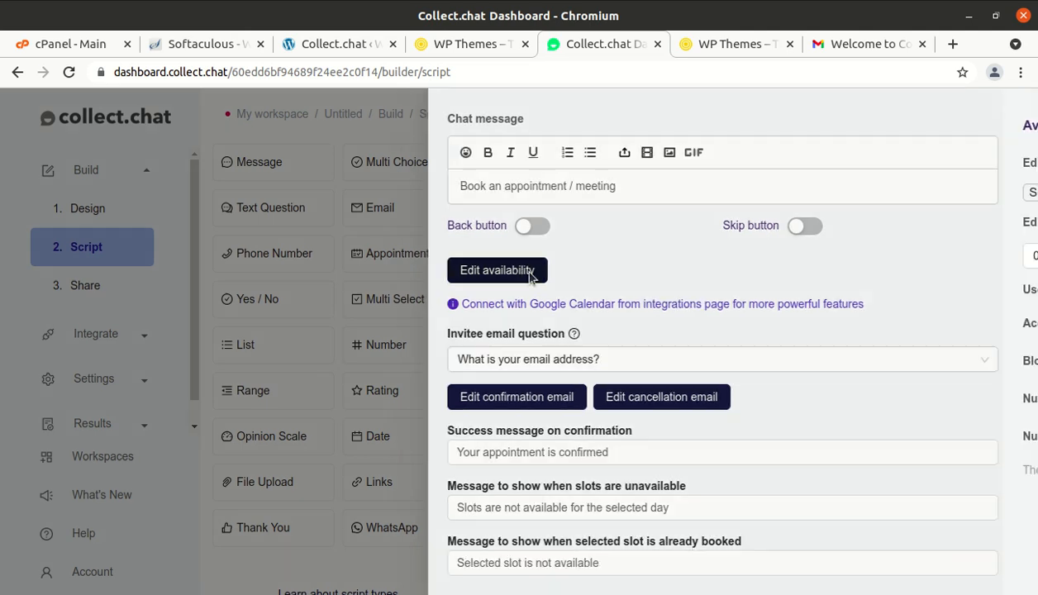
- Make Sunday and Saturday available booking days in the appointment availability settings
left_click(531, 274)
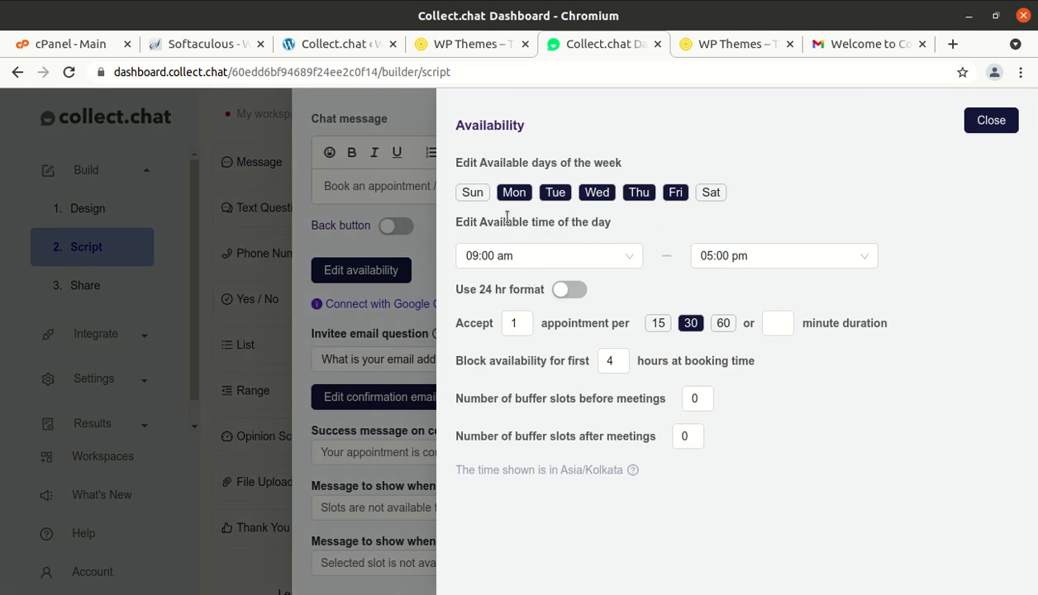
left_click(472, 192)
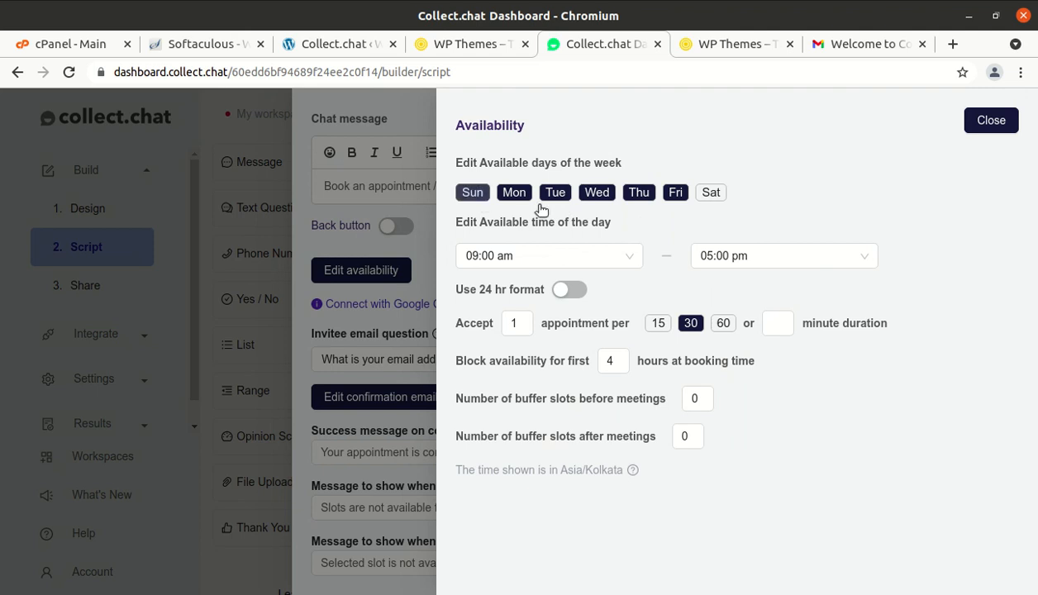
left_click(717, 198)
left_click(990, 124)
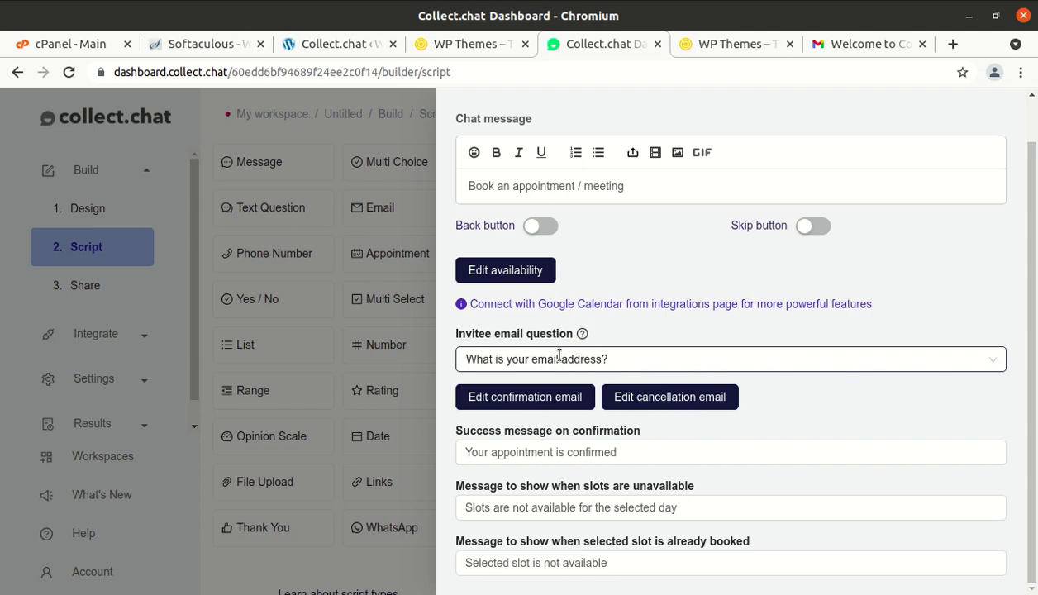
- Use 'What is your email address?' as the invitee email question, finish the step, and publish
left_click(611, 359)
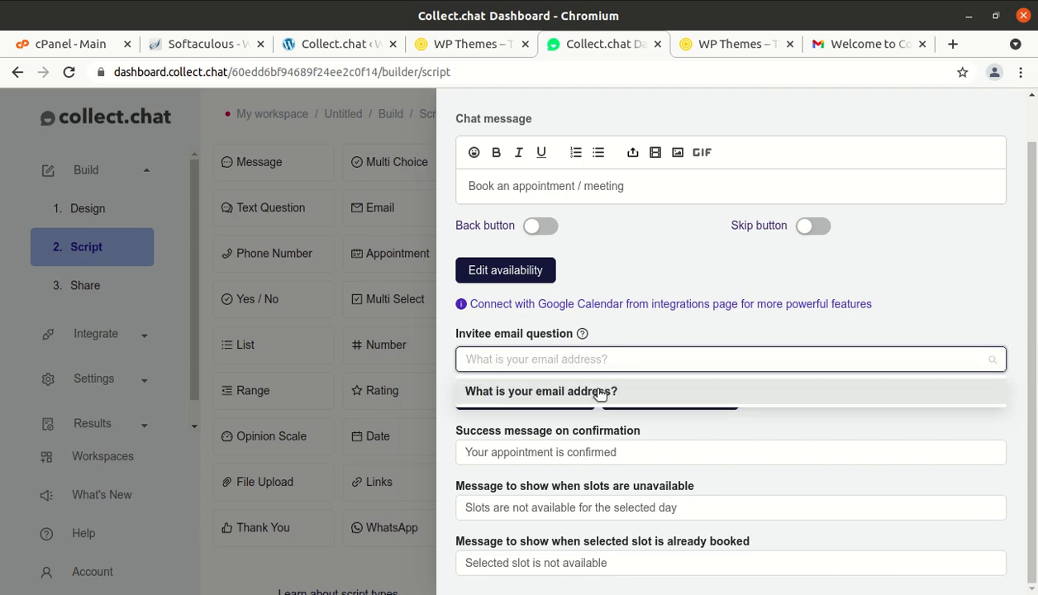
left_click(599, 394)
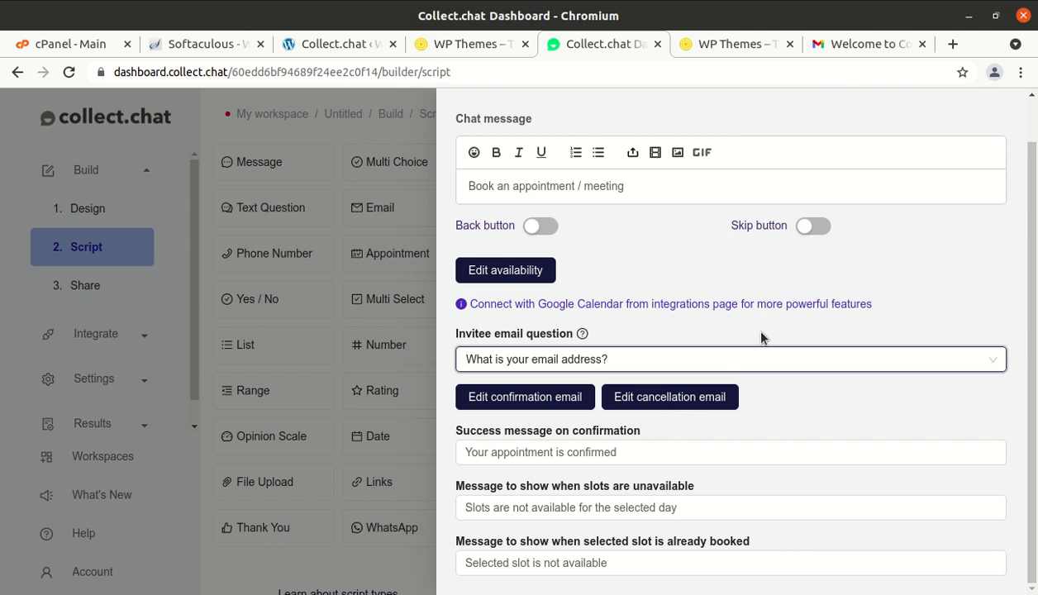
scroll(761, 338, "up", 1)
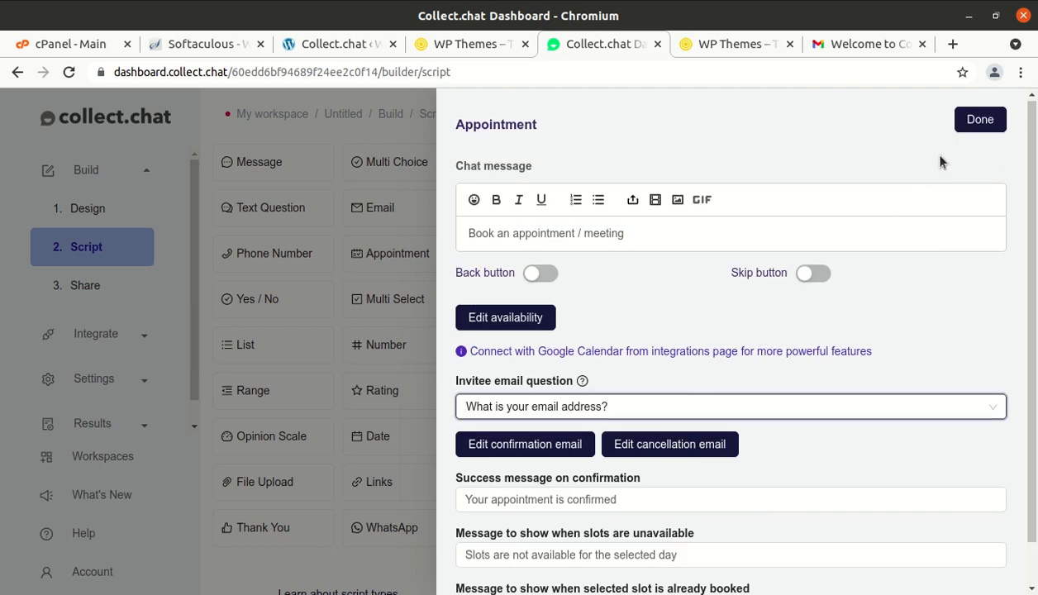
left_click(980, 120)
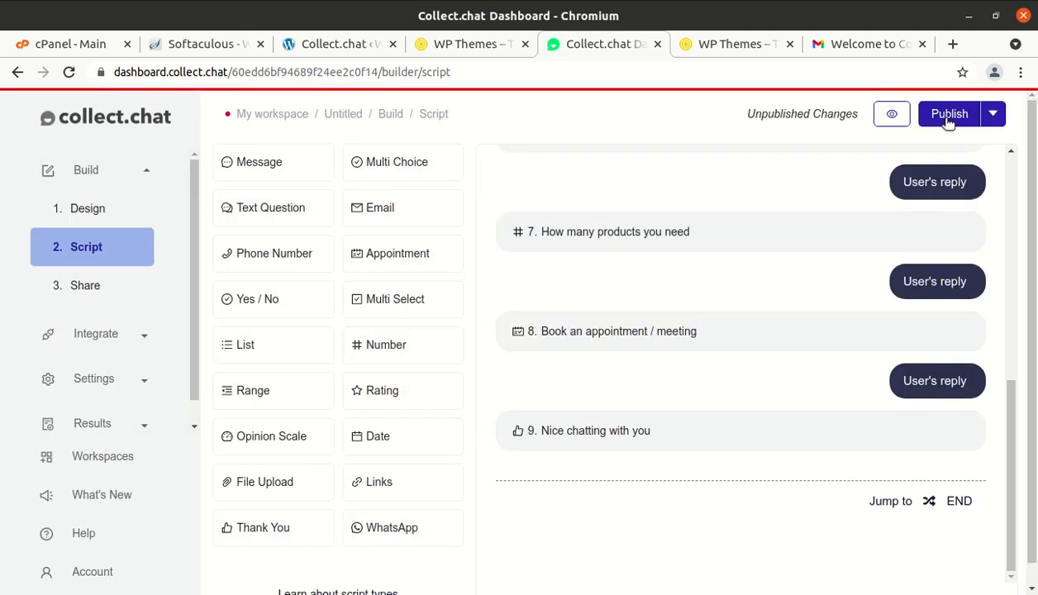
left_click(950, 121)
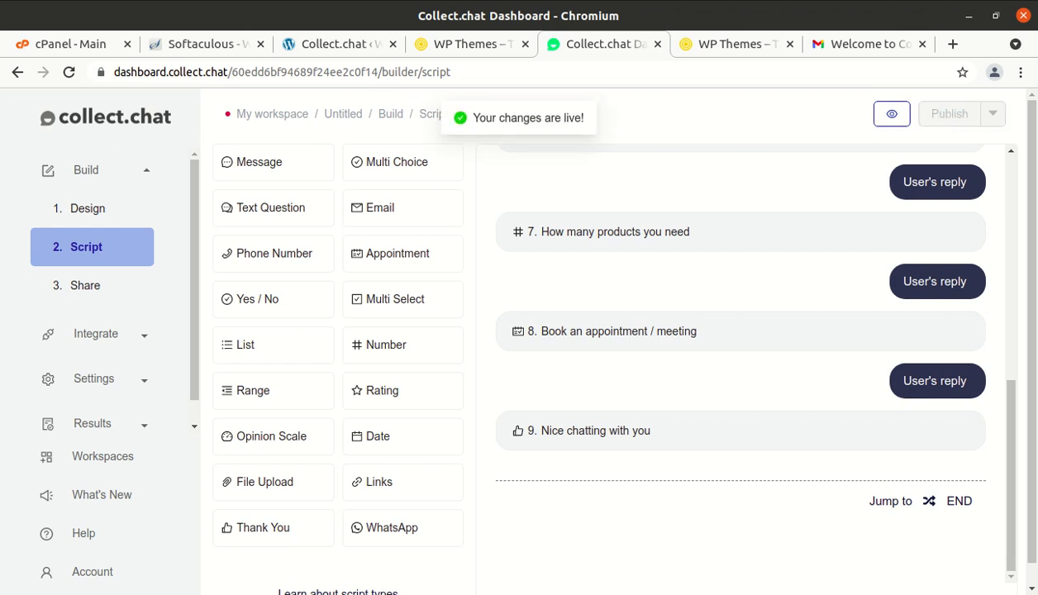
left_click(1, 137)
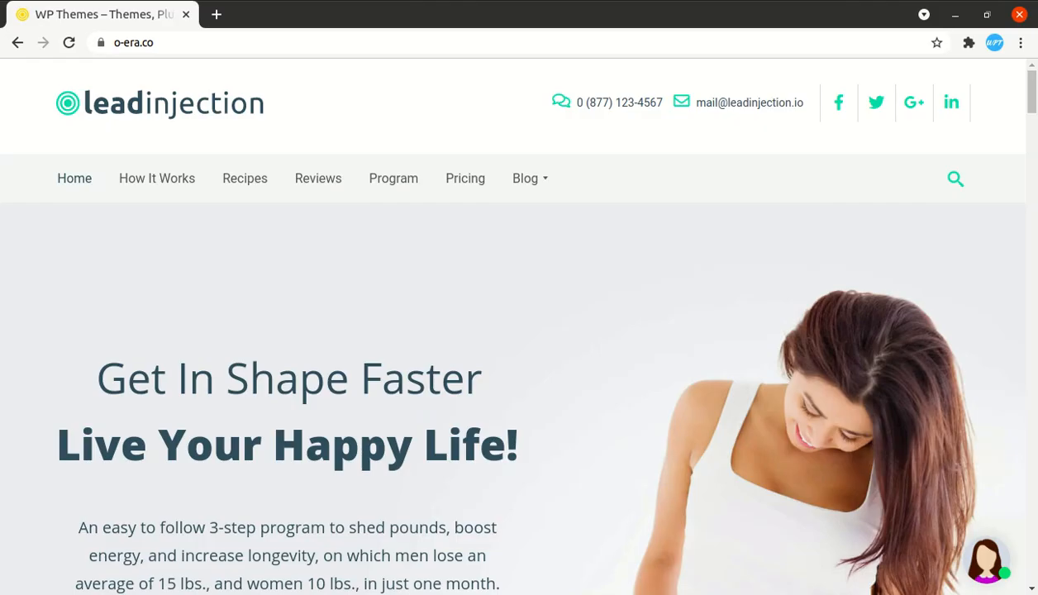
- Reload o-era.co and answer the chatbot with Health Diet, name 'WP Theme', email and phone
left_click(70, 43)
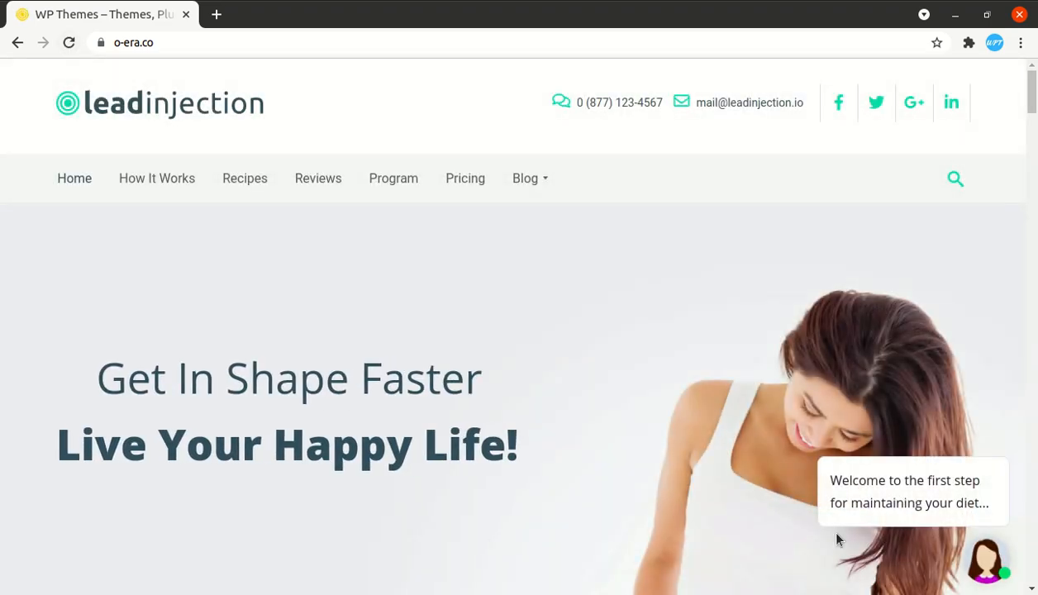
left_click(992, 570)
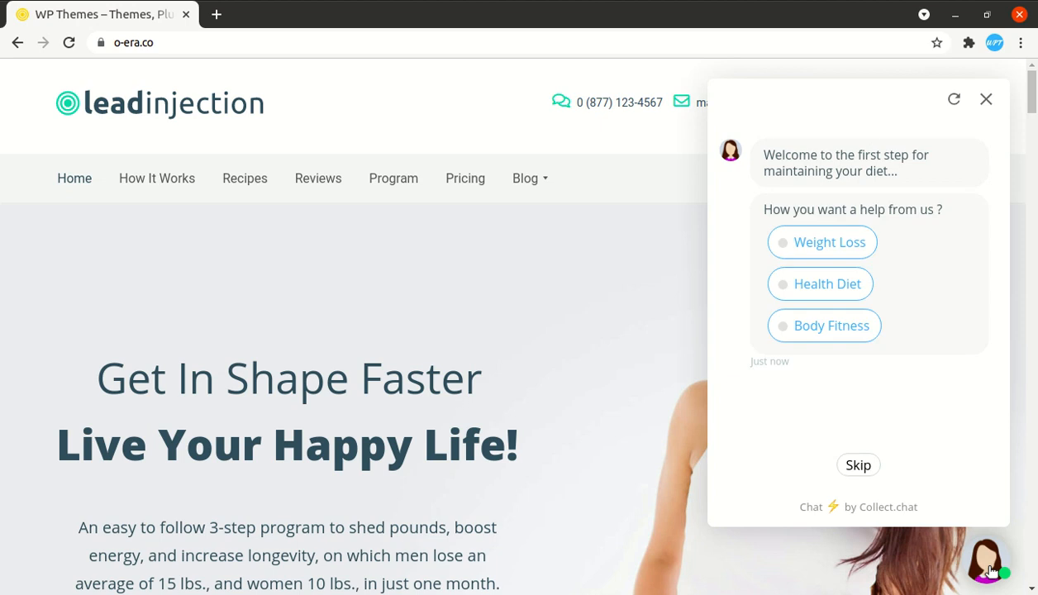
left_click(829, 289)
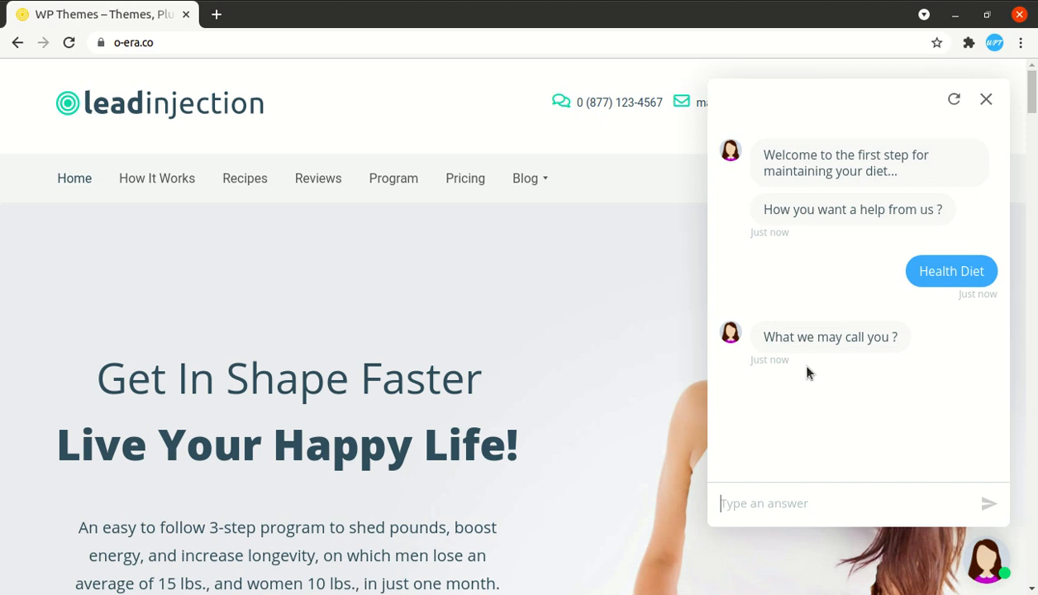
type("W")
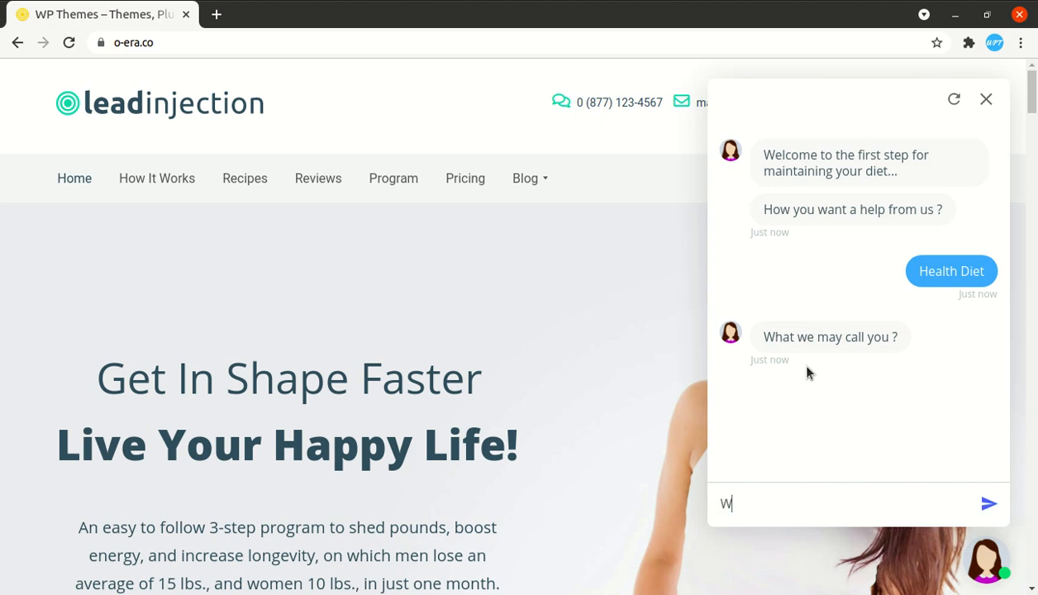
type("P Theme")
key("Return")
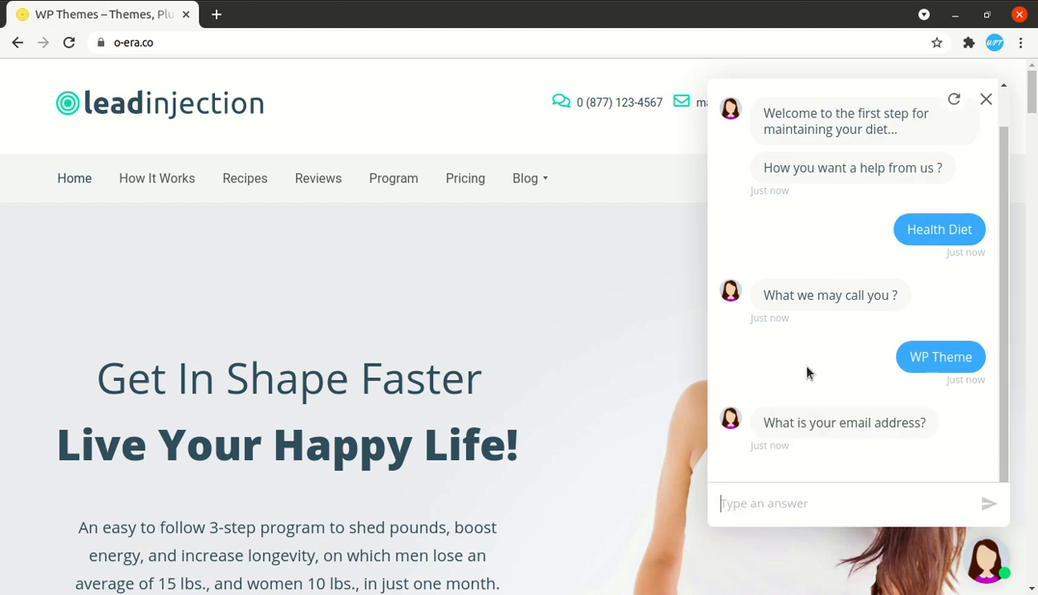
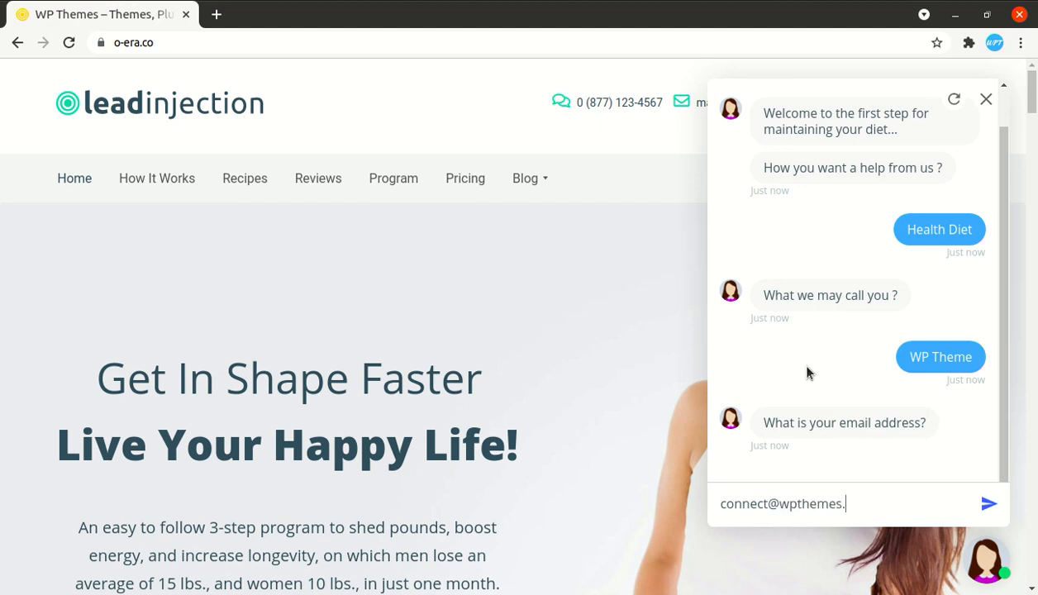
key("Return")
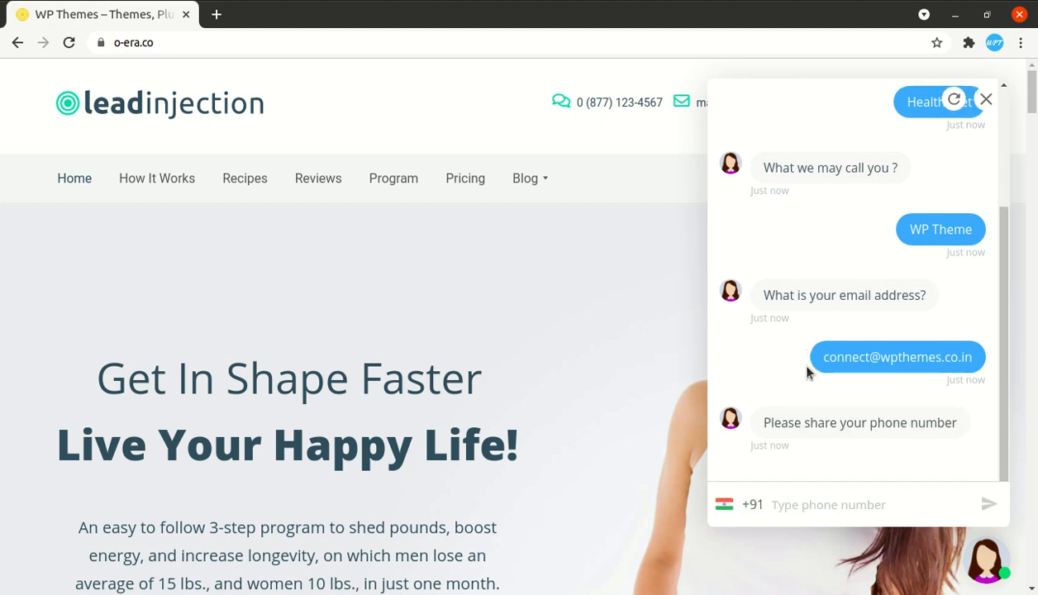
type("98989898")
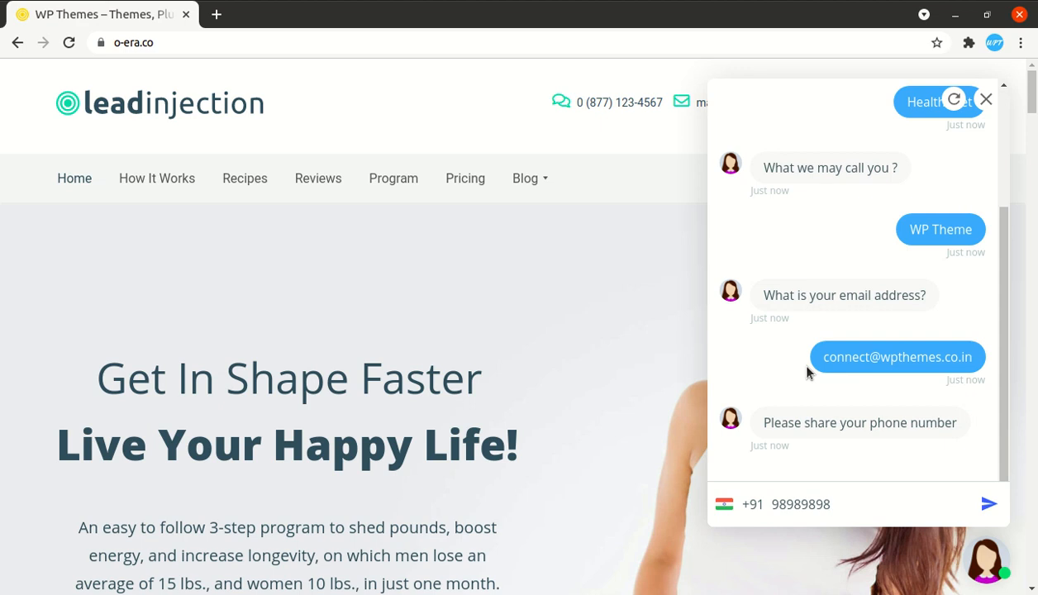
key("Return")
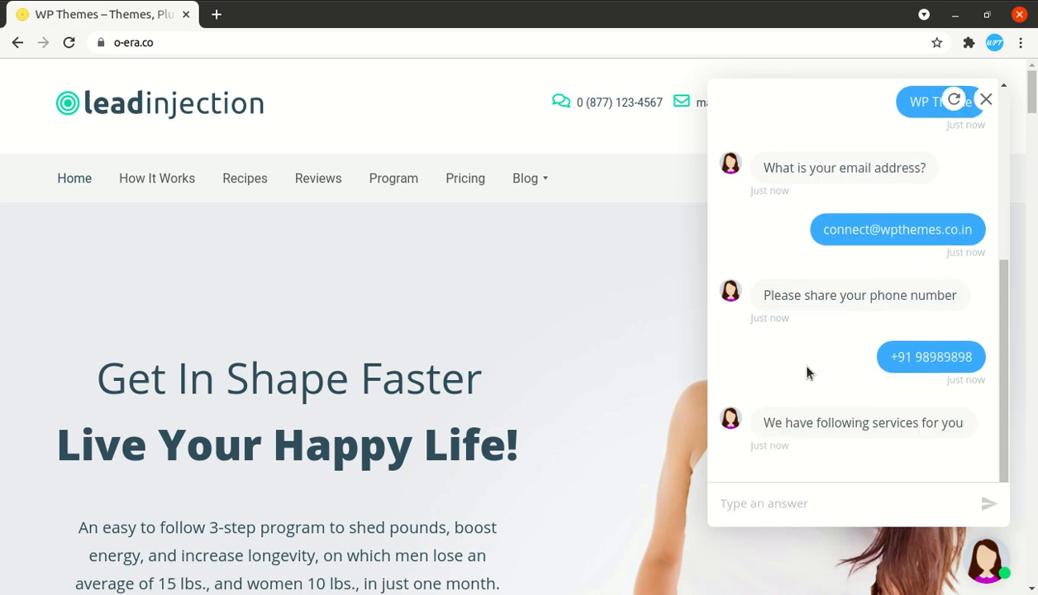
- Choose Diet Chart Plans, skip the products question, and pick a July 14 morning appointment slot
left_click(737, 493)
left_click(777, 438)
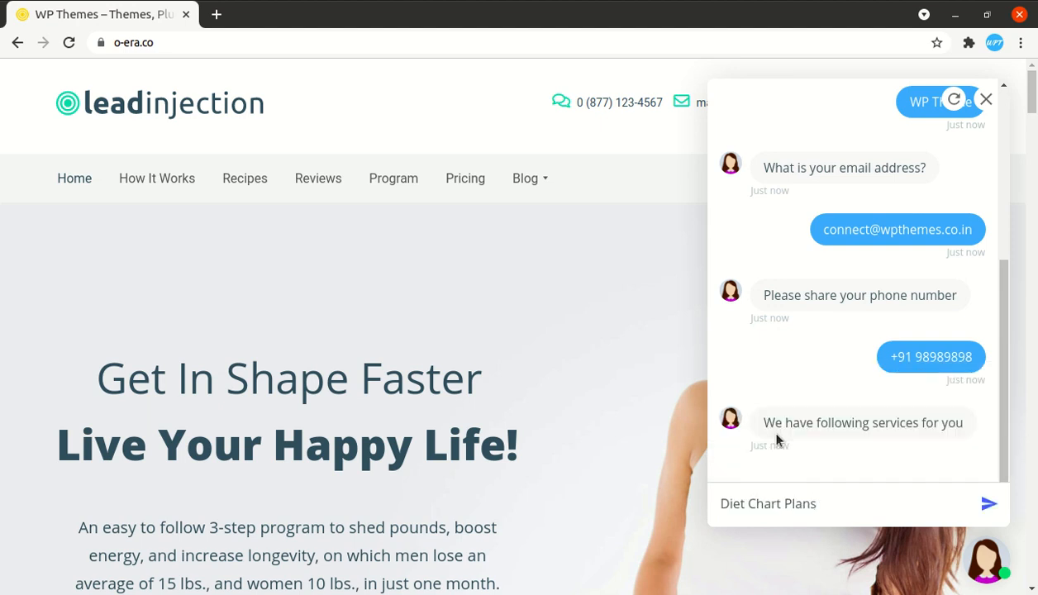
left_click(988, 503)
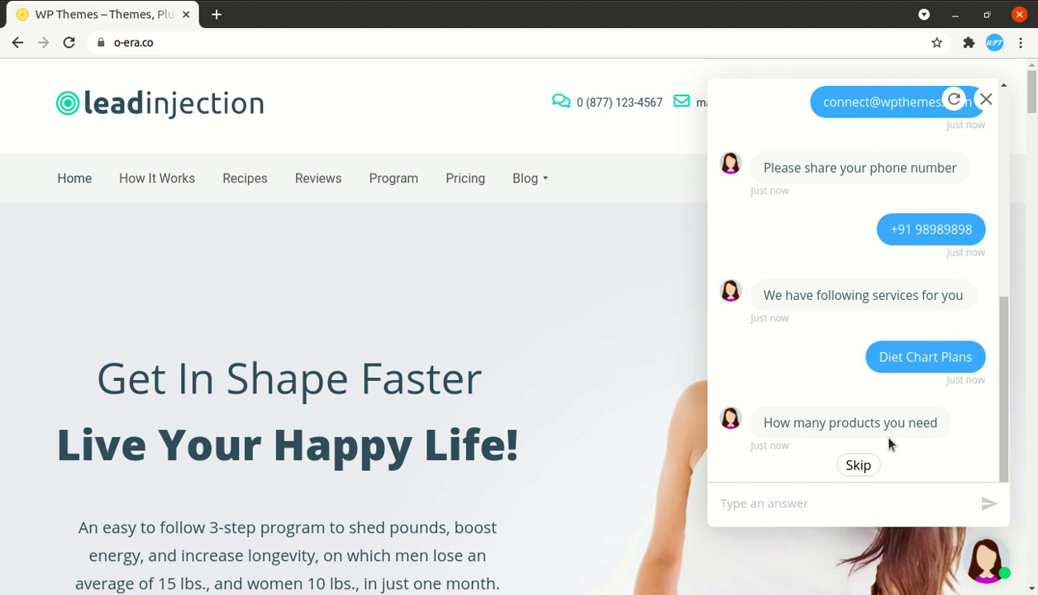
left_click(858, 467)
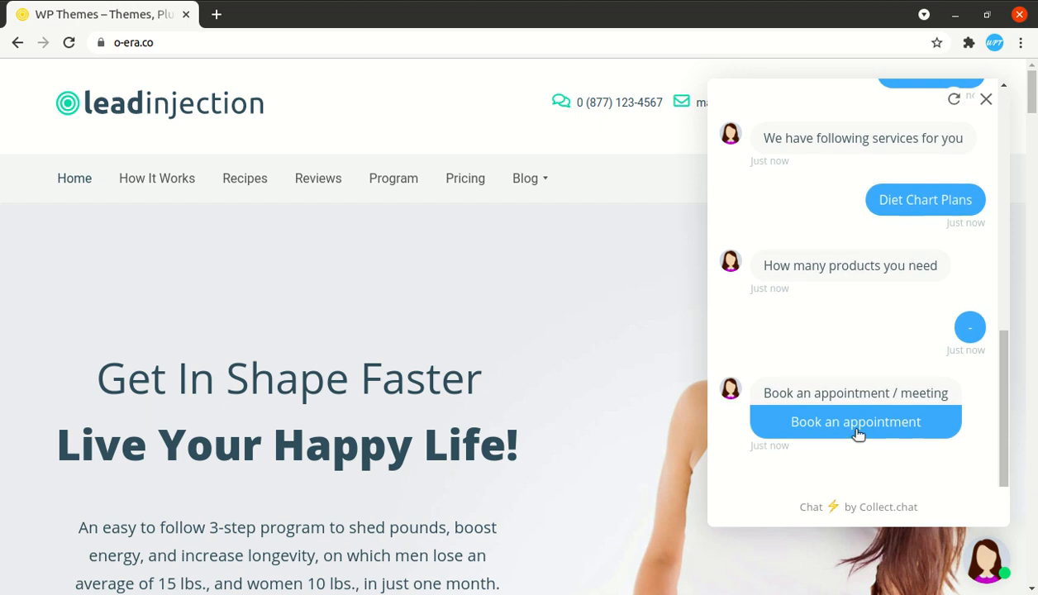
left_click(858, 434)
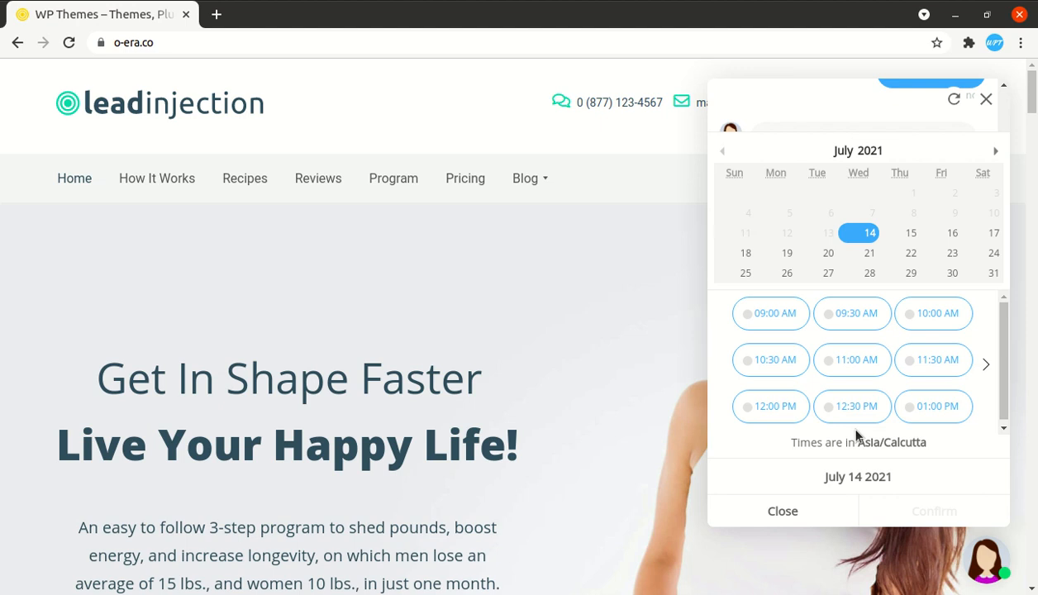
left_click(754, 364)
left_click(2, 191)
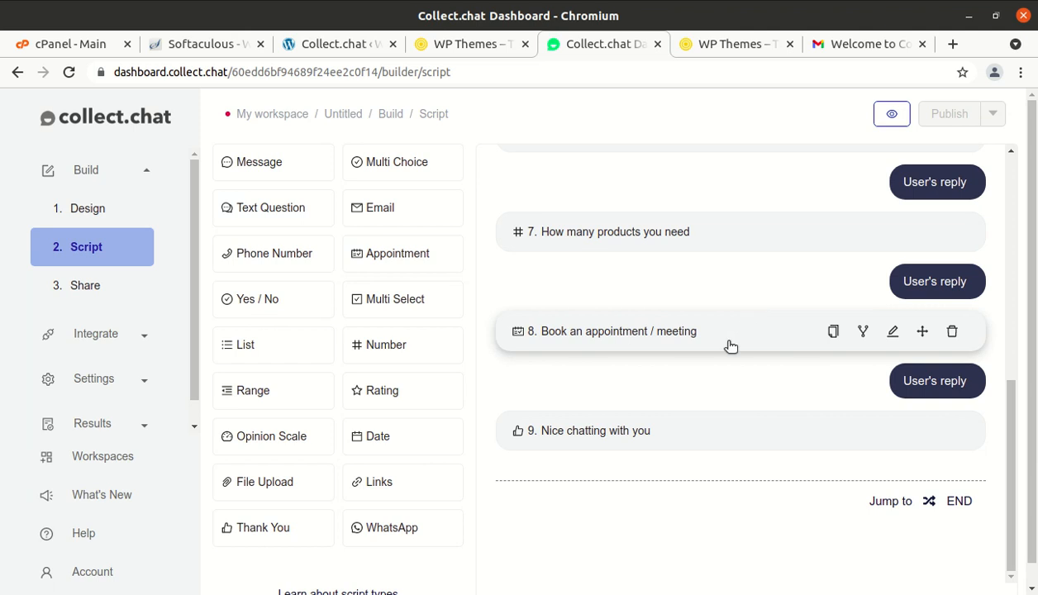
left_click(786, 330)
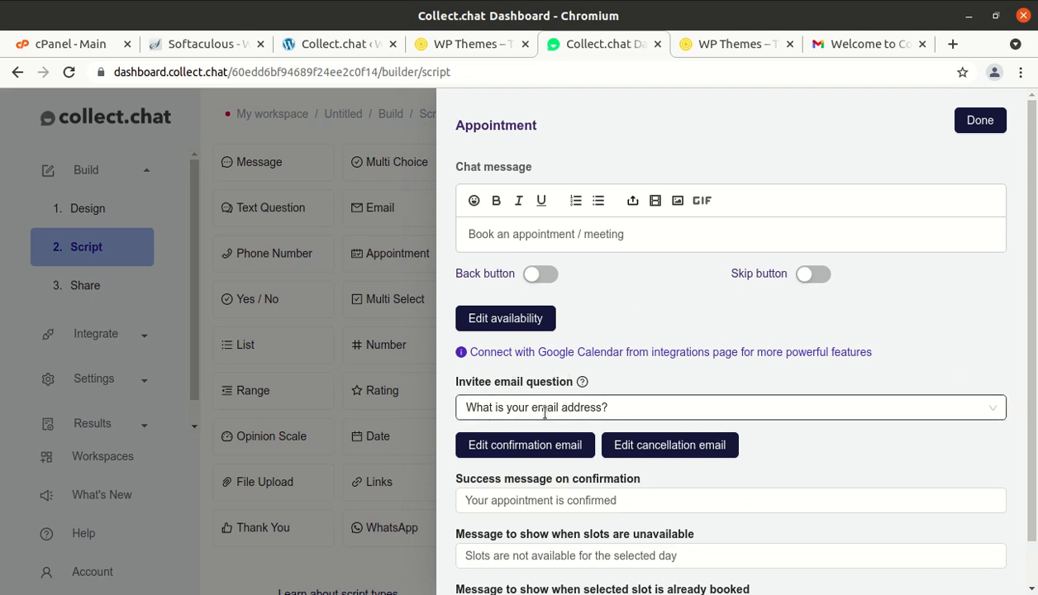
left_click(650, 404)
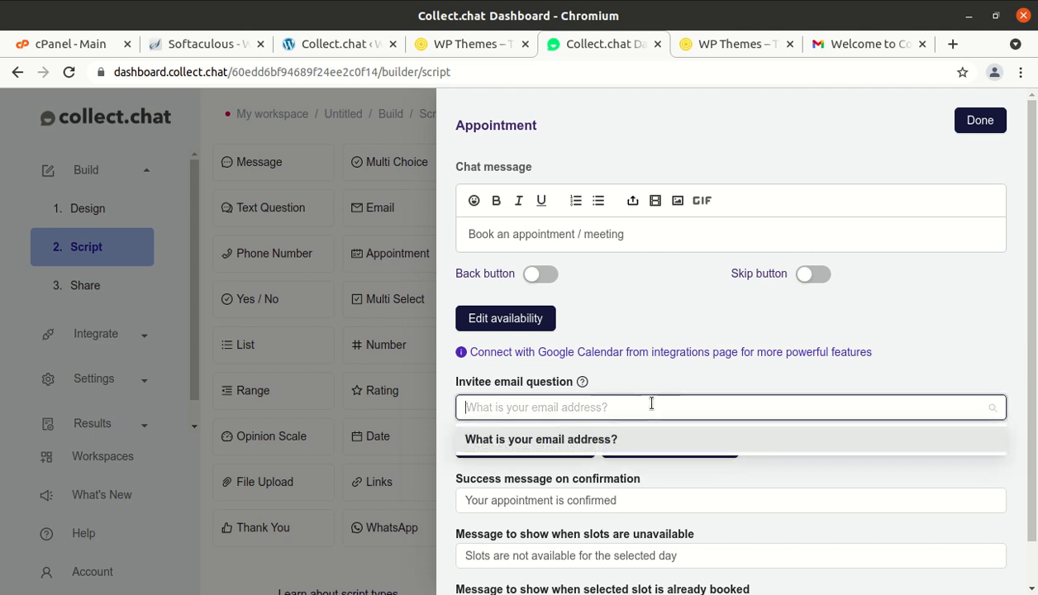
left_click(628, 446)
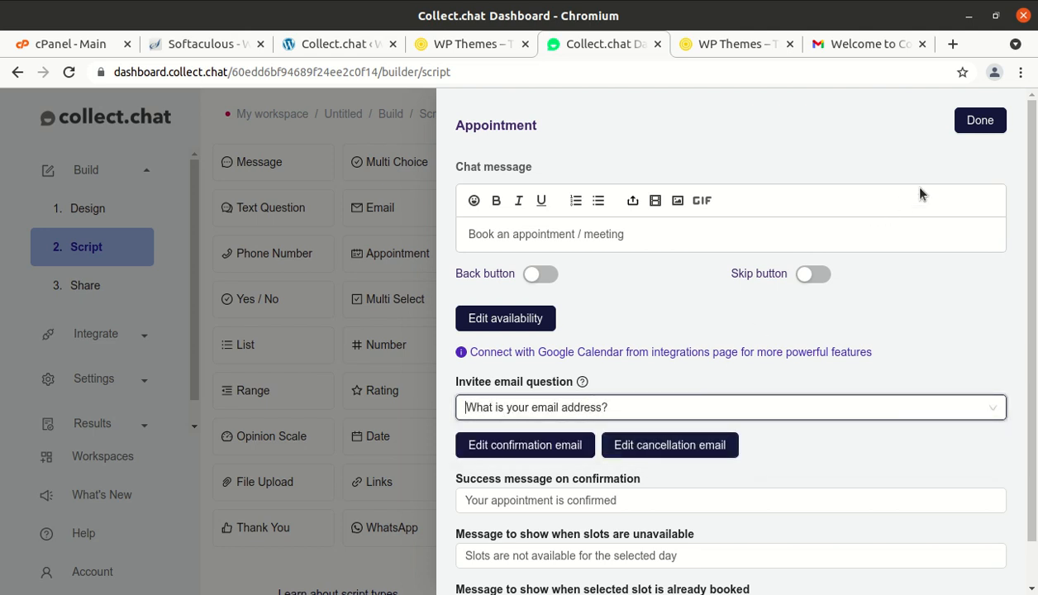
left_click(981, 121)
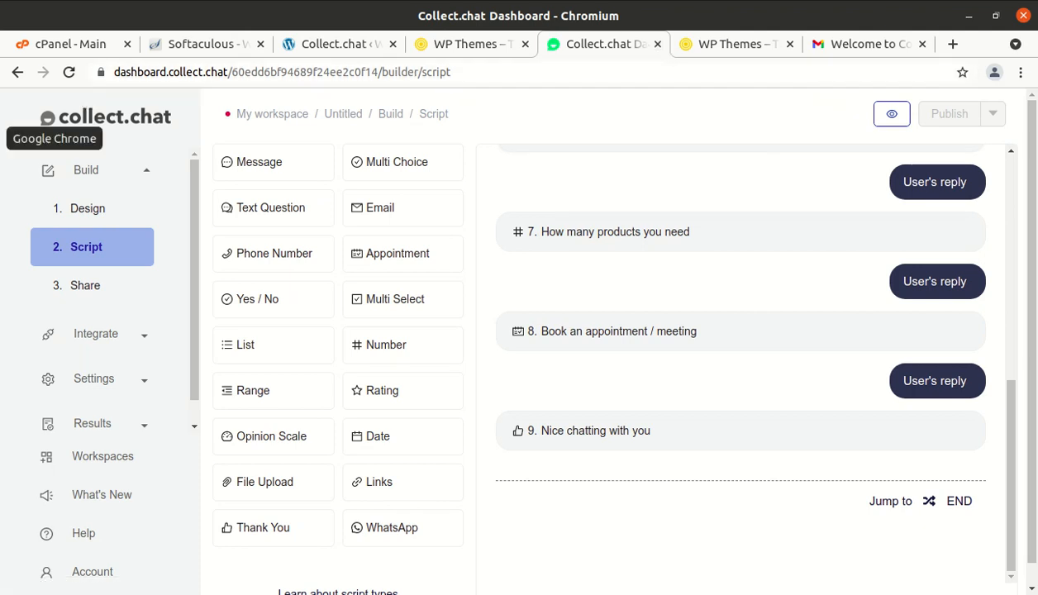
- Confirm a July 14, 11:00 AM appointment in the chatbot and open the HEALTHY DIETS link
left_click(5, 138)
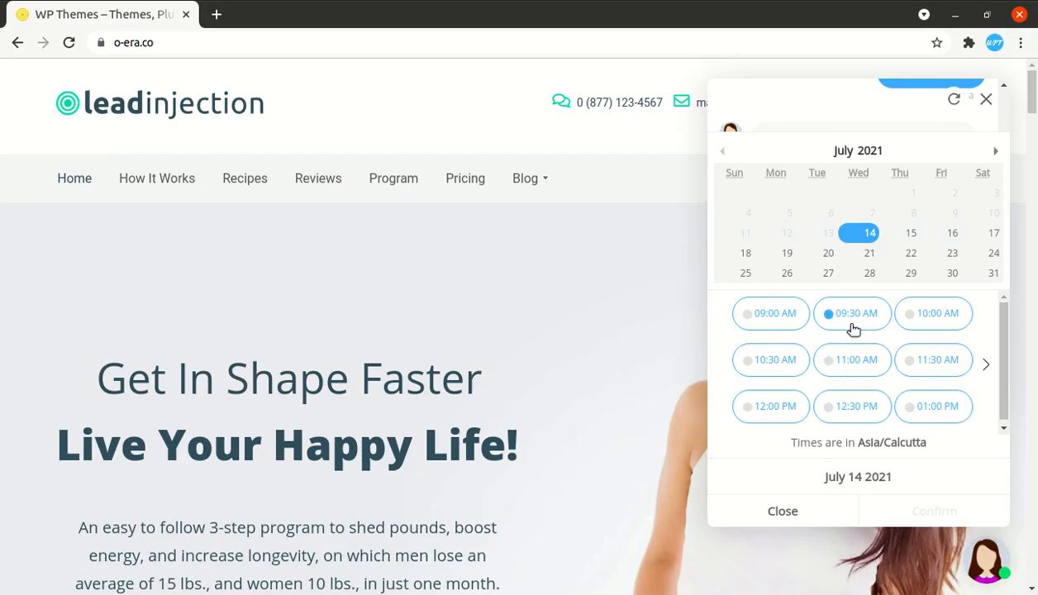
left_click(857, 364)
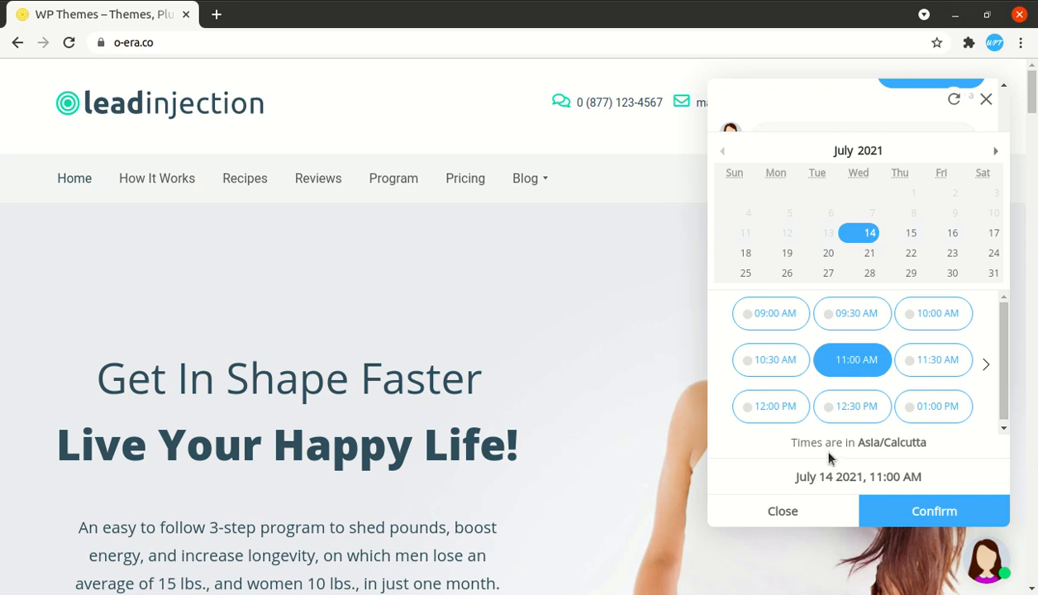
left_click(928, 512)
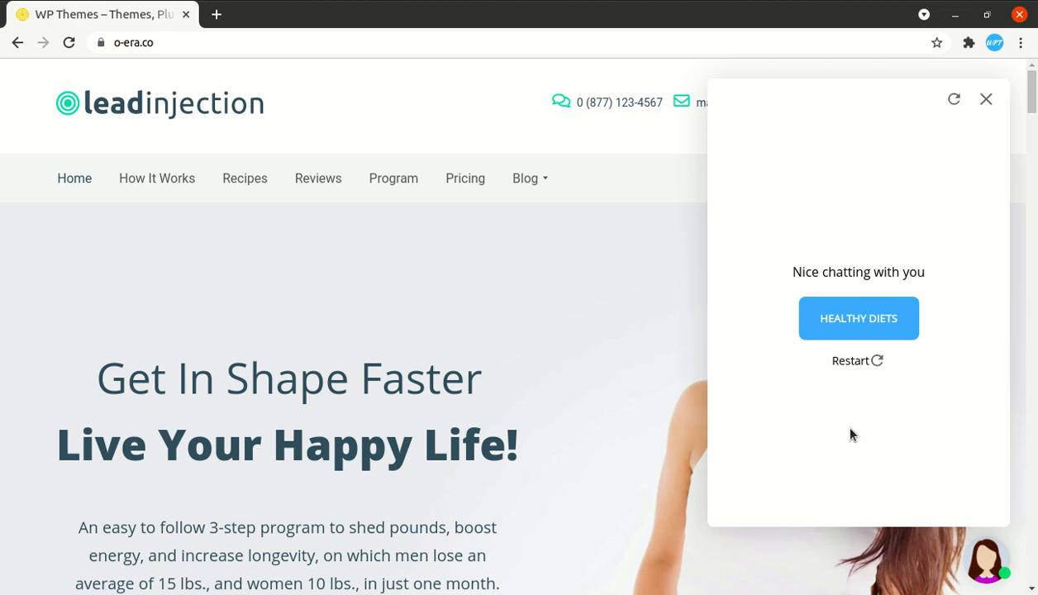
left_click(835, 322)
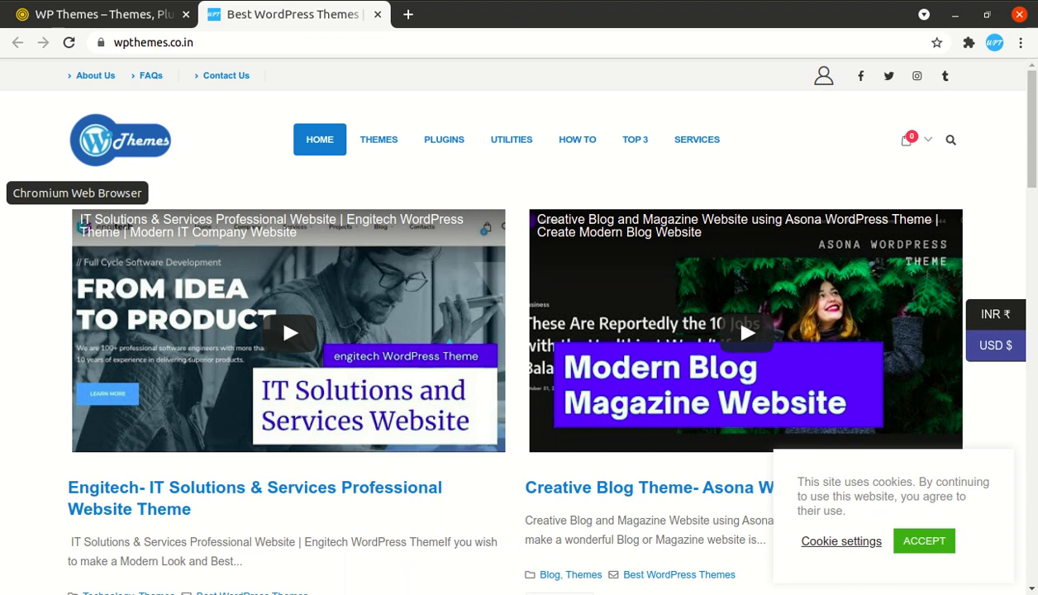
left_click(10, 186)
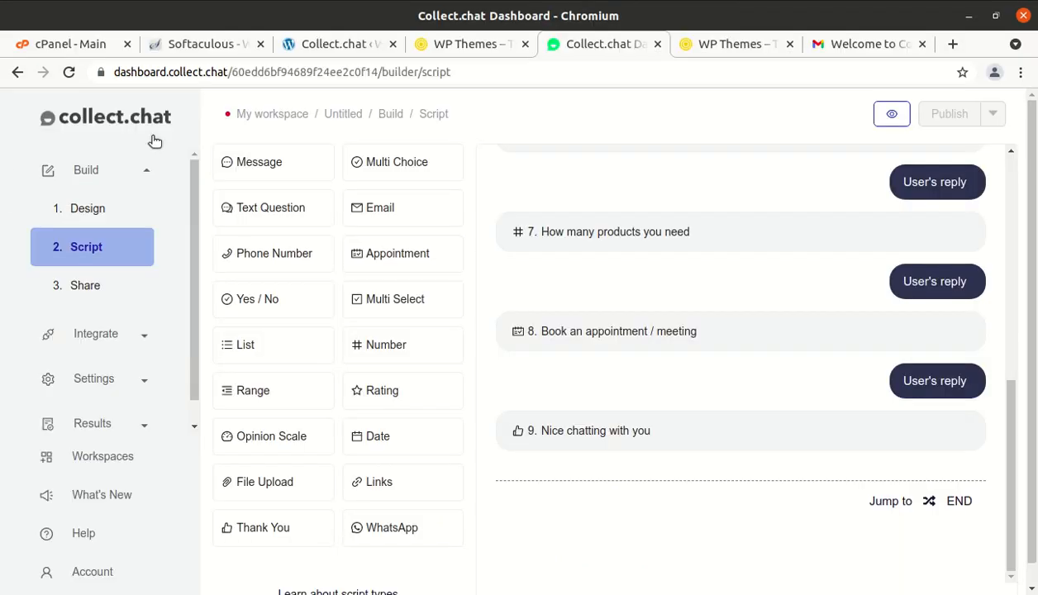
- Open and read the chatbot's 'New response' notification email in Gmail
left_click(835, 46)
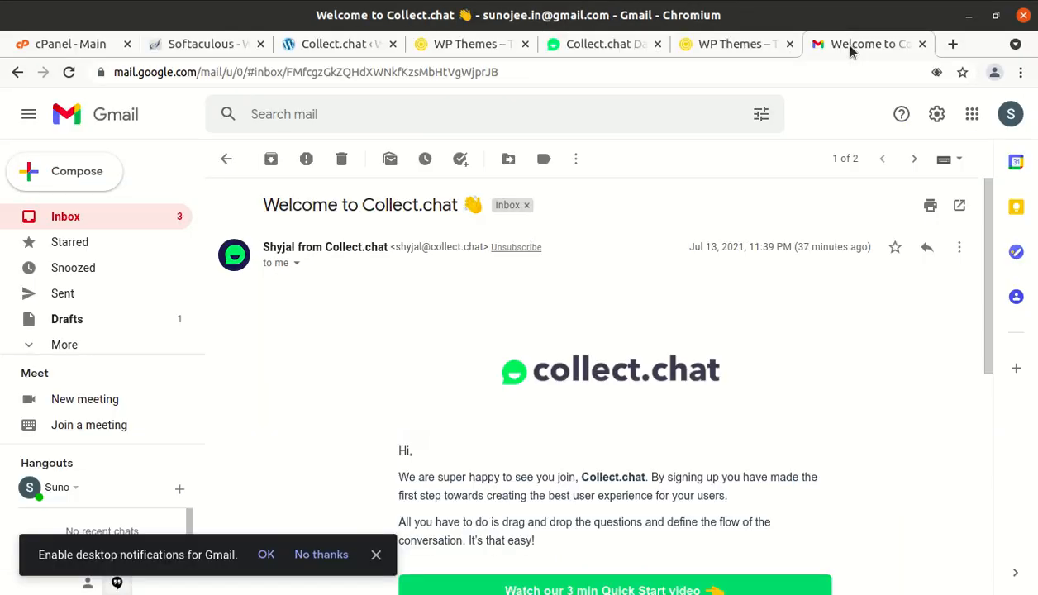
left_click(133, 220)
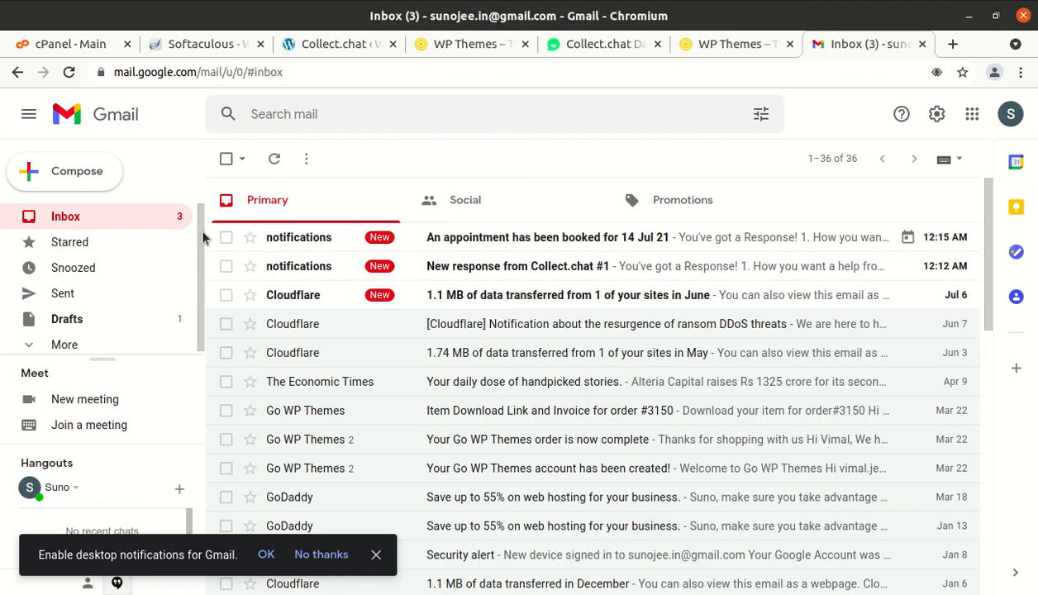
left_click(574, 270)
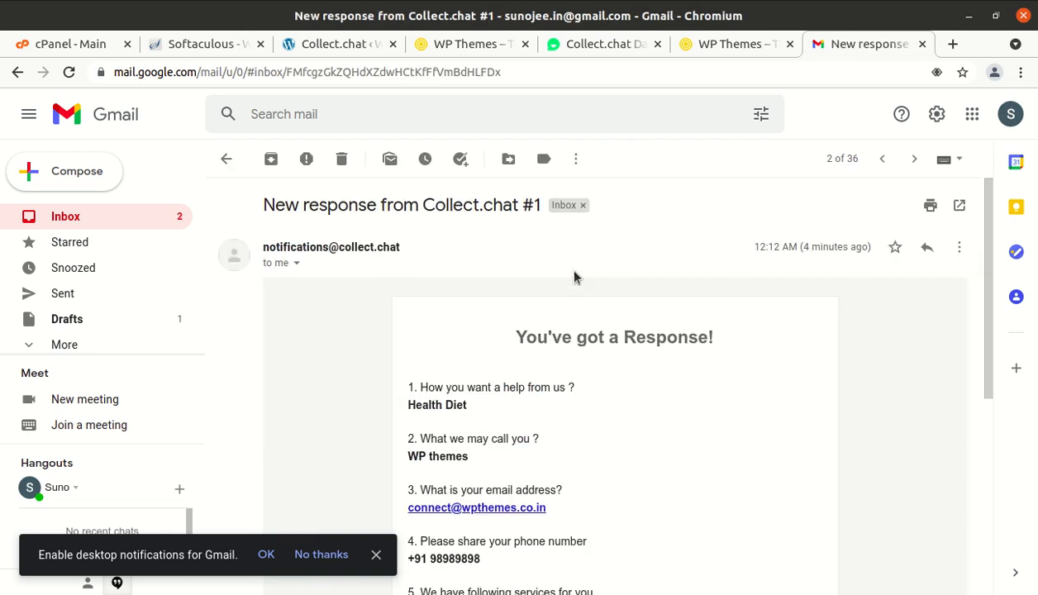
scroll(575, 272, "down", 3)
scroll(574, 275, "up", 2)
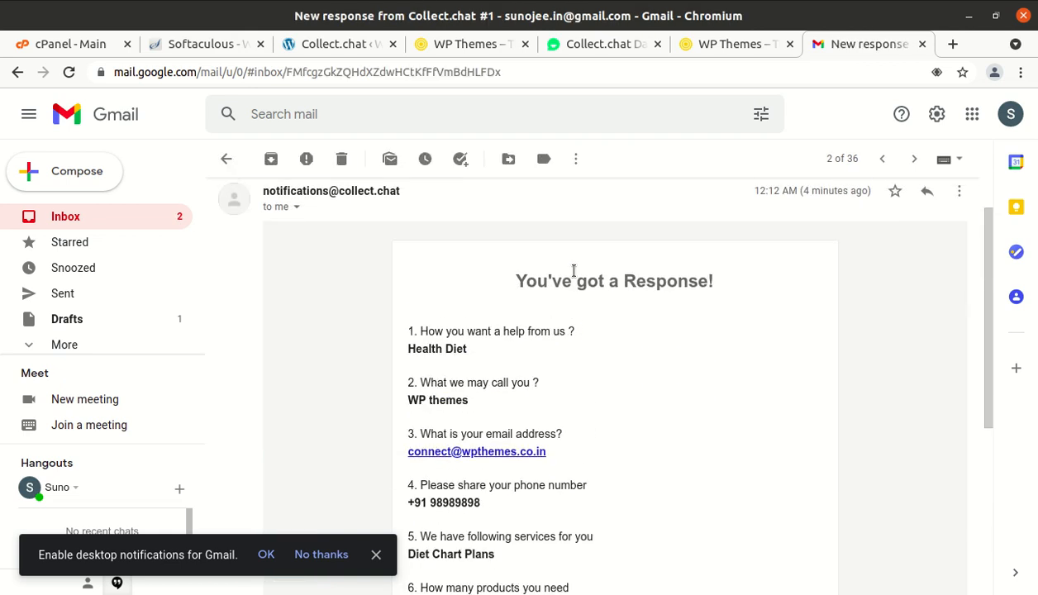
scroll(574, 271, "down", 1)
scroll(573, 271, "up", 2)
scroll(574, 272, "down", 1)
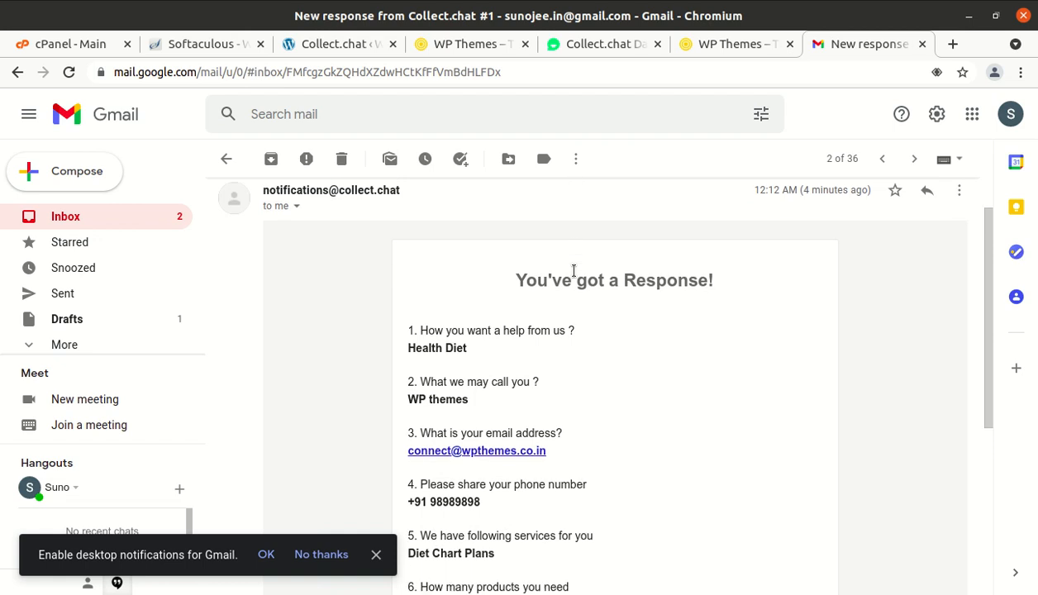
scroll(519, 373, "down", 2)
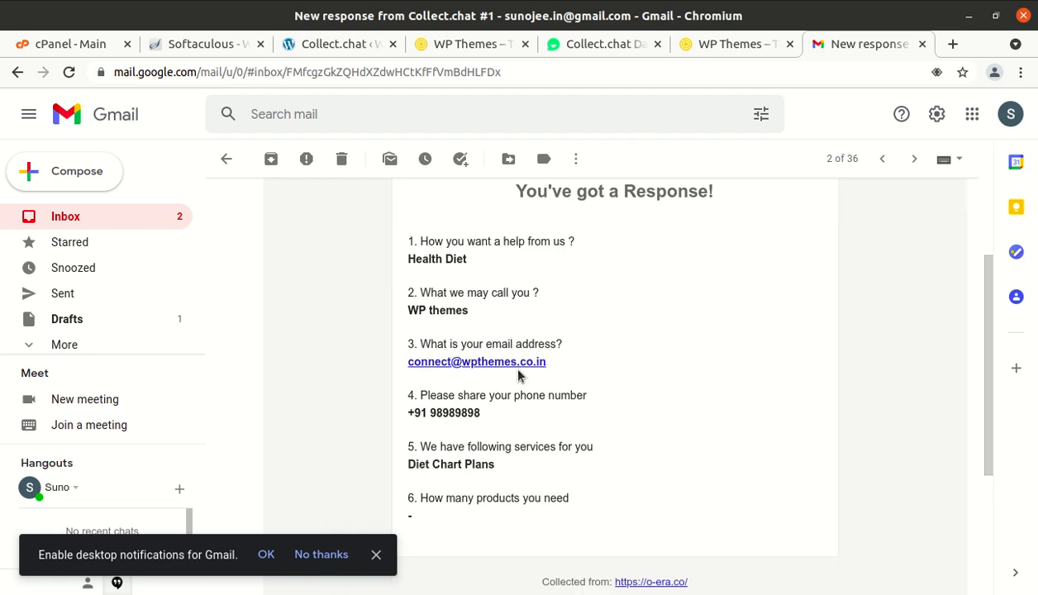
scroll(520, 377, "down", 1)
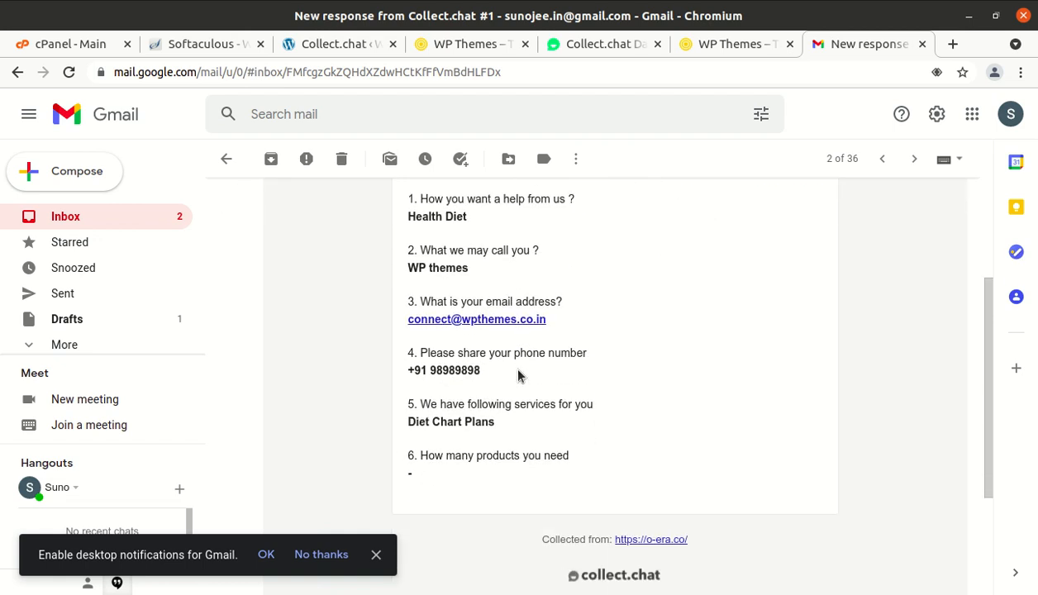
left_click(151, 215)
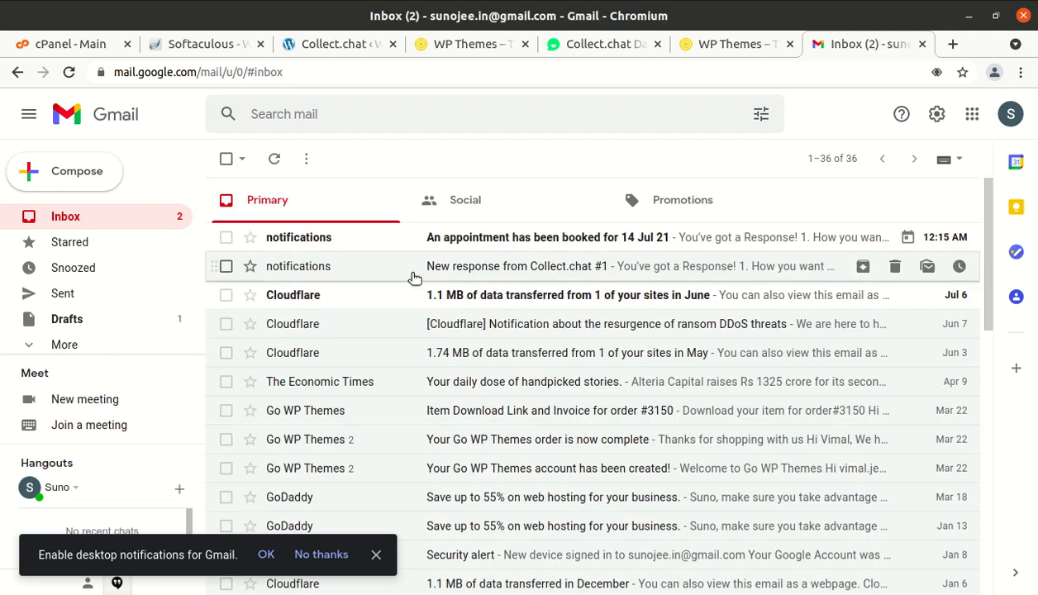
- Read the 'Appointment booked' email for Wed Jul 14, 2021, 11am–11:30am, then return to the dashboard
left_click(495, 237)
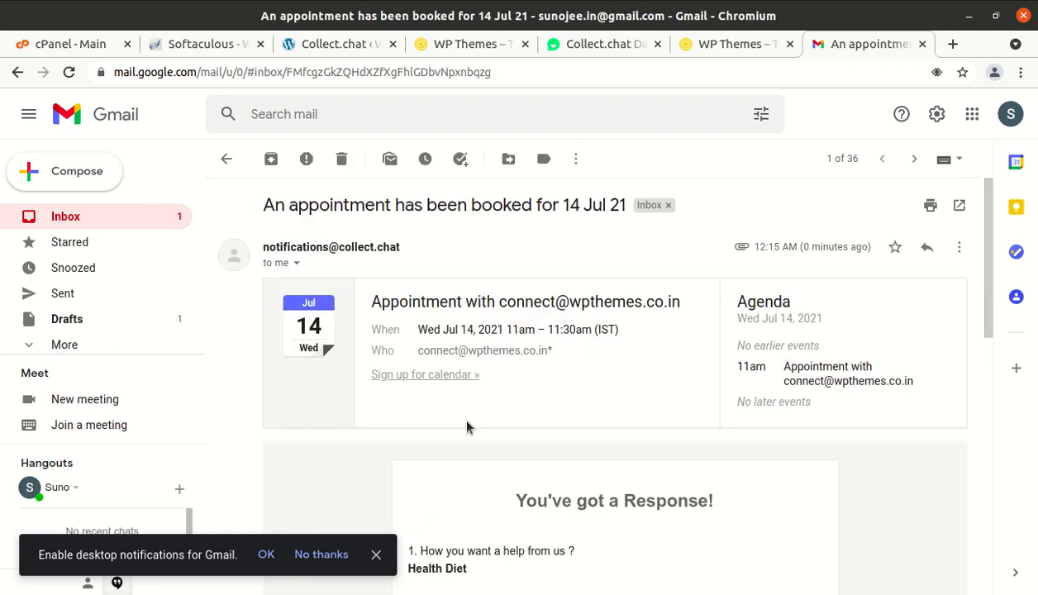
scroll(467, 420, "down", 10)
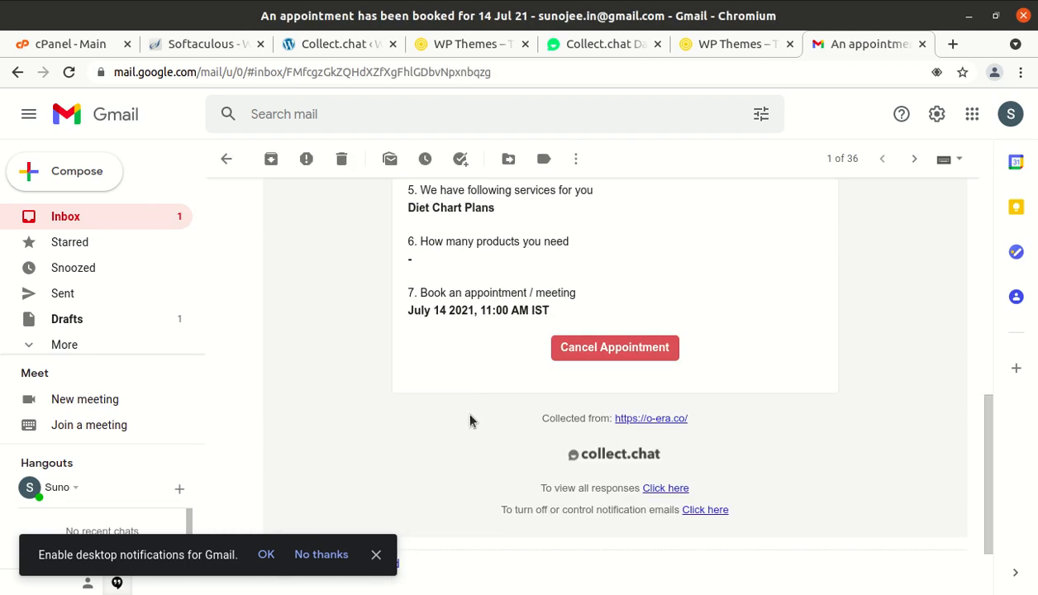
scroll(515, 360, "up", 3)
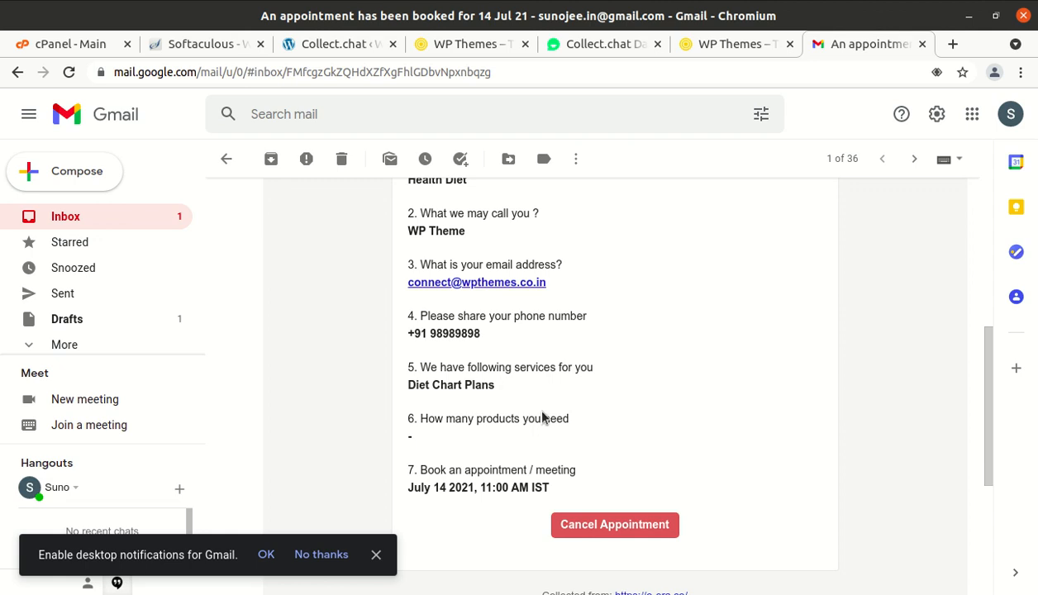
scroll(569, 380, "up", 1)
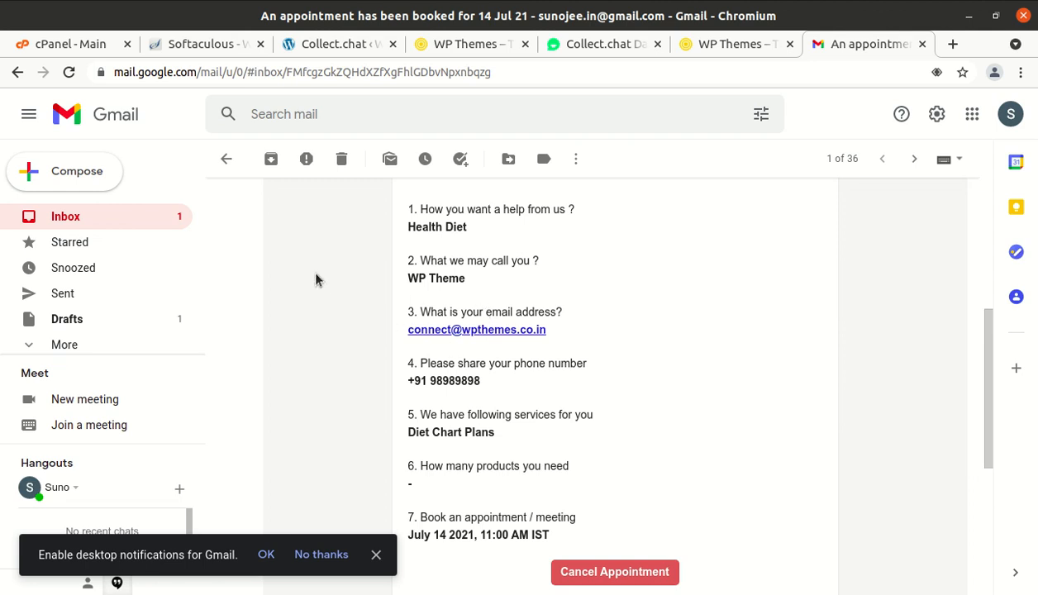
scroll(424, 298, "up", 3)
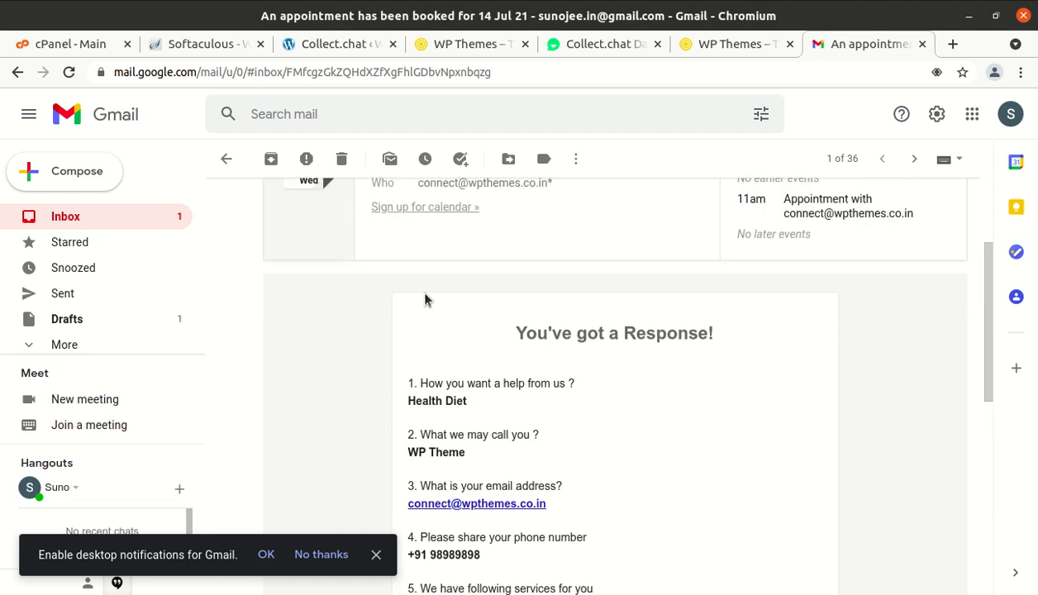
scroll(424, 297, "up", 5)
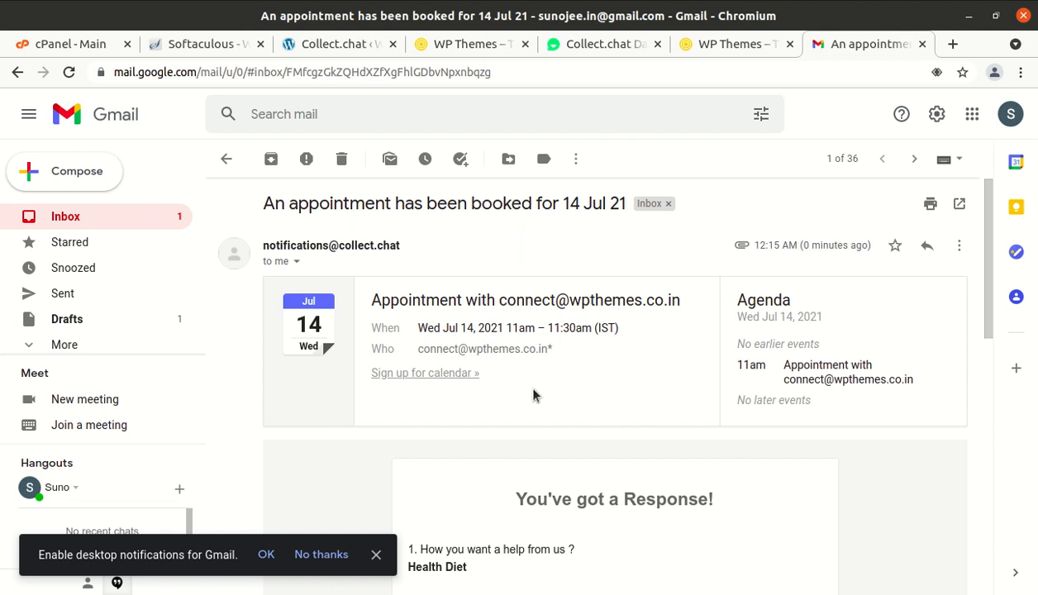
scroll(510, 391, "down", 1)
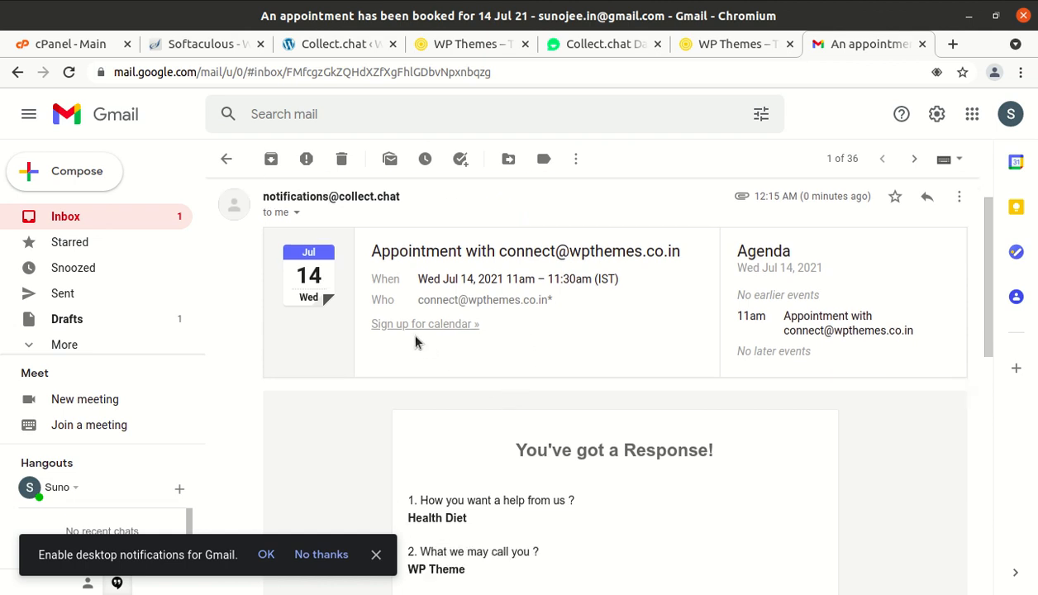
left_click(91, 216)
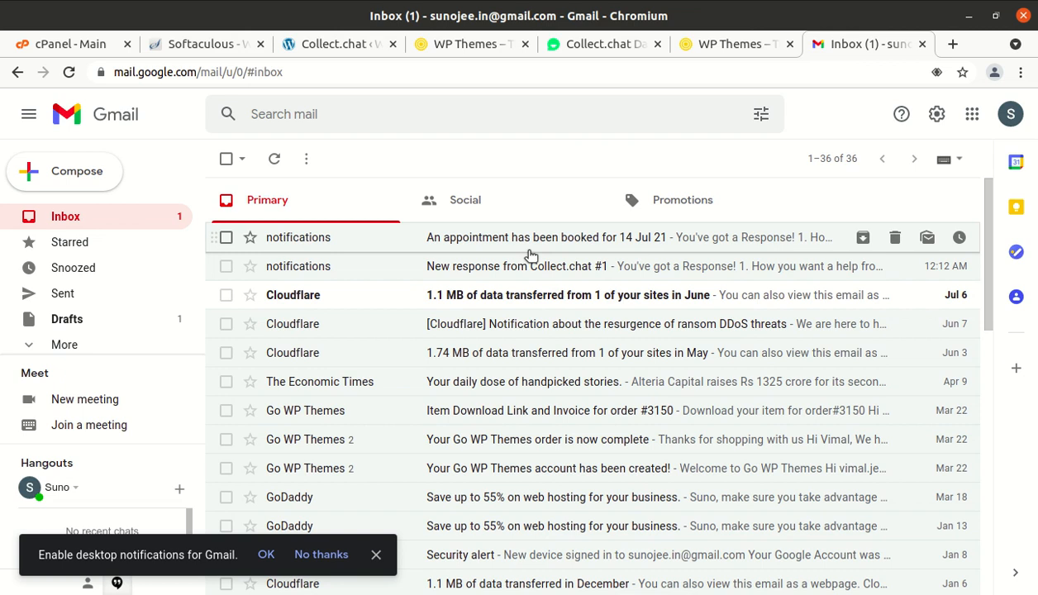
left_click(590, 35)
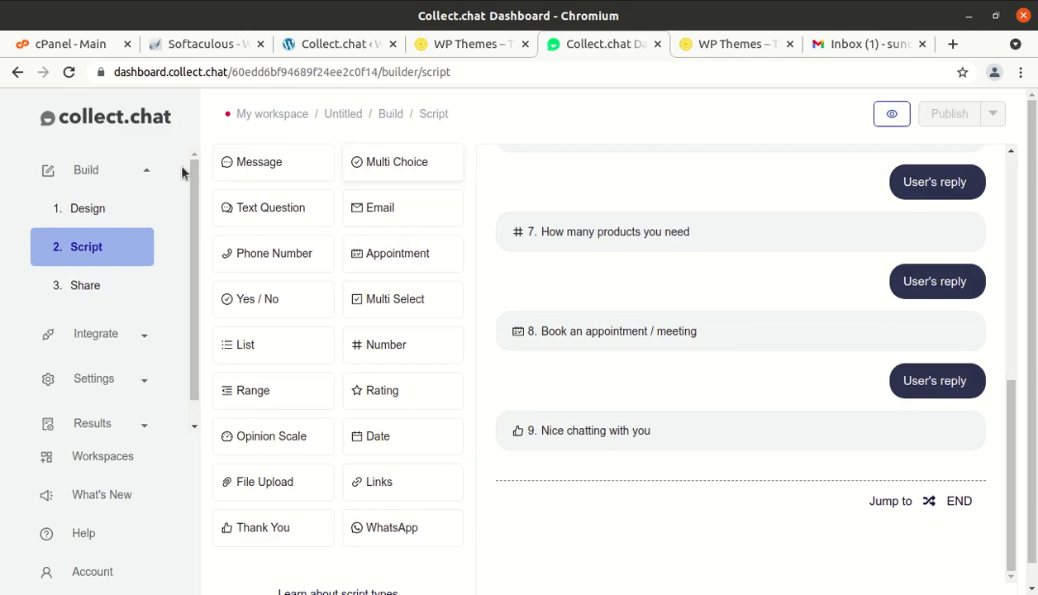
- Close the Best WordPress Themes page and check that the chat widget opens and closes on o-era.co
left_click(1, 137)
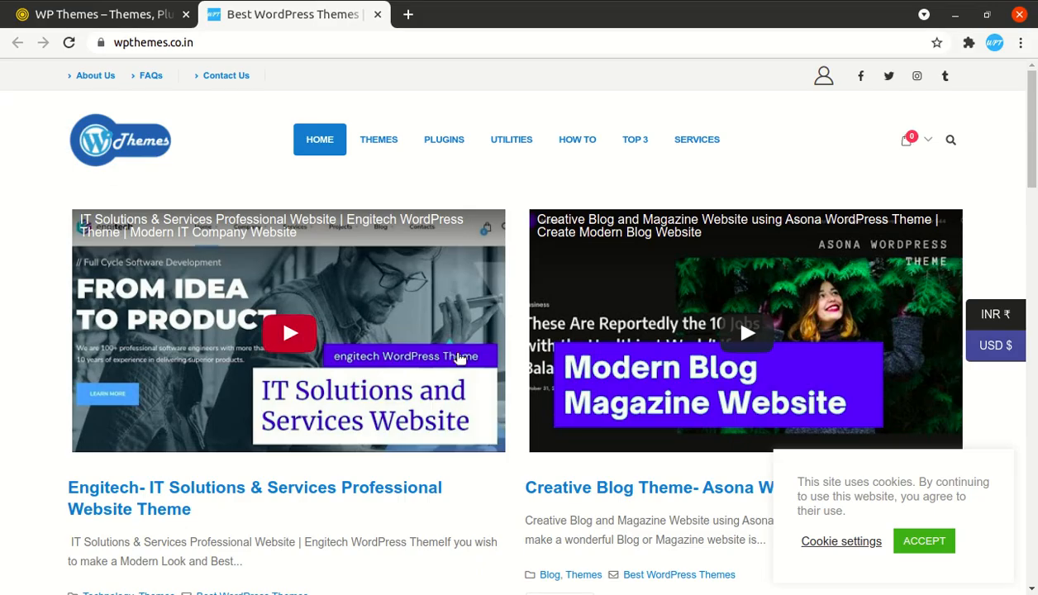
left_click(378, 14)
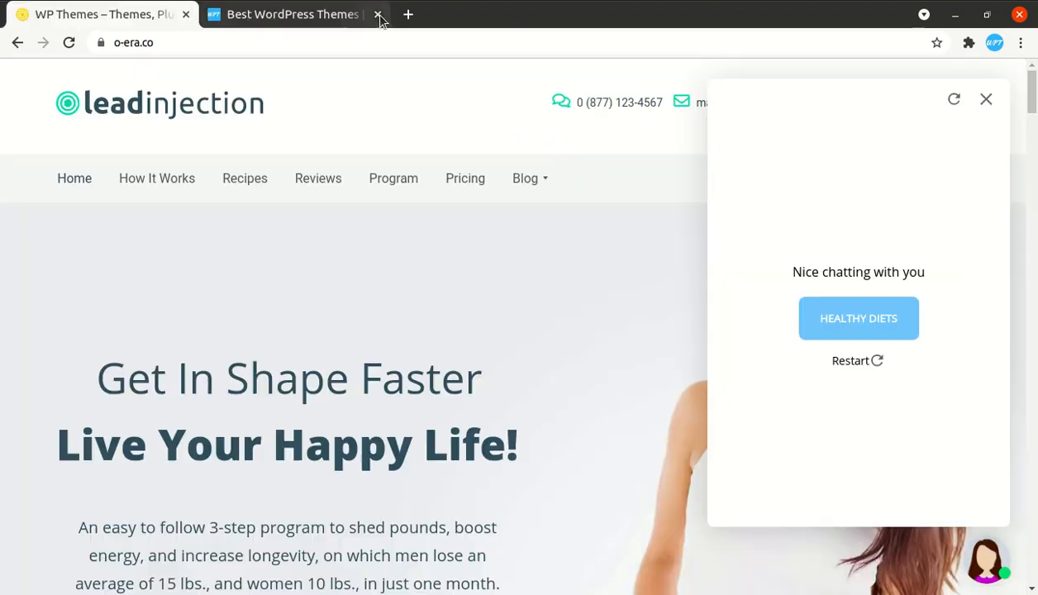
left_click(986, 99)
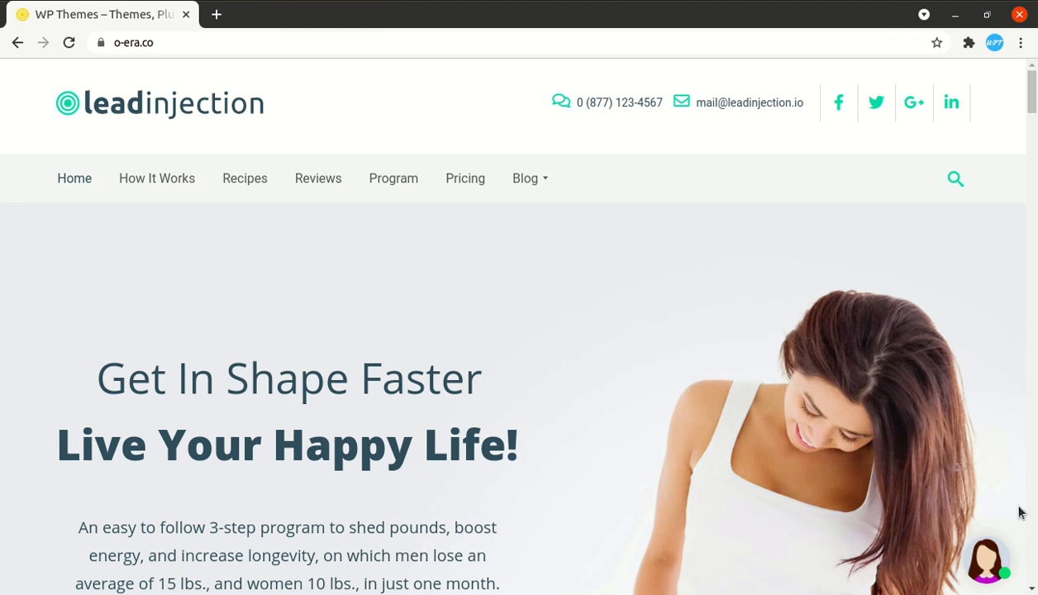
left_click(992, 565)
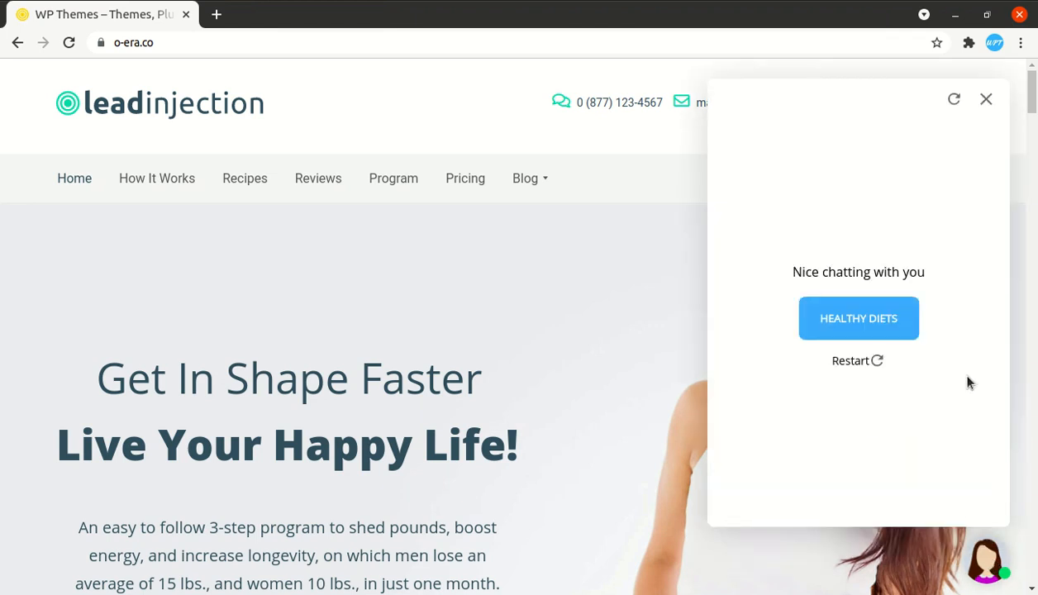
left_click(987, 100)
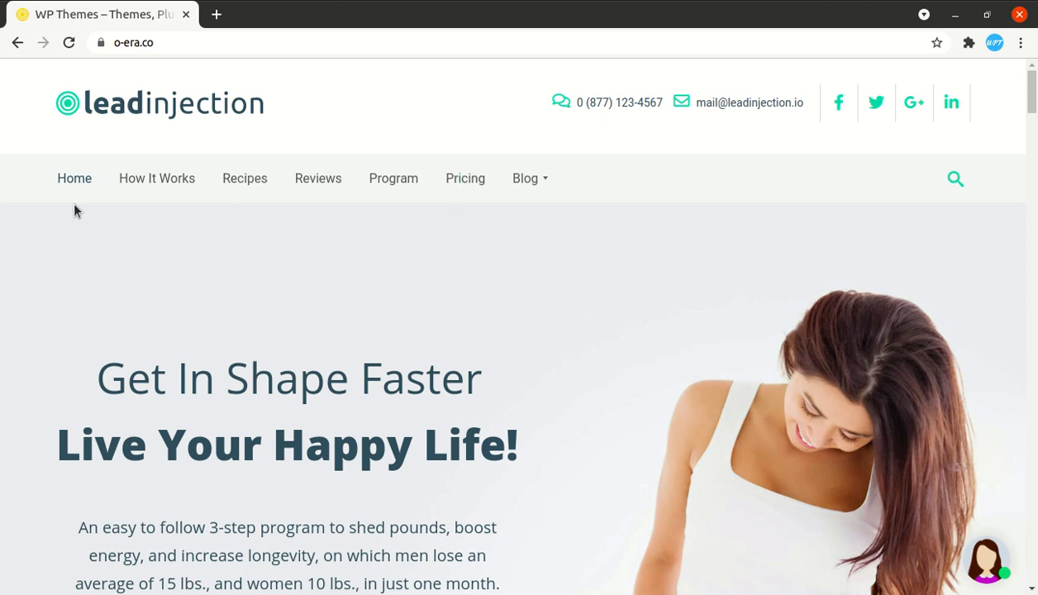
- Back in Collect.chat, expand Share, Integrate and Settings to reach the General settings
left_click(2, 192)
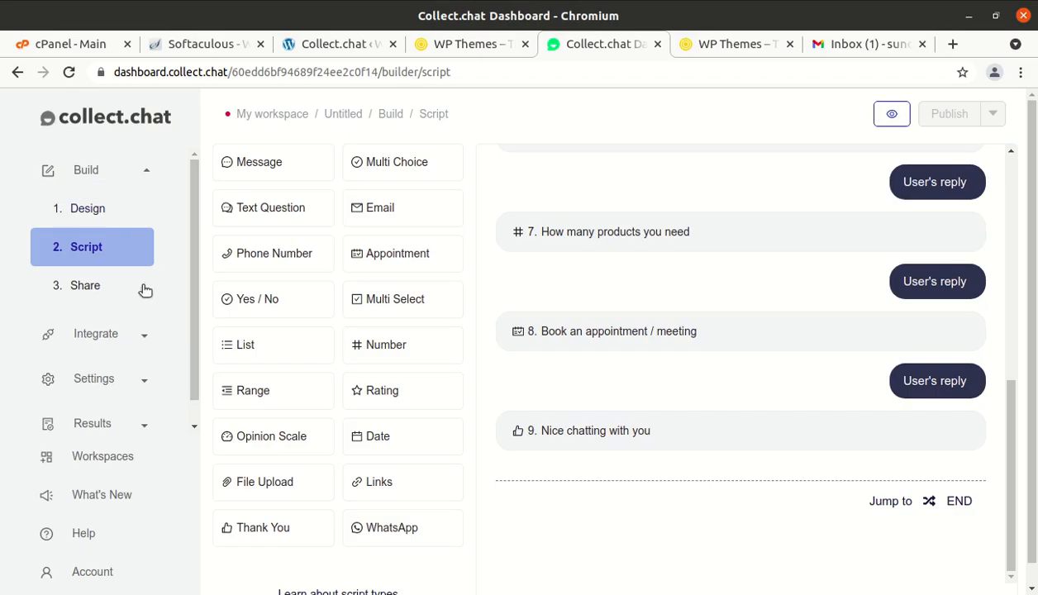
left_click(89, 295)
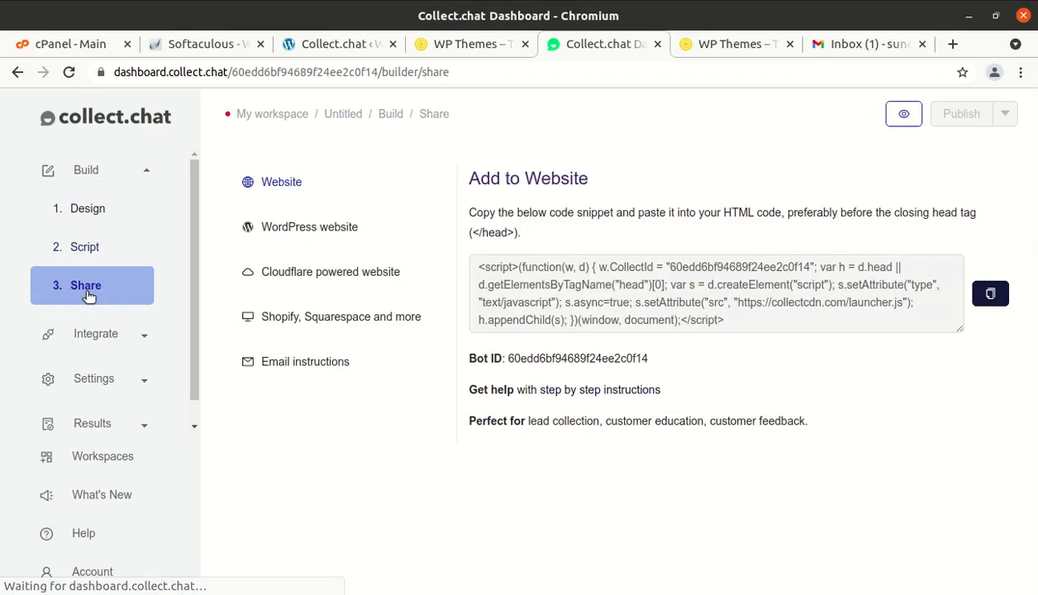
left_click(127, 337)
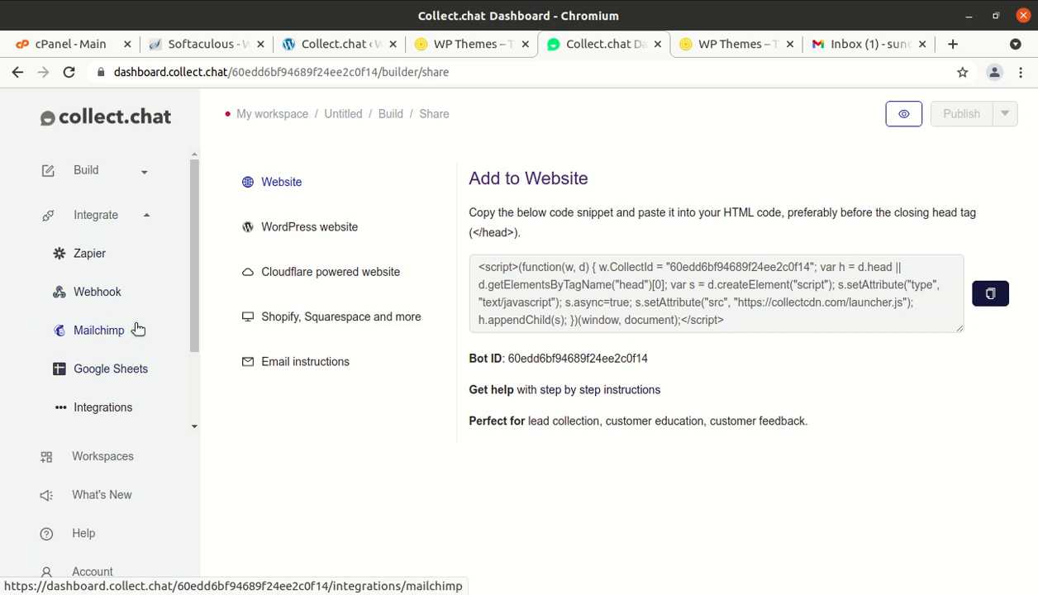
scroll(145, 367, "down", 1)
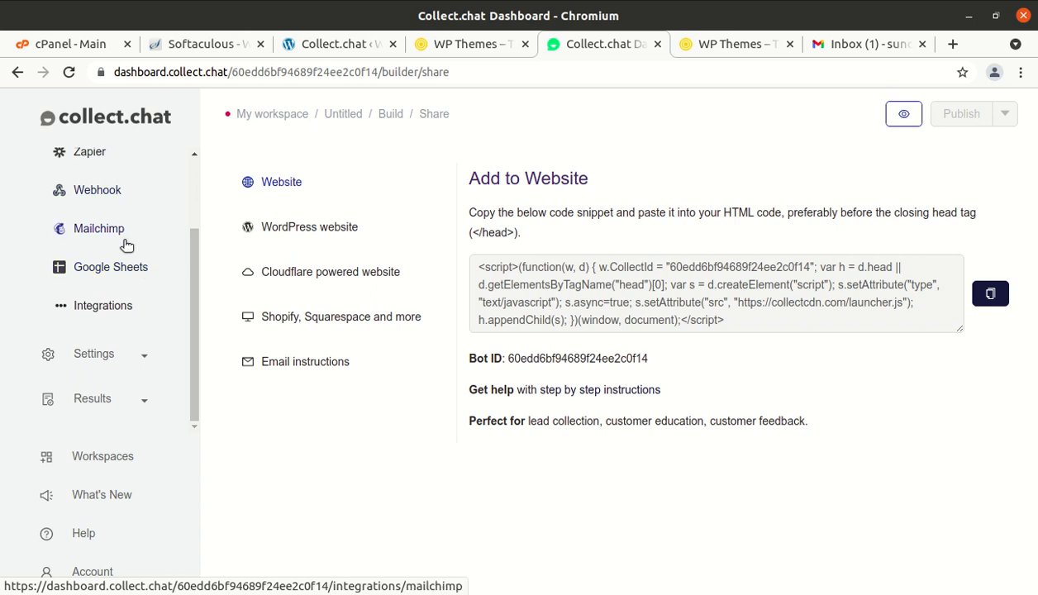
left_click(86, 353)
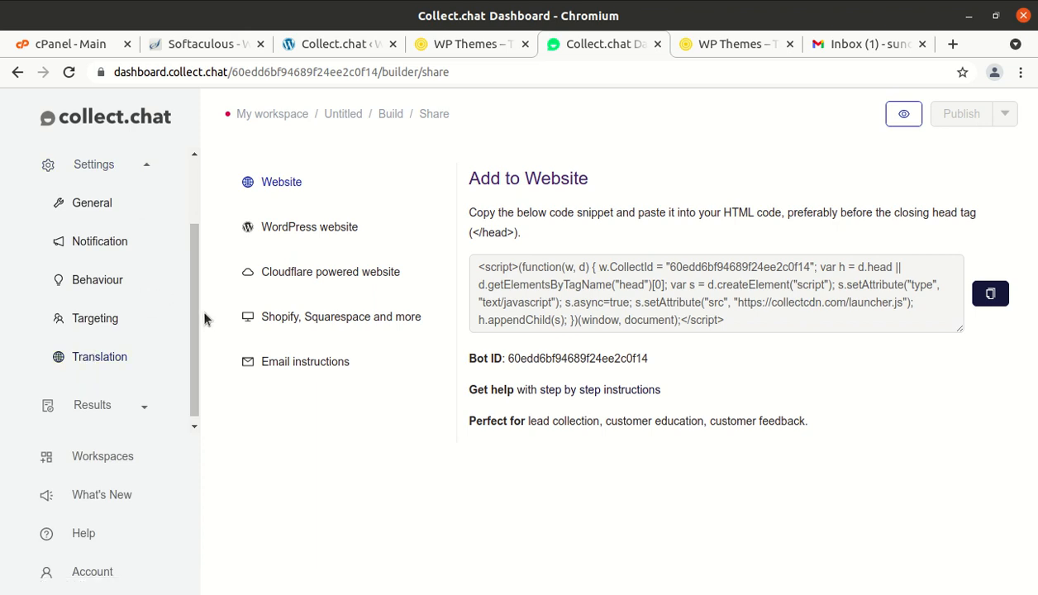
left_click(106, 214)
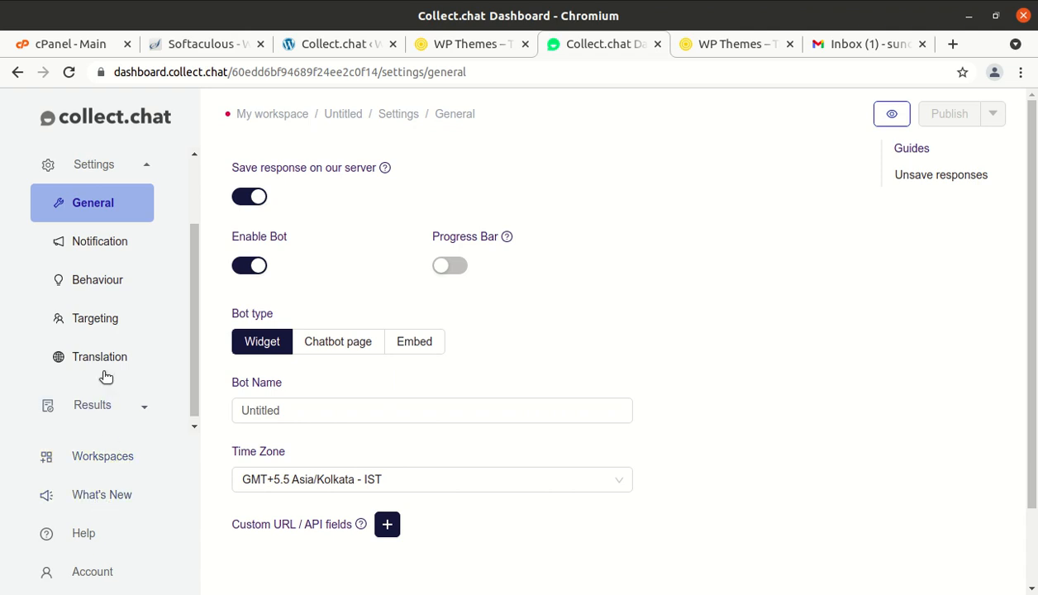
- View the Notification settings, then expand the Results section in the sidebar
left_click(101, 254)
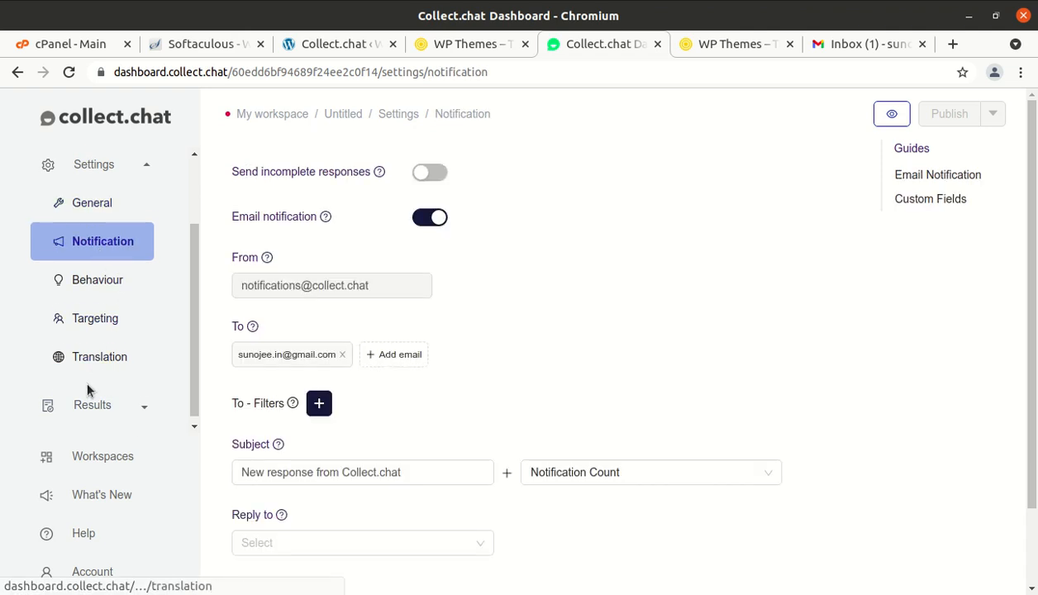
scroll(86, 379, "down", 1)
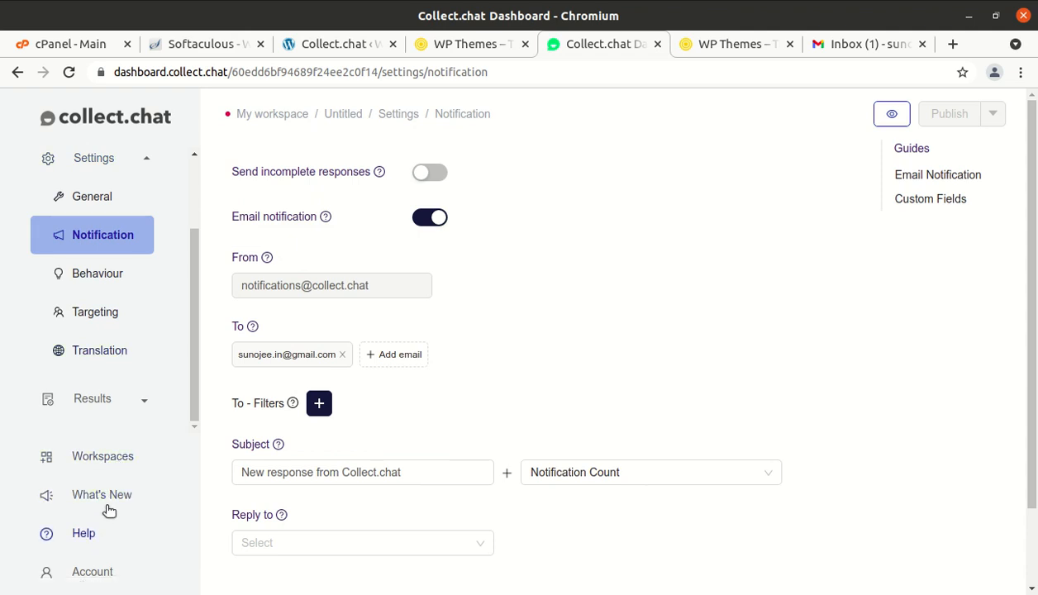
scroll(105, 409, "up", 1)
left_click(105, 408)
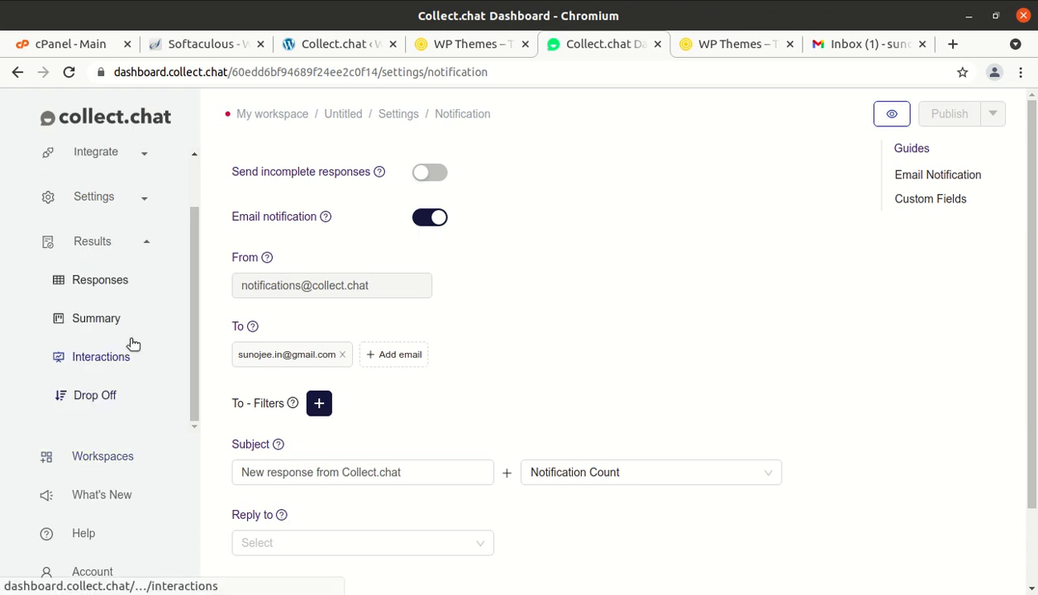
- Open Results > Responses and scroll across every column of the Health Diet submission
left_click(113, 282)
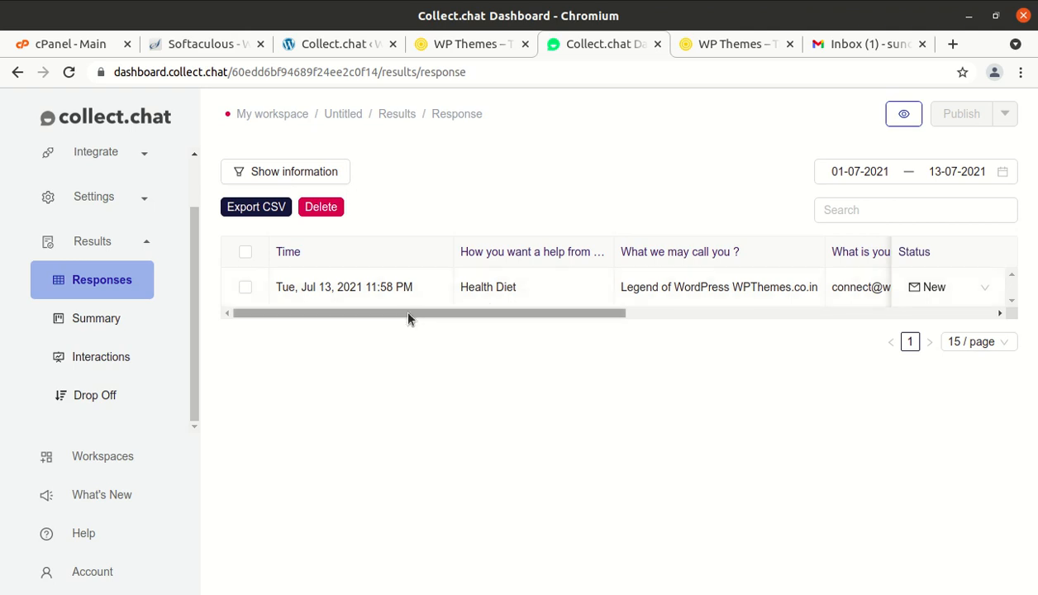
left_click_drag(407, 316, 318, 283)
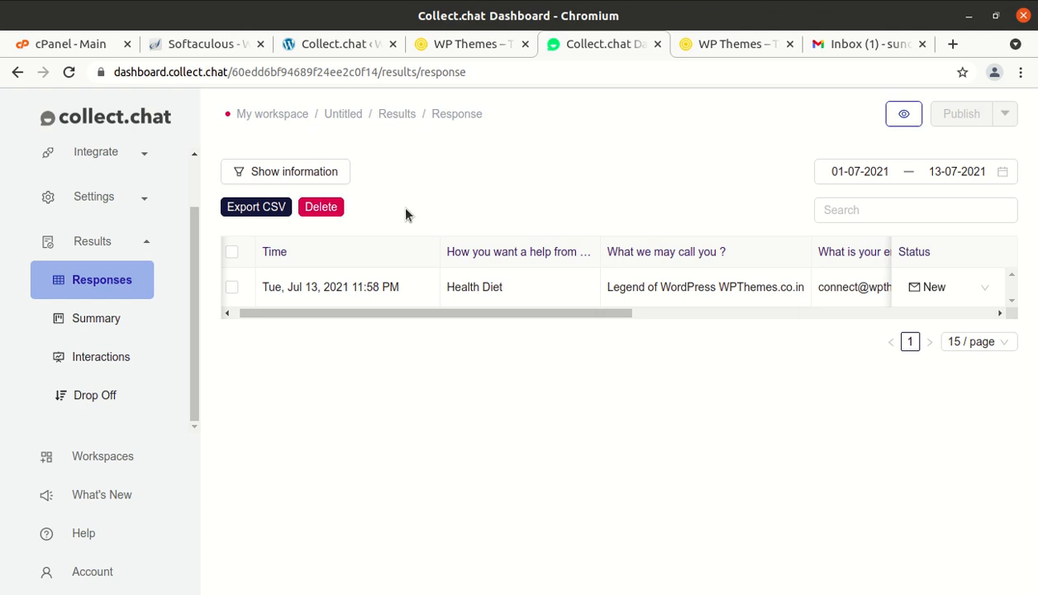
left_click_drag(424, 314, 575, 302)
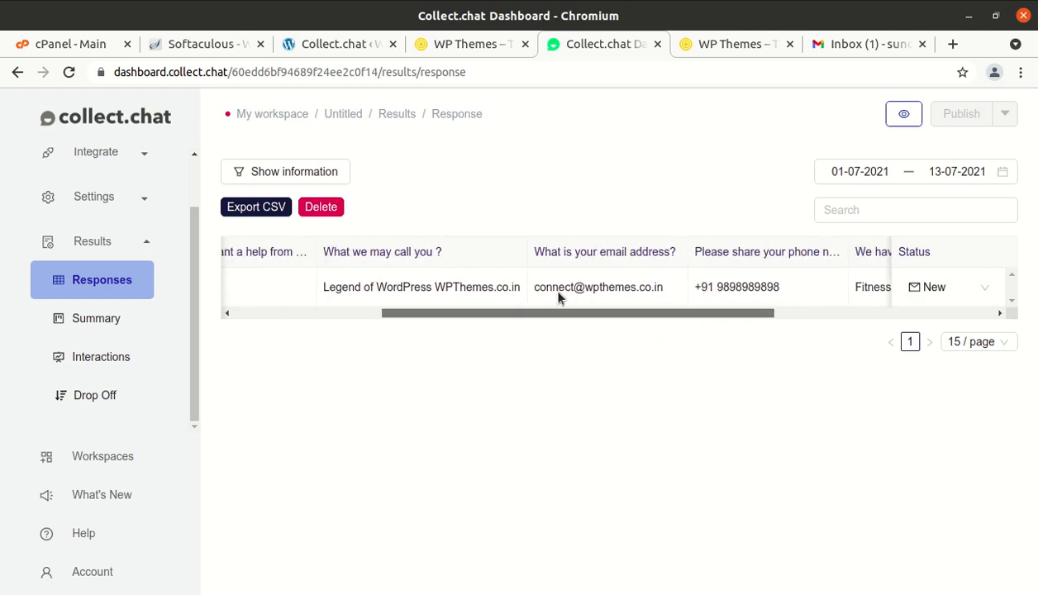
left_click_drag(687, 309, 468, 339)
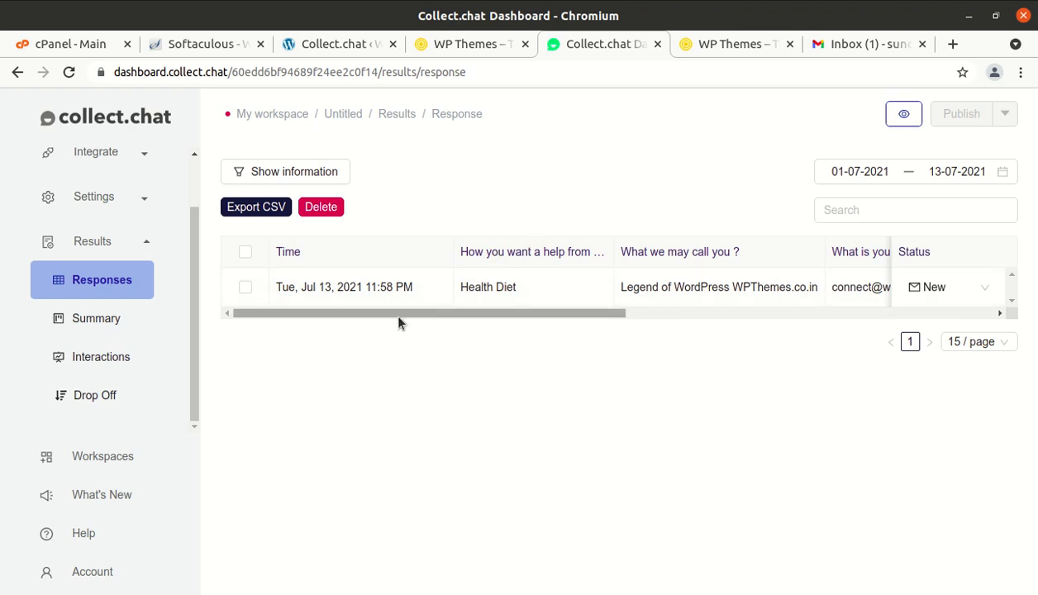
scroll(175, 274, "up", 1)
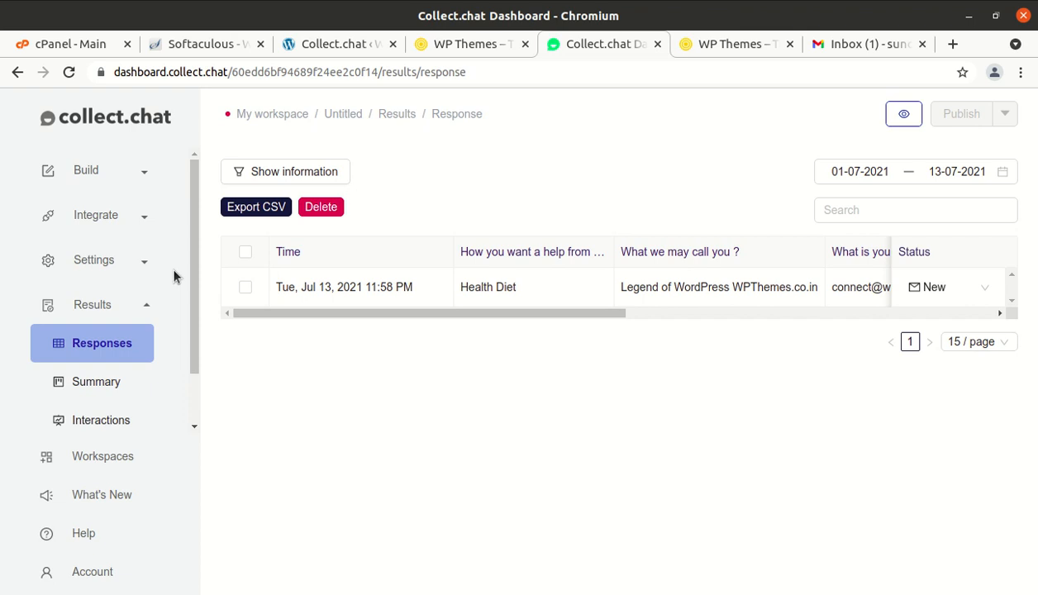
- Open Settings > General and switch the Progress Bar on, then back off
left_click(101, 262)
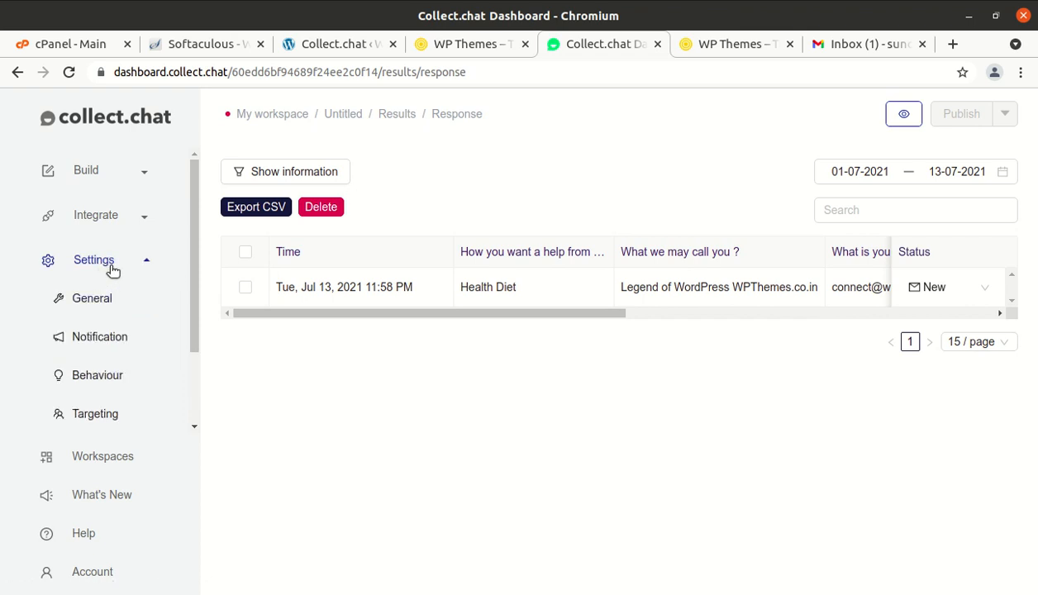
left_click(94, 299)
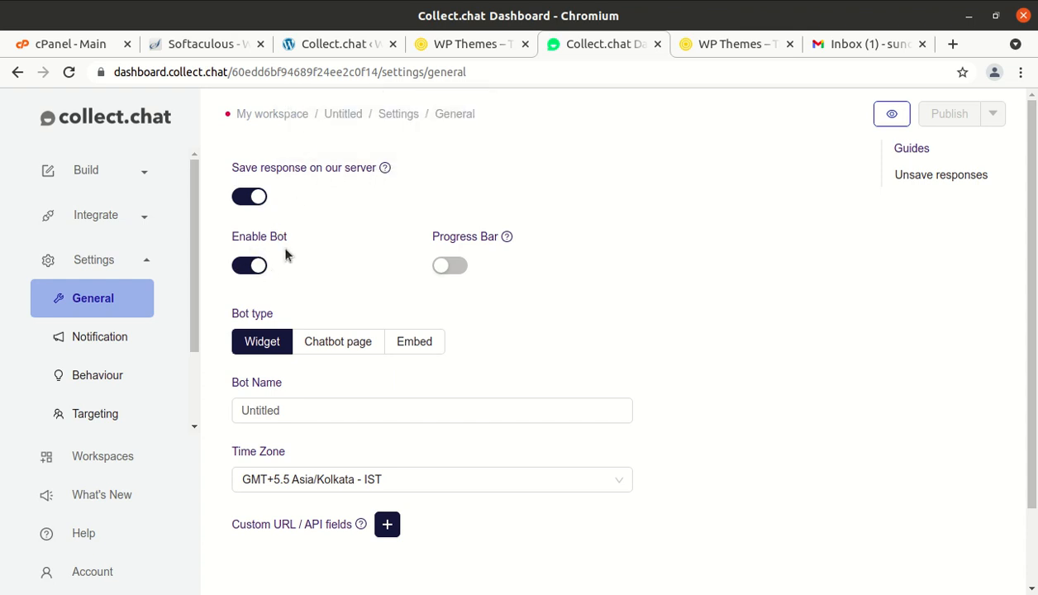
left_click(464, 270)
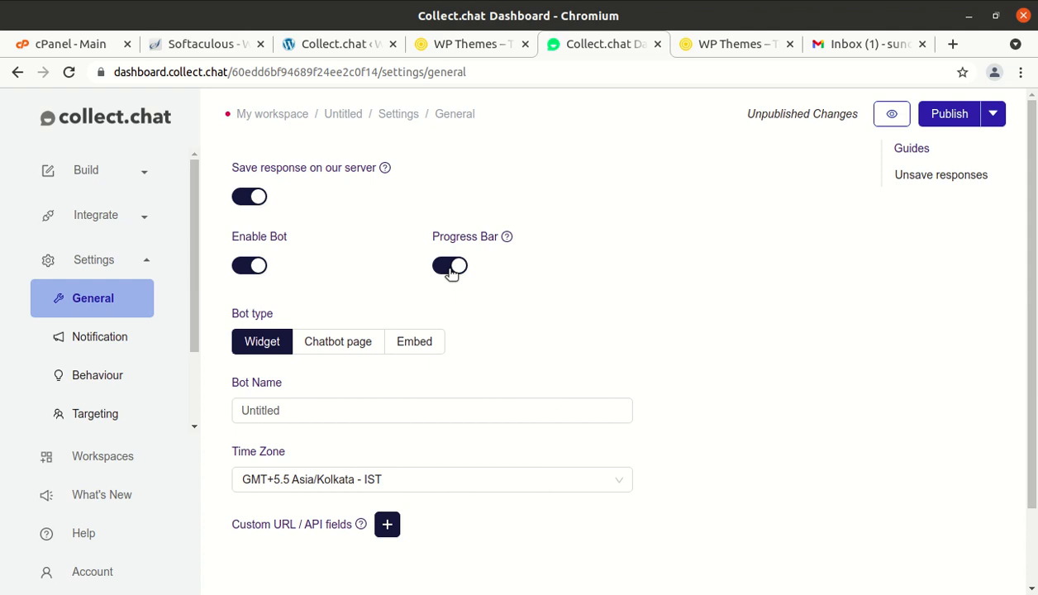
left_click(446, 269)
- Rename the bot from Untitled to 'WP Themes' and publish the change
scroll(341, 355, "down", 2)
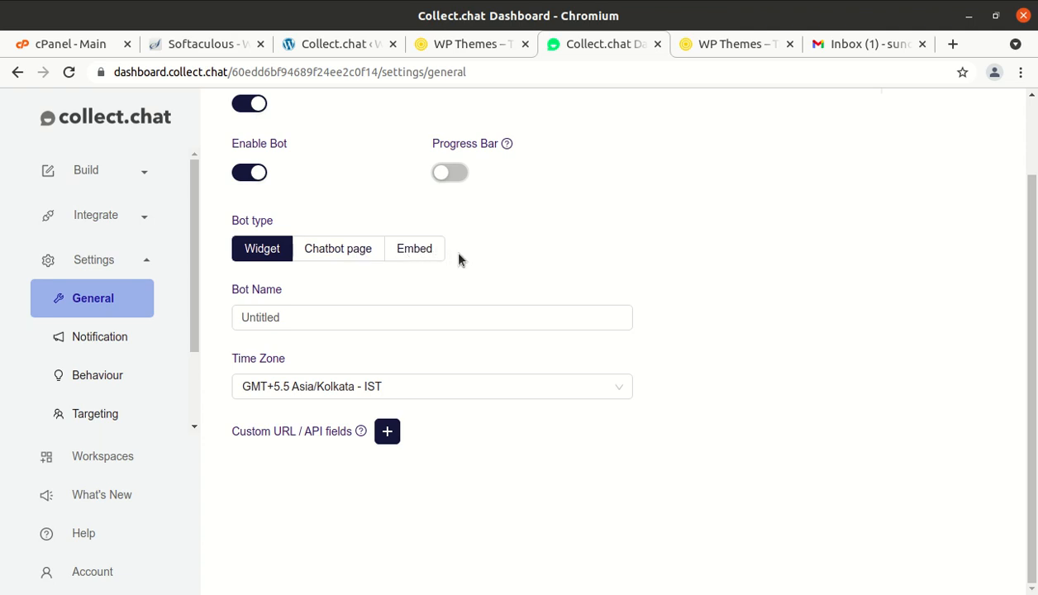
left_click(323, 316)
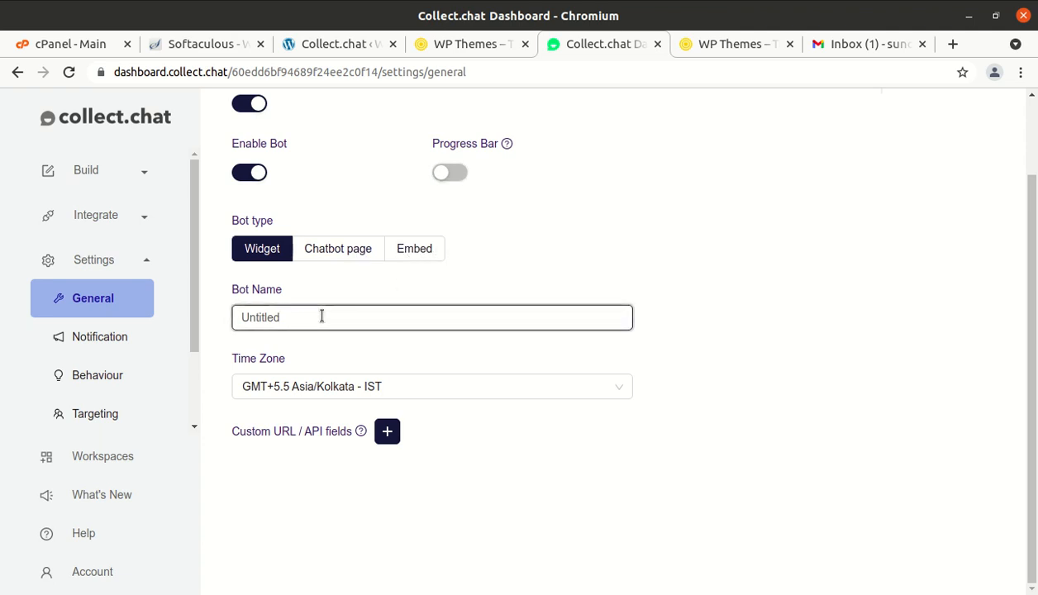
key("BackSpace")
key("BackSpace")
key("BackSpace")
key("BackSpace")
key("BackSpace")
key("BackSpace")
key("BackSpace")
key("BackSpace")
type("WP Themes")
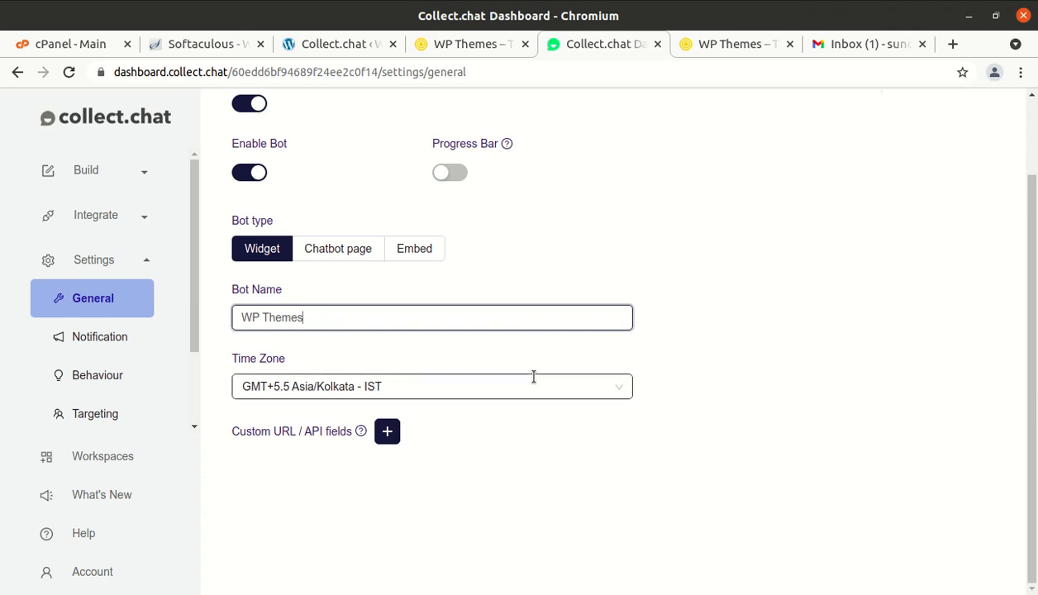
scroll(534, 377, "up", 2)
left_click(948, 113)
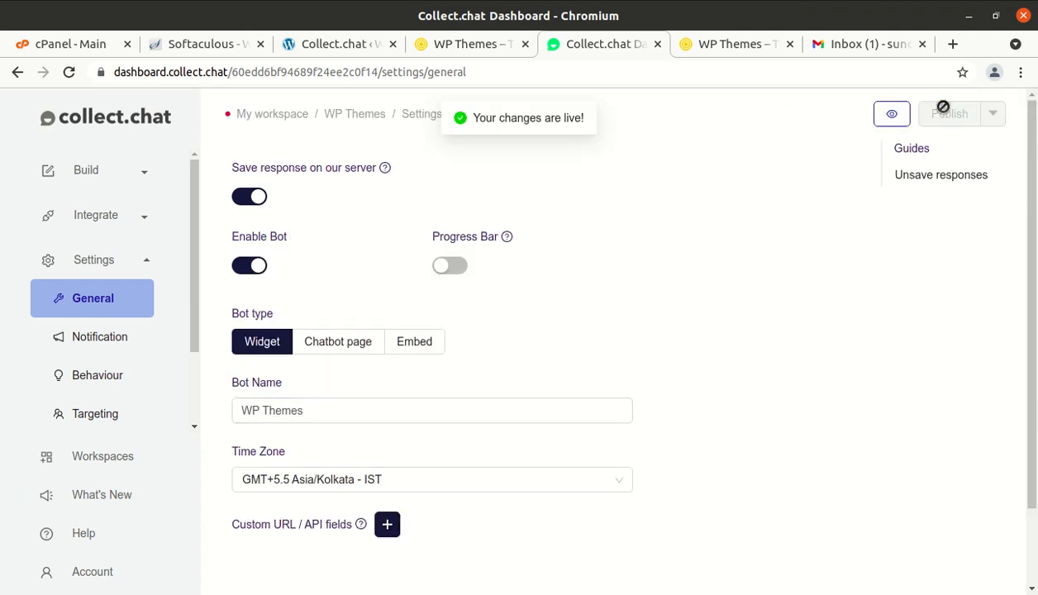
left_click(117, 343)
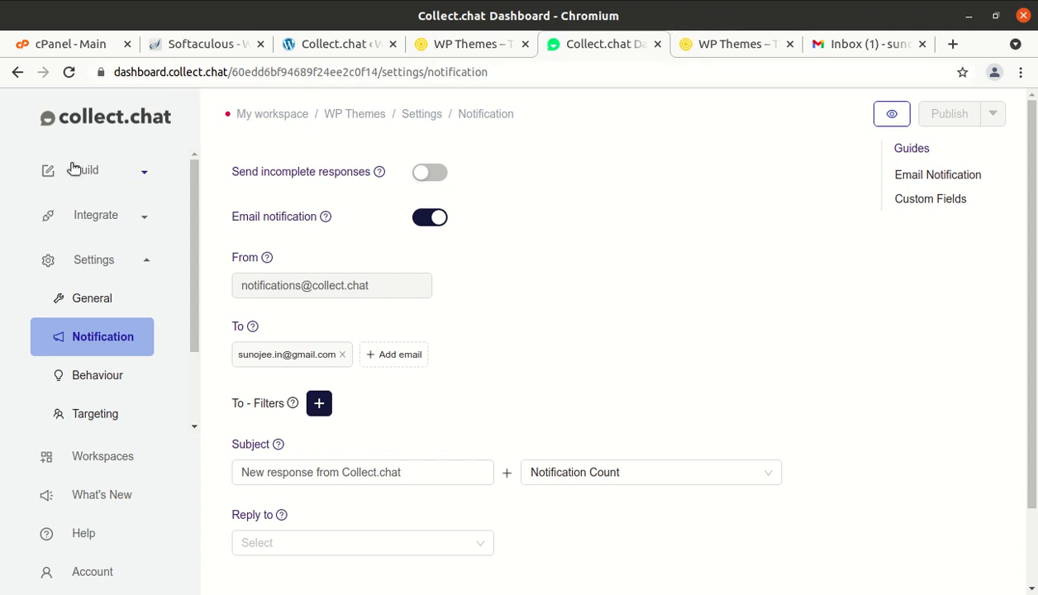
- Restart the chatbot on o-era.co, choose Health Diet and answer with a test name
left_click(0, 137)
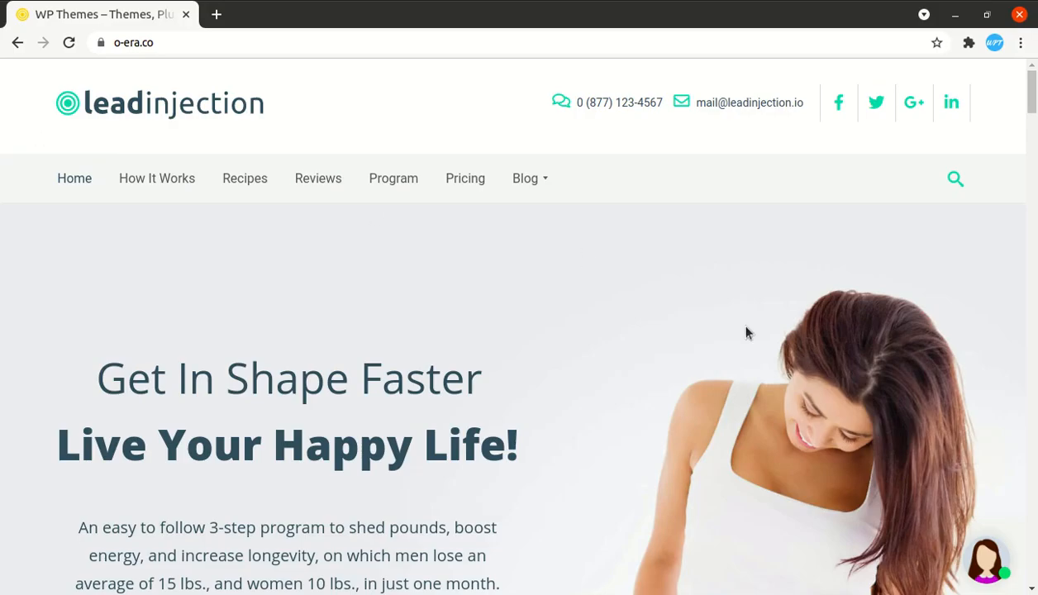
left_click(986, 545)
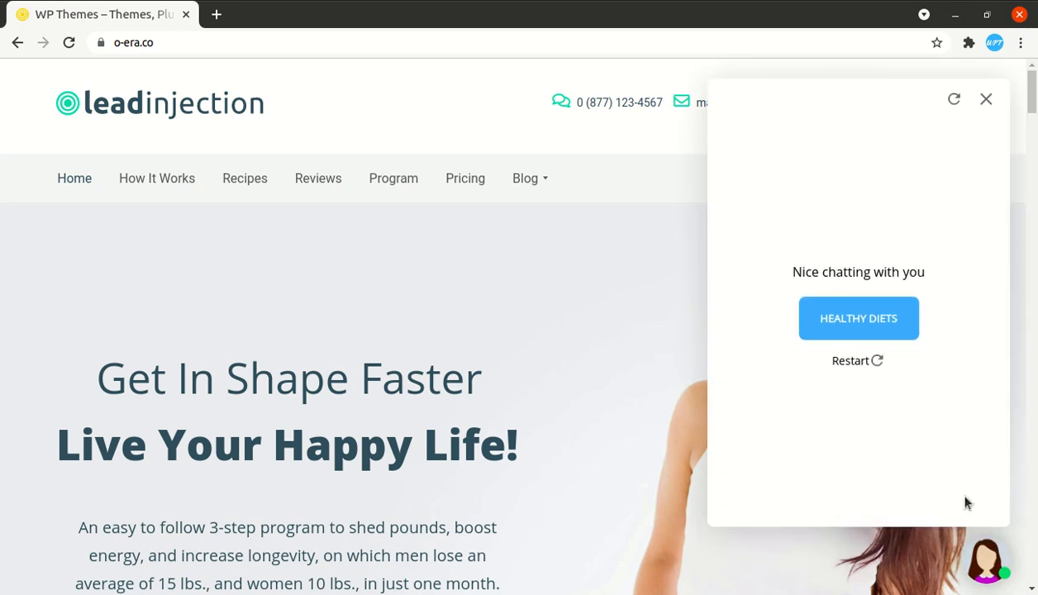
left_click(878, 357)
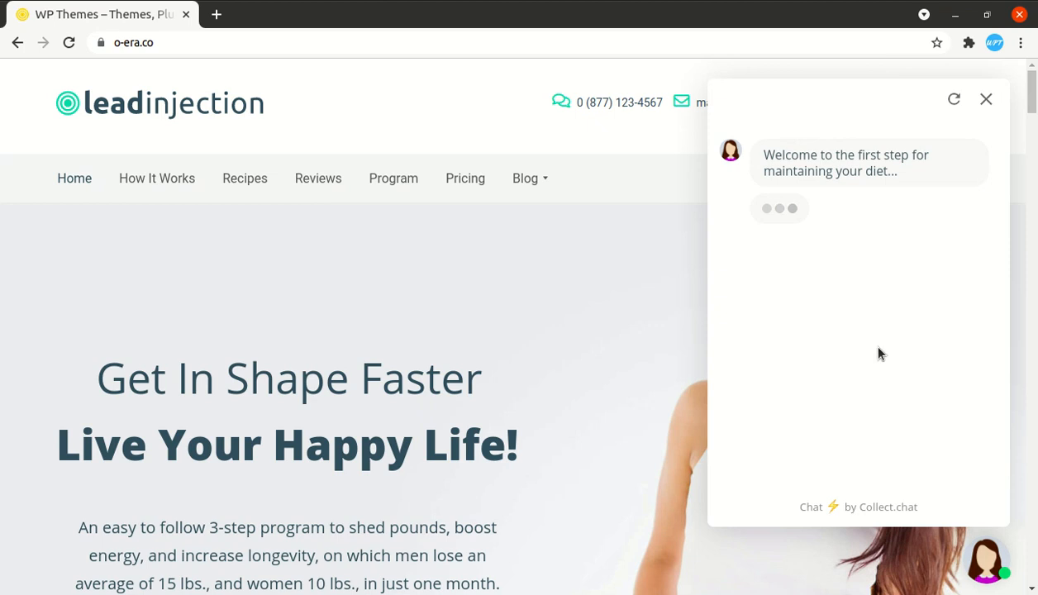
left_click(805, 287)
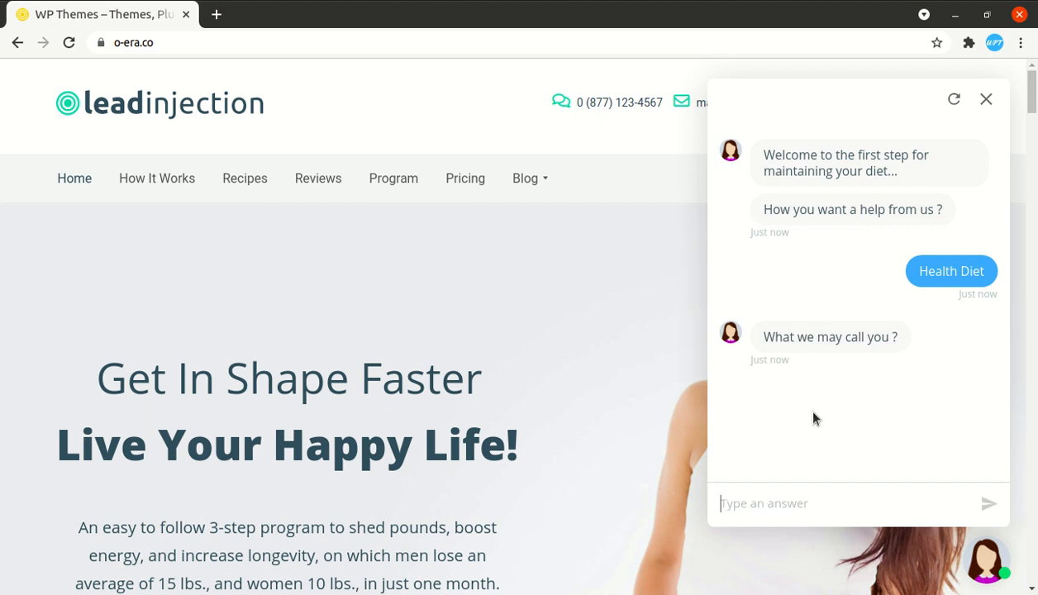
type("Te")
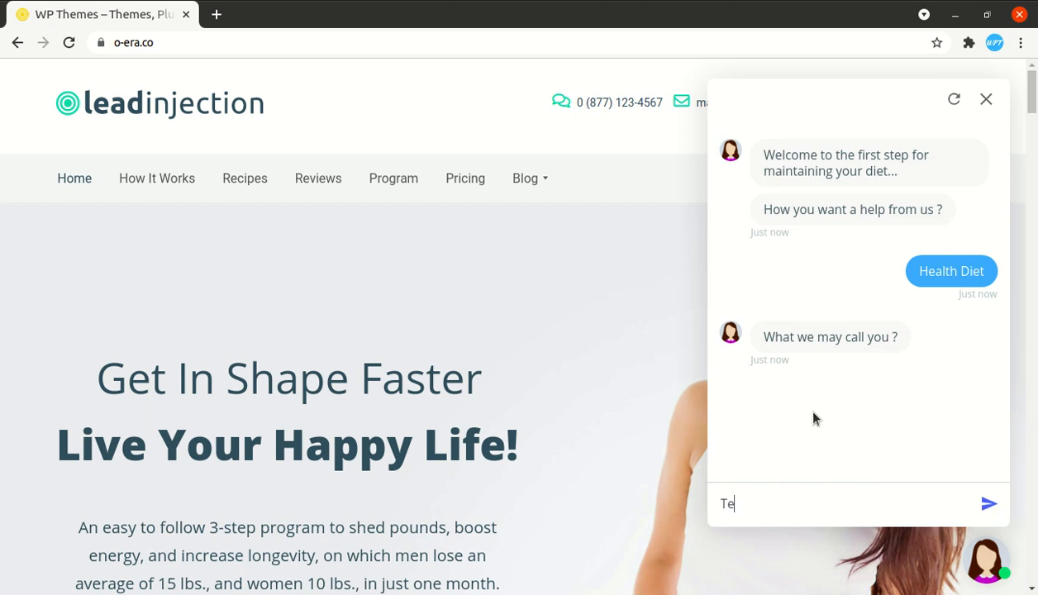
type("st Name")
left_click(987, 504)
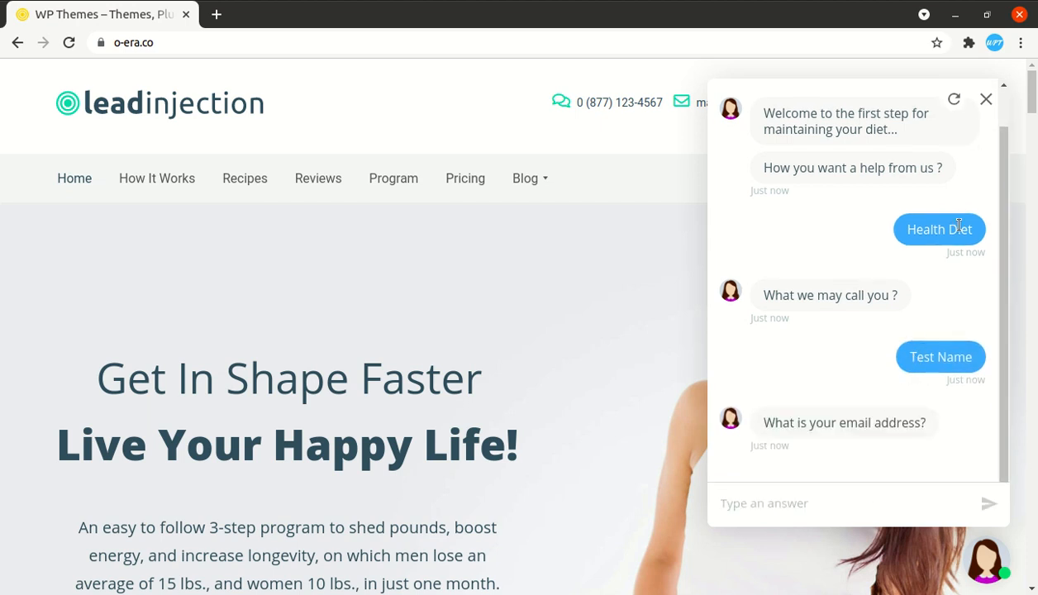
- Reopen the chat and submit a test e-mail address, then close it and return to Collect.chat
left_click(987, 101)
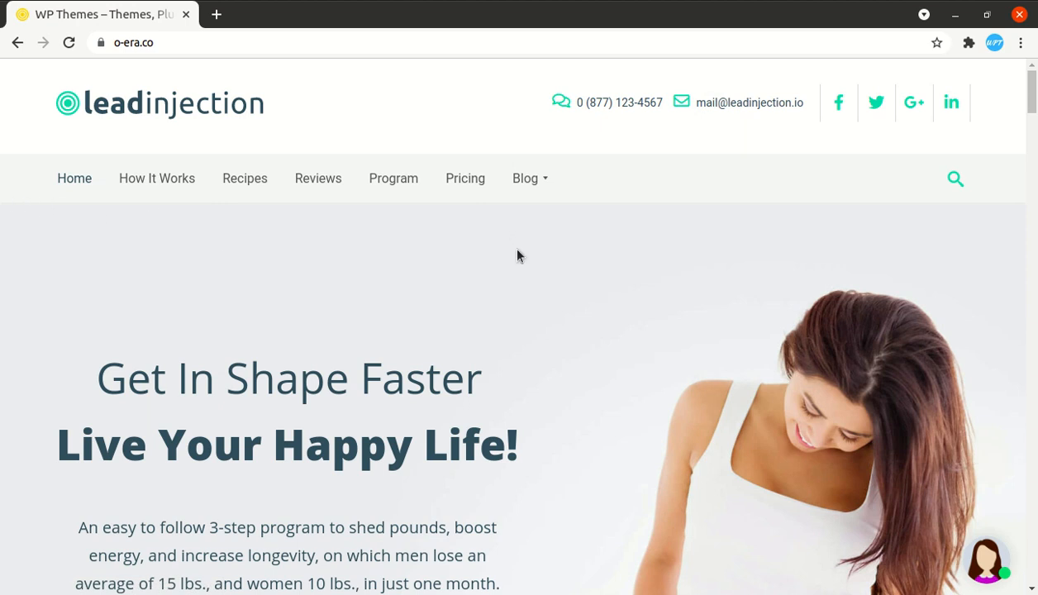
left_click(996, 565)
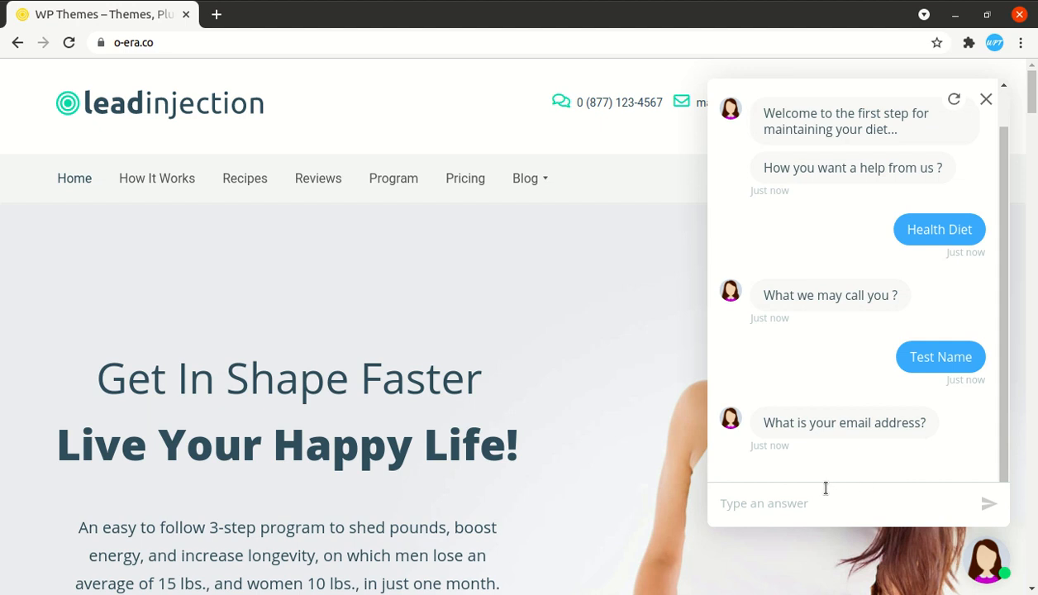
type("test")
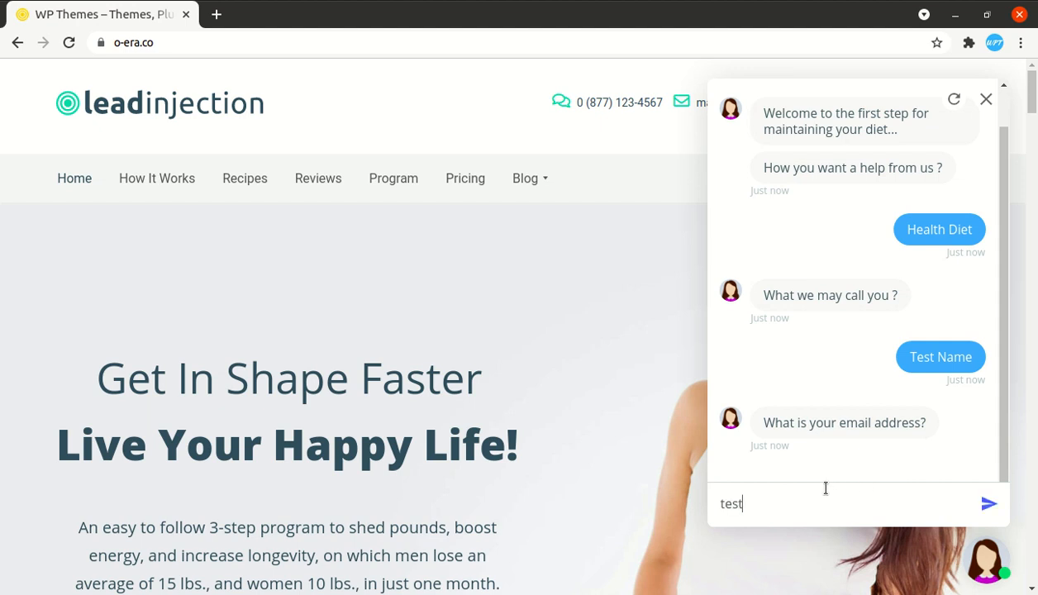
type("@test.com")
left_click(981, 508)
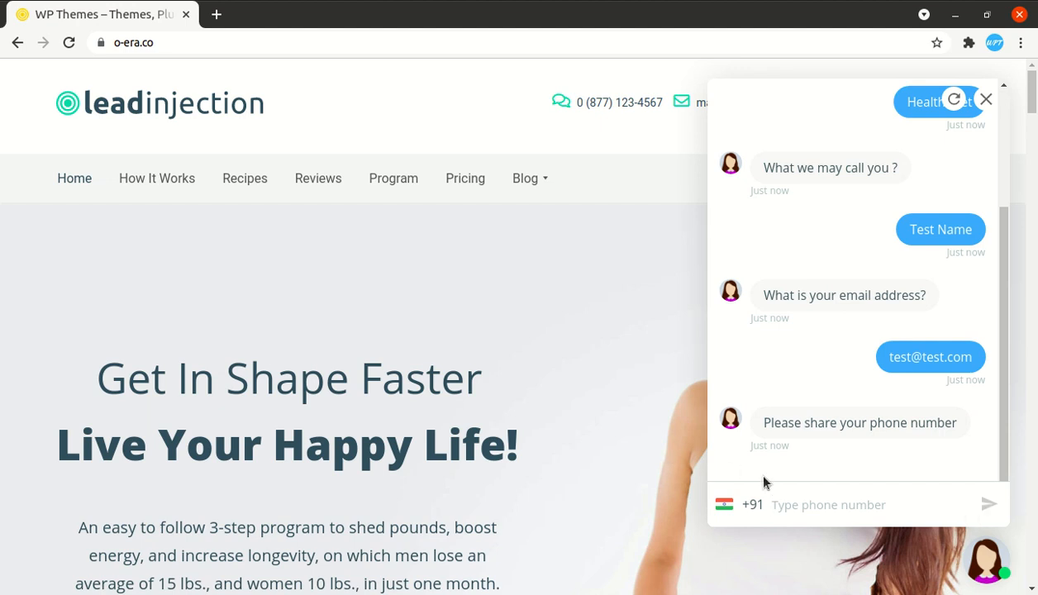
left_click(985, 100)
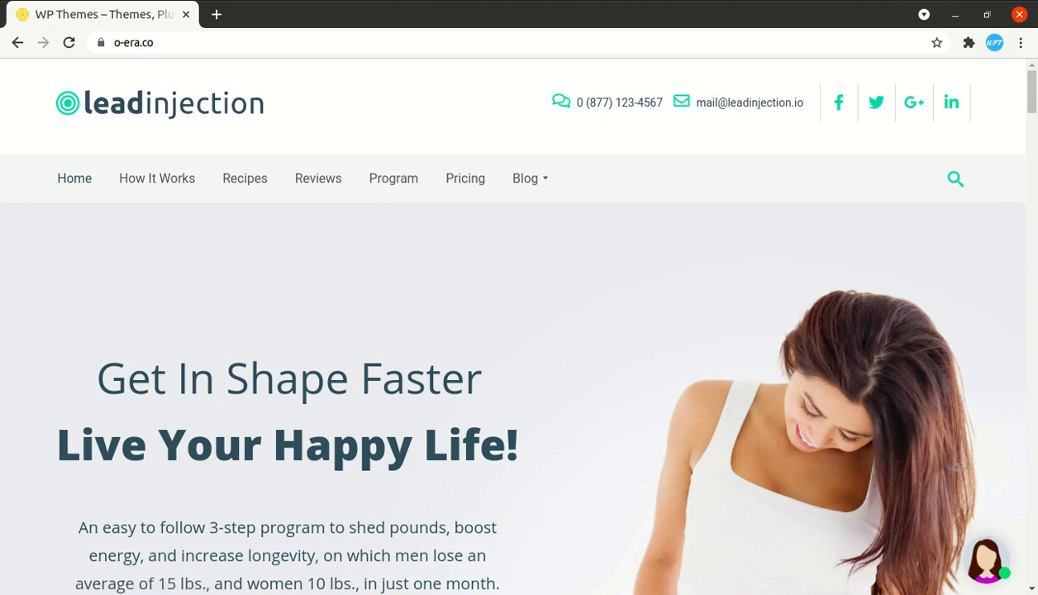
left_click(2, 190)
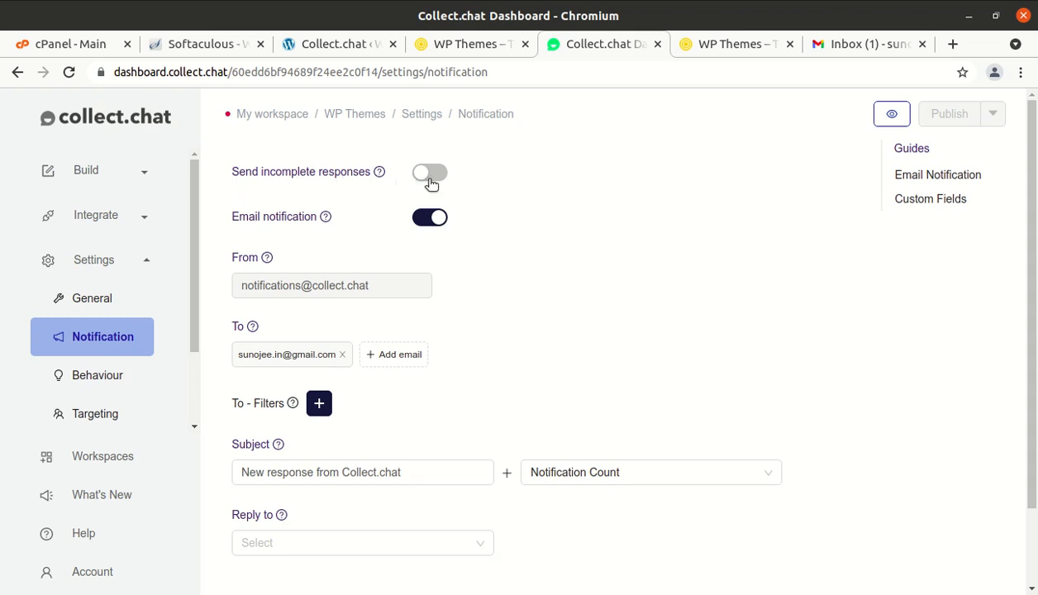
- Switch on Send incomplete responses and publish the change
left_click(436, 177)
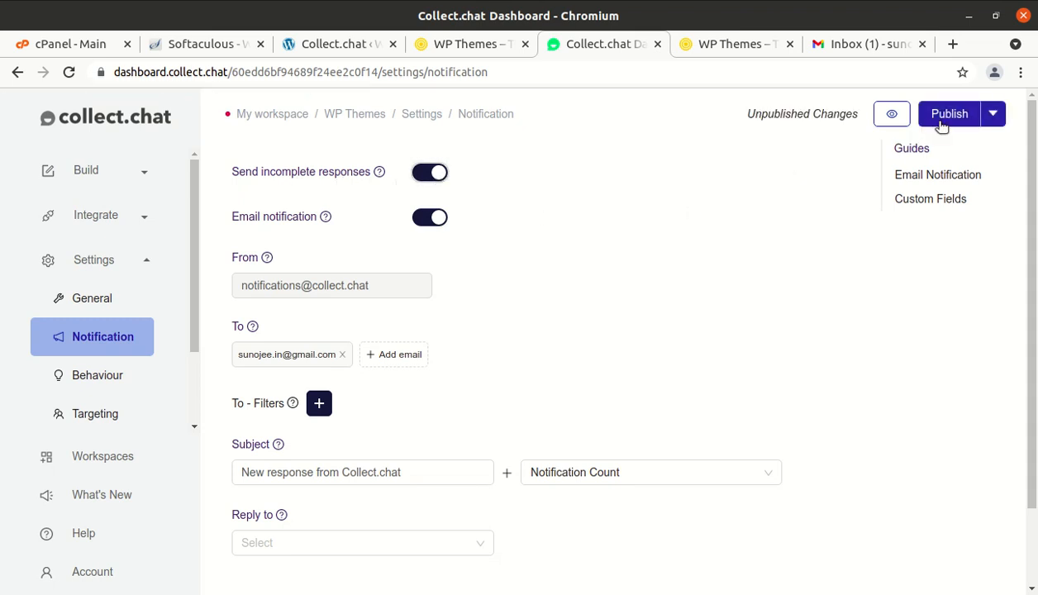
left_click(949, 116)
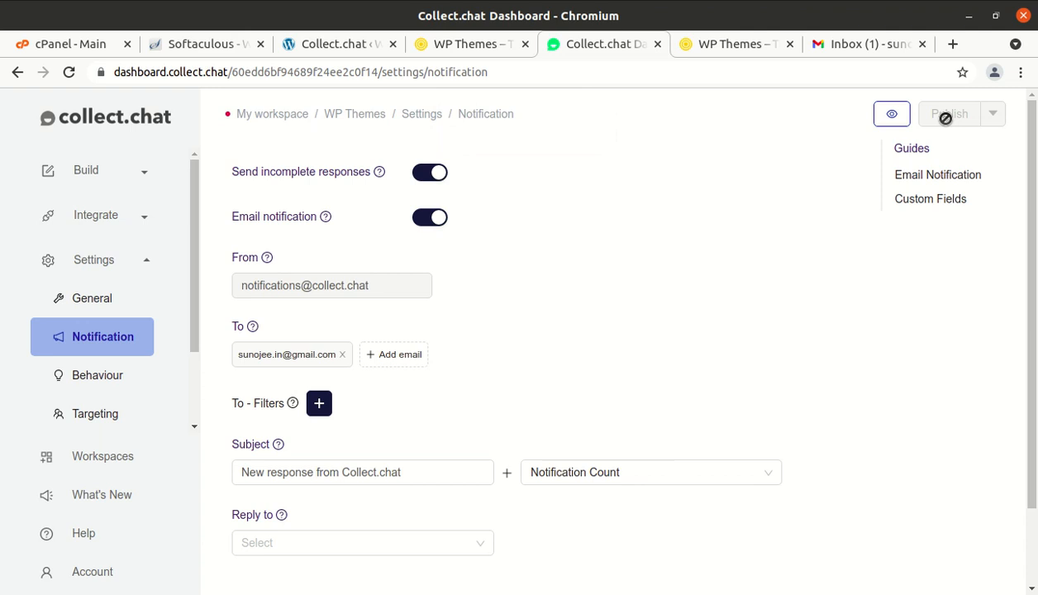
- Read the June Cloudflare data-transfer email in Gmail, then go back to the WP Themes tab
left_click(868, 49)
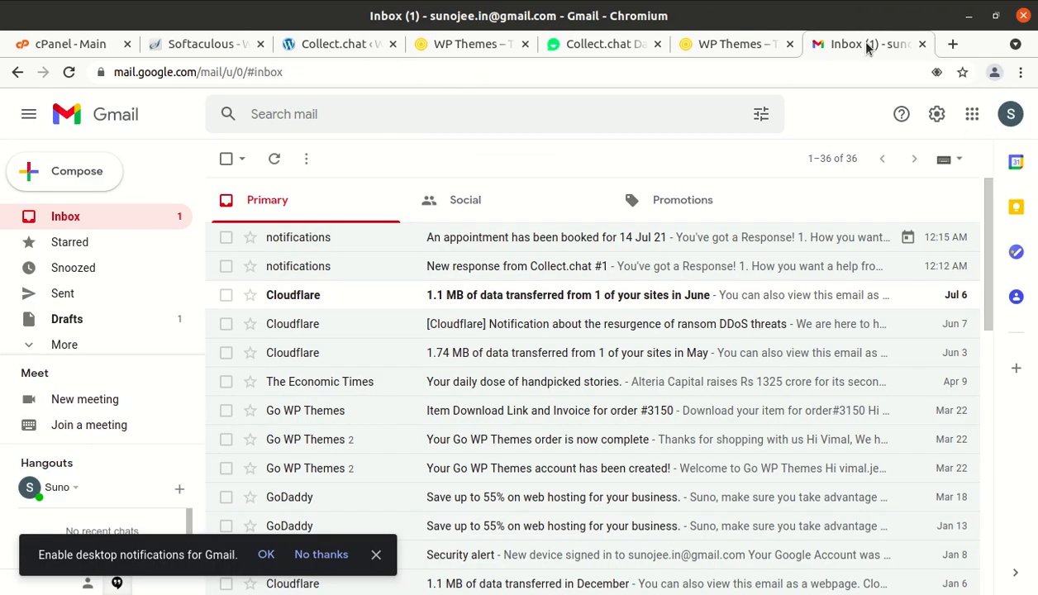
left_click(499, 304)
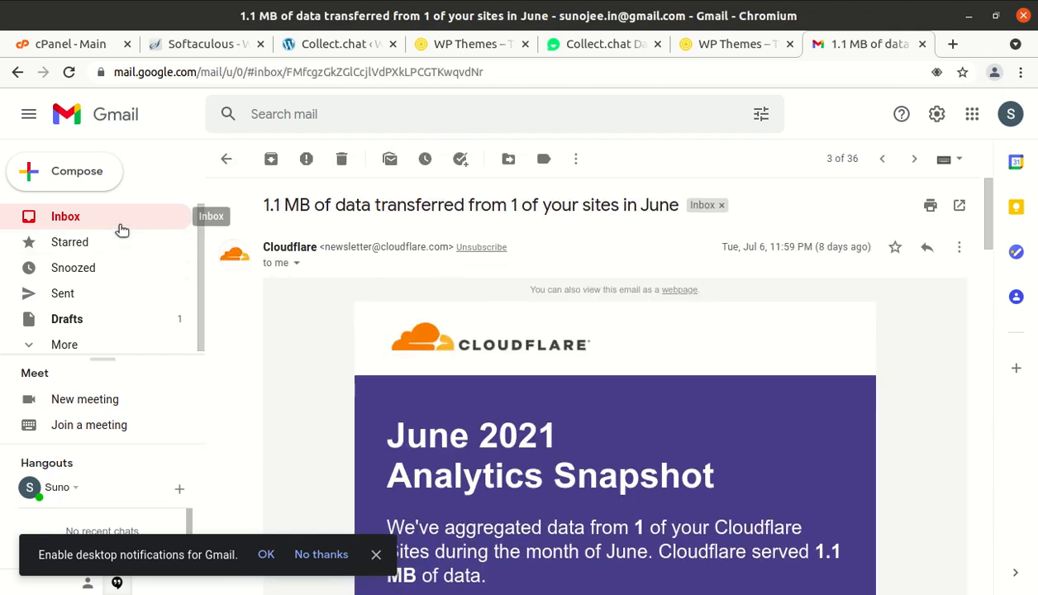
left_click(120, 220)
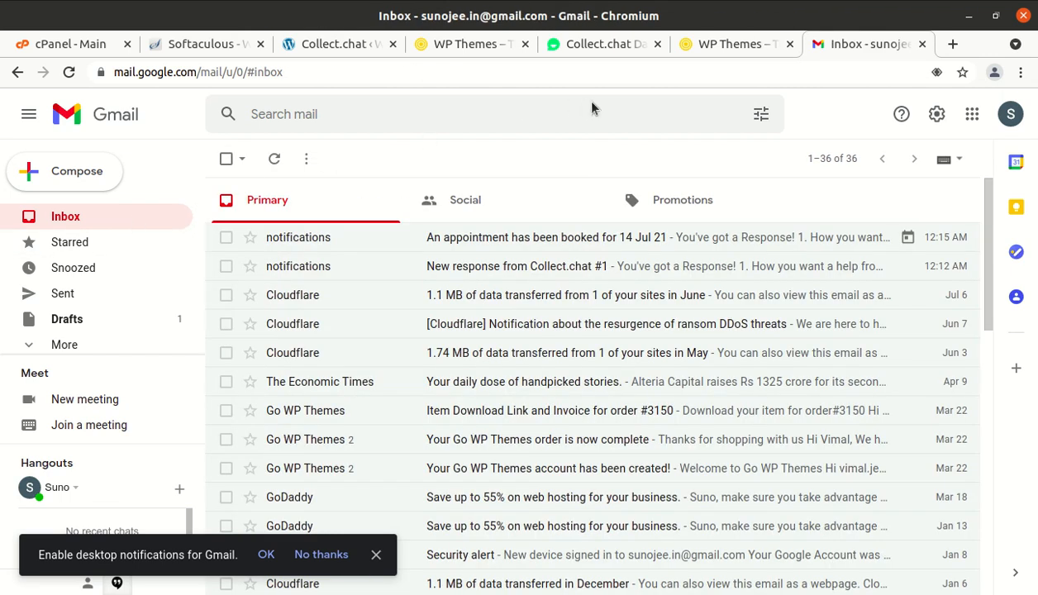
left_click(709, 50)
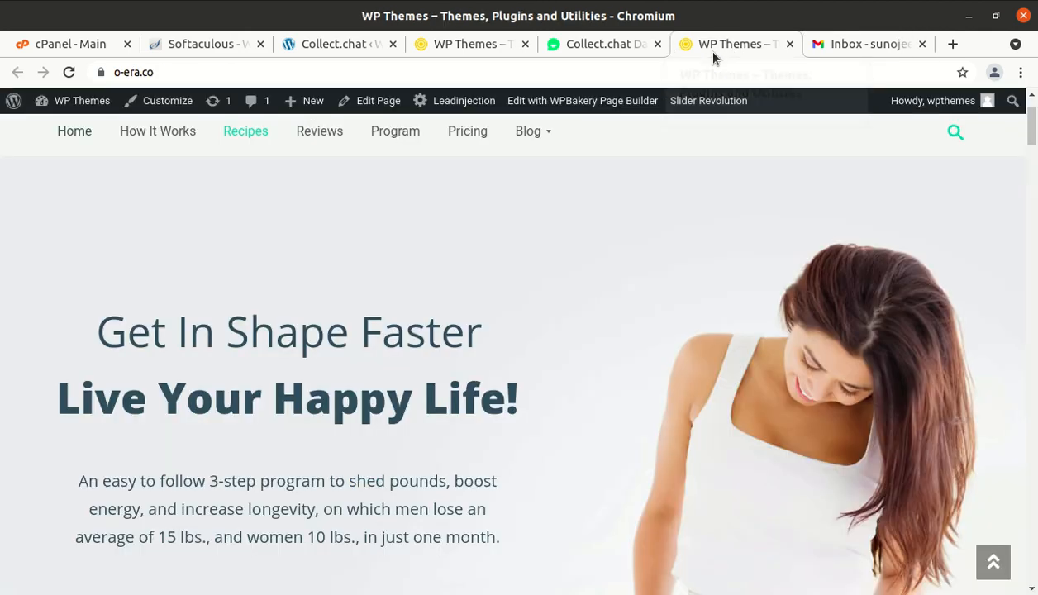
- Compare the live site with the Collect.chat plugin settings page, then return to the Collect.chat dashboard
left_click(464, 47)
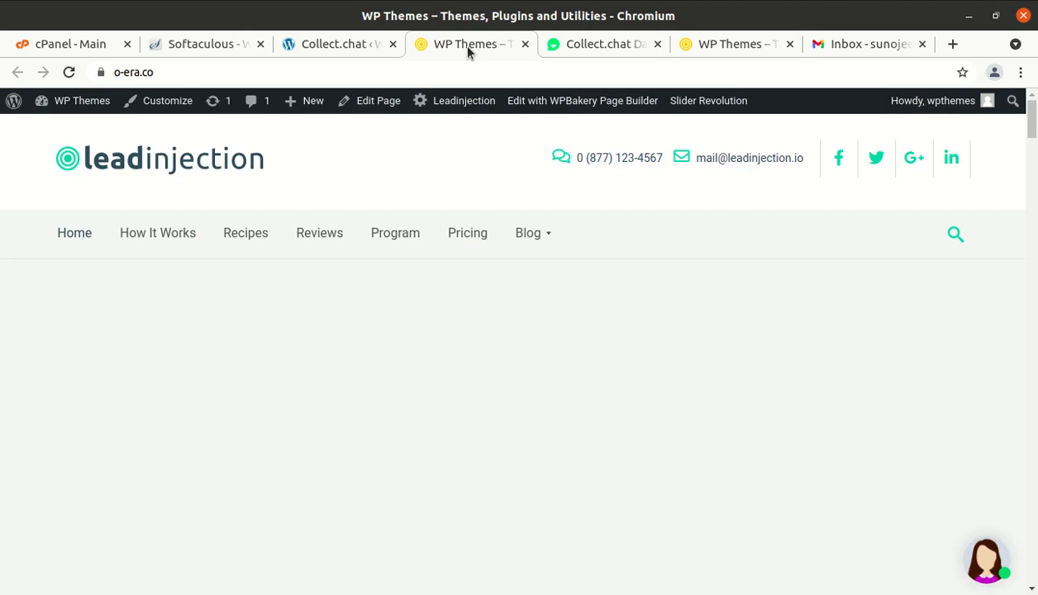
left_click(337, 50)
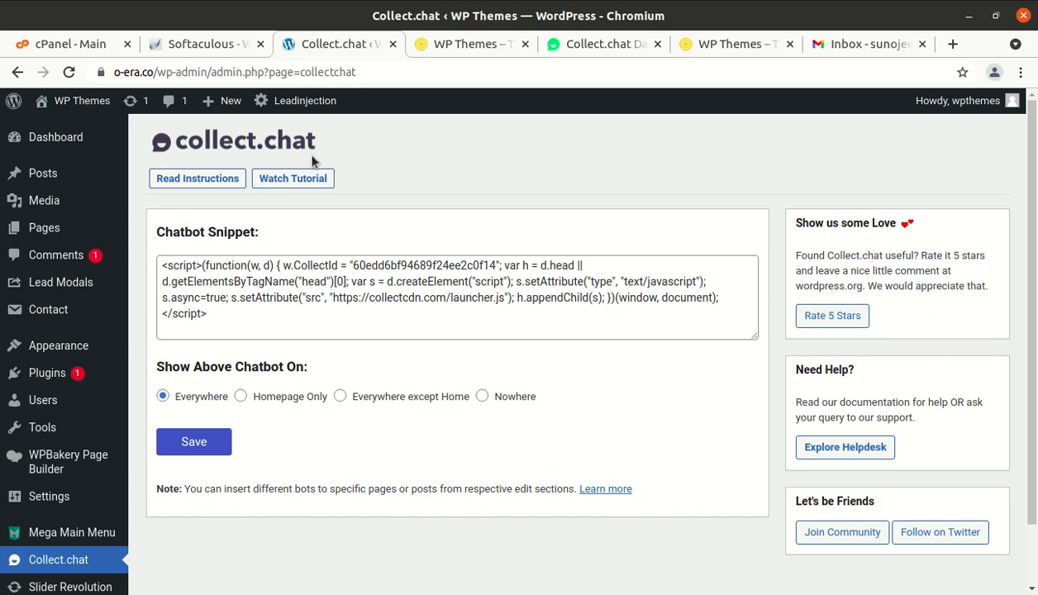
left_click(457, 46)
left_click(357, 49)
scroll(292, 259, "down", 2)
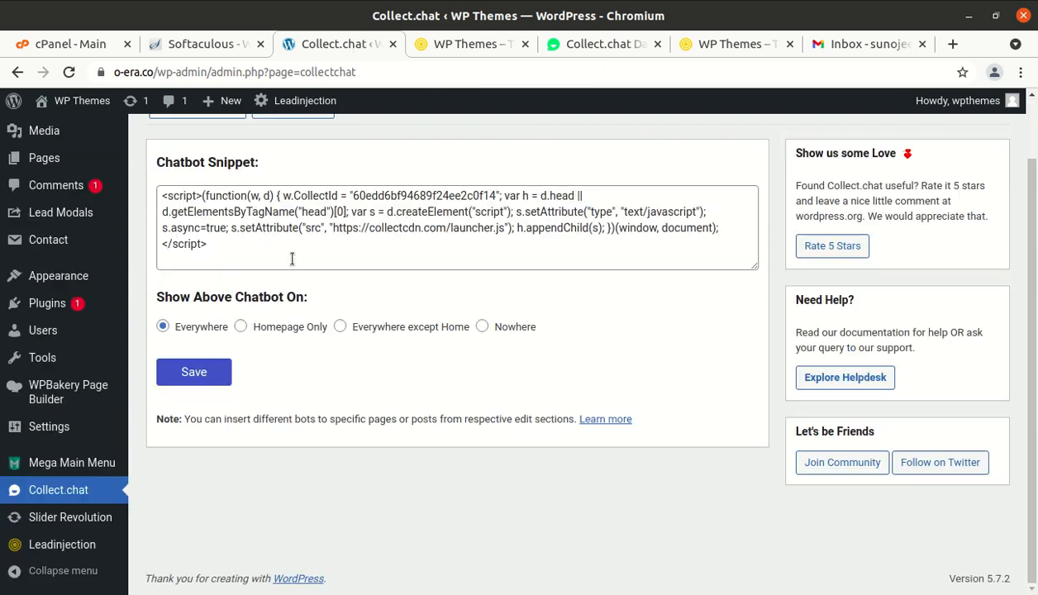
left_click(472, 44)
left_click(591, 44)
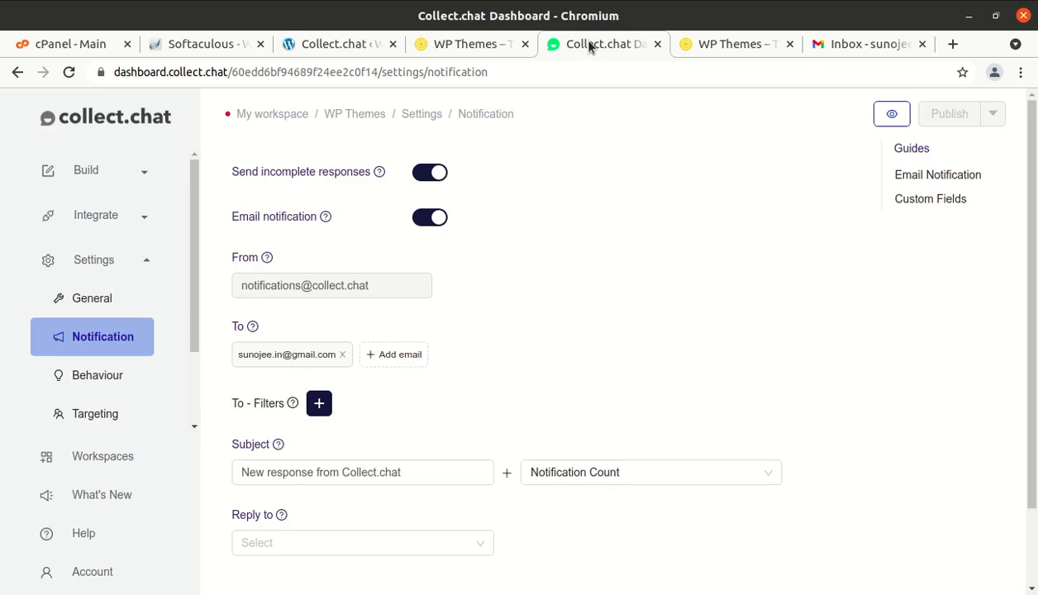
- Open the chatbot's Settings > Behaviour, then switch to the live o-era.co window
scroll(453, 239, "down", 2)
scroll(453, 246, "up", 2)
left_click(100, 389)
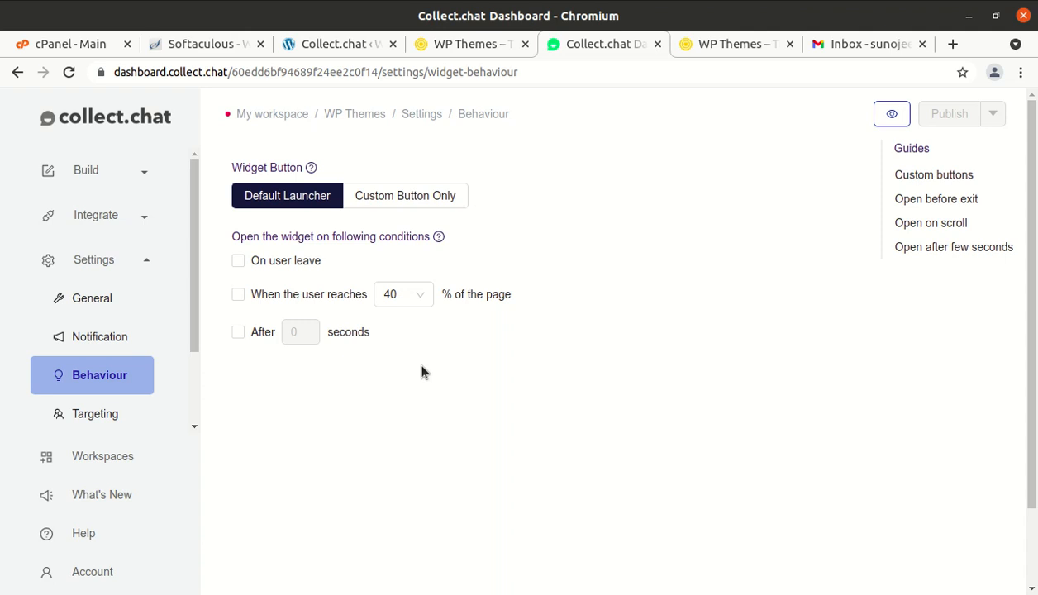
left_click(0, 136)
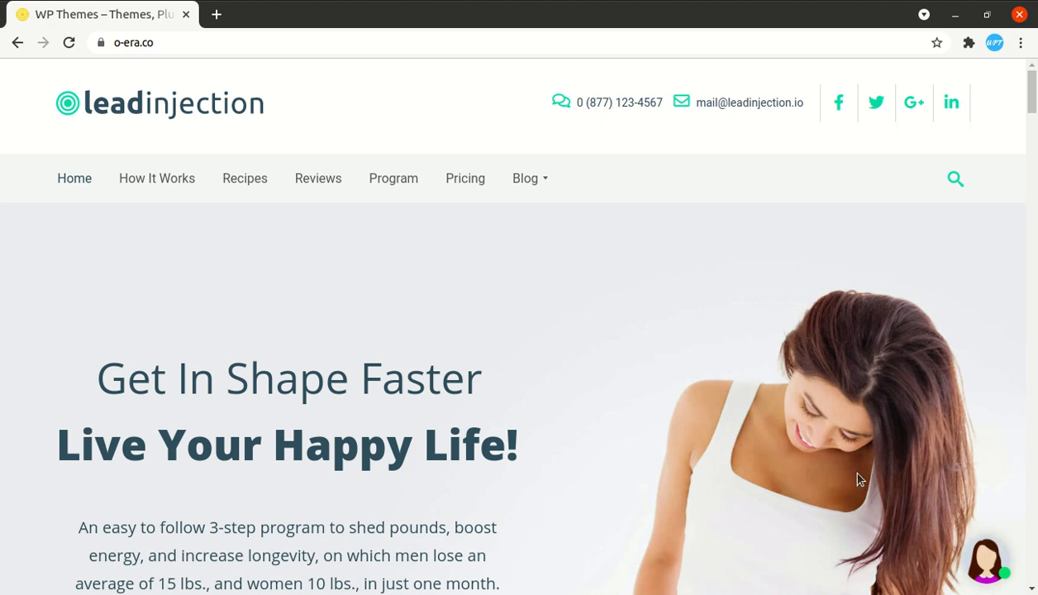
- Scroll over the o-era.co homepage with its chatbot avatar, then return to Collect.chat's Behaviour settings
scroll(765, 475, "down", 5)
scroll(765, 475, "up", 5)
scroll(765, 475, "down", 5)
scroll(764, 476, "down", 2)
scroll(765, 476, "up", 7)
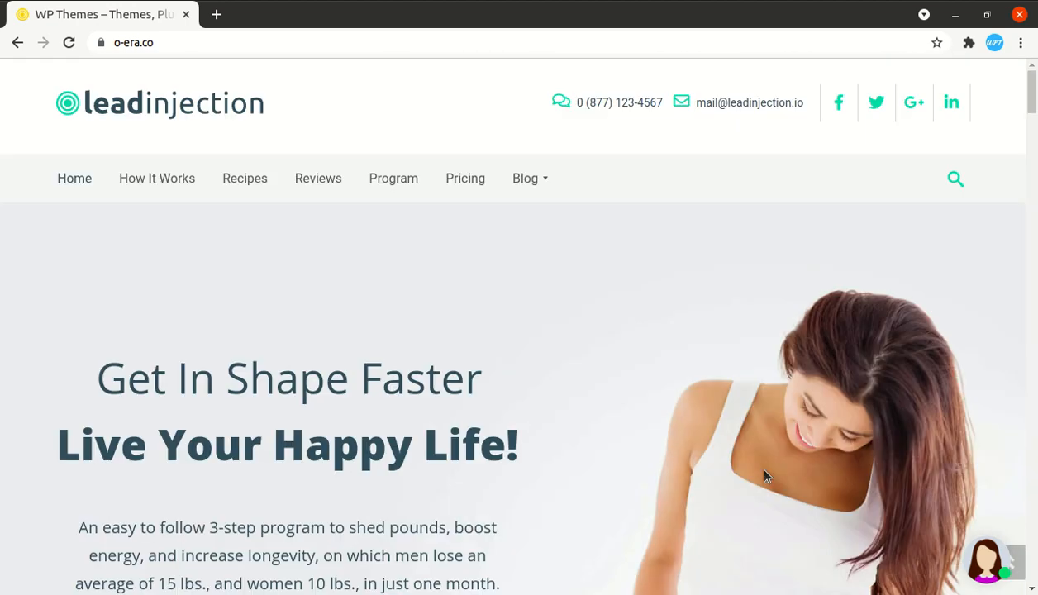
scroll(637, 387, "down", 1)
scroll(637, 387, "up", 1)
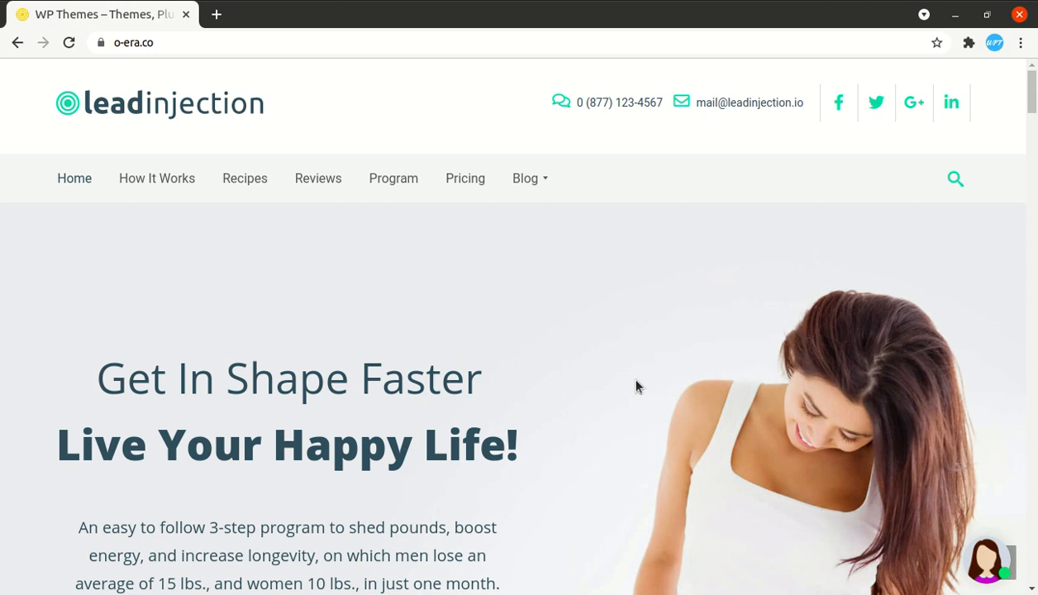
left_click(2, 189)
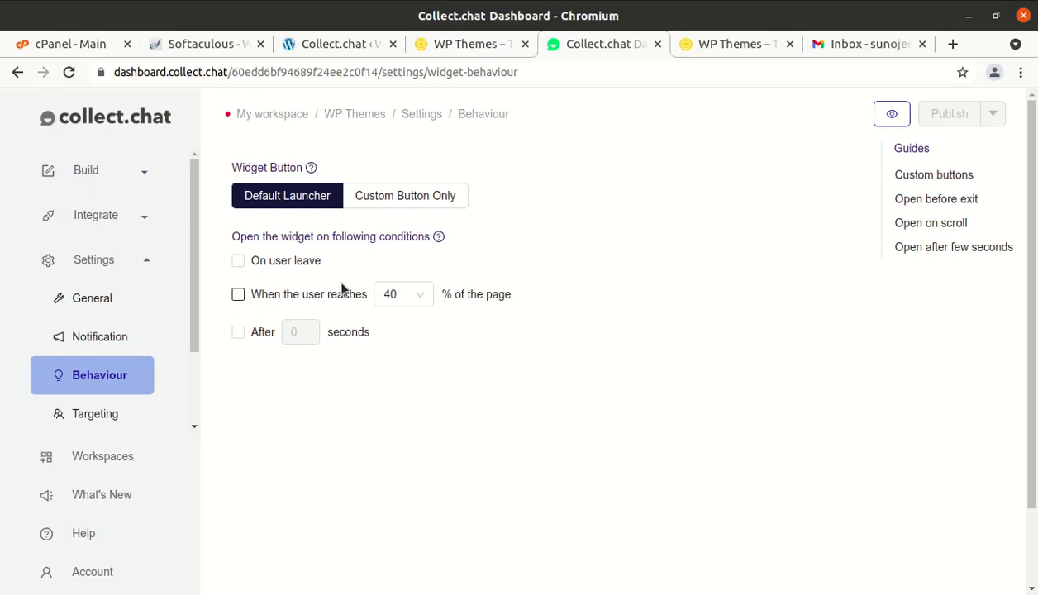
- Try the page-scroll percentage trigger, then turn it back off
left_click(238, 298)
left_click(394, 295)
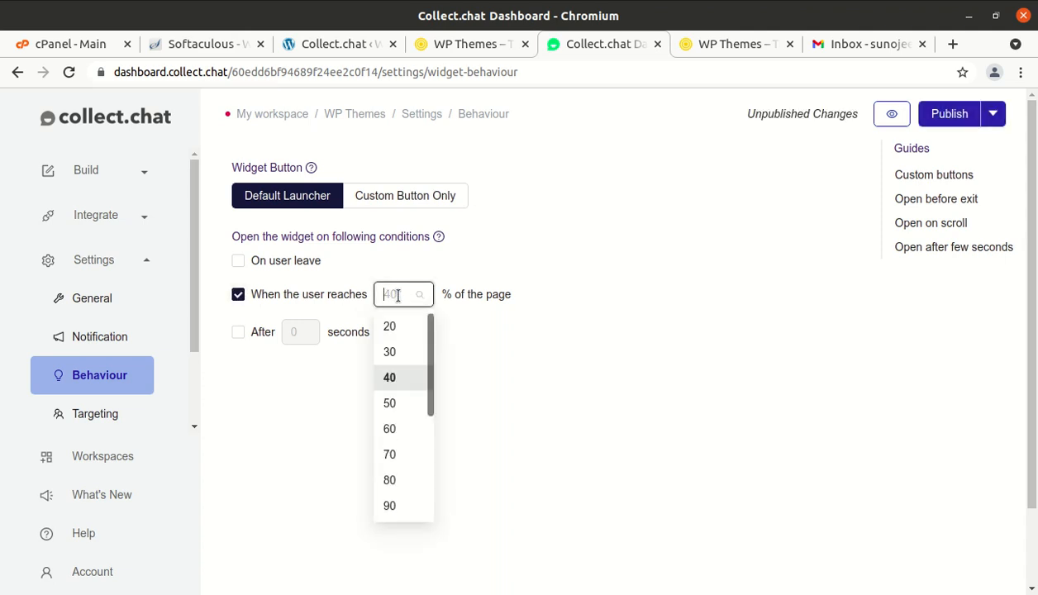
left_click(237, 297)
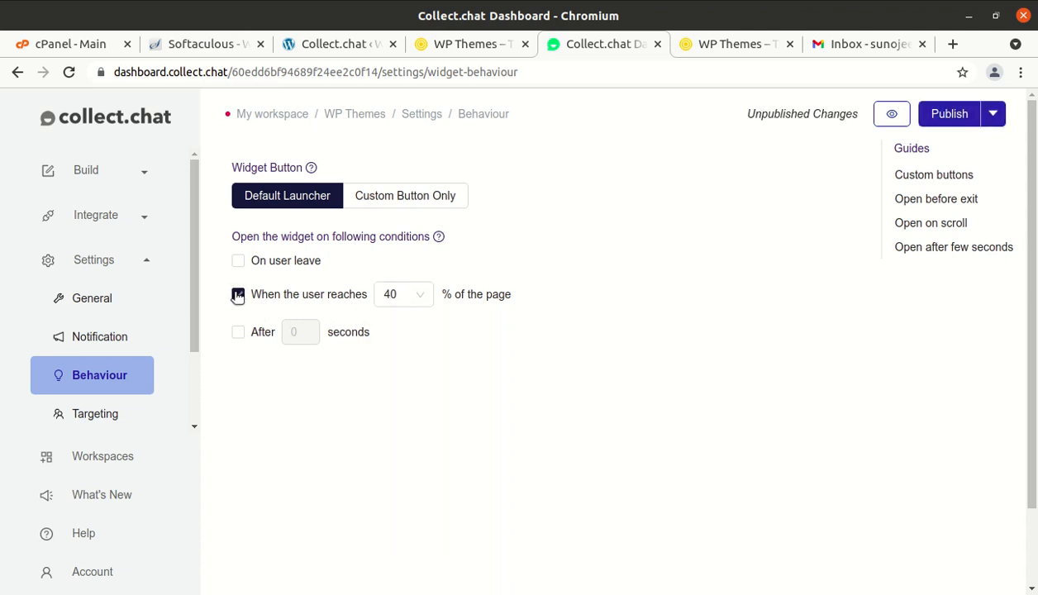
left_click(237, 297)
- Enable the after-3-seconds and on-user-leave triggers, then return to the live site window
left_click(242, 338)
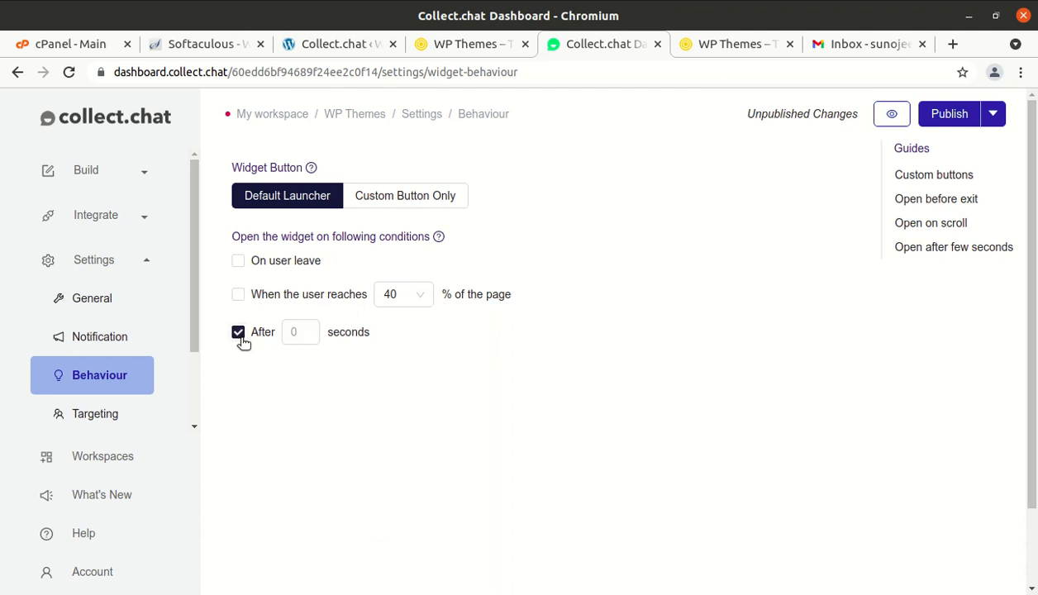
left_click(309, 337)
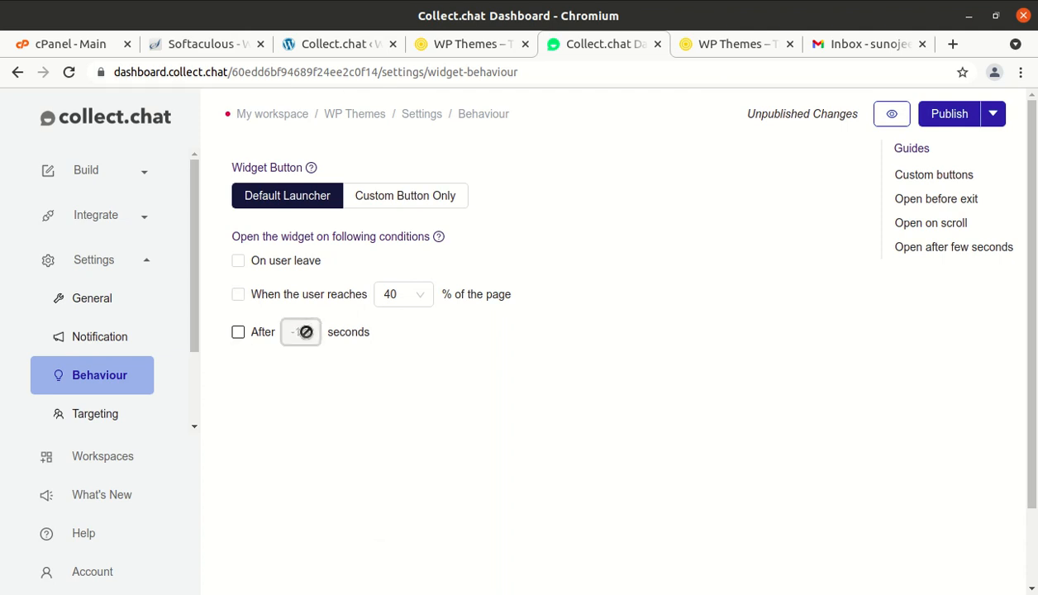
left_click(238, 334)
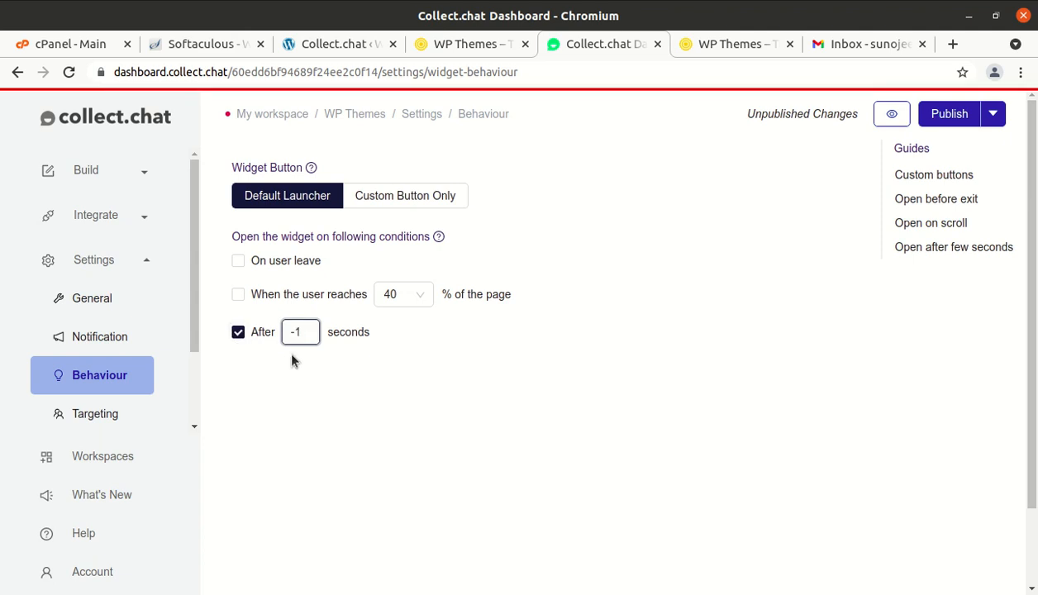
left_click(310, 329)
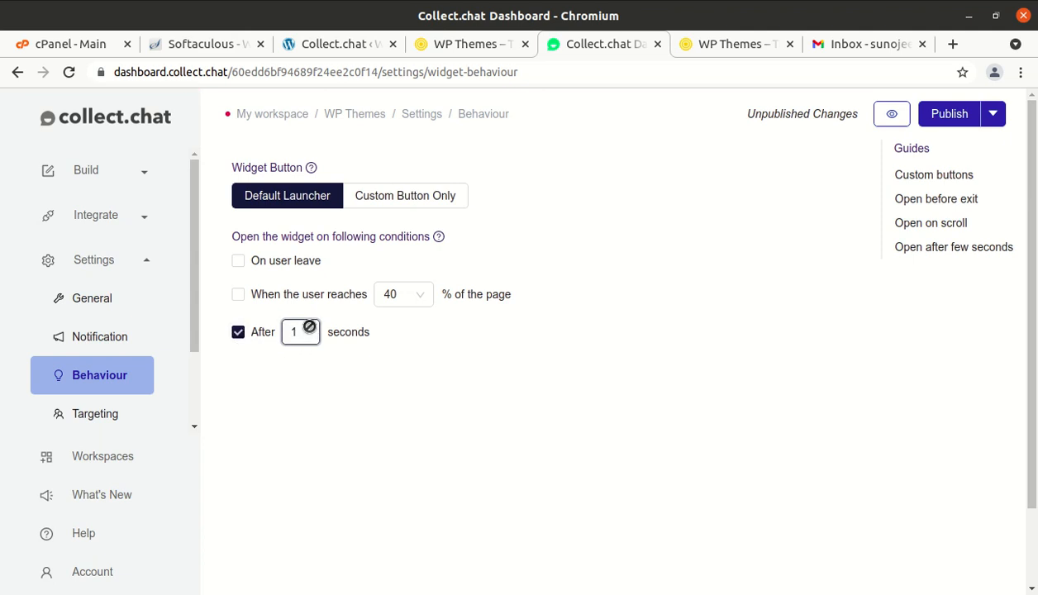
left_click(238, 333)
left_click(238, 261)
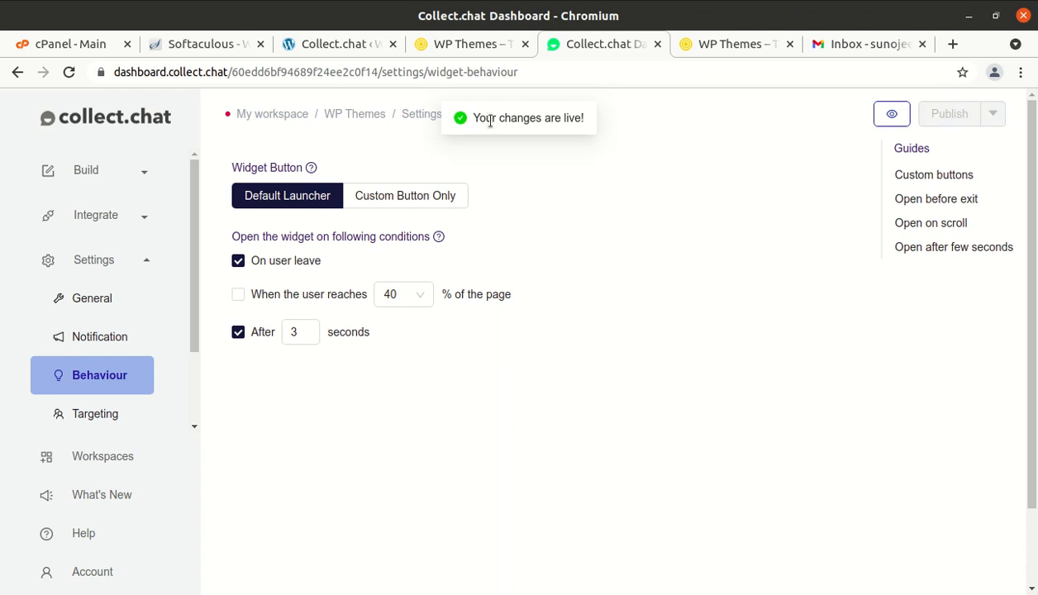
left_click(0, 137)
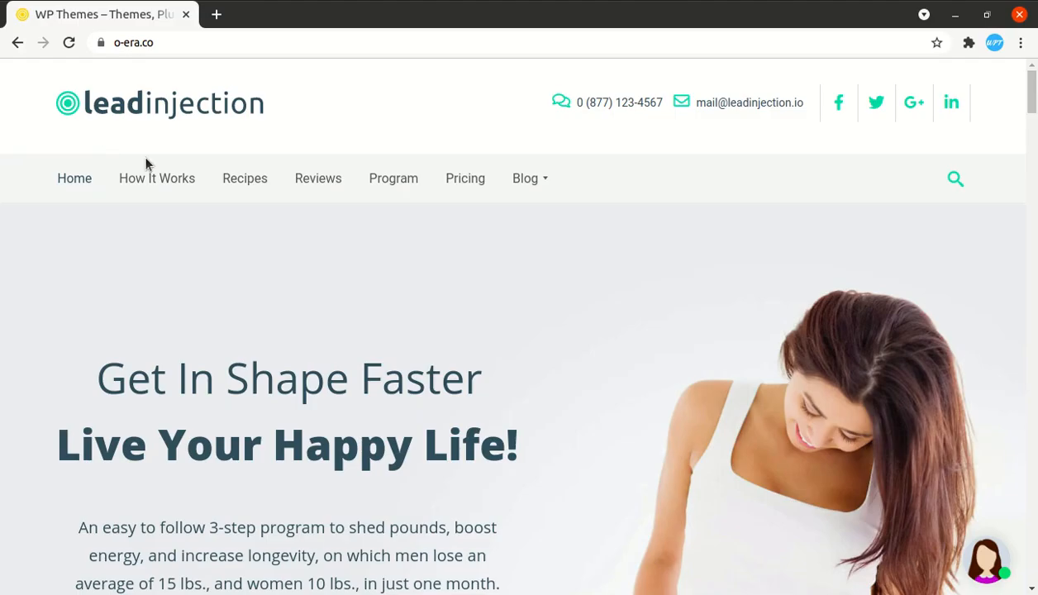
- Reload the o-era.co homepage so the updated chatbot loads
left_click(69, 45)
scroll(501, 422, "down", 5)
scroll(501, 422, "up", 5)
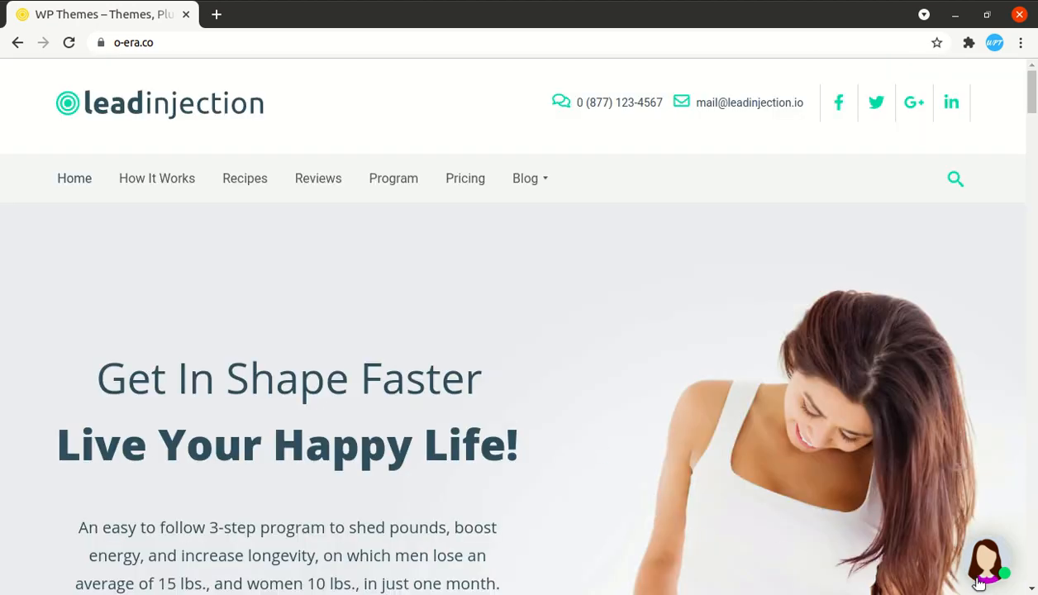
scroll(841, 473, "down", 2)
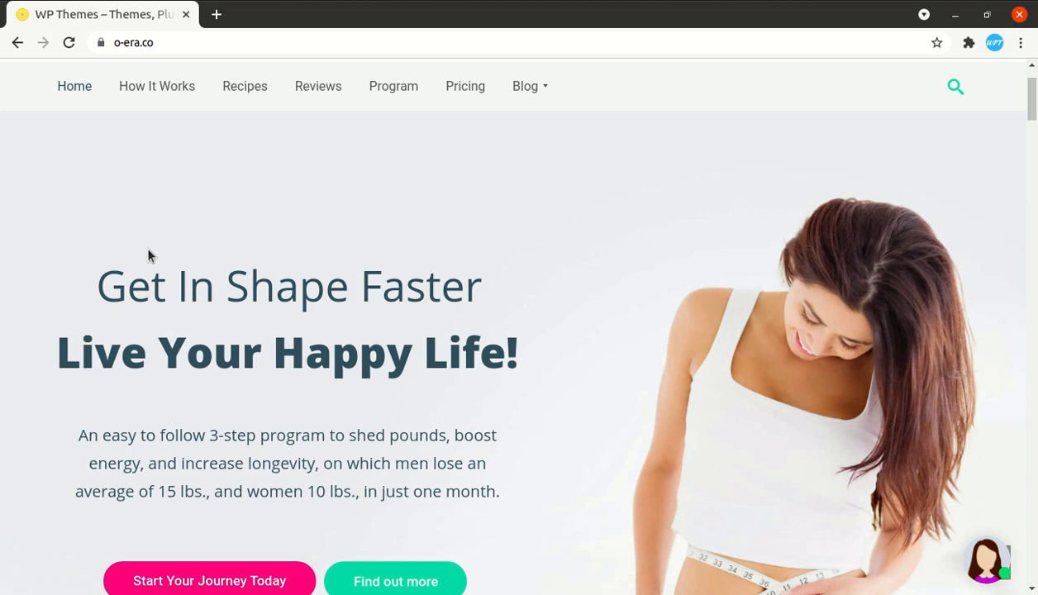
key("F5")
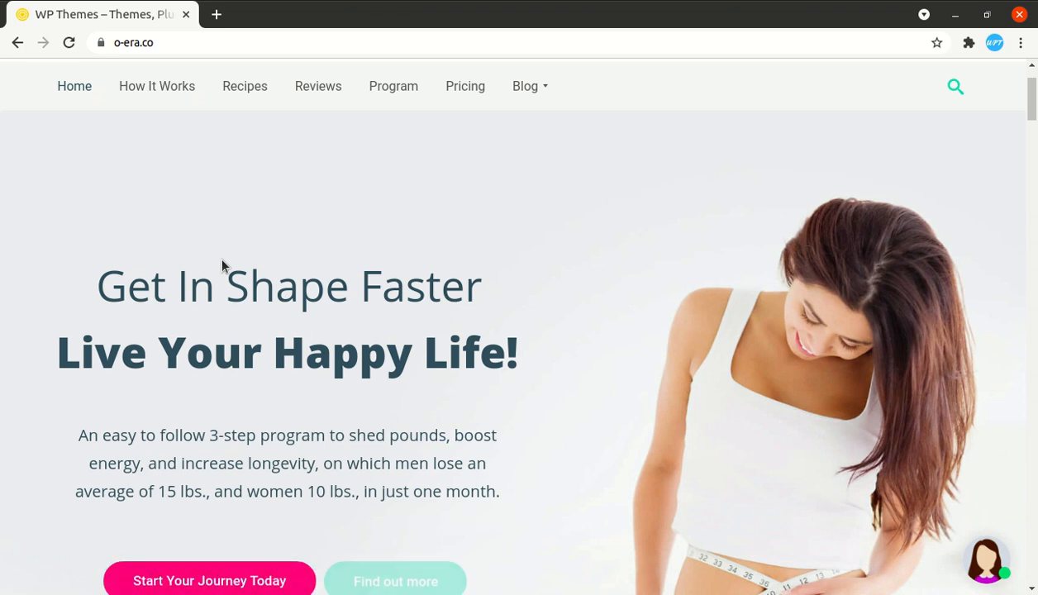
- Open the chatbot to check the earlier test conversation, then close the popup
left_click(986, 561)
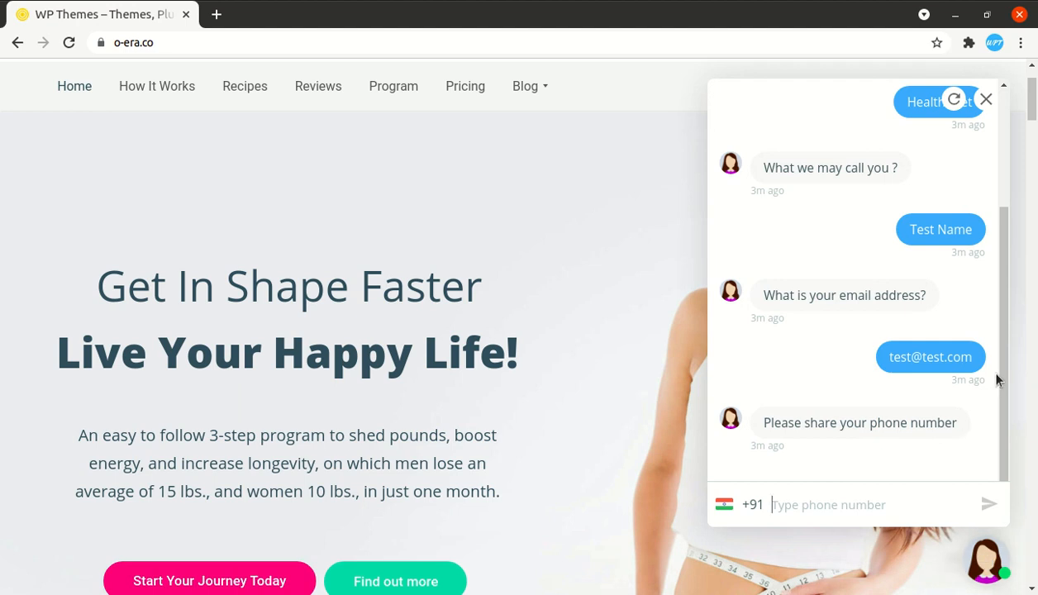
left_click(984, 103)
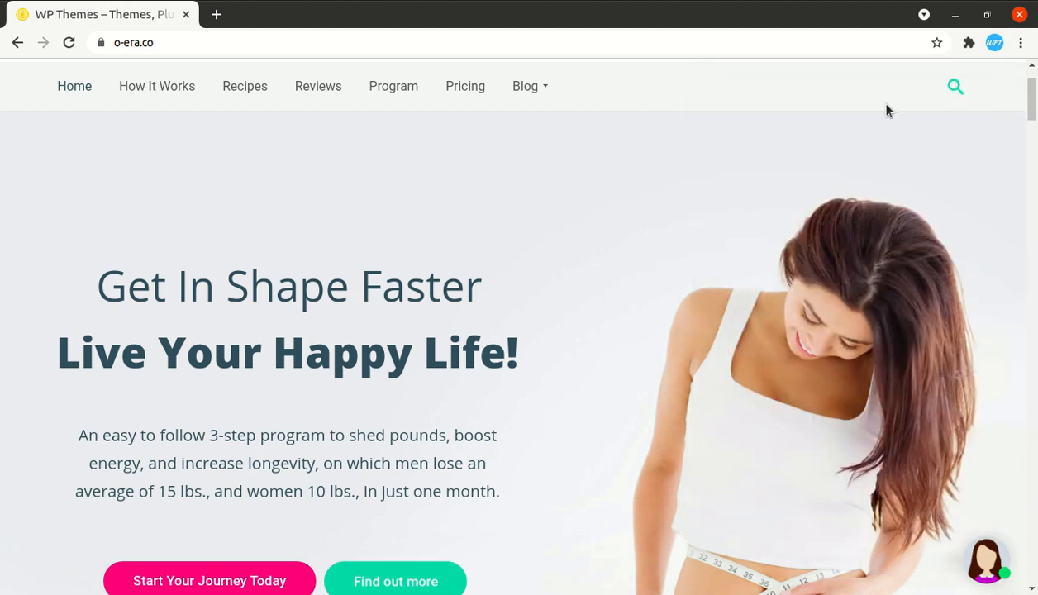
left_click(182, 44)
key("ctrl+c")
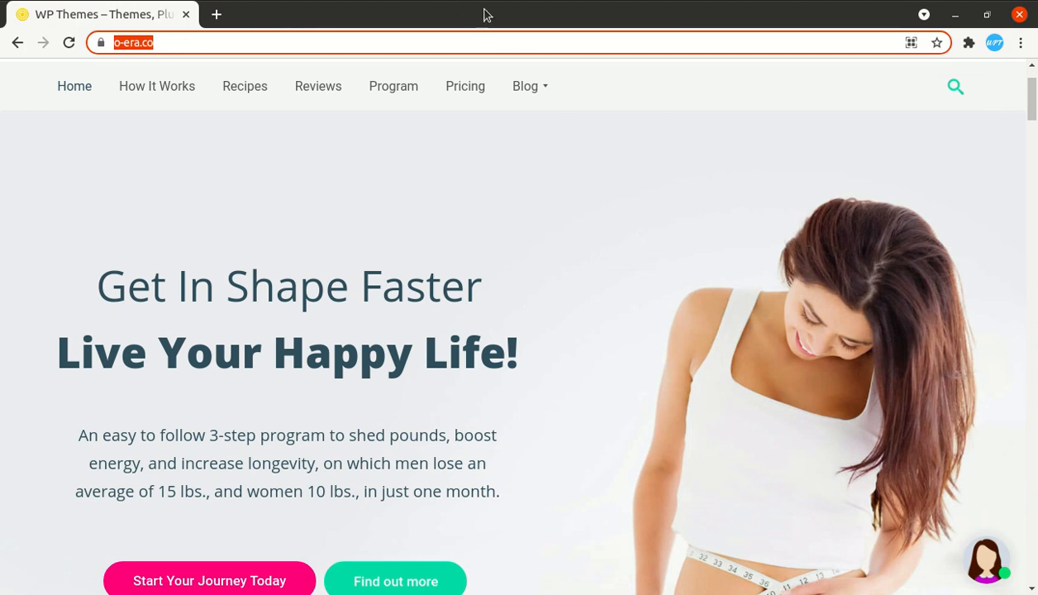
- Load o-era.co in a new private window and close the chatbot panel that opens
left_click(1020, 43)
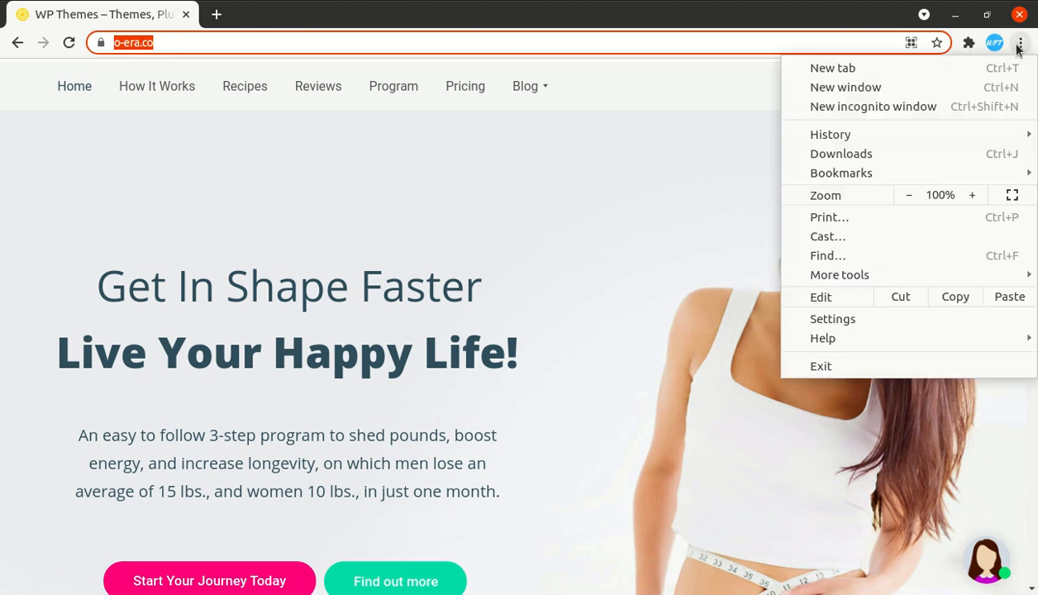
left_click(876, 112)
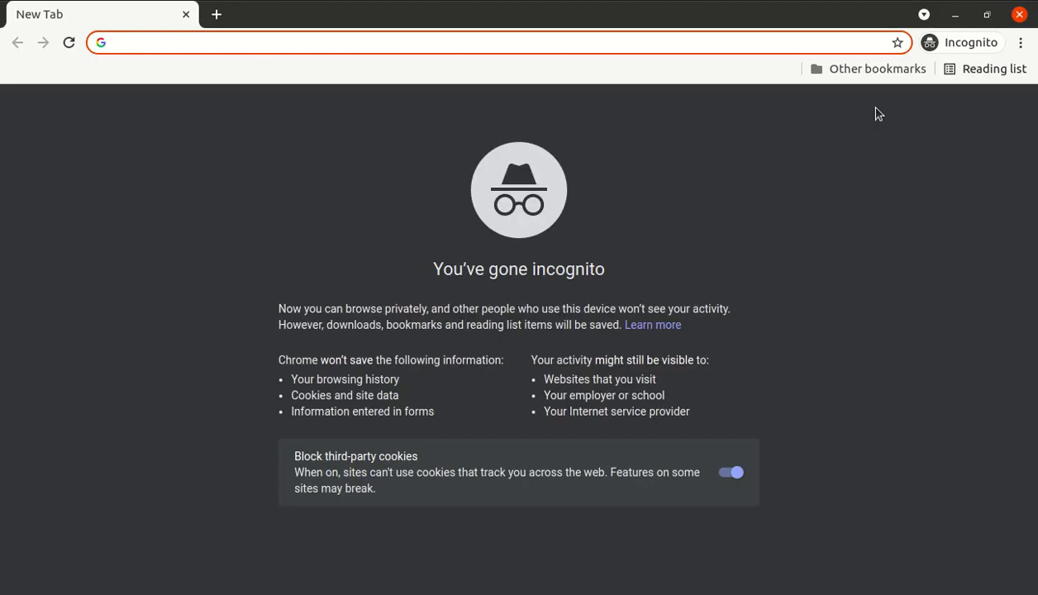
key("ctrl+v")
key("Return")
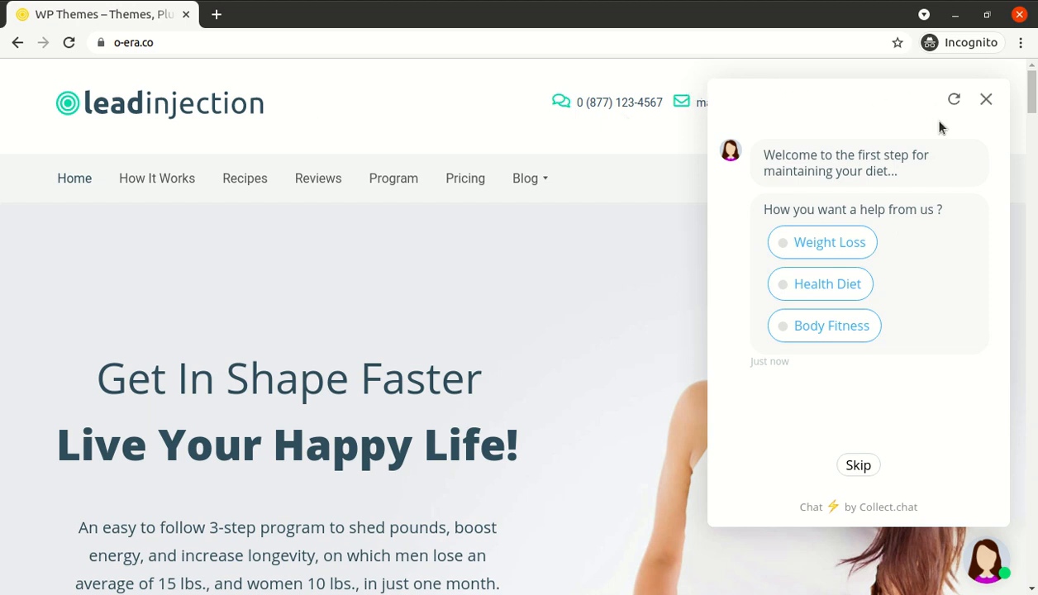
left_click(988, 100)
left_click(986, 100)
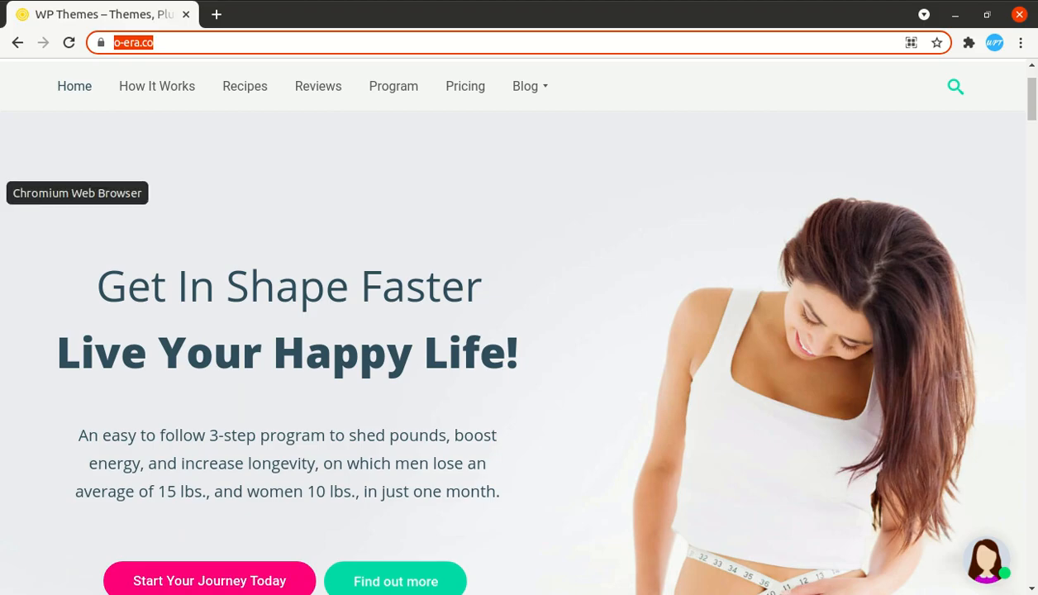
- Open Settings > Targeting in the Collect.chat dashboard and start adding another Show on page
left_click(1, 192)
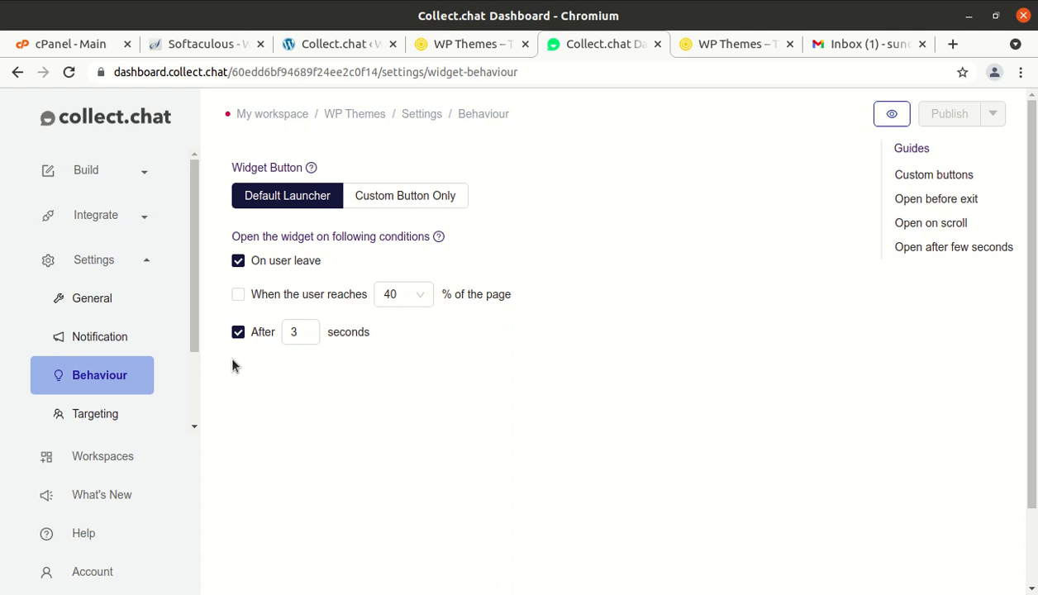
left_click(113, 411)
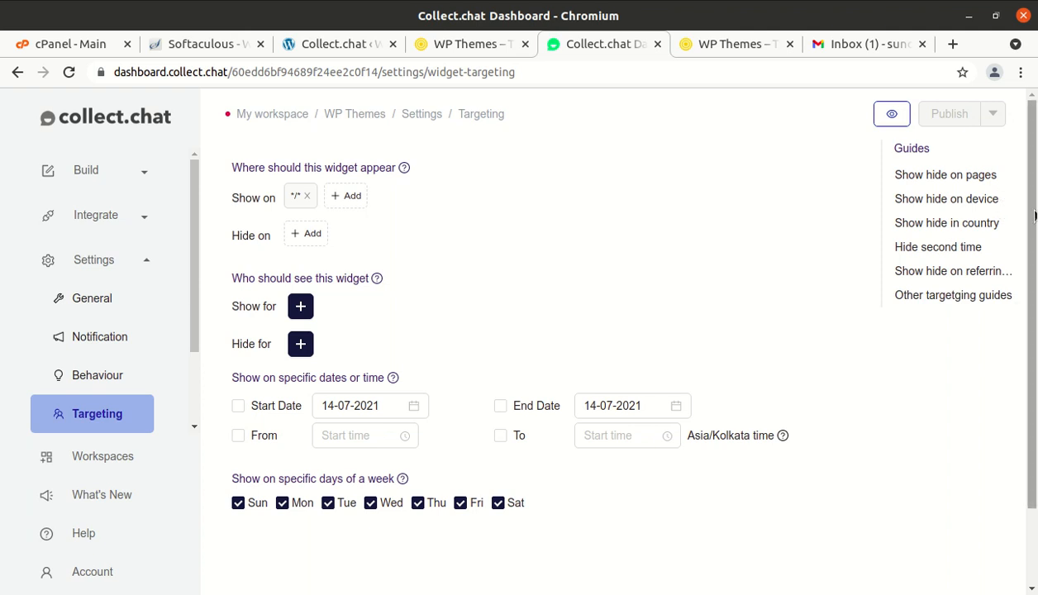
scroll(1035, 213, "down", 1)
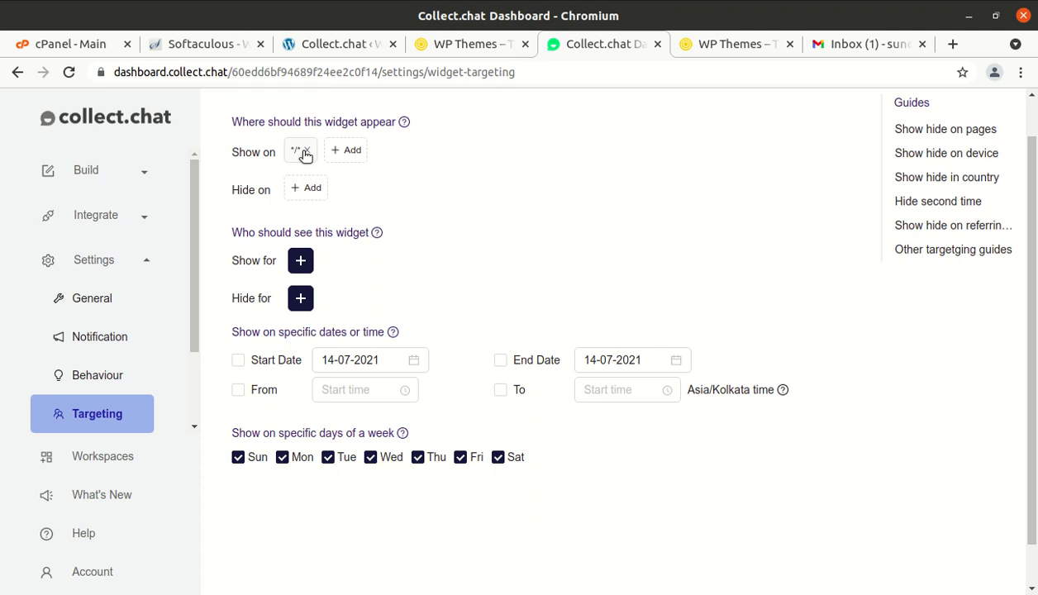
left_click(345, 150)
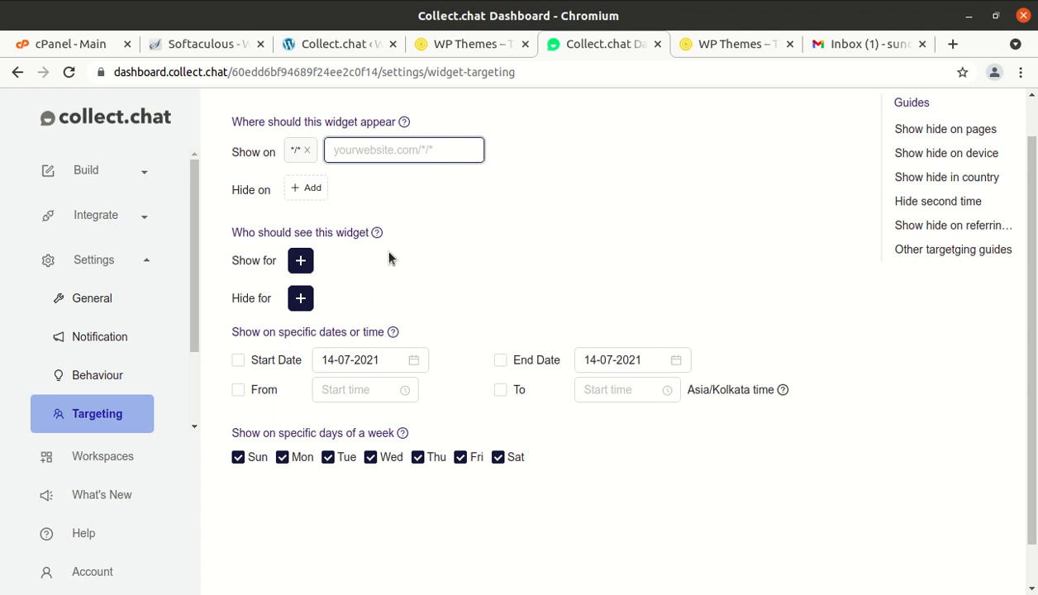
- Add a Show for rule targeting visitors by IP Address
left_click(304, 261)
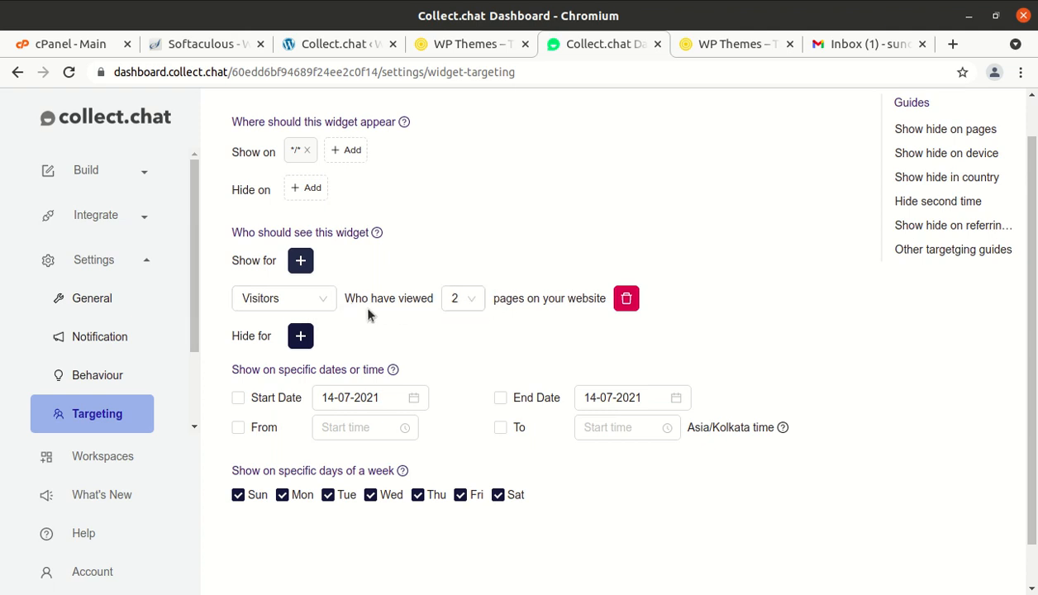
left_click(318, 298)
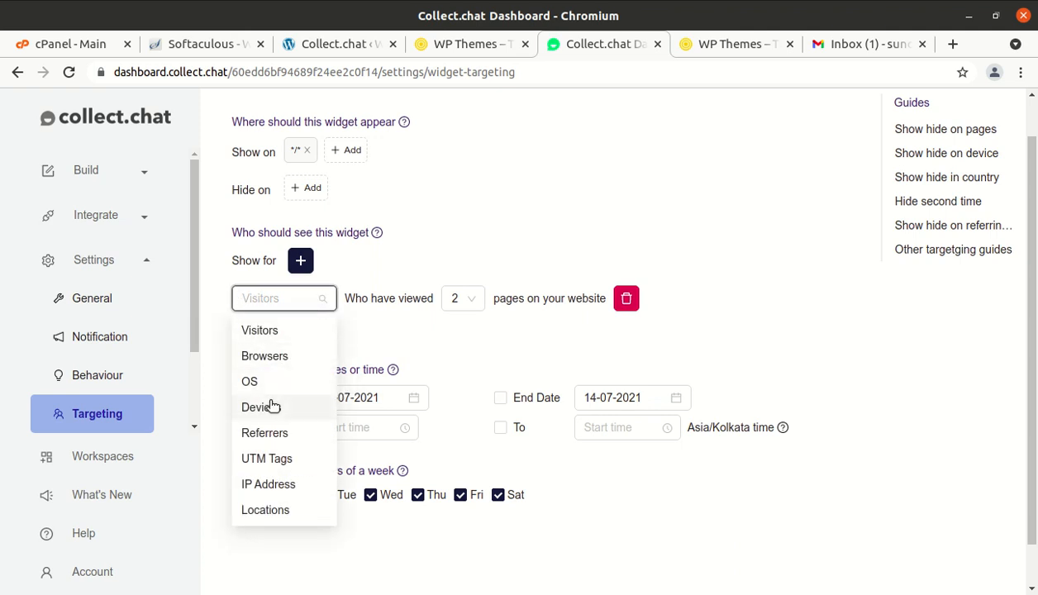
left_click(277, 460)
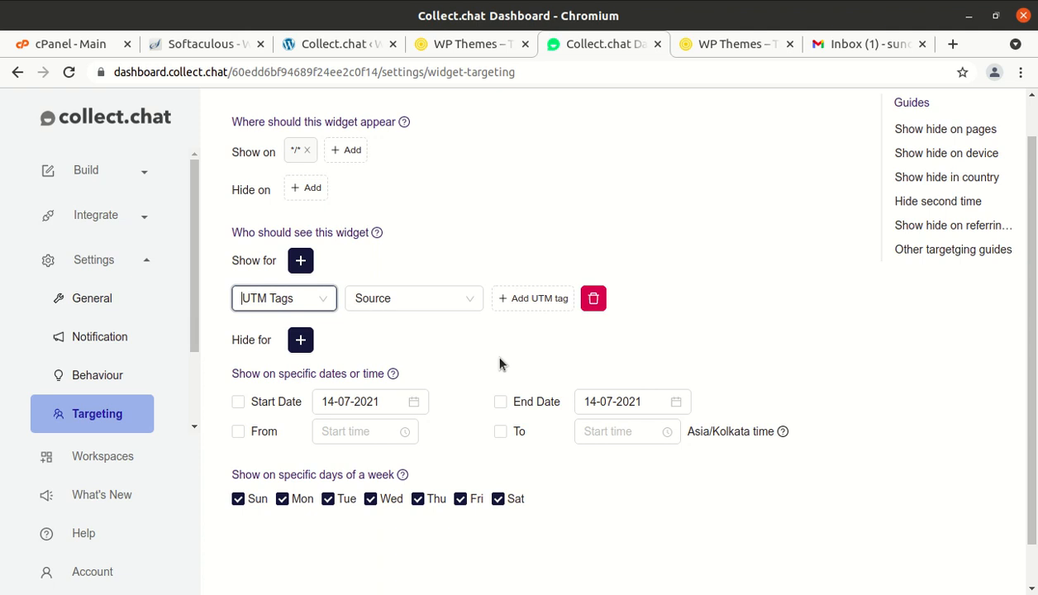
left_click(329, 300)
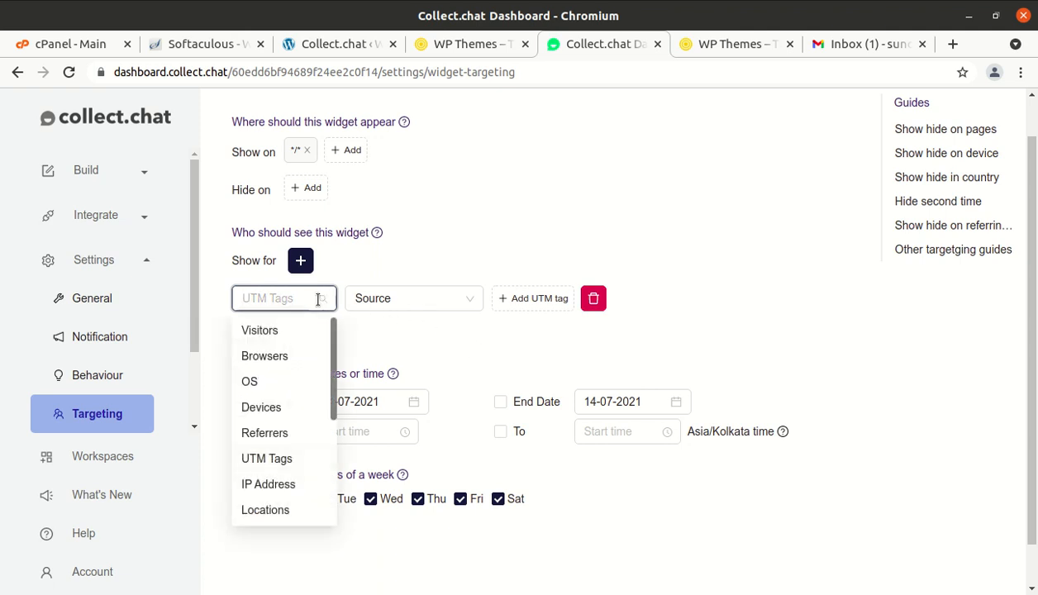
left_click(269, 485)
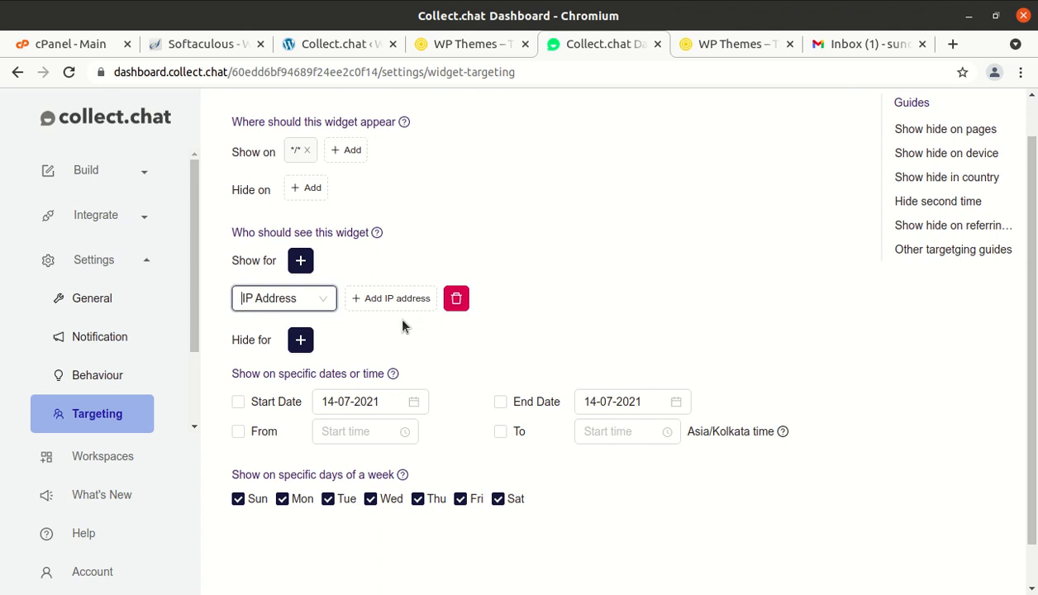
- Add a Hide for rule set to Completed chats
left_click(302, 340)
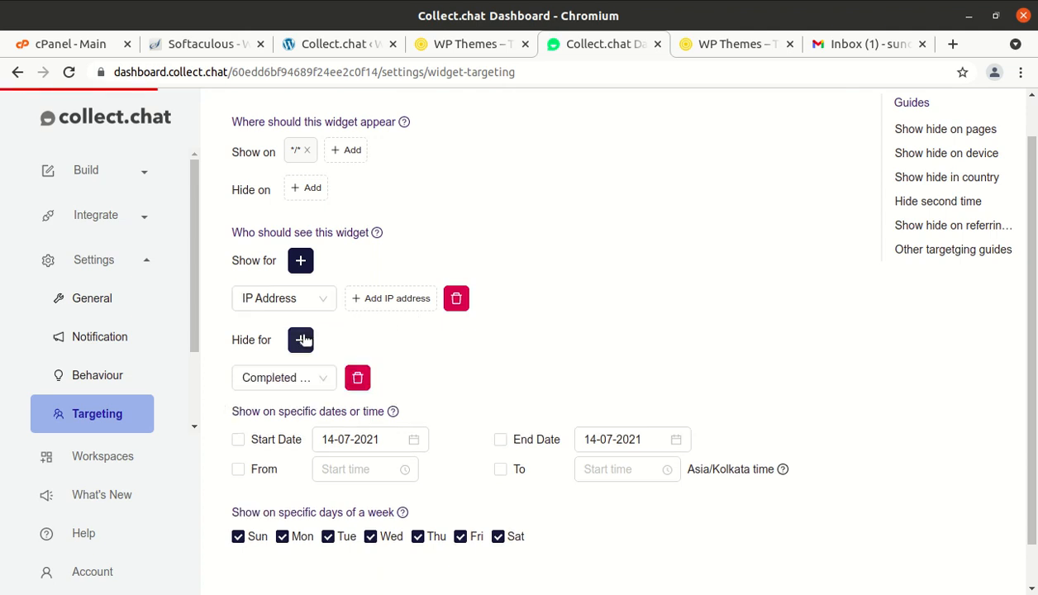
left_click(319, 385)
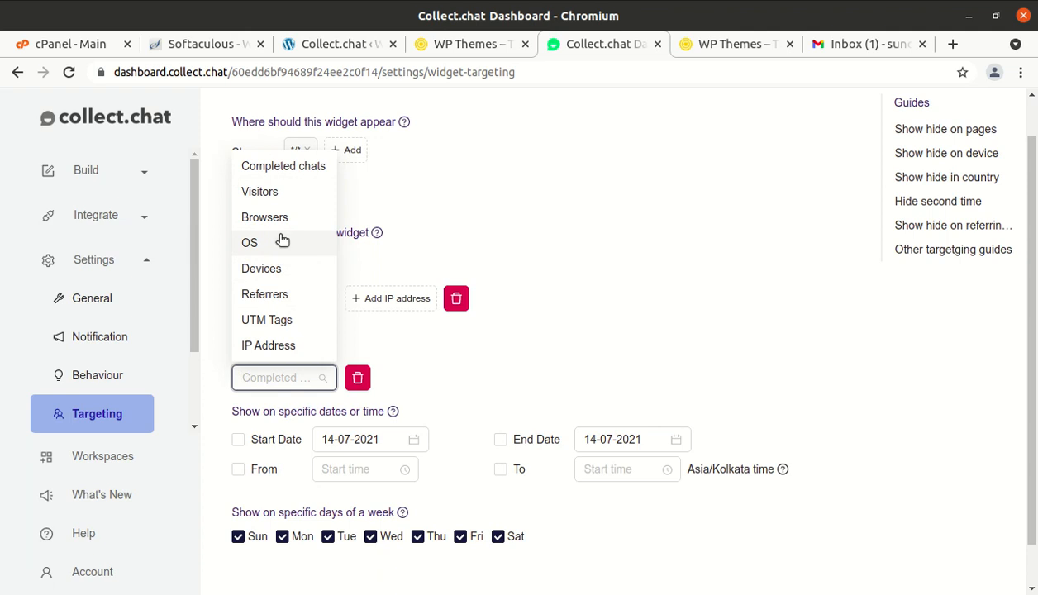
left_click(582, 175)
scroll(532, 291, "down", 1)
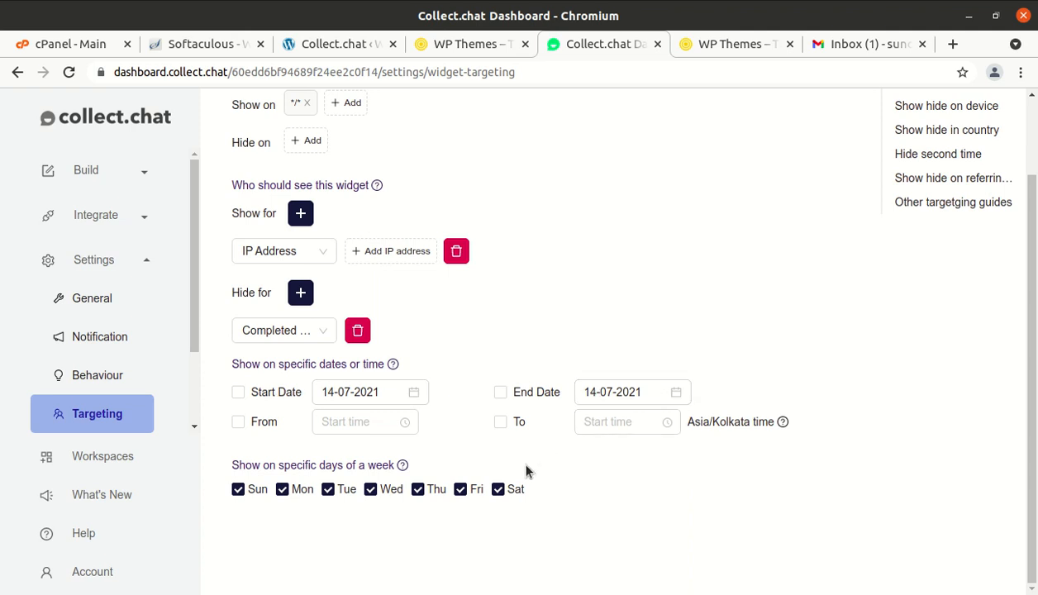
- Go to Workspaces, then Account > Billing to see the Free monthly plan usage
left_click(120, 457)
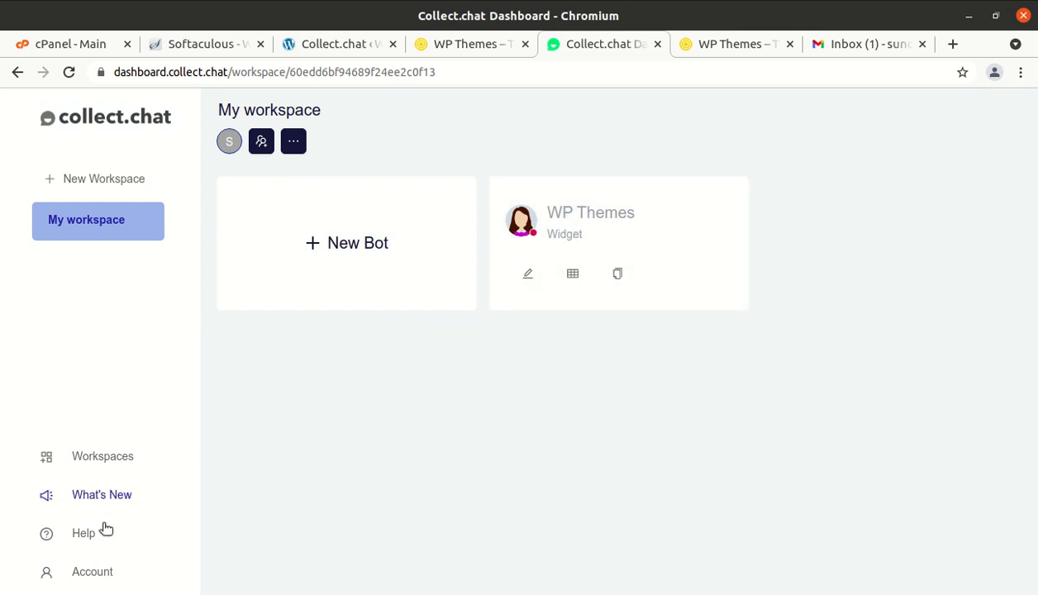
left_click(97, 573)
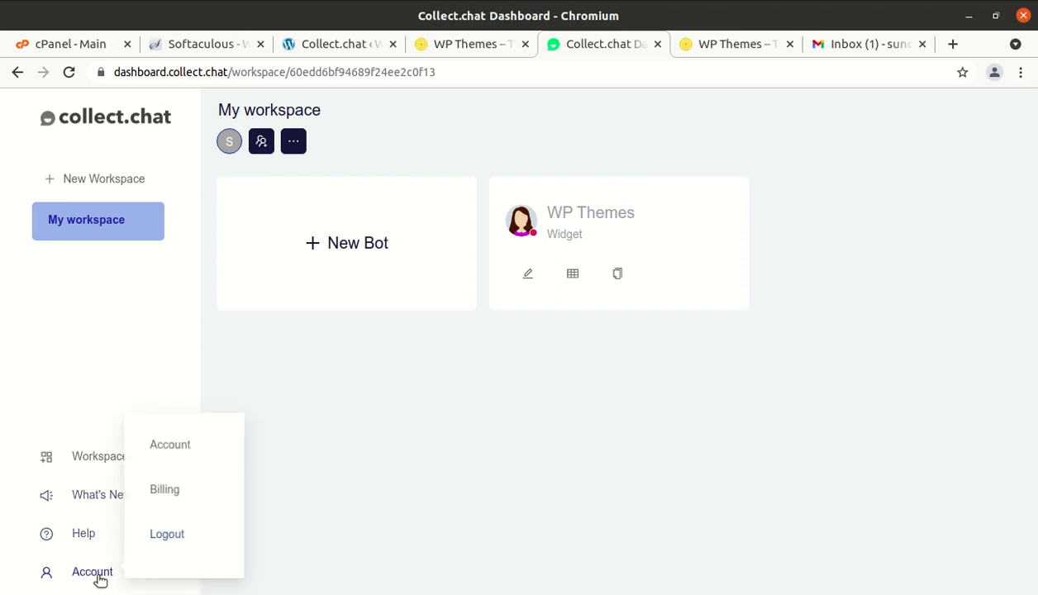
left_click(165, 491)
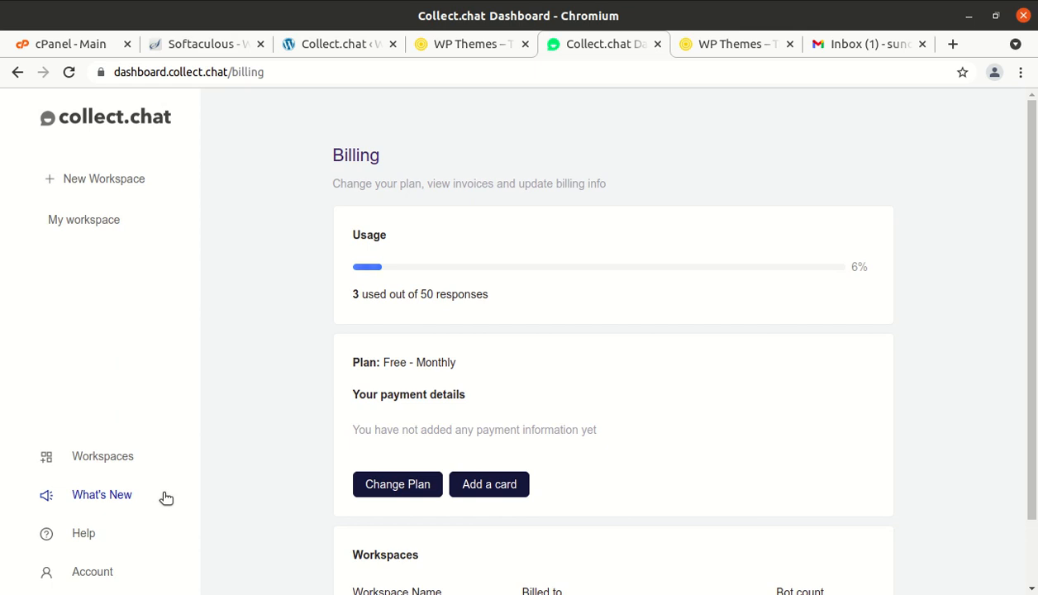
scroll(366, 463, "down", 2)
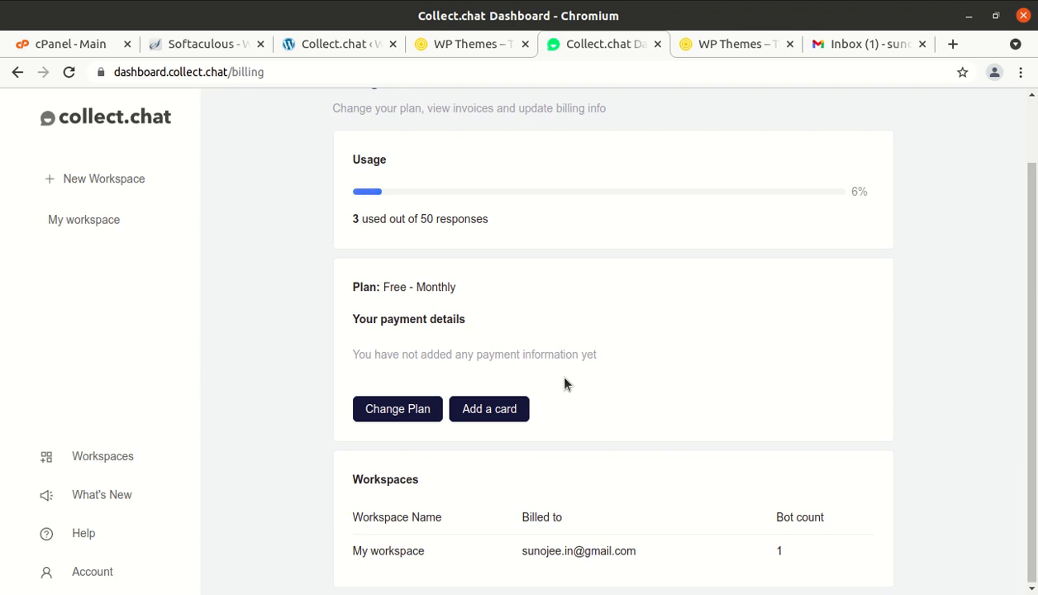
- Compare the Free $0, Lite $24, Standard $49 and Plus $99 plans in the Change Plan overlay
left_click(407, 407)
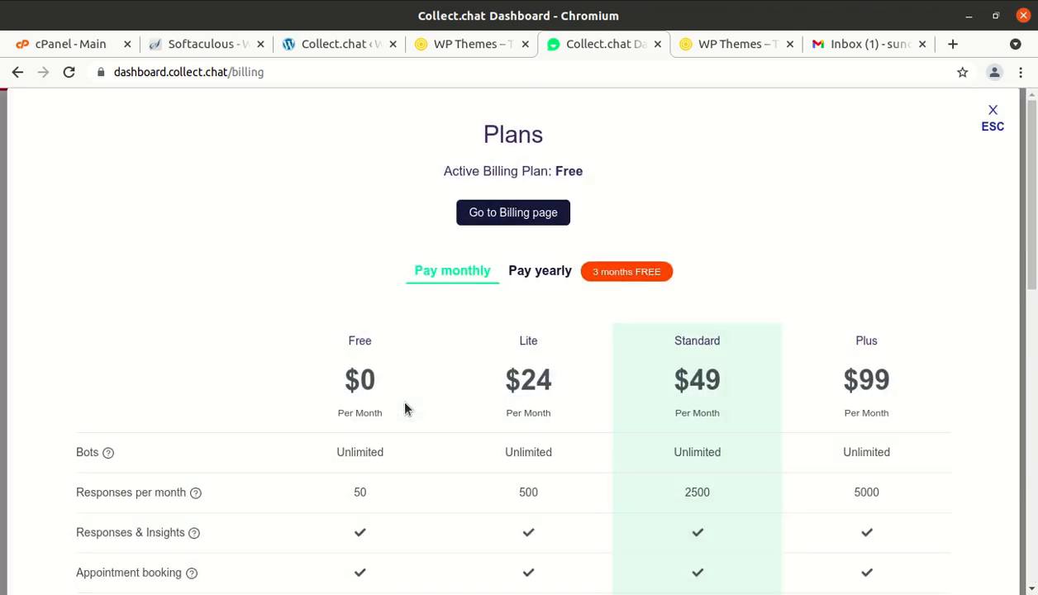
scroll(387, 472, "down", 5)
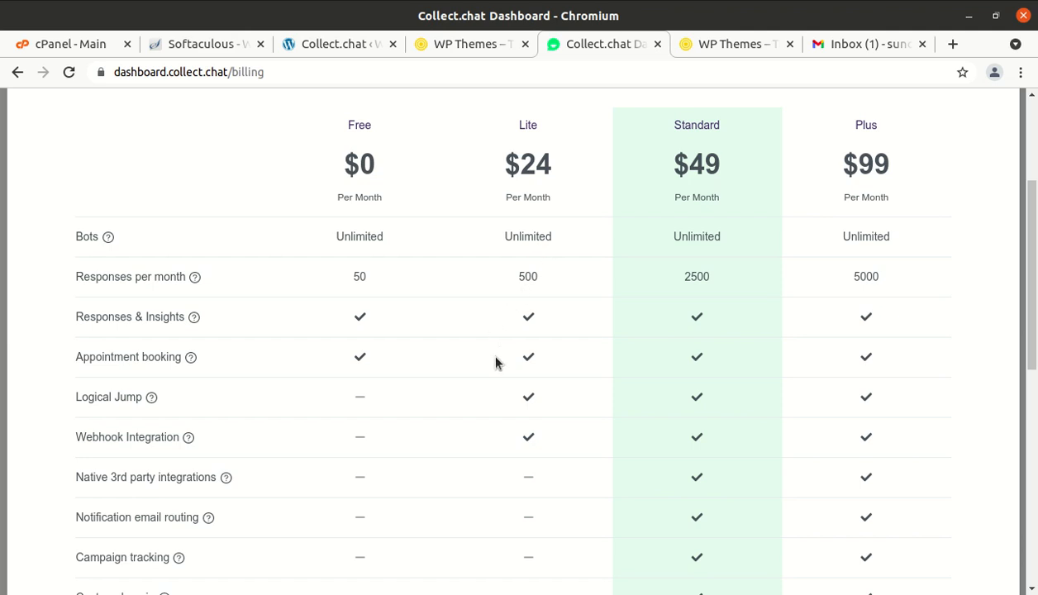
scroll(496, 362, "down", 3)
scroll(496, 362, "down", 5)
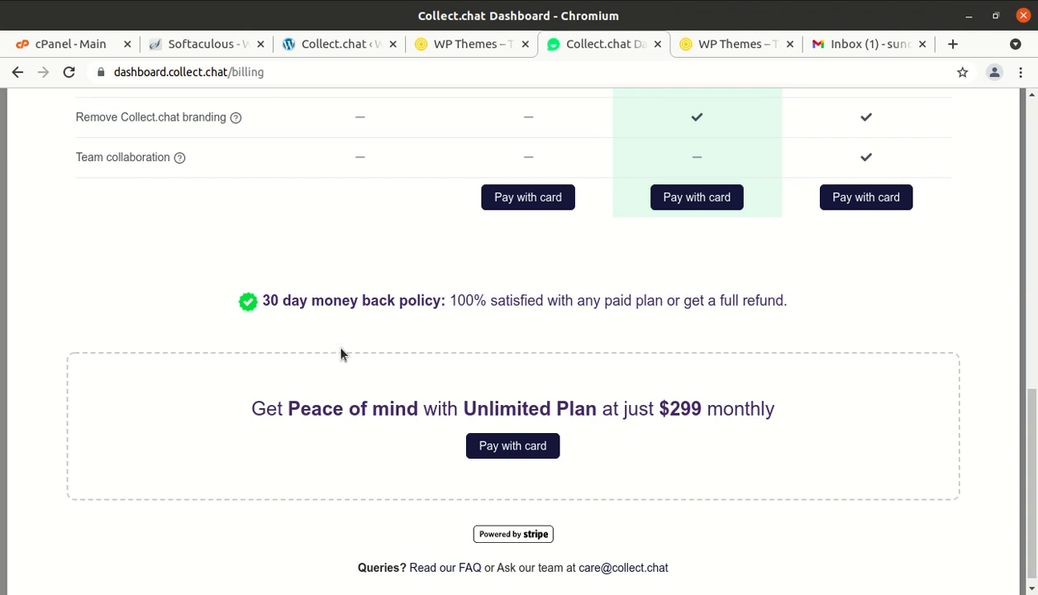
scroll(570, 321, "up", 10)
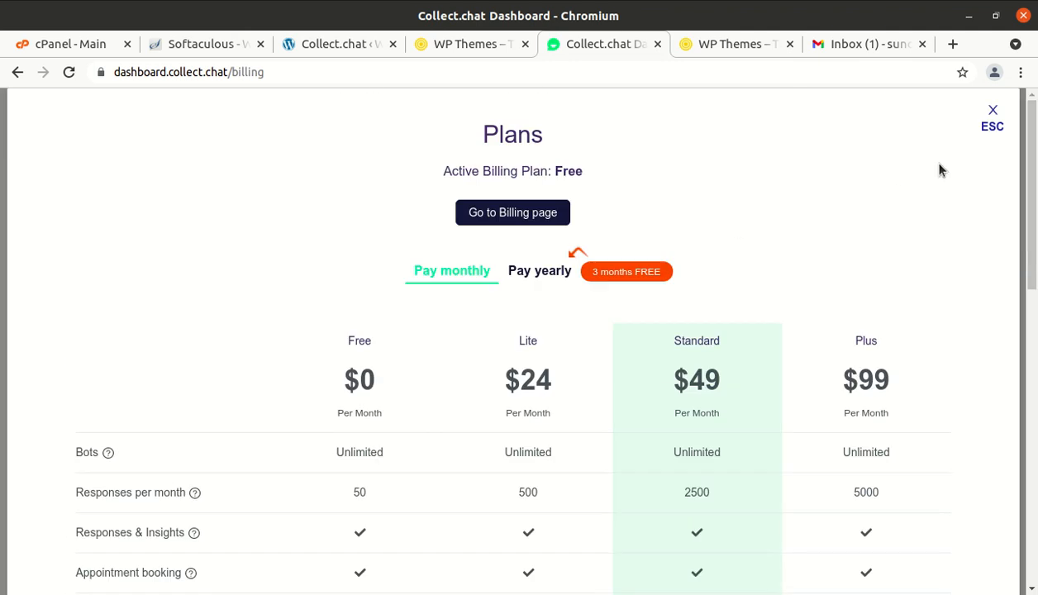
- Close the Plans overlay and scroll back to the top of the Billing page
left_click(992, 114)
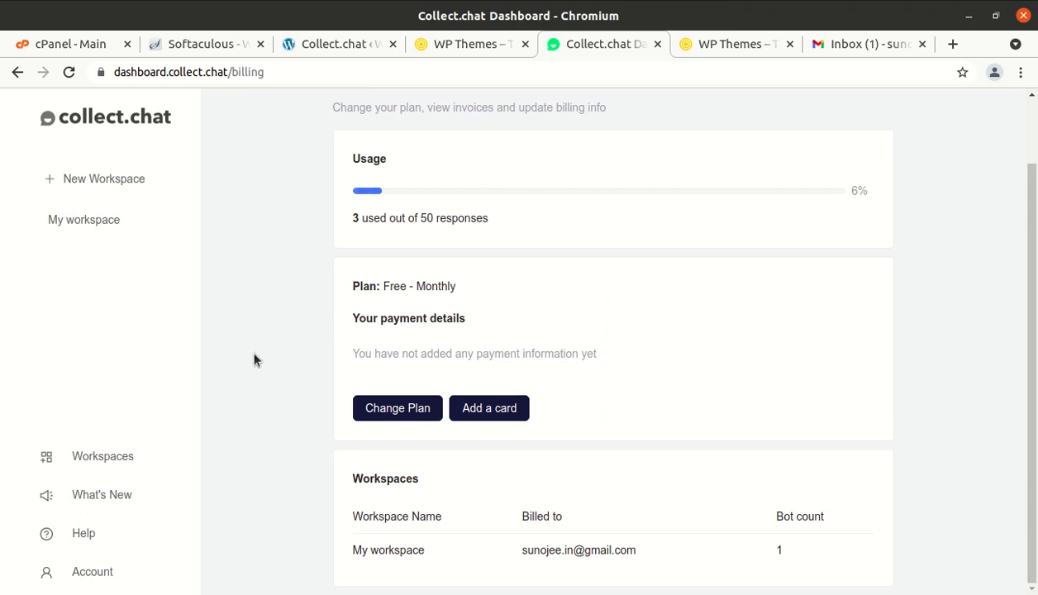
scroll(254, 360, "up", 2)
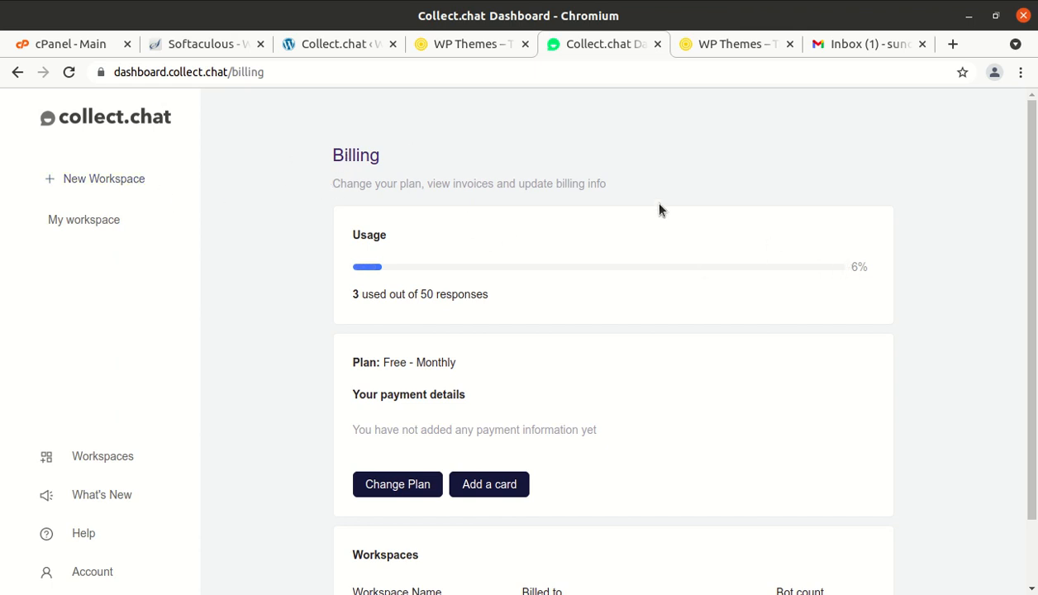
- Leave Billing and return to My workspace with the WP Themes widget bot listed
left_click(24, 72)
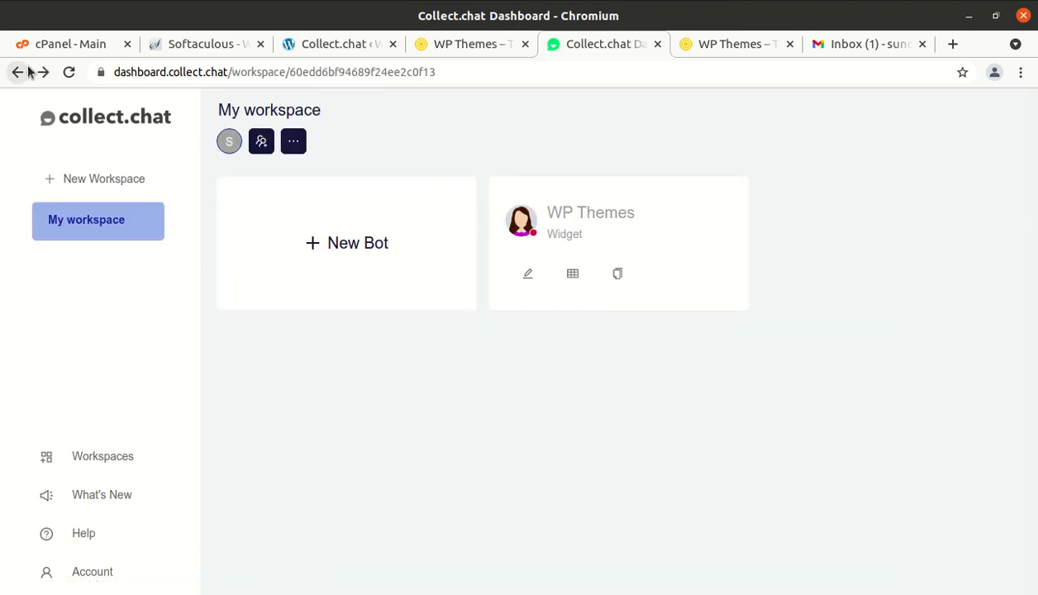
left_click(88, 121)
- Switch to the o-era.co WP Themes site and scroll to the hero with the chatbot avatar
left_click(479, 46)
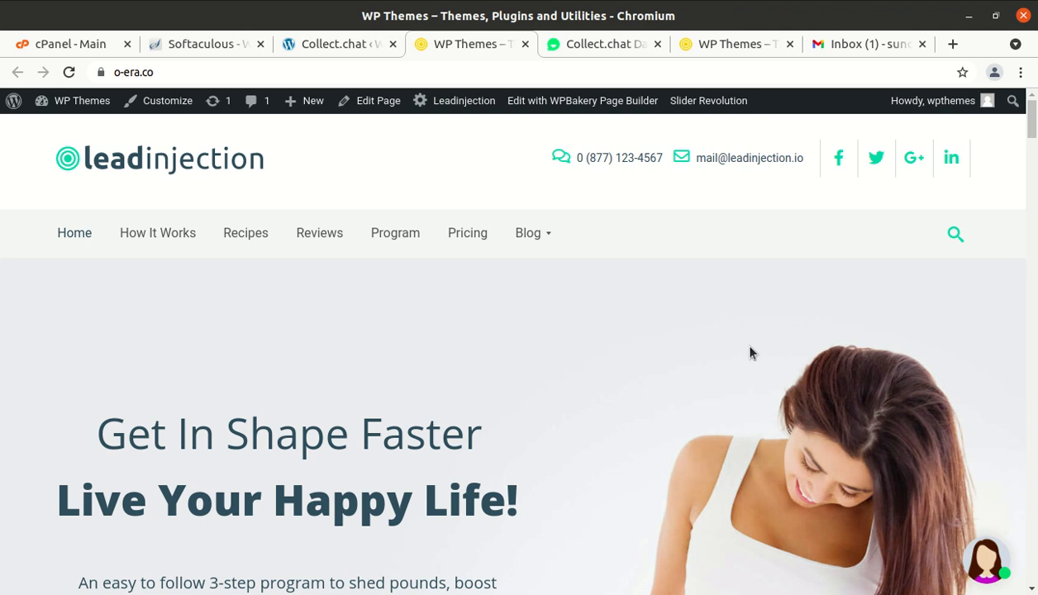
scroll(751, 353, "down", 3)
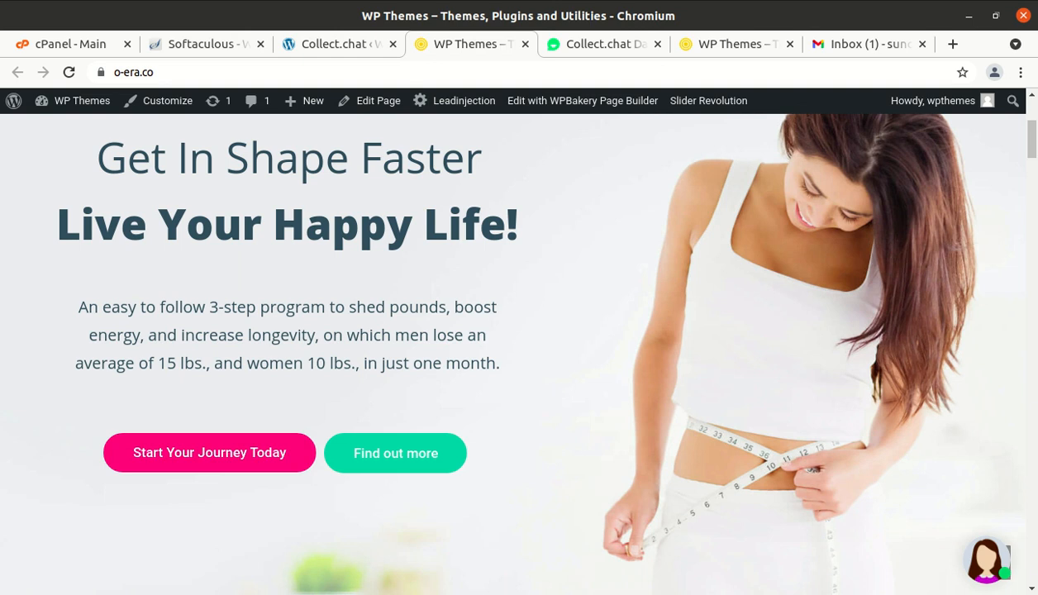
left_click(987, 560)
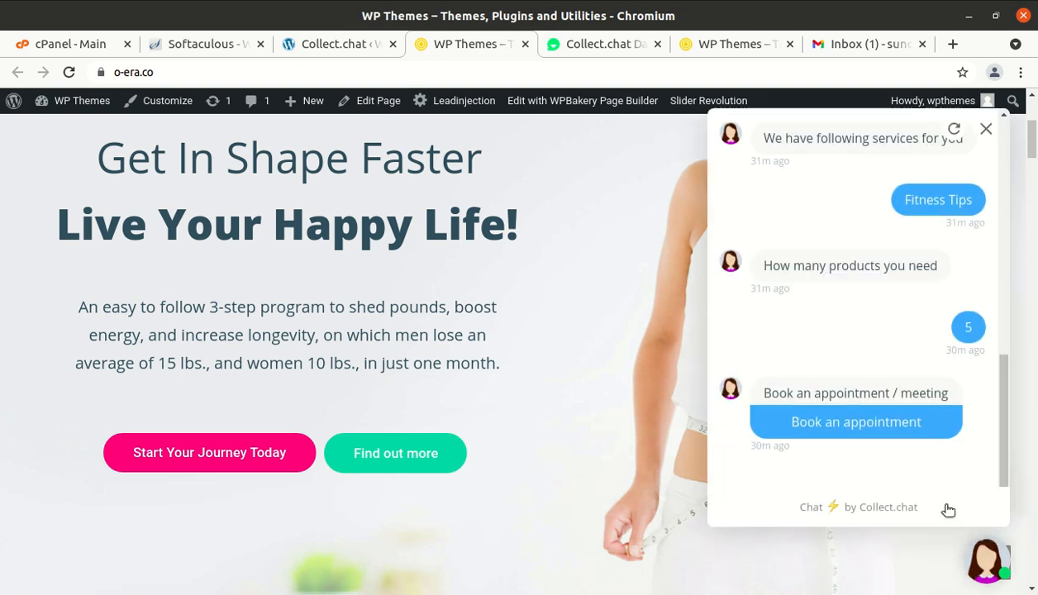
scroll(939, 491, "down", 2)
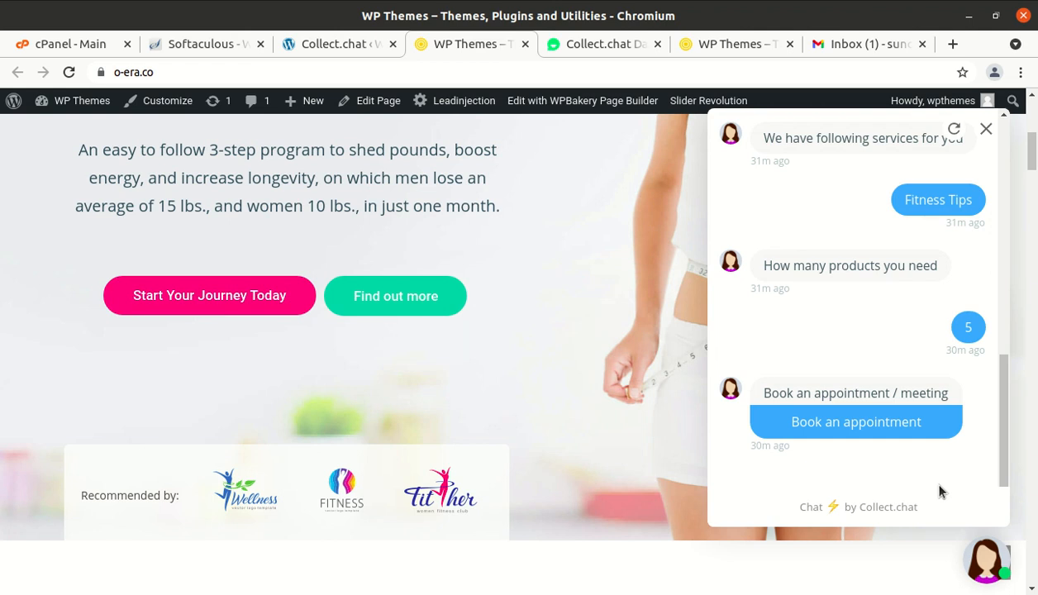
scroll(939, 491, "down", 1)
scroll(939, 491, "up", 4)
scroll(939, 491, "down", 1)
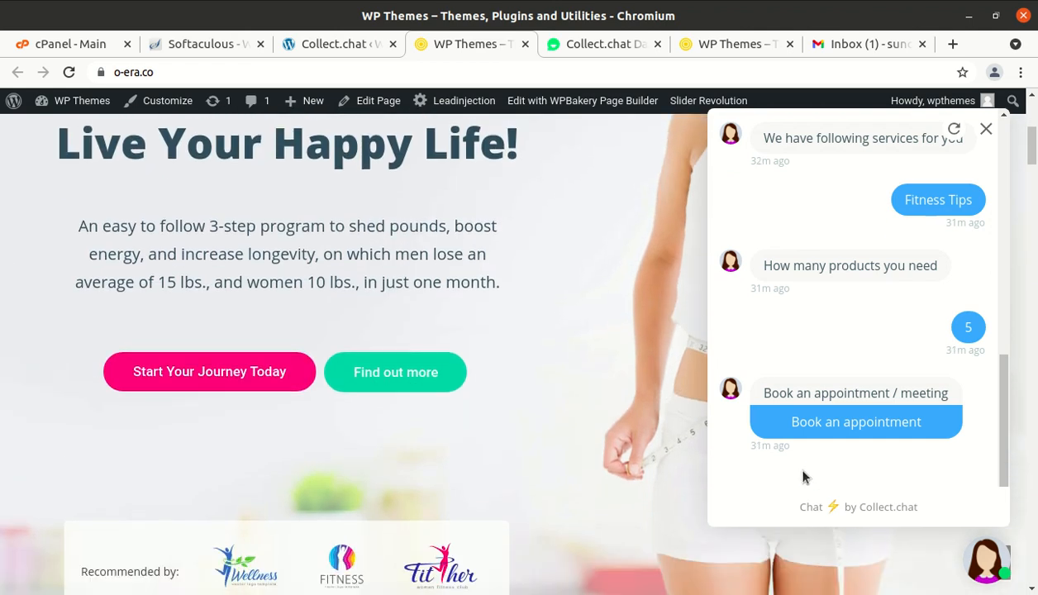
scroll(642, 475, "up", 5)
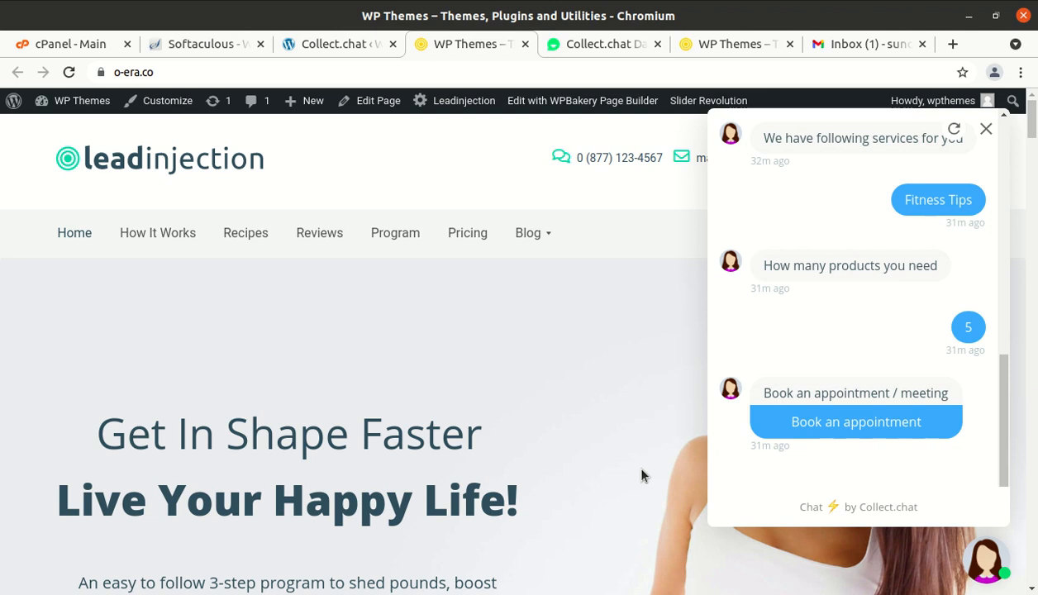
left_click(985, 130)
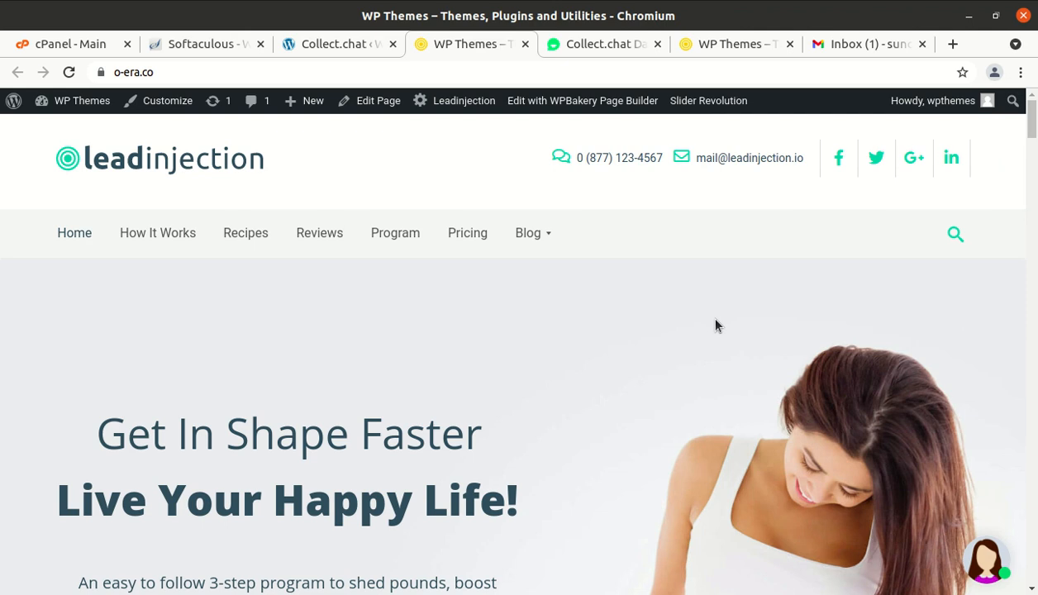